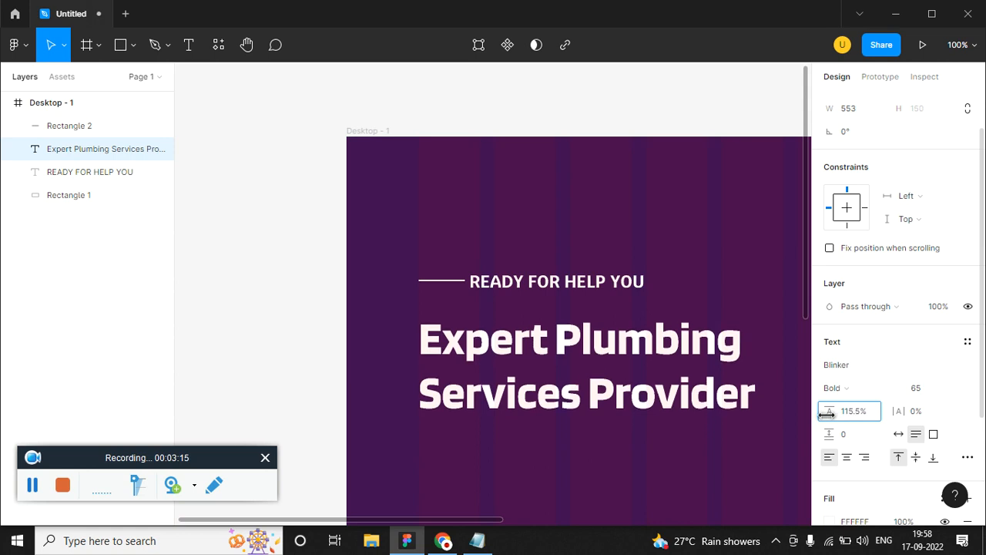
Step: Set the heading's line height to 96.5% and move the heading up closer to the READY FOR HELP YOU line
left_click(734, 439)
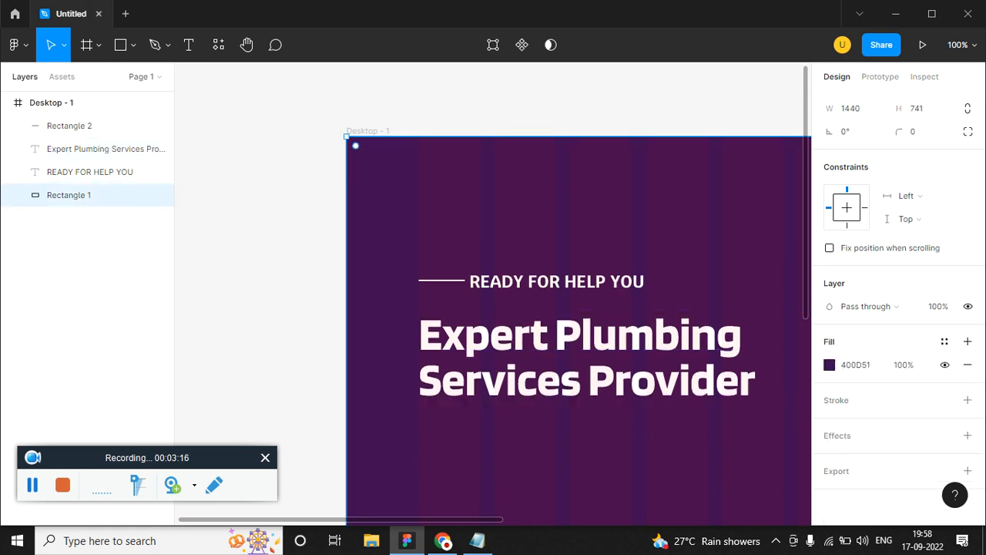
scroll(433, 378, "right", 3)
left_click(366, 312)
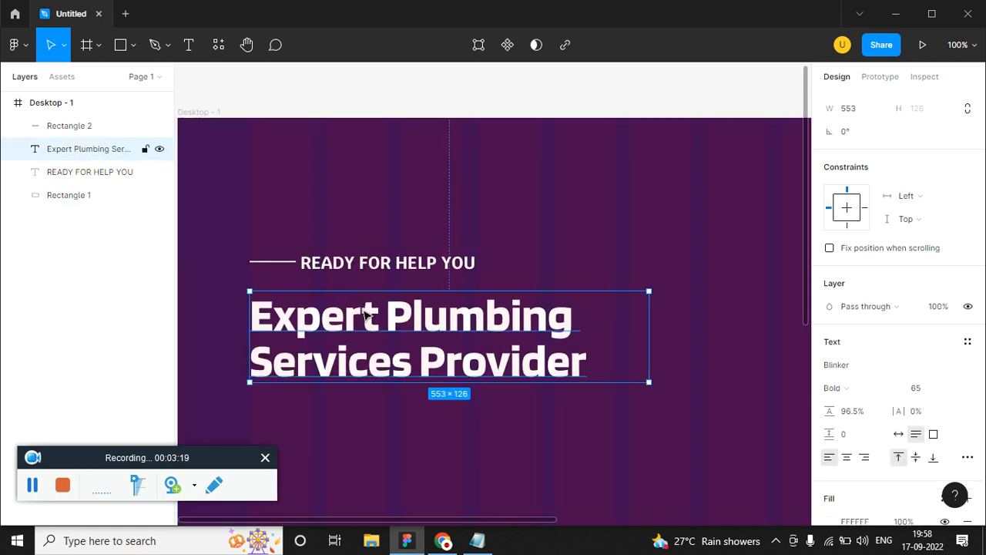
left_click_drag(366, 312, 365, 296)
left_click(487, 270)
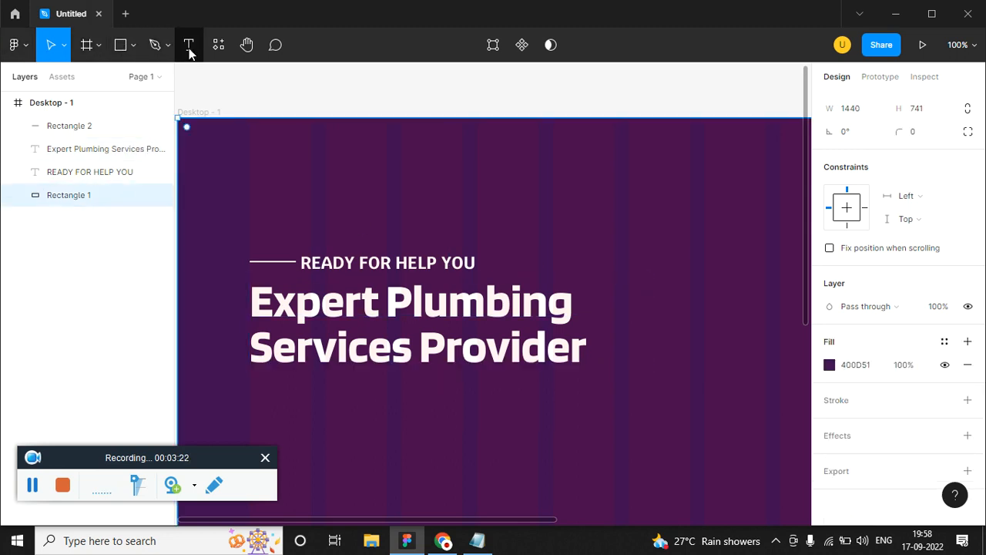
Step: Copy the "Sed ut perspiciatis" paragraph from the Notepad notes and return to the Figma design
scroll(348, 370, "down", 3)
left_click(476, 540)
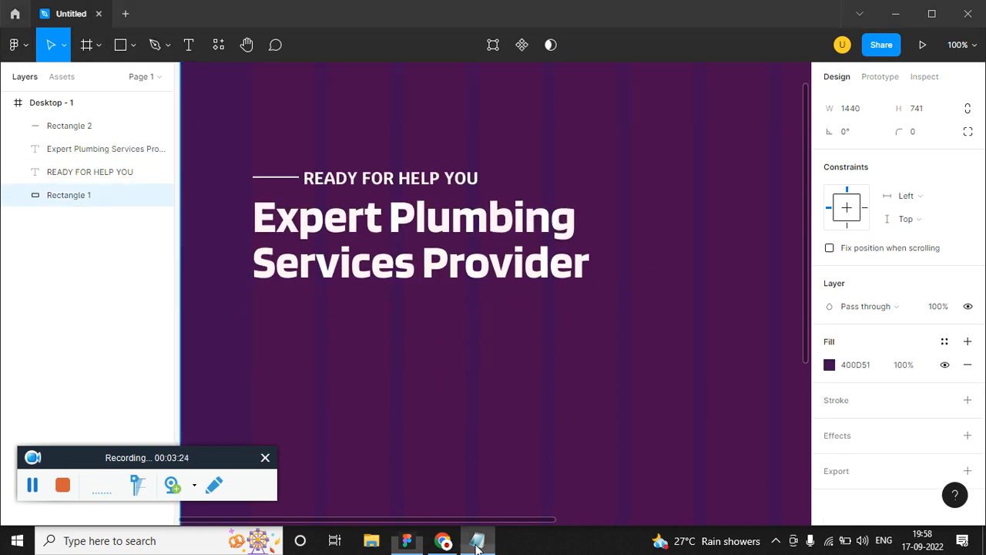
left_click_drag(687, 353, 151, 331)
key("alt+Tab")
Step: Duplicate the READY FOR HELP YOU text below the heading and replace the copy's text with the copied "Sed ut perspiciatis" paragraph
left_click_drag(401, 173, 372, 318, "alt")
key("ctrl+z")
left_click(417, 176)
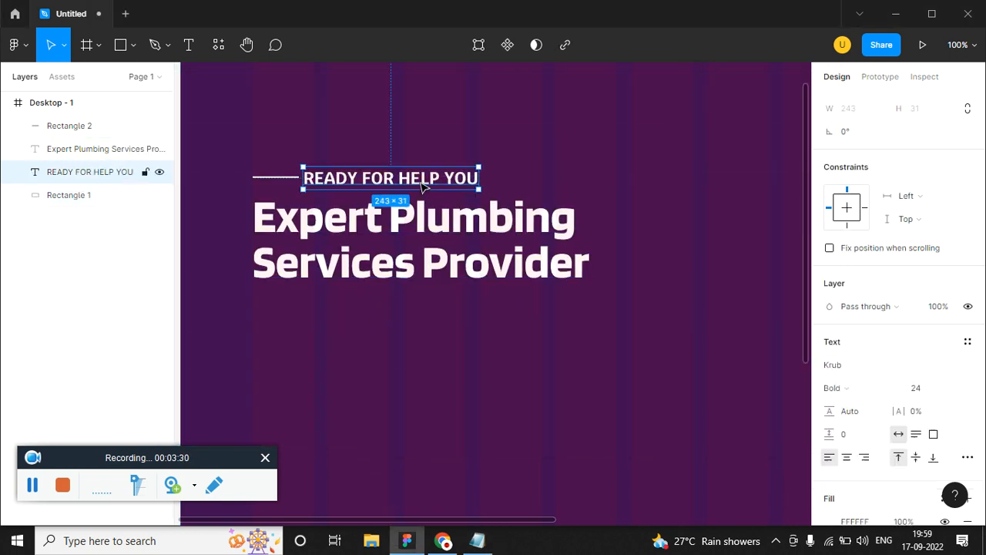
left_click_drag(418, 176, 331, 306, "alt")
double_click(331, 306)
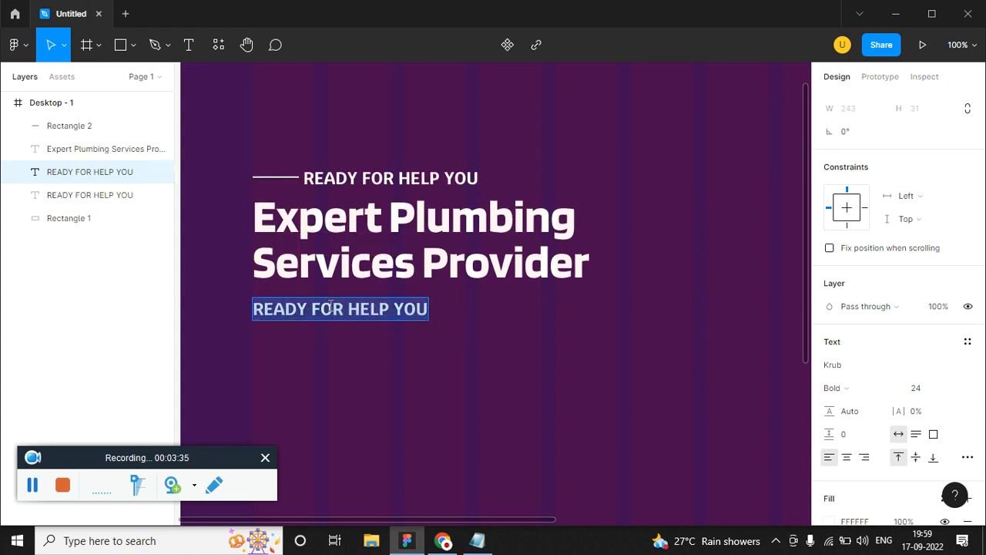
key("ctrl+v")
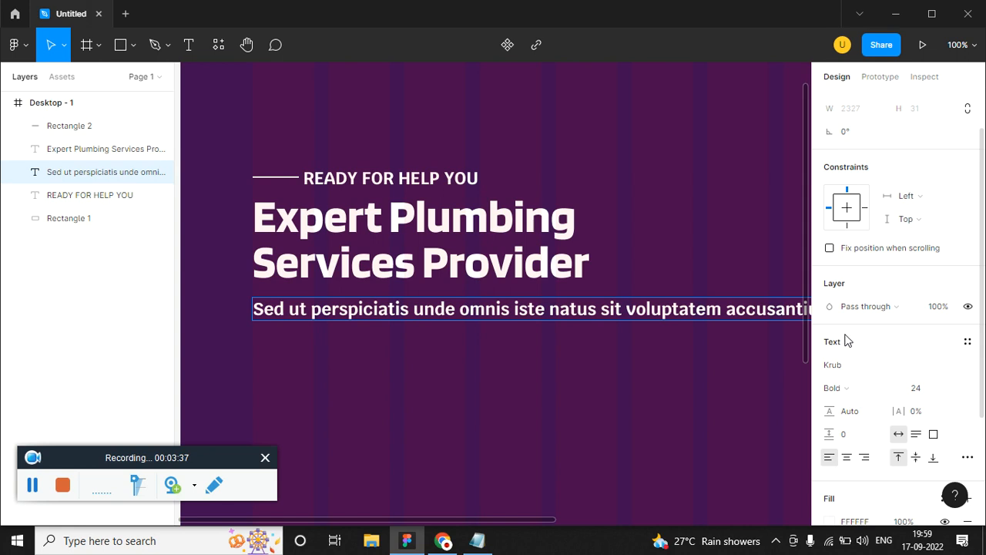
Step: Set the paragraph's font weight to Regular and narrow its text box to 467 wide so it wraps below the heading
left_click(855, 390)
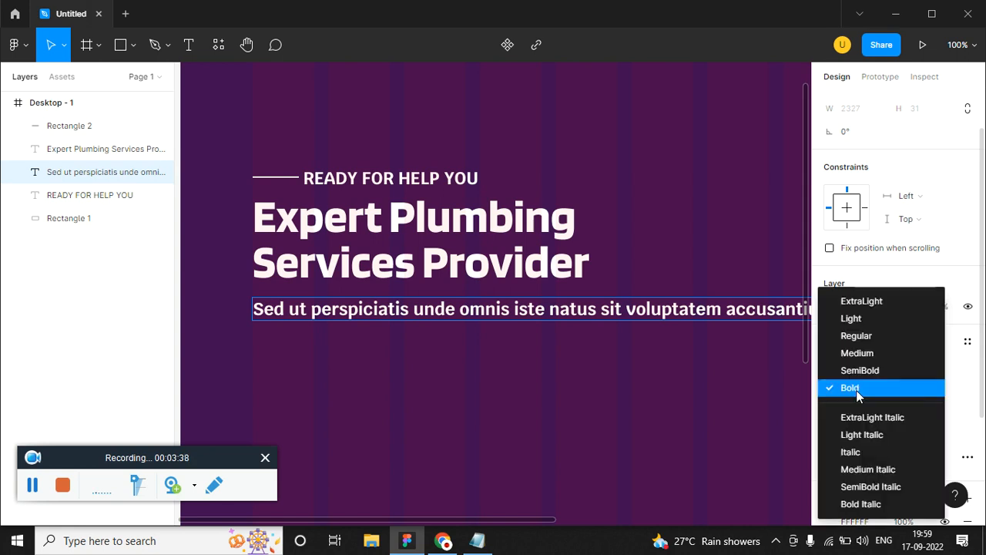
left_click(881, 339)
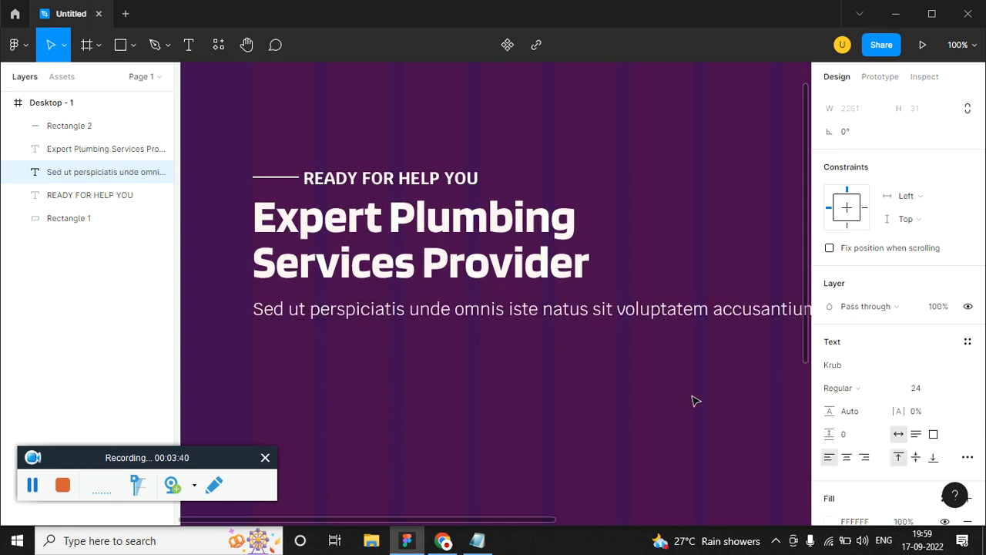
key("minus")
key("minus")
key("plus")
scroll(710, 359, "right", 3)
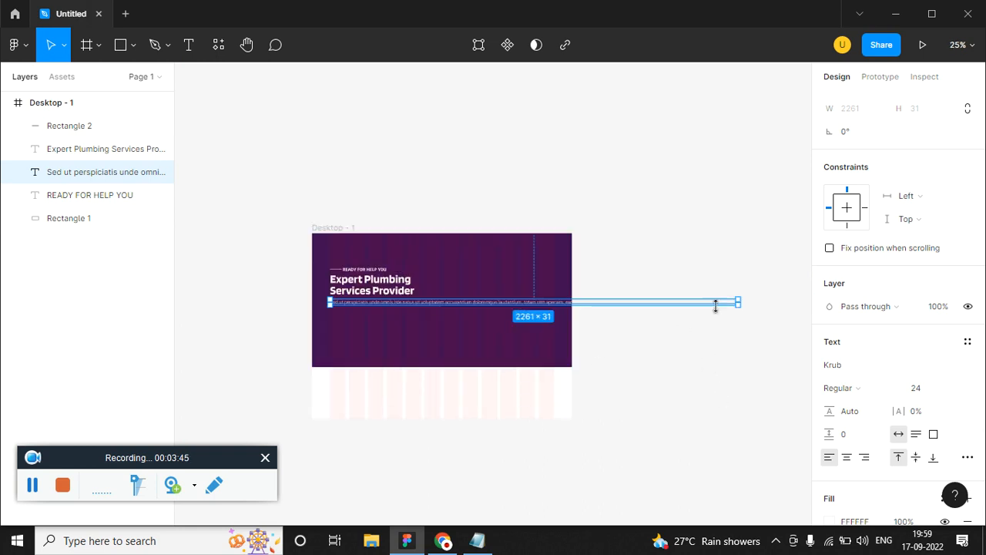
left_click_drag(701, 301, 579, 310)
key("plus")
left_click(544, 395)
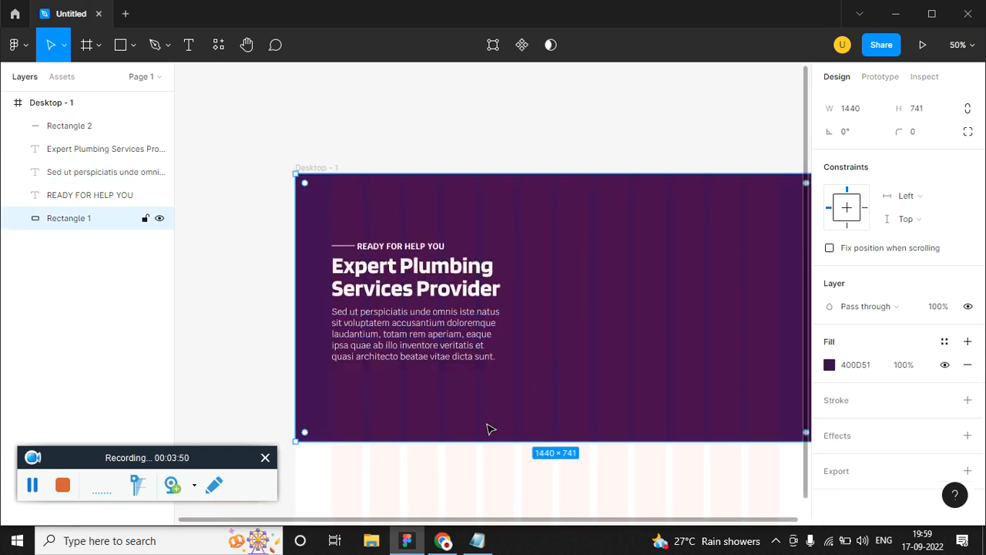
Step: Move the READY FOR HELP YOU text, its short line and the heading up together
left_click(389, 246)
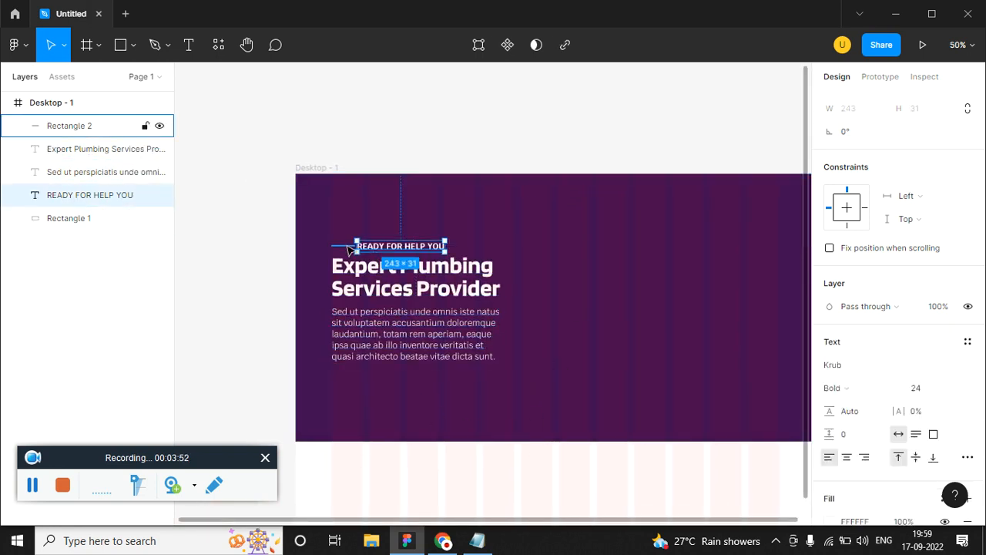
left_click(350, 250, "shift")
left_click(368, 288, "shift")
key("shift+Up")
key("shift+Up")
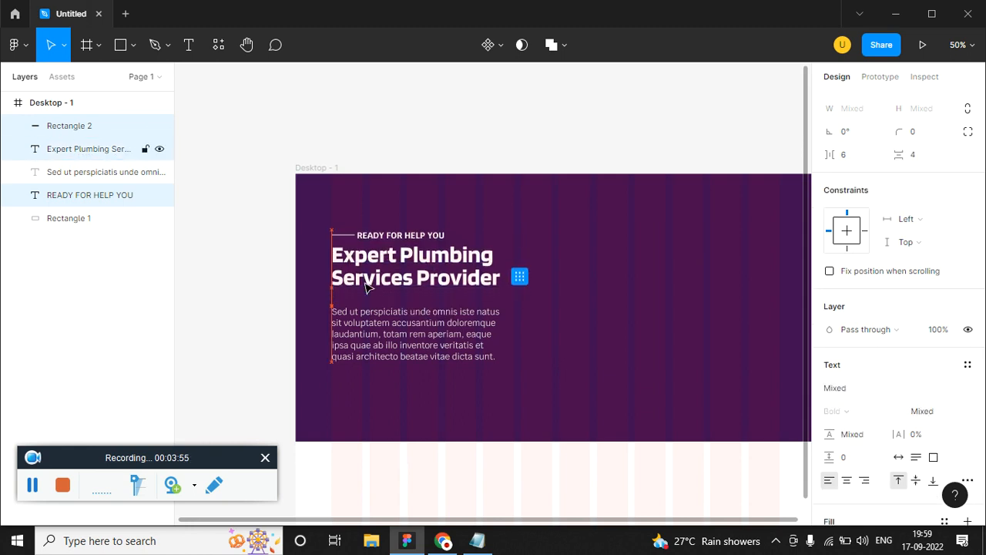
Step: Move the paragraph up closer to the heading
left_click(377, 356)
key("shift+Up")
key("shift+Up")
key("shift+Up")
key("shift+Up")
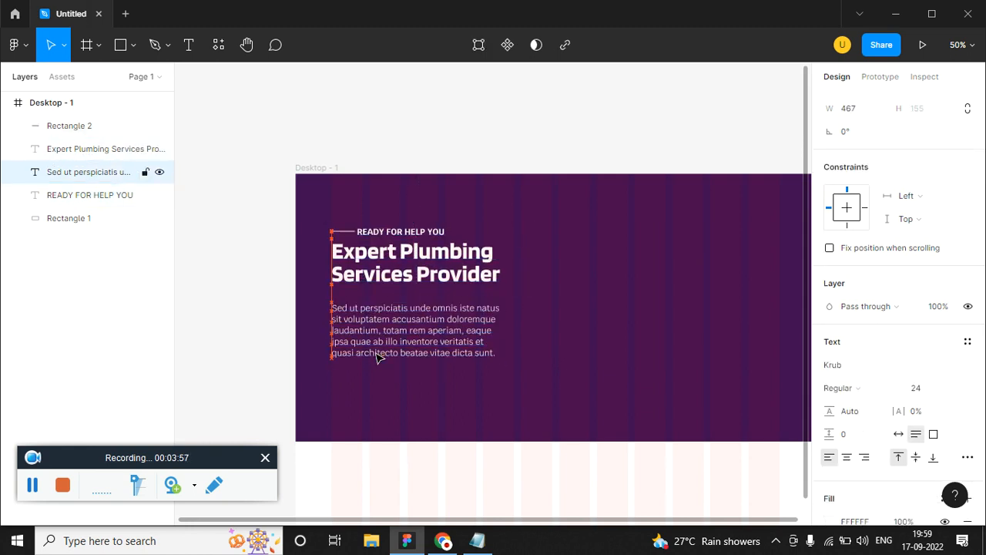
left_click(594, 352)
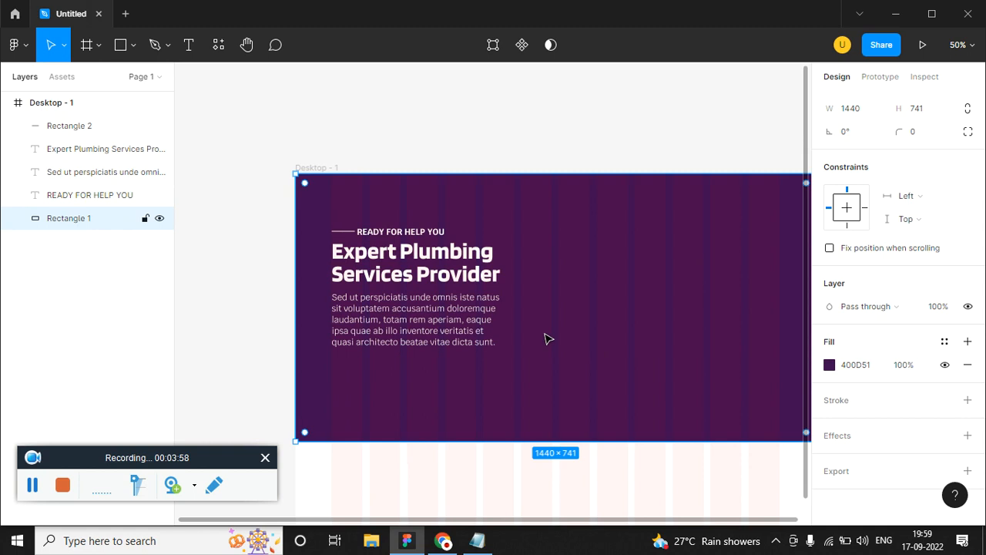
Step: Draw a button rectangle about 233 × 53 below the paragraph and set its corner radius to 30
left_click(138, 51)
left_click(154, 79)
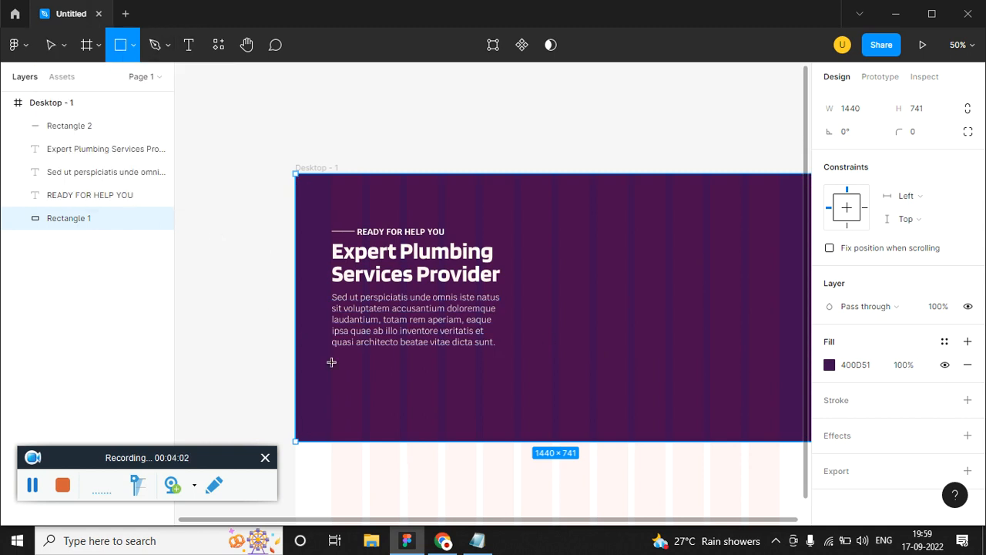
left_click_drag(333, 363, 417, 378)
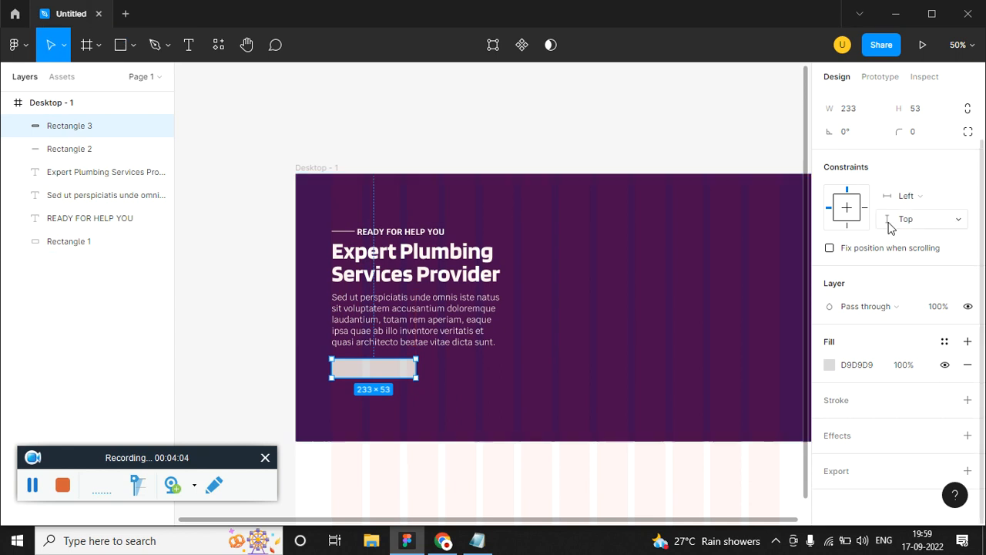
left_click(927, 133)
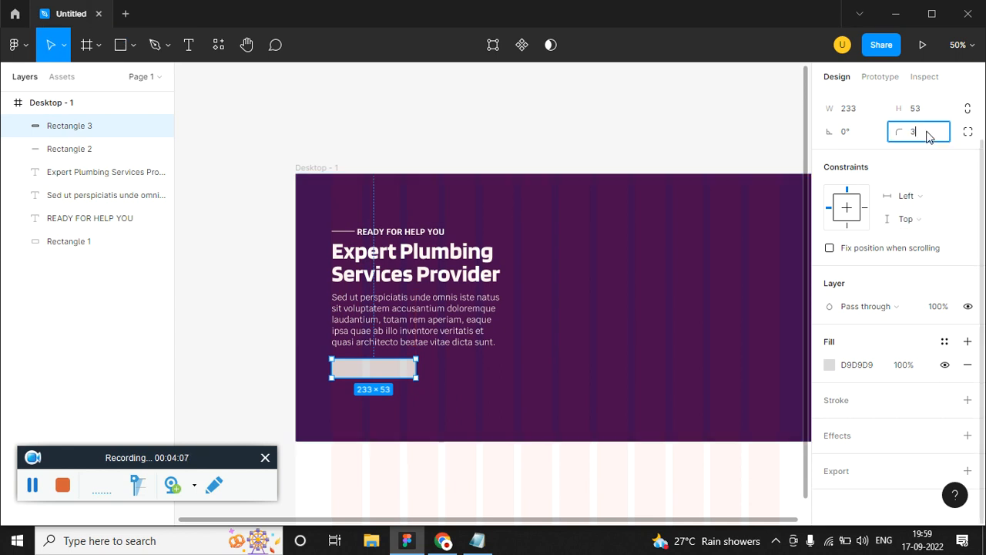
type("30")
key("Return")
left_click(500, 380)
Step: Fill the button rectangle with the tomato colour FCFEB2 copied from the Notepad notes
left_click(393, 377)
left_click(476, 540)
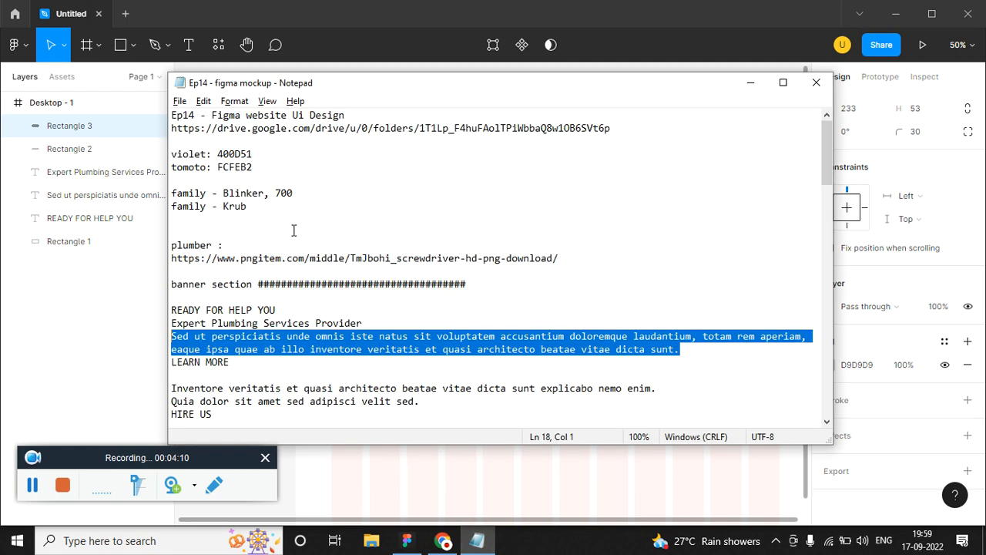
left_click(256, 169)
left_click(221, 167, "shift")
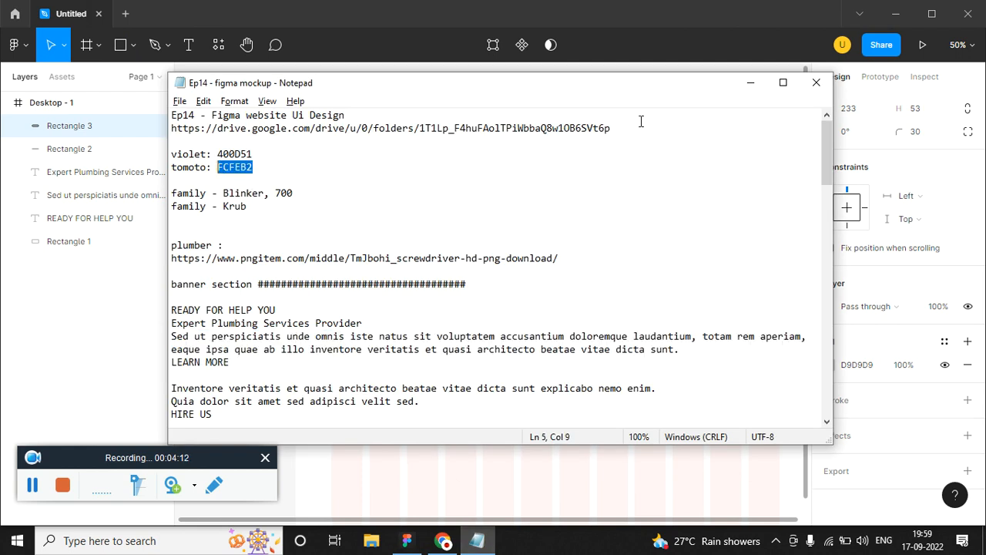
left_click(750, 83)
left_click(857, 367)
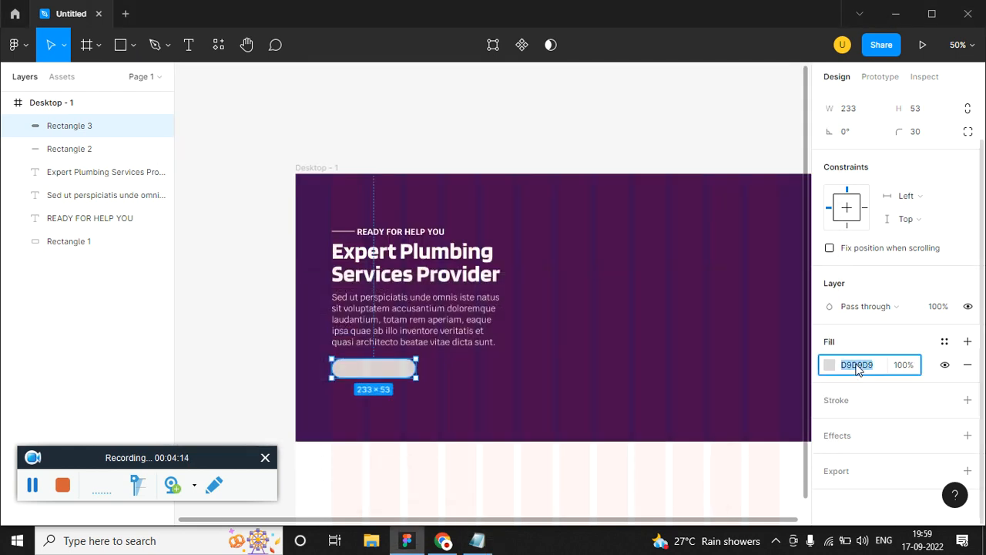
type("FCFEB2")
key("Return")
left_click(612, 396)
Step: Copy the hex code of the purple background rectangle's fill colour
key("shift+0")
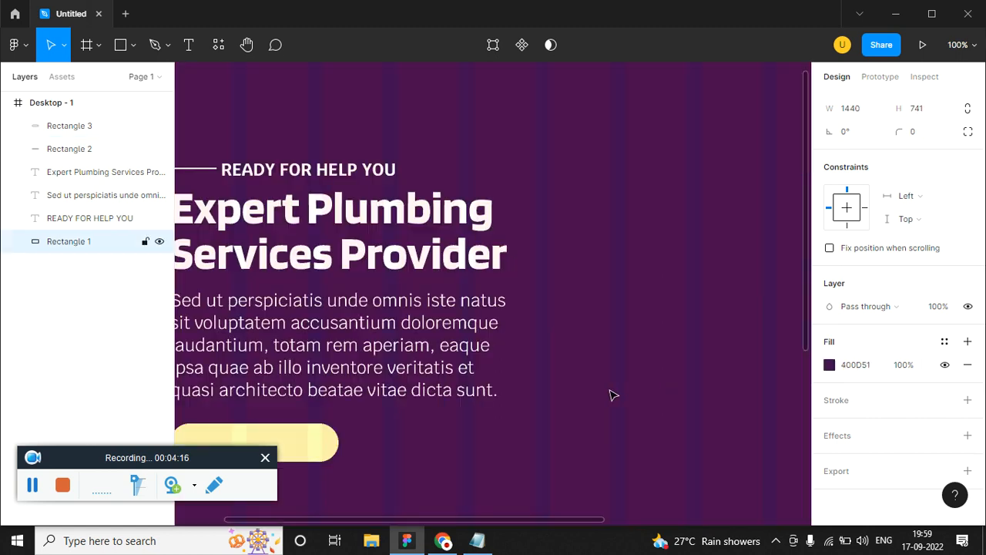
left_click_drag(704, 370, 780, 269)
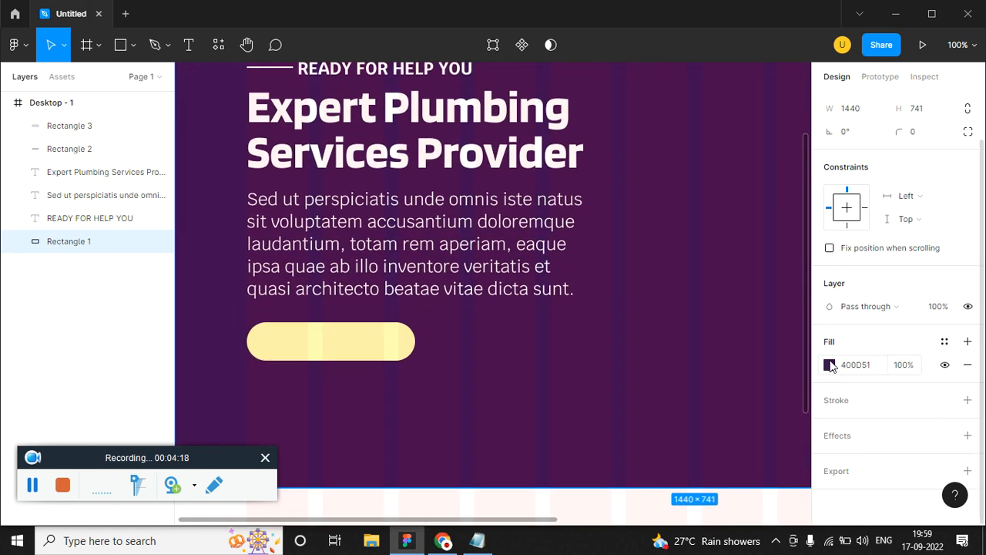
left_click(829, 365)
key("ctrl+c")
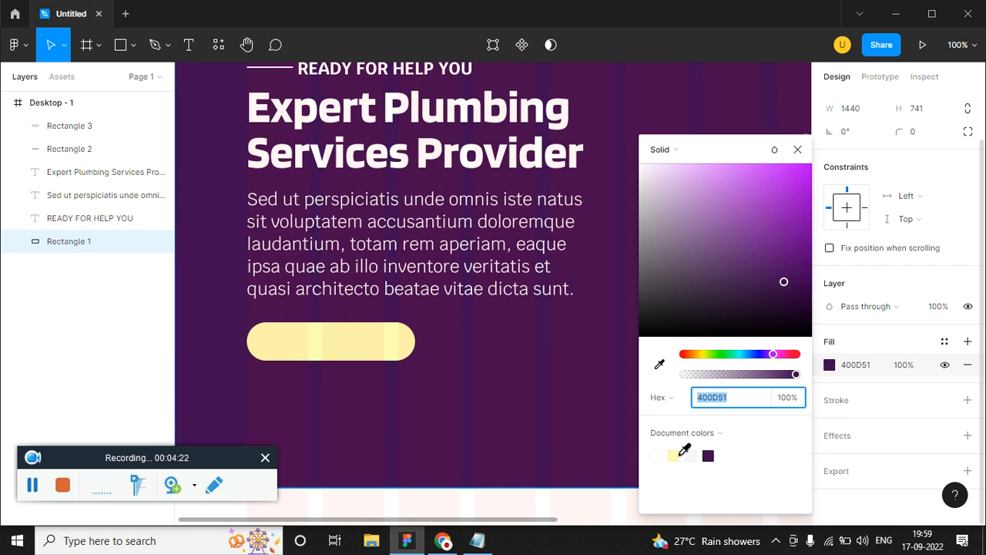
left_click(510, 411)
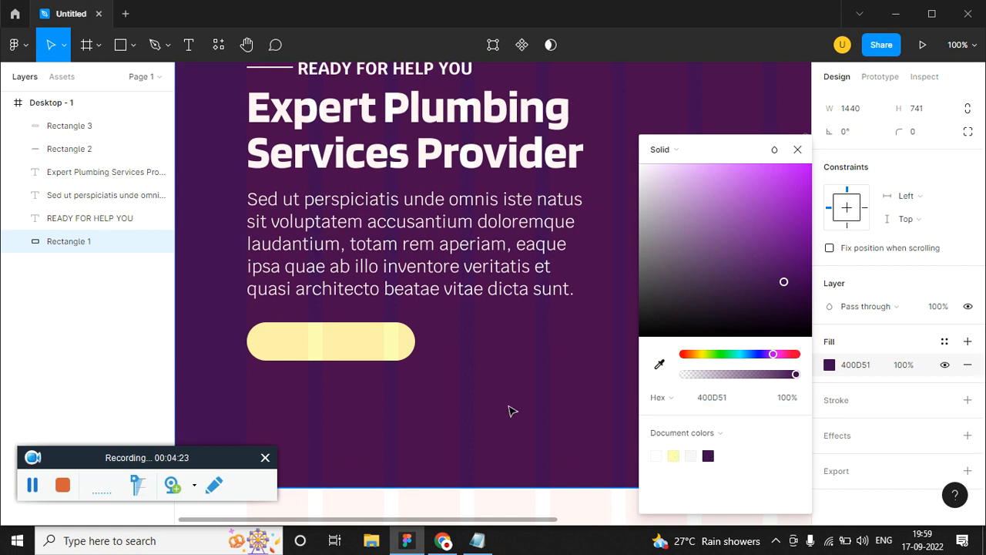
left_click(798, 149)
left_click(388, 345)
left_click(538, 378)
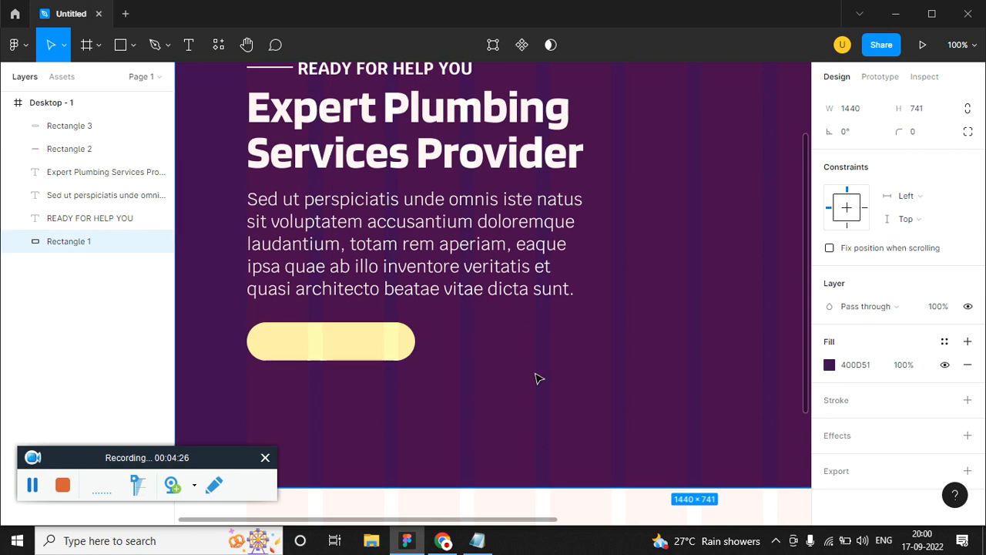
left_click_drag(491, 352, 494, 368)
key("ctrl+z")
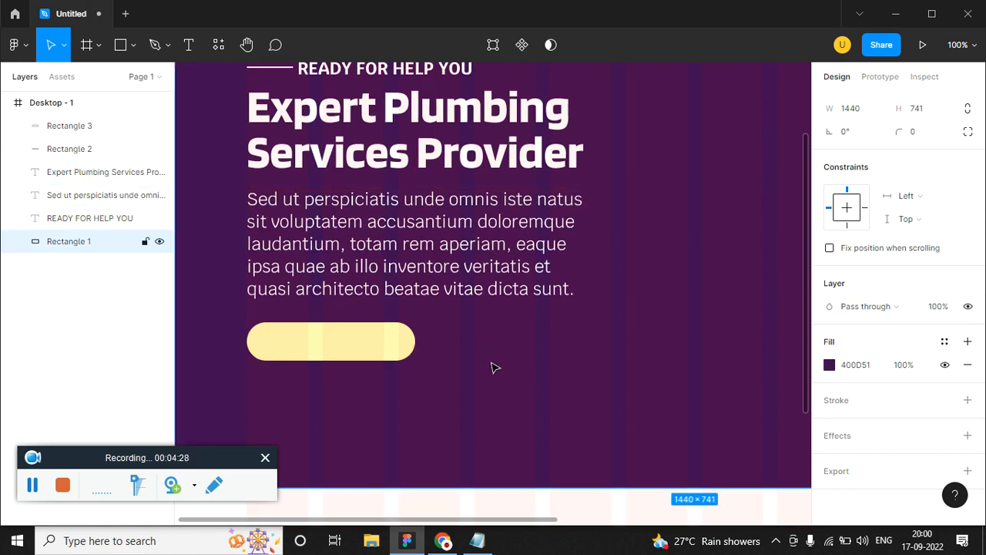
Step: Duplicate the paragraph next to the yellow button and replace the copy's text with "Learn More"
left_click(507, 279)
left_click_drag(490, 265, 576, 387)
left_click_drag(485, 250, 613, 371)
double_click(583, 359)
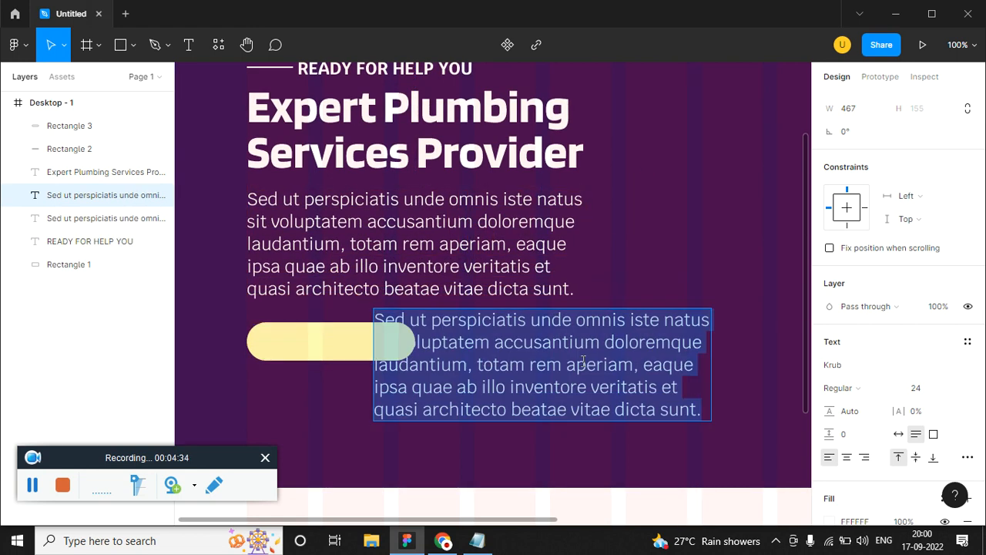
type("LEAR")
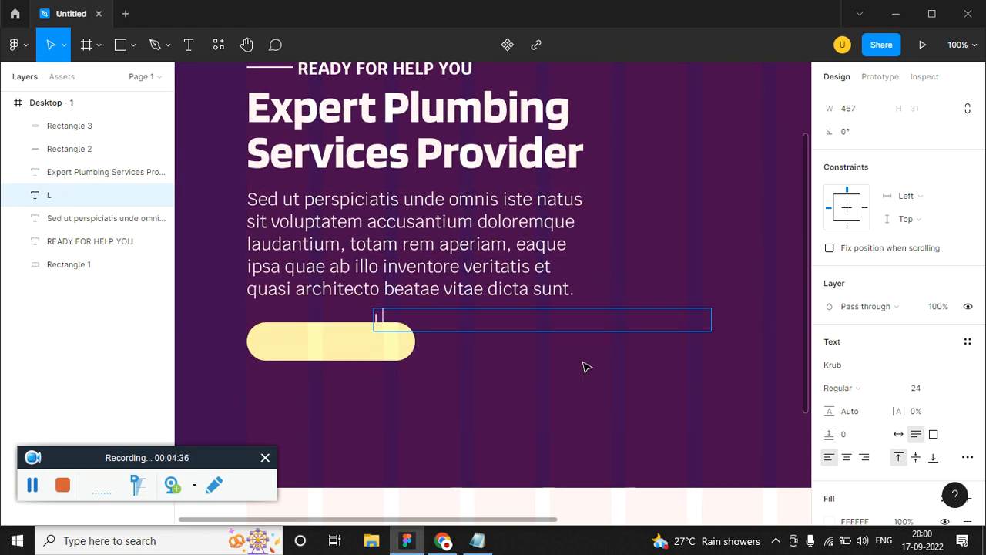
key("BackSpace")
type("n More")
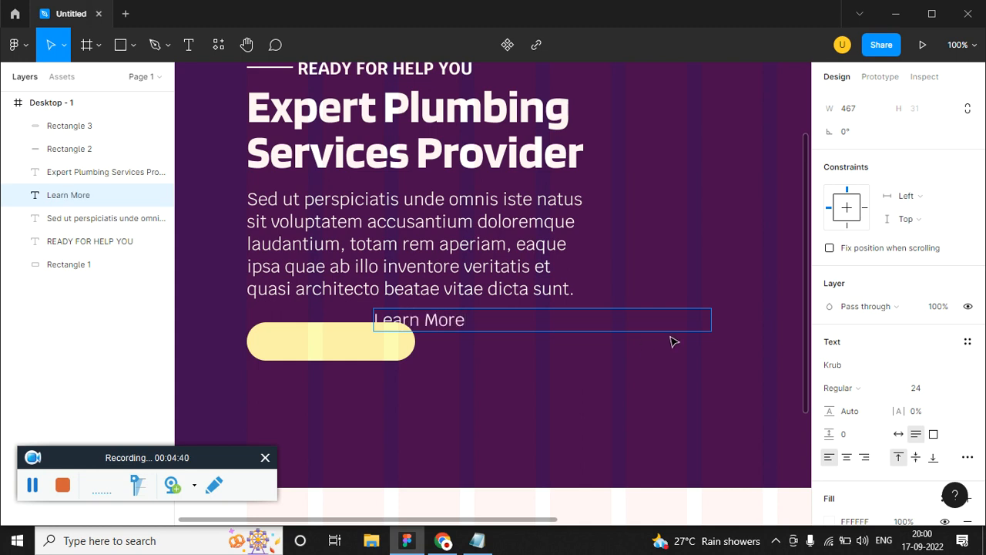
key("Escape")
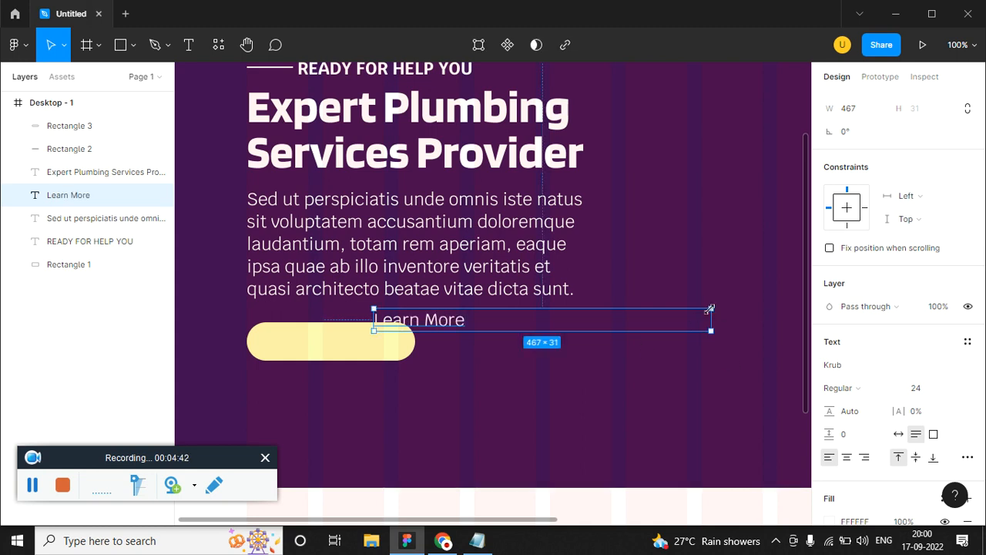
Step: Narrow the Learn More text box to 129 wide and bring the text in front of the yellow button
left_click_drag(715, 316, 467, 316)
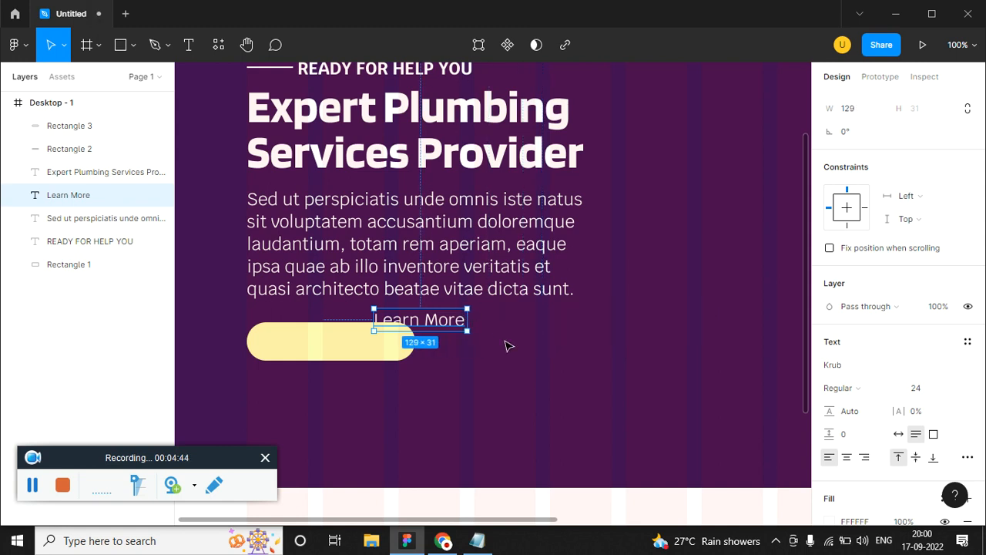
left_click(455, 347)
left_click(390, 344)
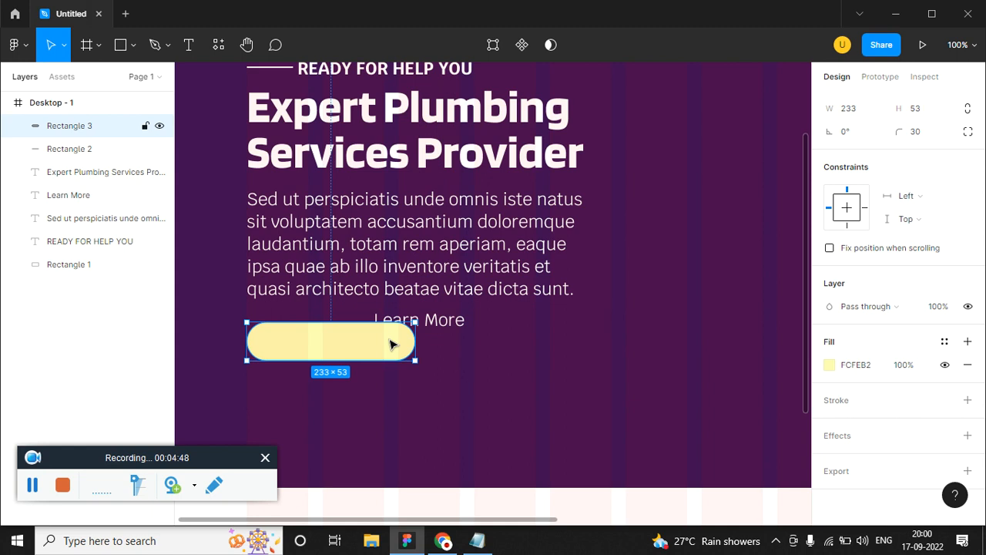
left_click(439, 325)
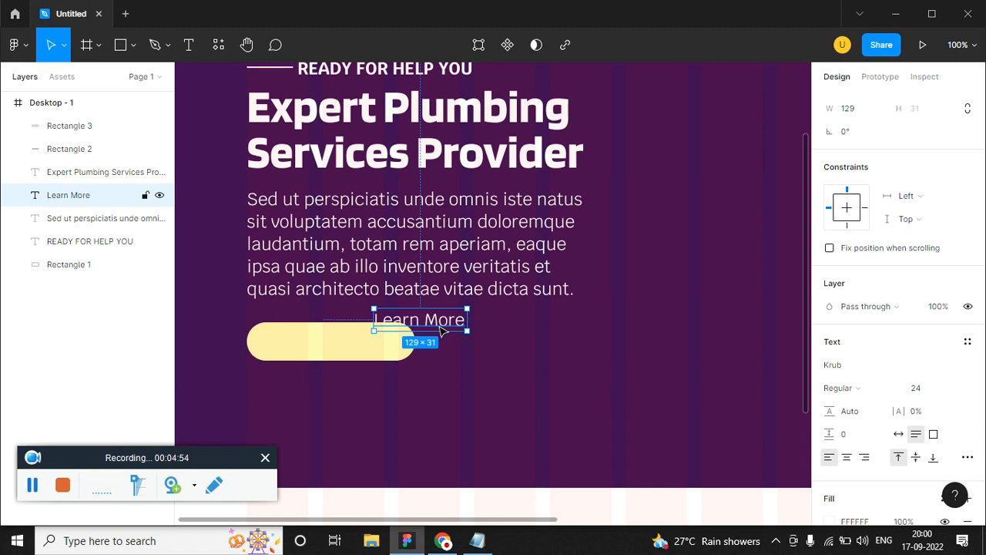
key("ctrl+]")
key("ctrl+]")
key("ctrl+]")
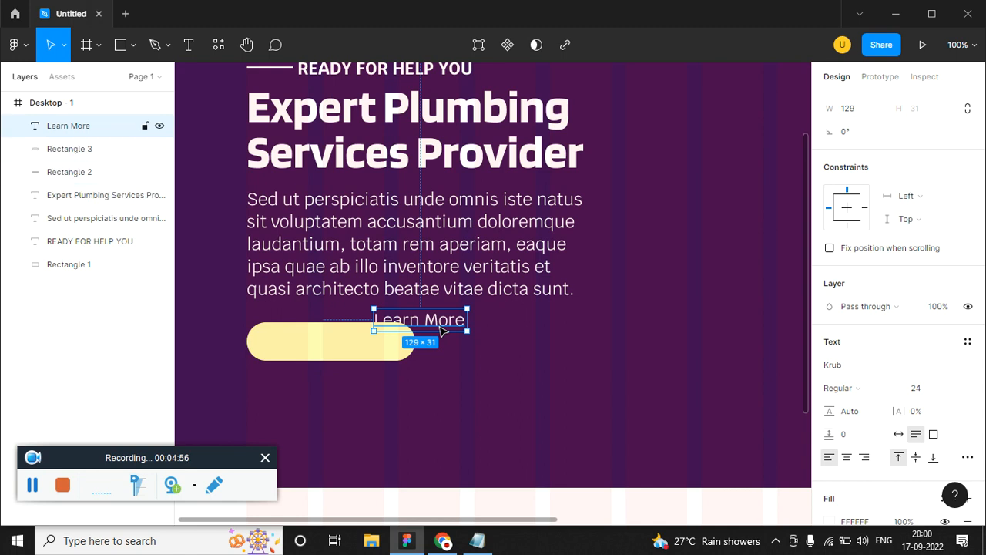
Step: Set the Learn More text's fill colour to 060606
scroll(894, 400, "down", 3)
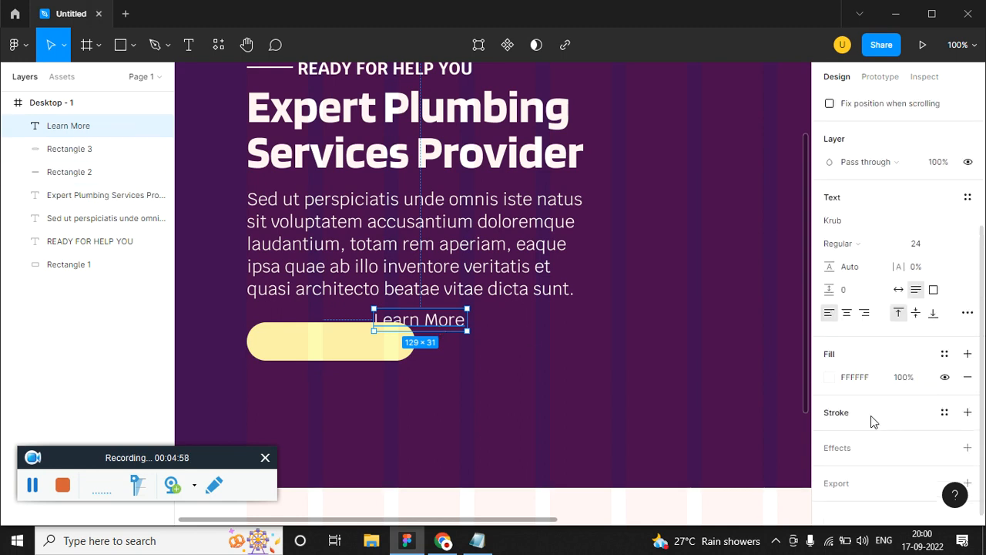
left_click(832, 377)
key("ctrl+v")
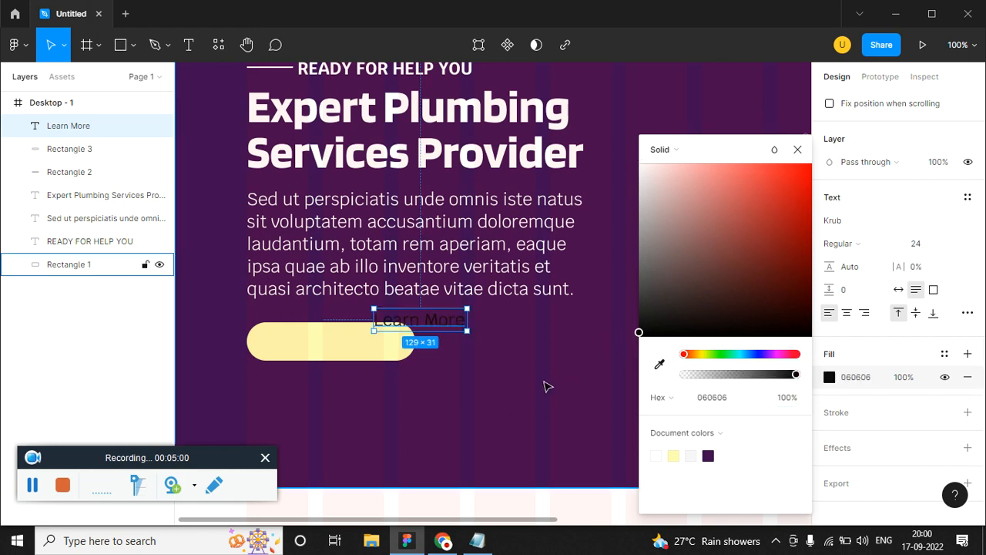
left_click(539, 381)
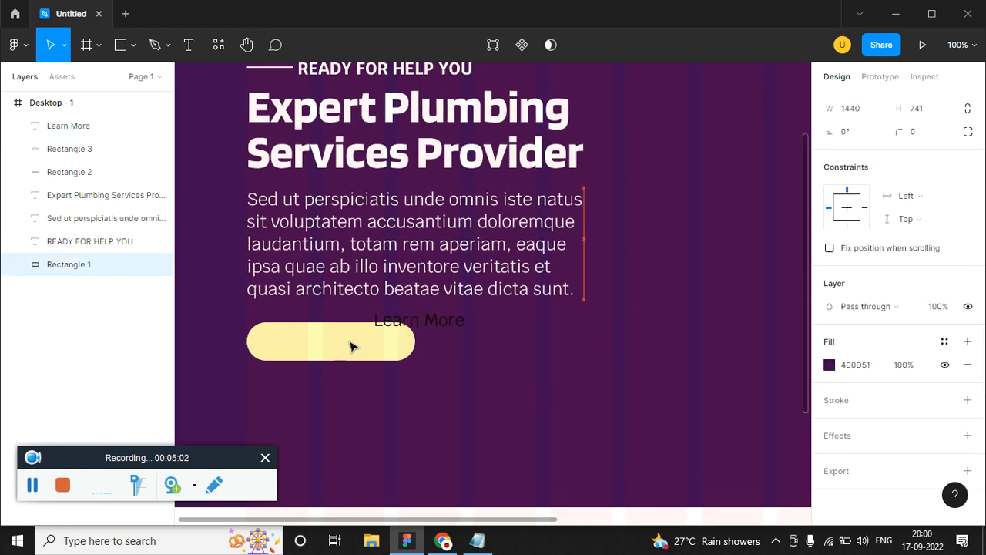
Step: Move the Learn More text onto the yellow button and align the two on their centres
left_click(436, 326)
left_click_drag(436, 325, 353, 346)
left_click(392, 353)
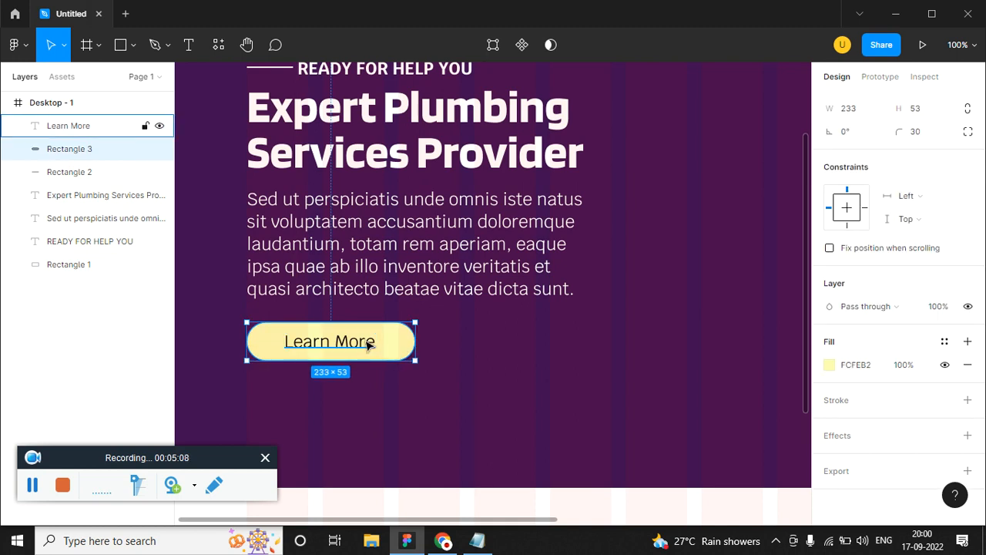
left_click(370, 343, "shift")
scroll(883, 206, "up", 1)
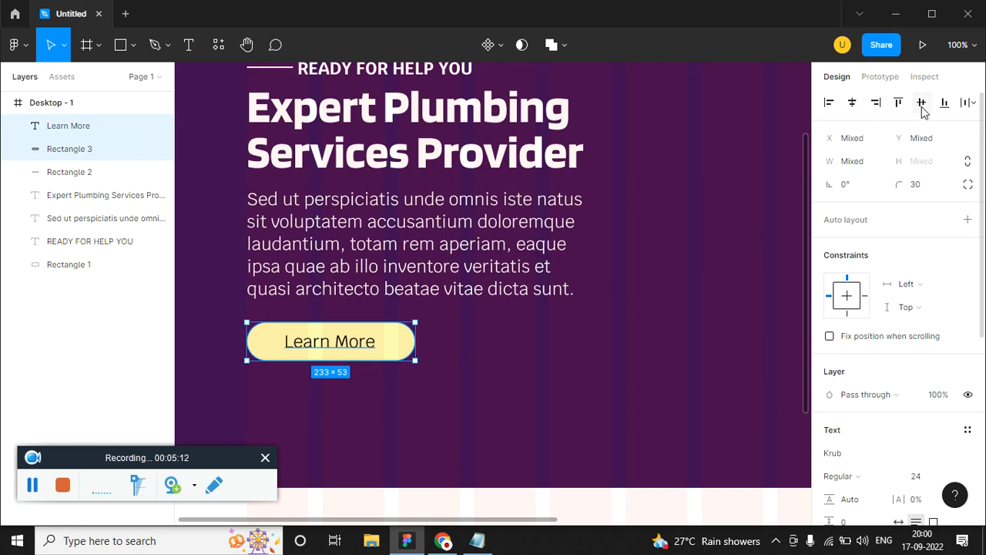
left_click(620, 329)
Step: Draw a rectangle about 653 × 672 over the empty right half of the purple banner, reaching down to its lower edge
key("ctrl+minus")
left_click_drag(621, 287, 519, 323)
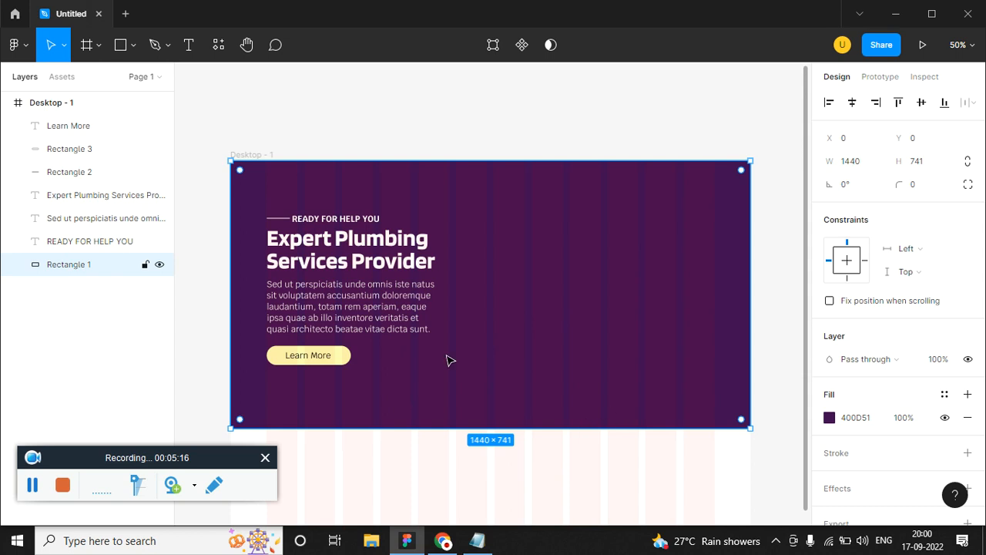
left_click(133, 45)
left_click(127, 80)
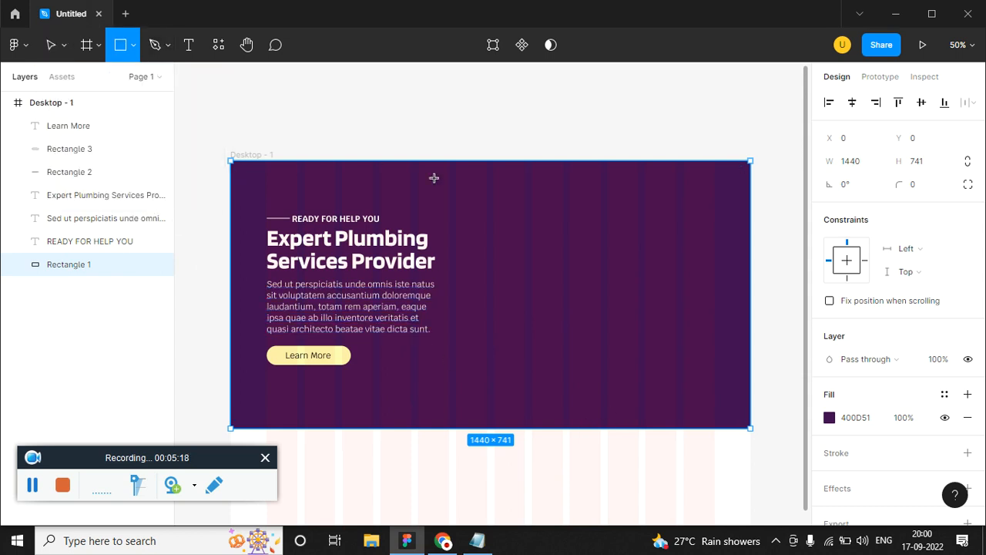
left_click_drag(494, 186, 731, 429)
Step: Fill the new rectangle with the plumber image from the figma folder
left_click(828, 416)
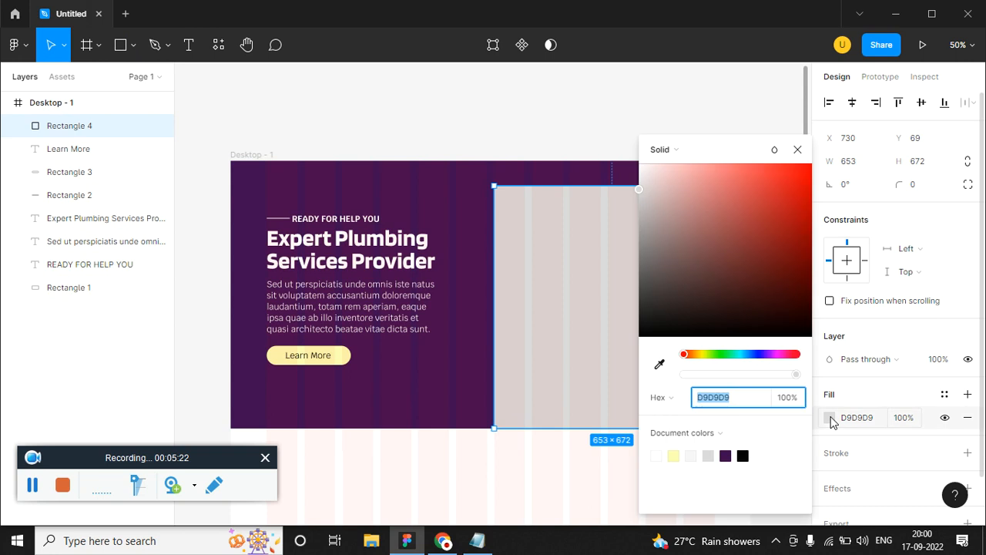
left_click(661, 146)
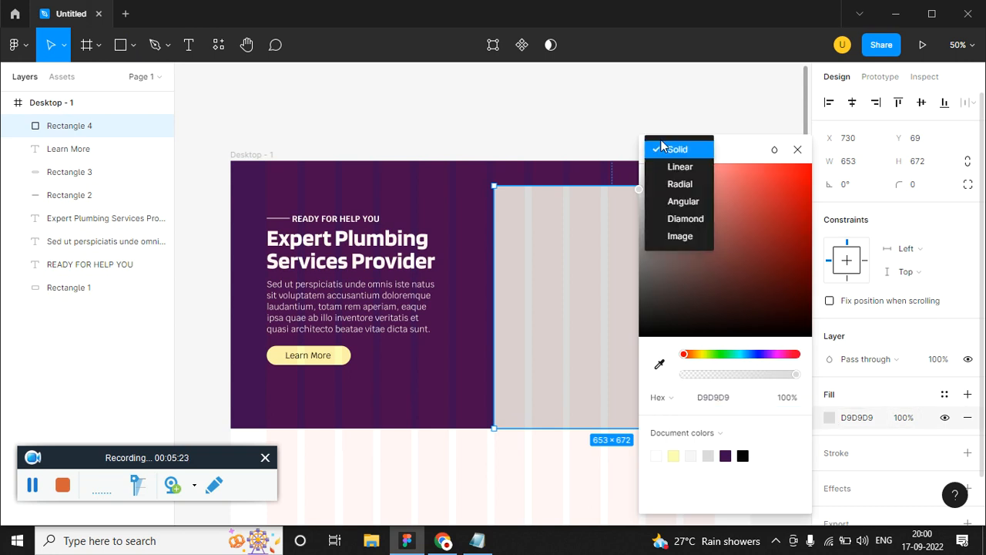
left_click(680, 236)
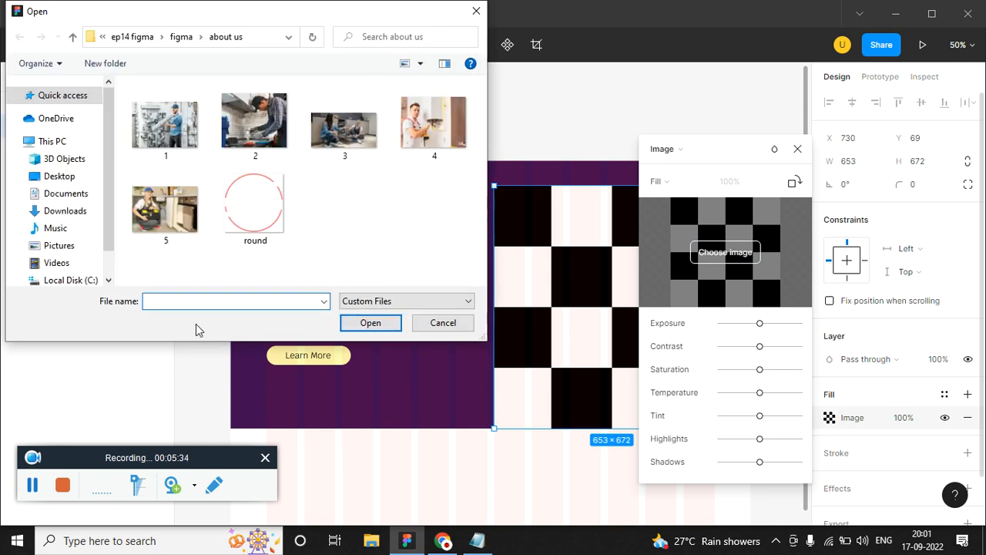
left_click(181, 37)
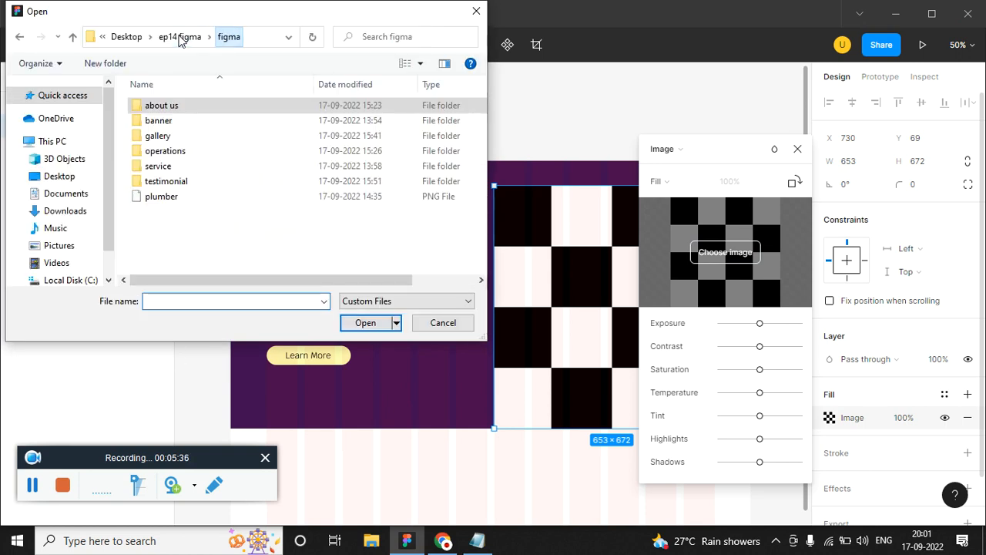
double_click(176, 196)
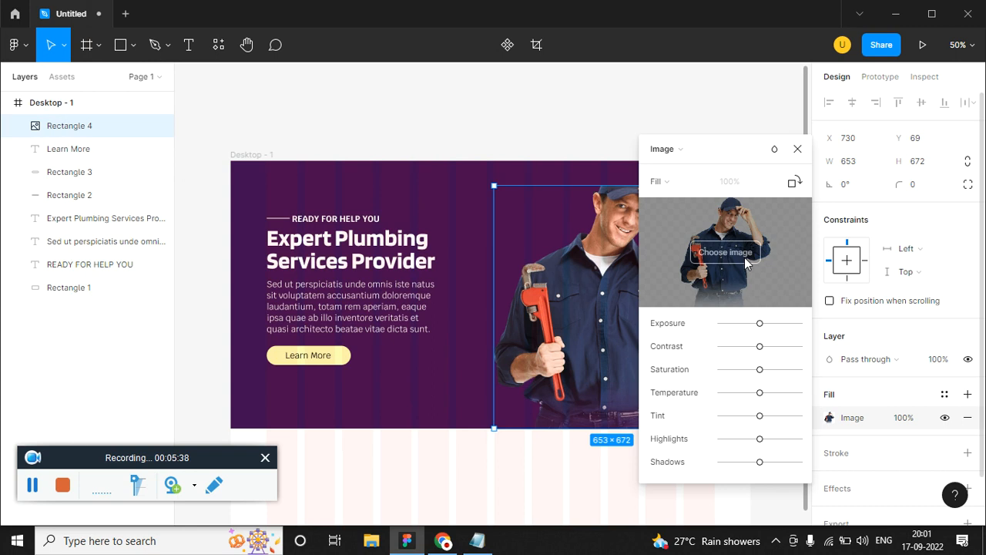
Step: Enlarge the plumber image to about 702 × 741, extending it up to the banner's top edge and further left
left_click_drag(755, 146, 177, 71)
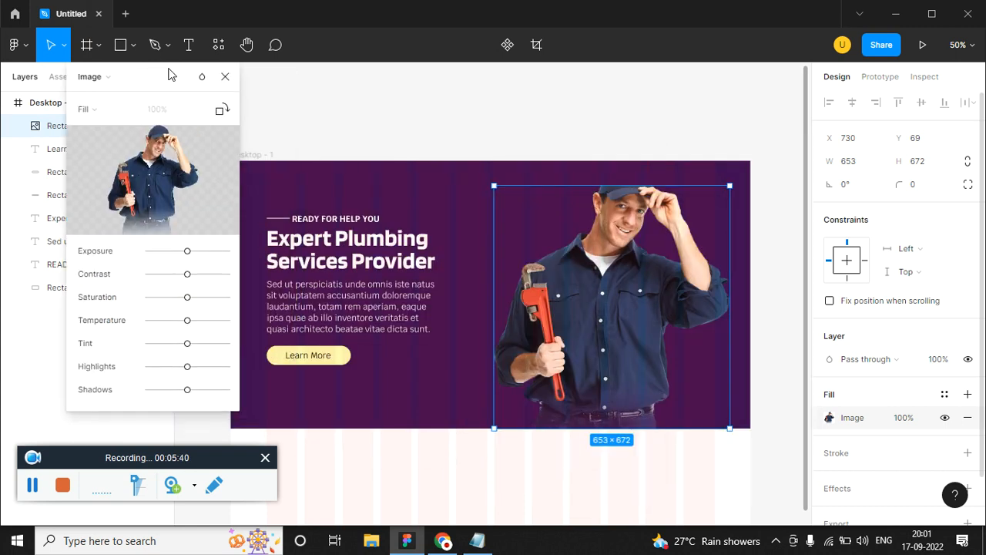
left_click(628, 278)
left_click_drag(612, 182, 613, 158)
left_click_drag(493, 280, 476, 280)
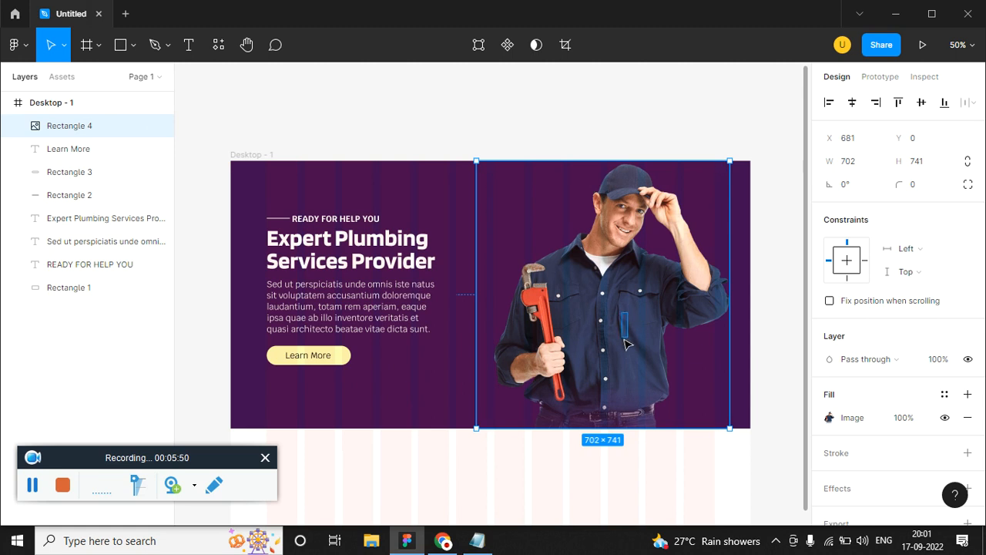
Step: Reposition the plumber image to about X 653, Y 42 and reduce its height to 699 to end at the banner's lower edge
left_click_drag(633, 313, 628, 328)
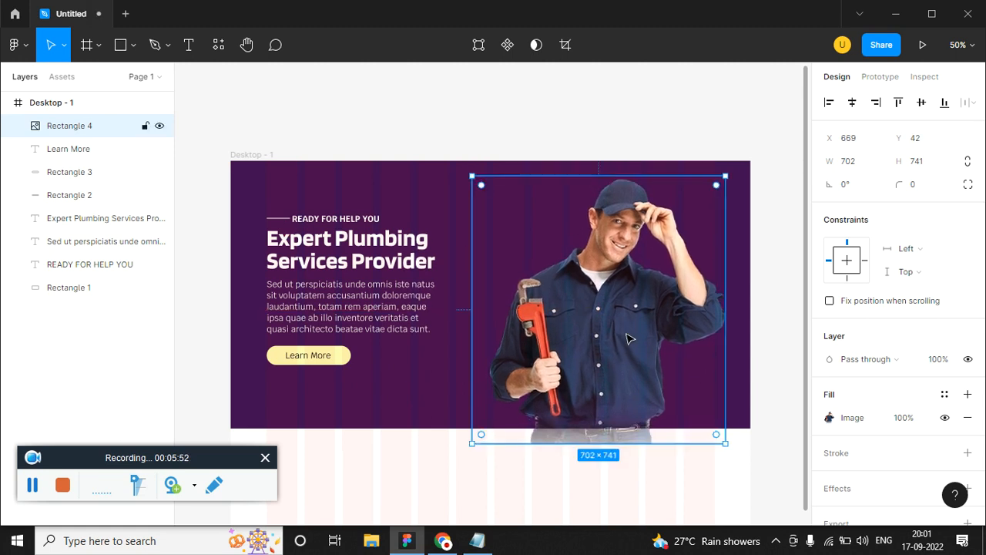
left_click_drag(616, 438, 621, 426)
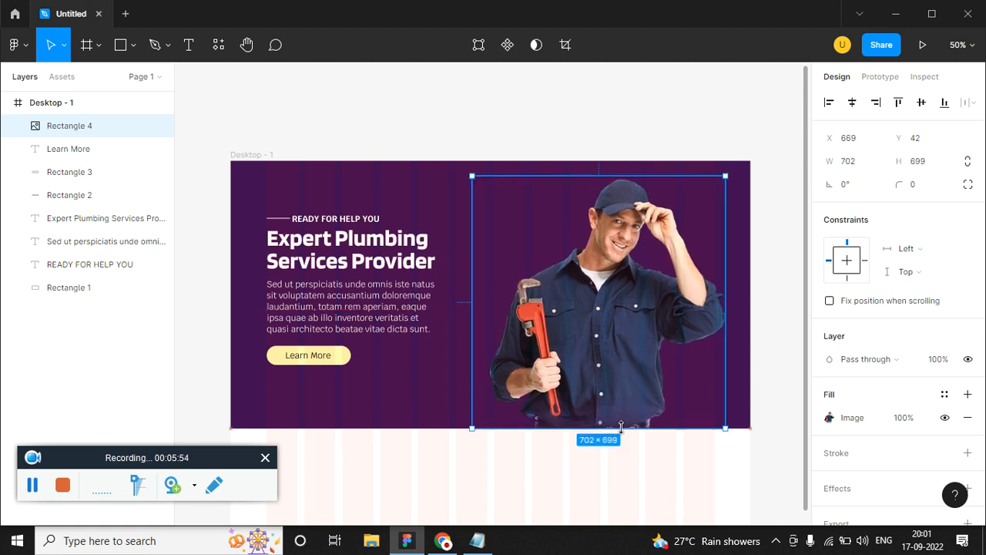
left_click(685, 467)
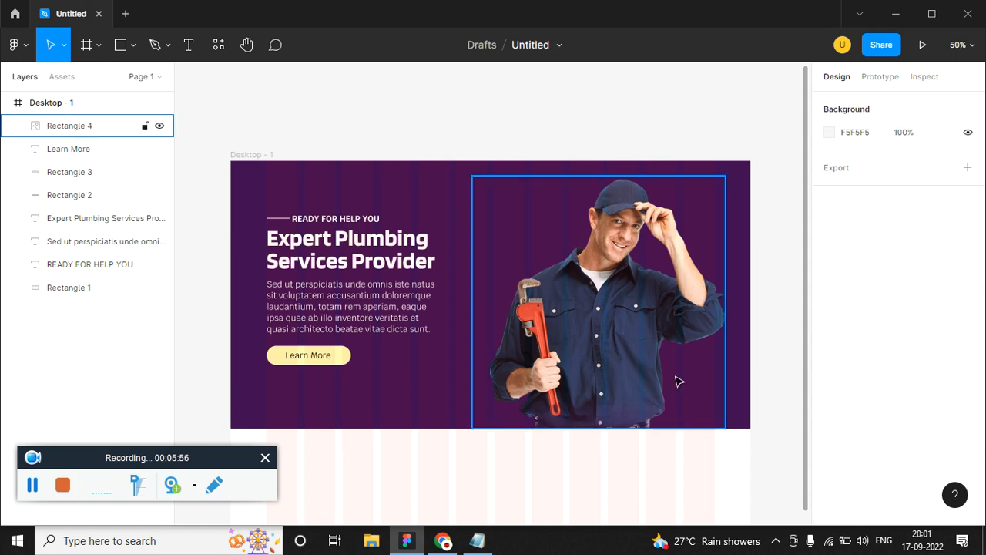
left_click_drag(658, 370, 652, 370)
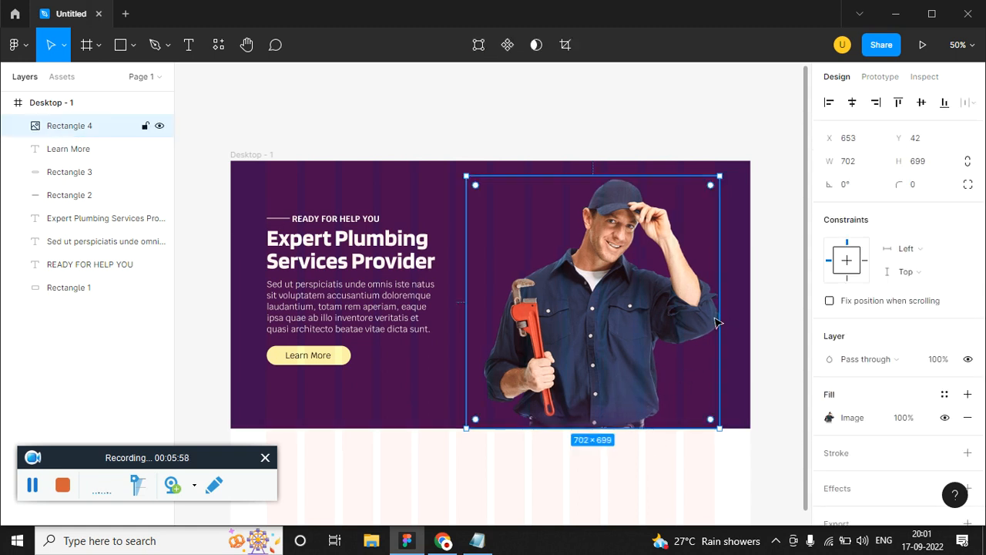
left_click_drag(566, 468, 575, 412)
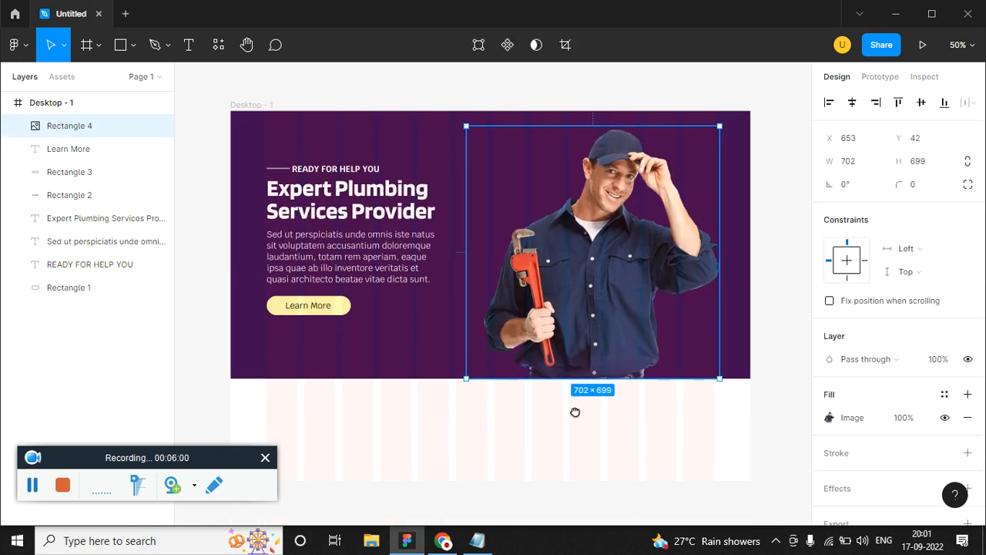
left_click(500, 450)
left_click_drag(496, 437, 510, 431)
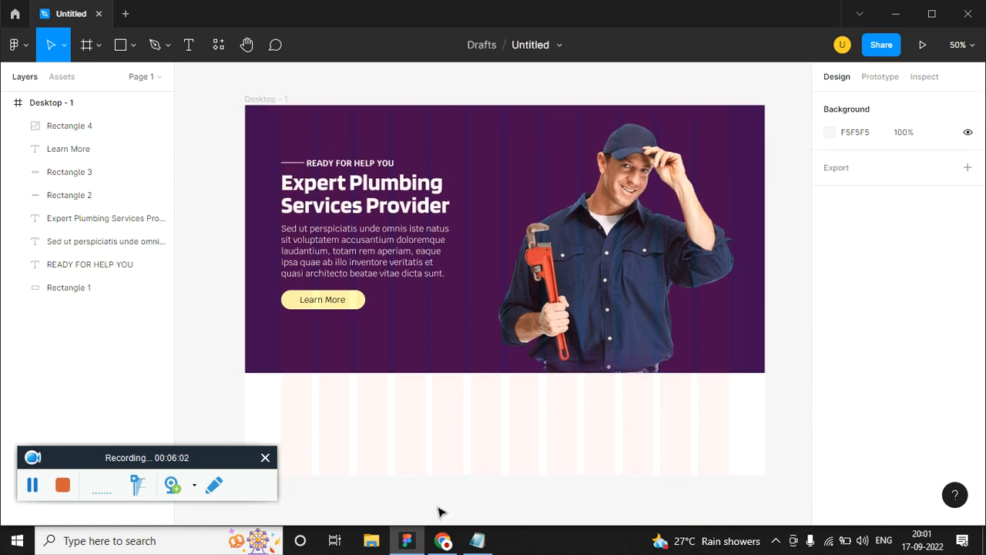
left_click(443, 540)
key("alt+Tab")
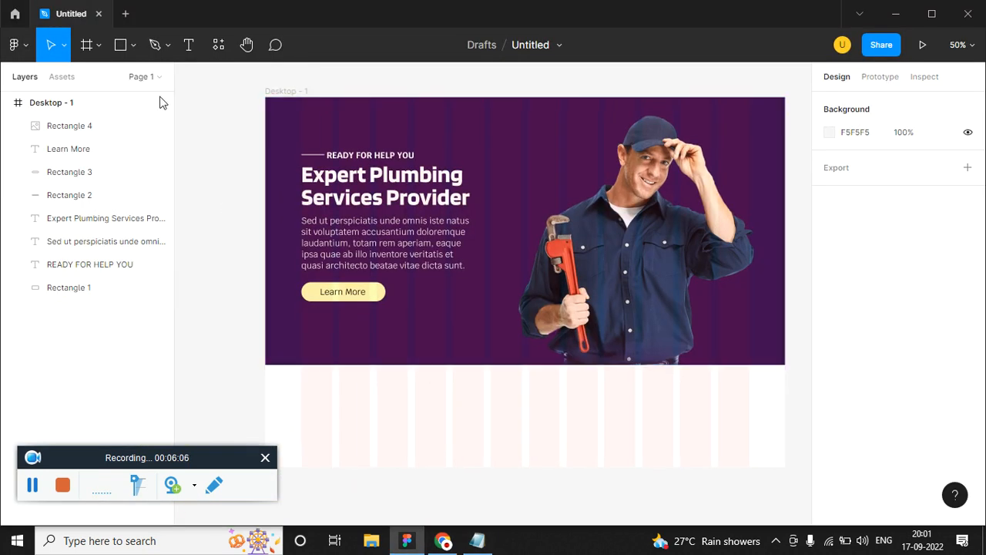
Step: Draw a rectangle about 610 × 220 below the Learn More button, across the banner's lower edge, with its left edge aligned to the text
left_click(133, 45)
left_click(128, 79)
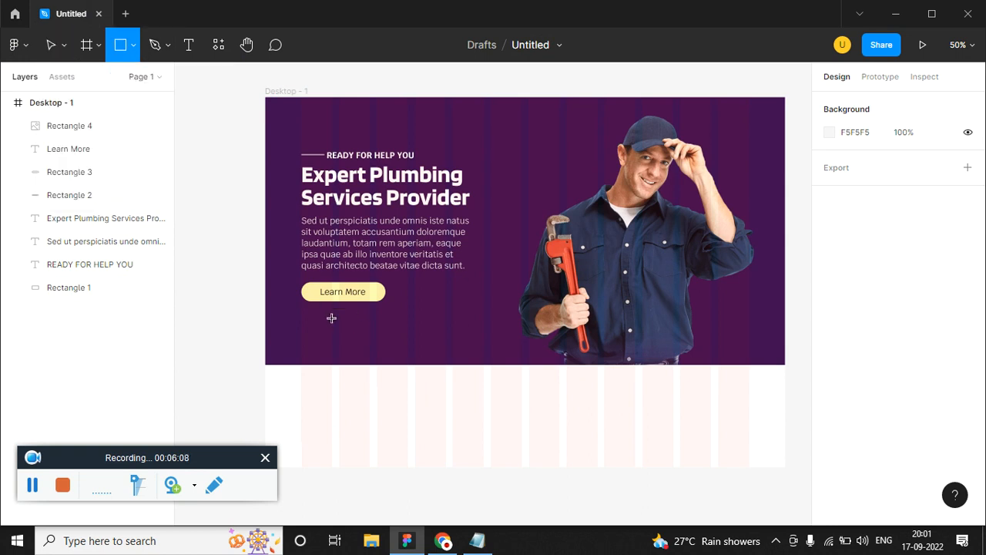
left_click_drag(308, 319, 521, 398)
left_click_drag(307, 360, 297, 361)
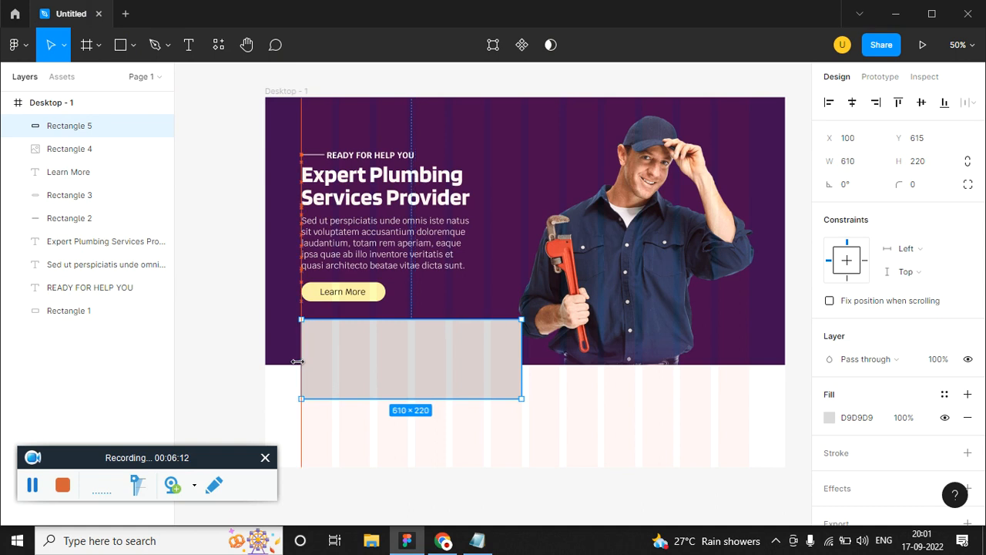
Step: Draw a second, taller rectangle about 325 × 429 overlapping the right end of the wide rectangle
left_click(134, 45)
left_click(130, 78)
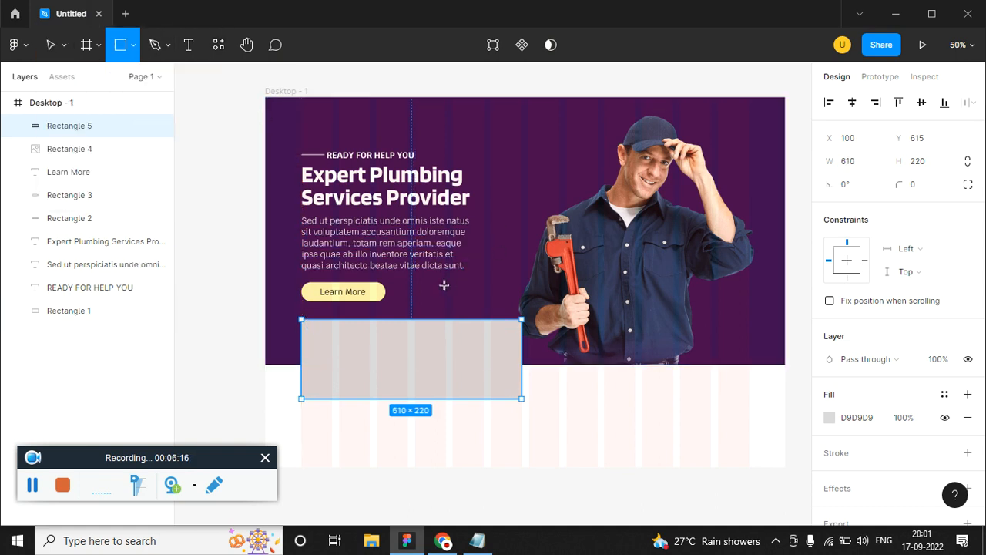
mouse_move(445, 283)
left_mouse_down()
mouse_move(544, 439)
mouse_move(562, 452)
mouse_move(563, 437)
left_mouse_up()
left_click(628, 423)
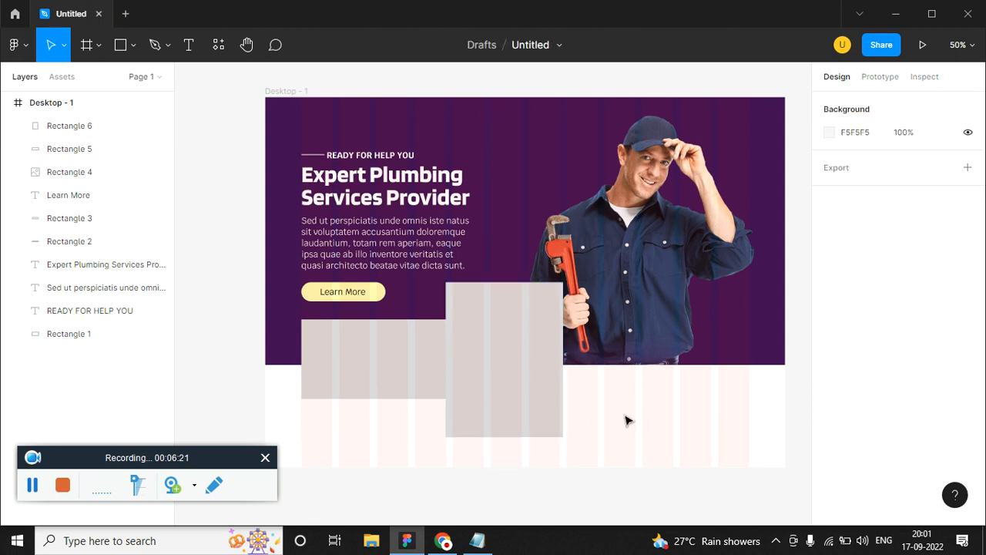
Step: Fill the wide rectangle with the document's yellow colour FCFEB2
left_click(370, 363)
left_click(829, 417)
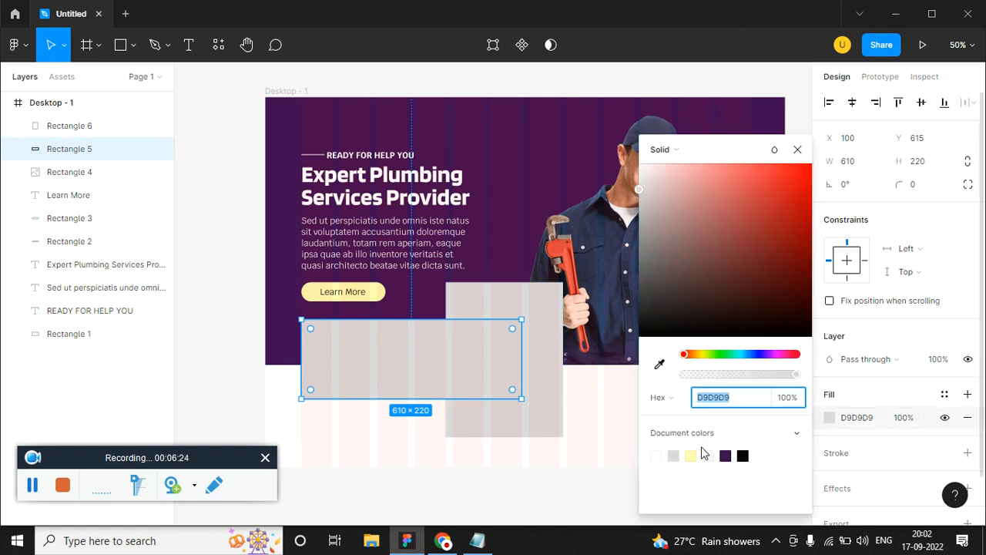
left_click(691, 455)
left_click(610, 457)
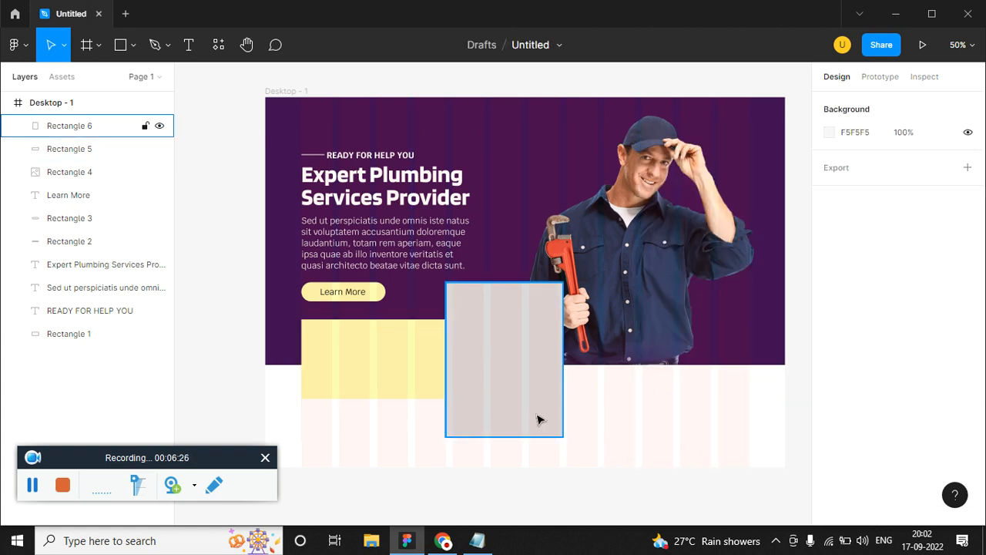
Step: Fill the tall rectangle with the document's purple colour 400D51
left_click(539, 416)
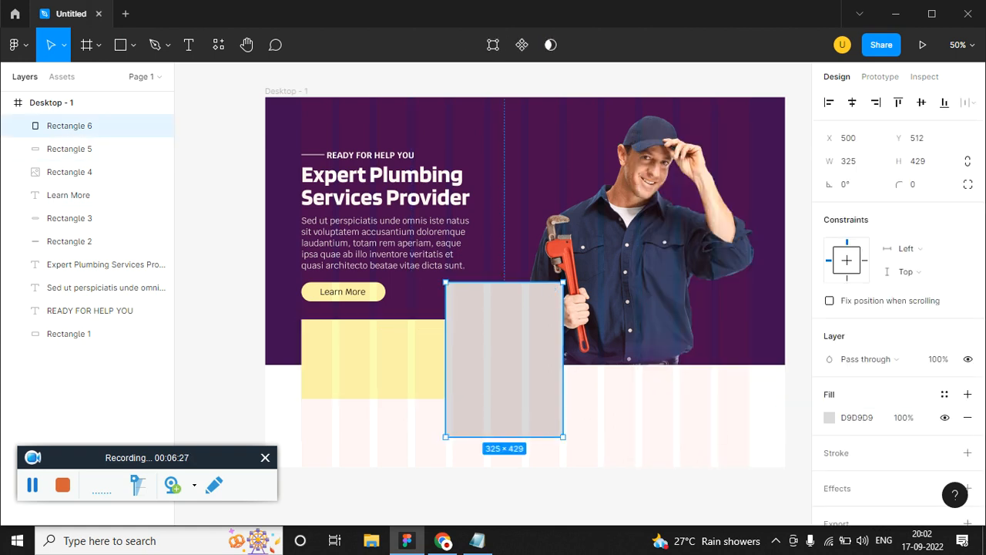
left_click(828, 418)
left_click(725, 455)
left_click(524, 383)
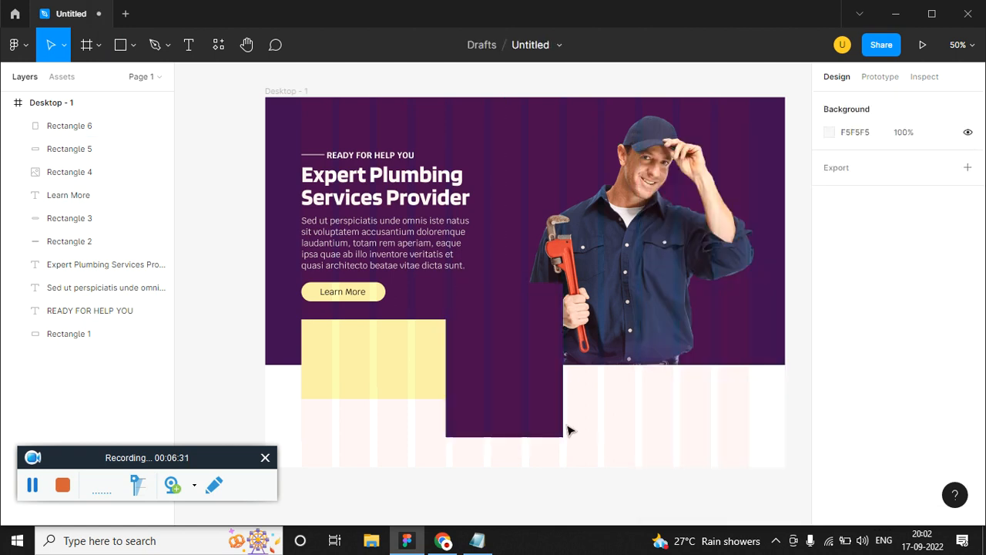
Step: Round the corners of the tall purple rectangle and the wide yellow rectangle
left_click(928, 185)
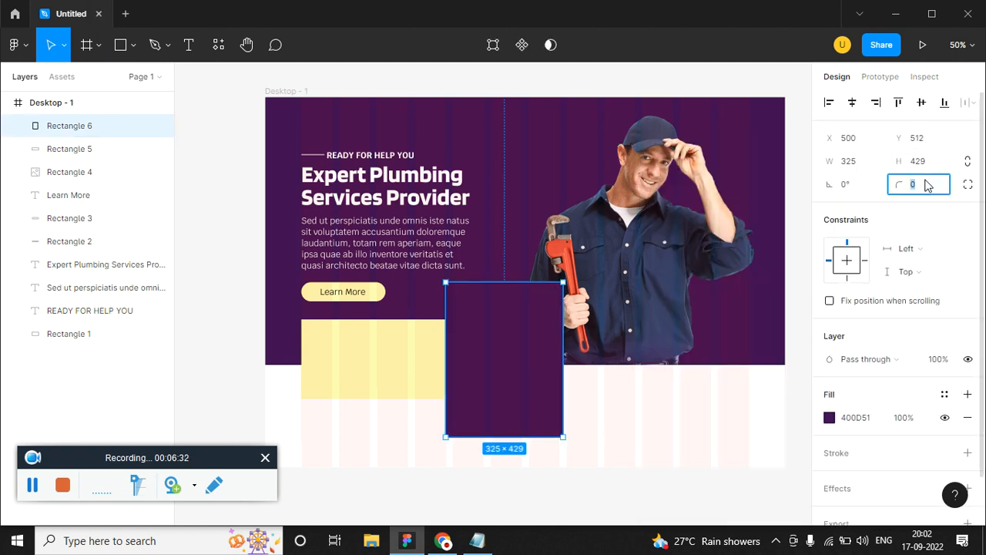
left_click(430, 386)
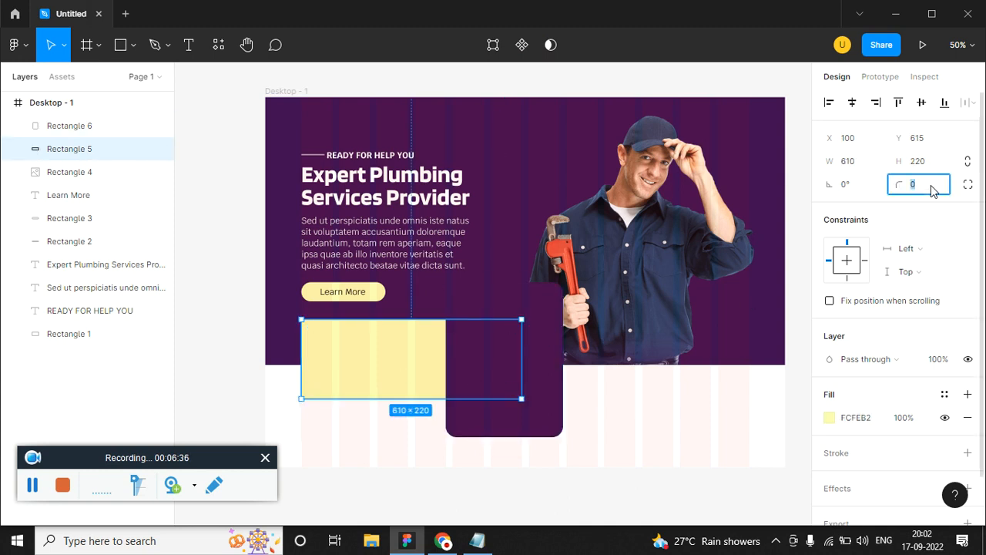
key("Return")
left_click(703, 402)
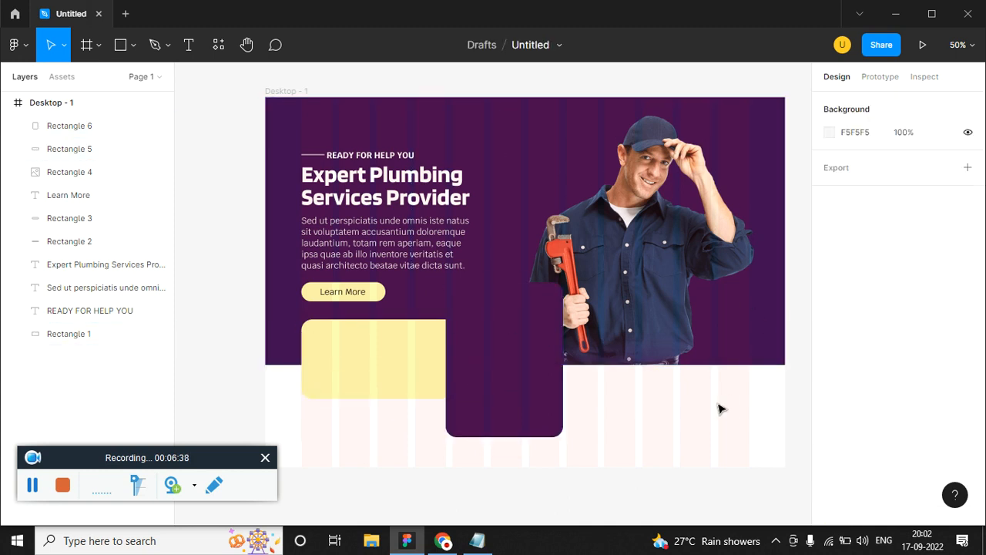
Step: Draw a rectangle about 120 × 102 near the left end of the yellow card as an icon placeholder
left_click(134, 47)
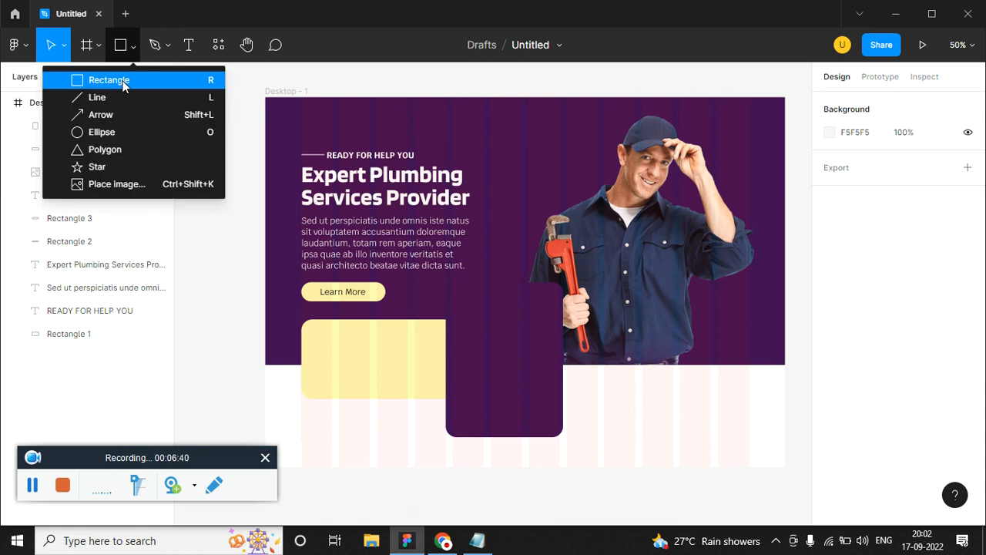
left_click(133, 78)
mouse_move(309, 344)
left_mouse_down()
mouse_move(344, 371)
mouse_move(352, 365)
mouse_move(328, 380)
left_mouse_up()
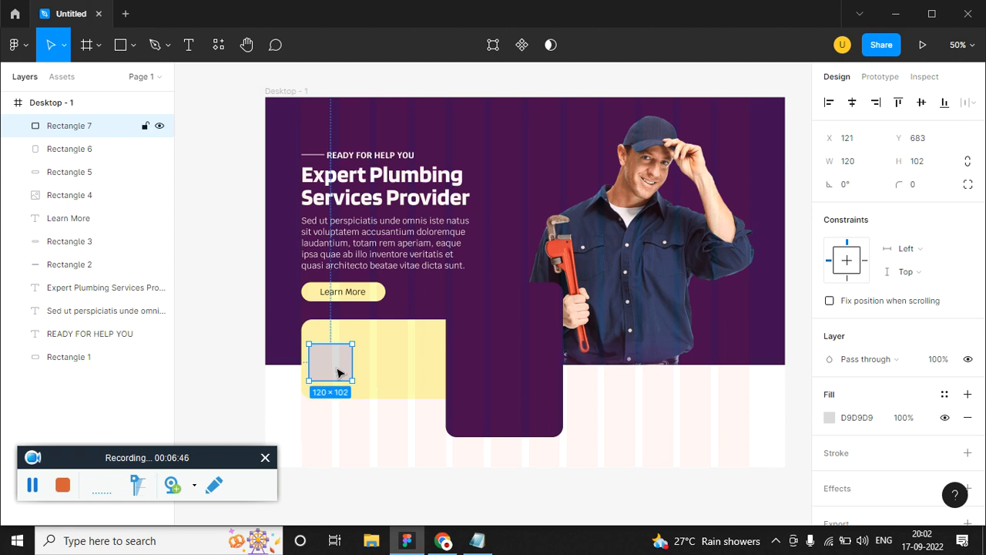
Step: Fill the small rectangle with the tap image from the banner folder and set the image scaling to Fit
left_click(829, 416)
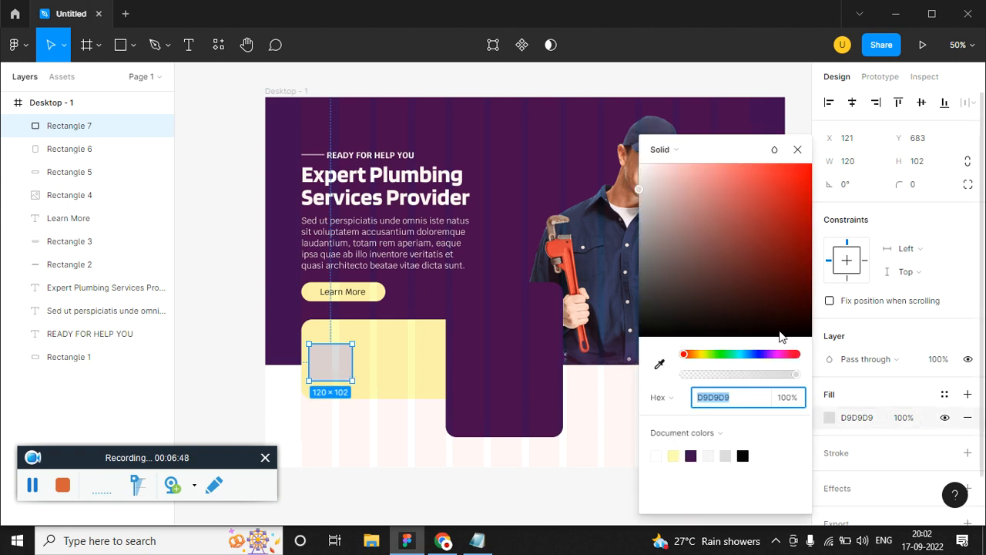
left_click(688, 151)
left_click(691, 233)
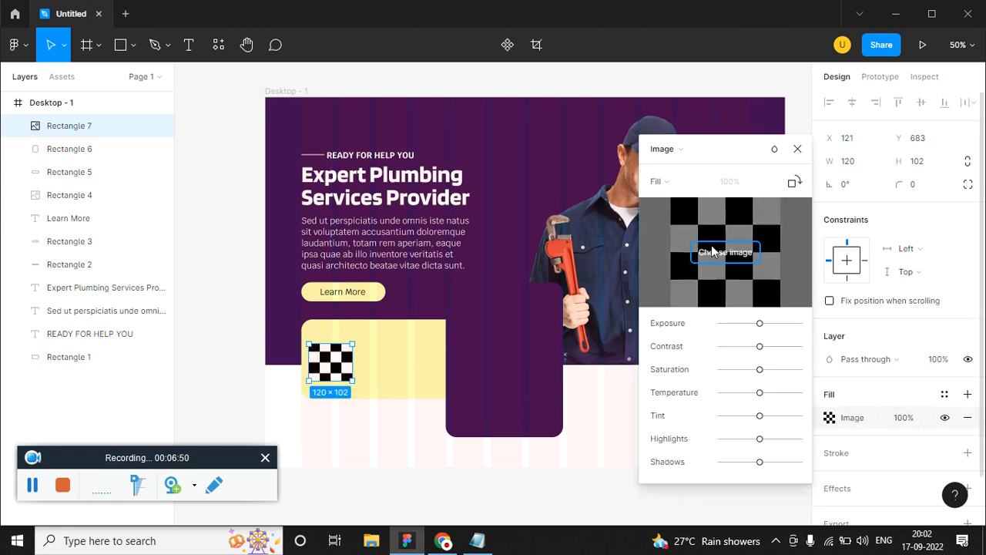
left_click(712, 251)
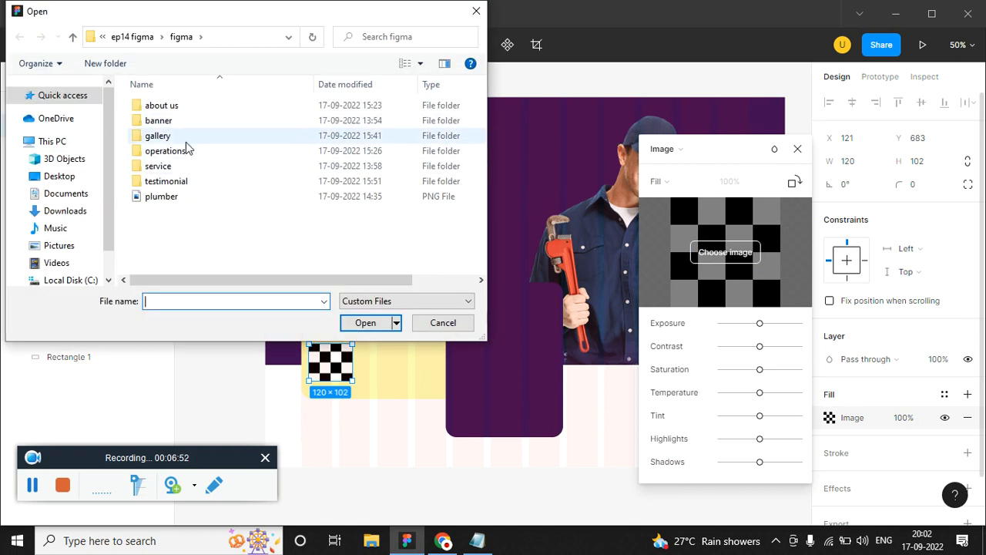
double_click(166, 122)
left_click(254, 128)
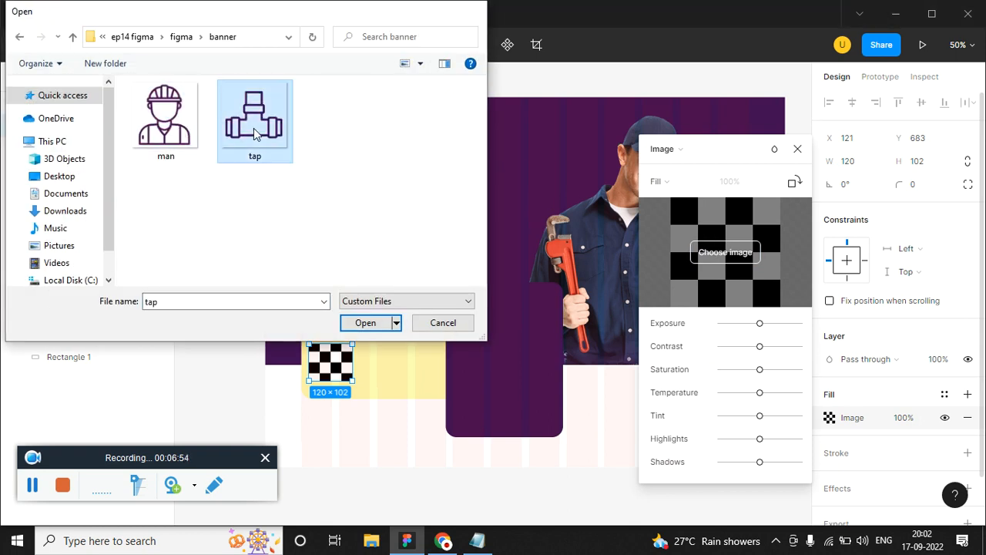
double_click(254, 128)
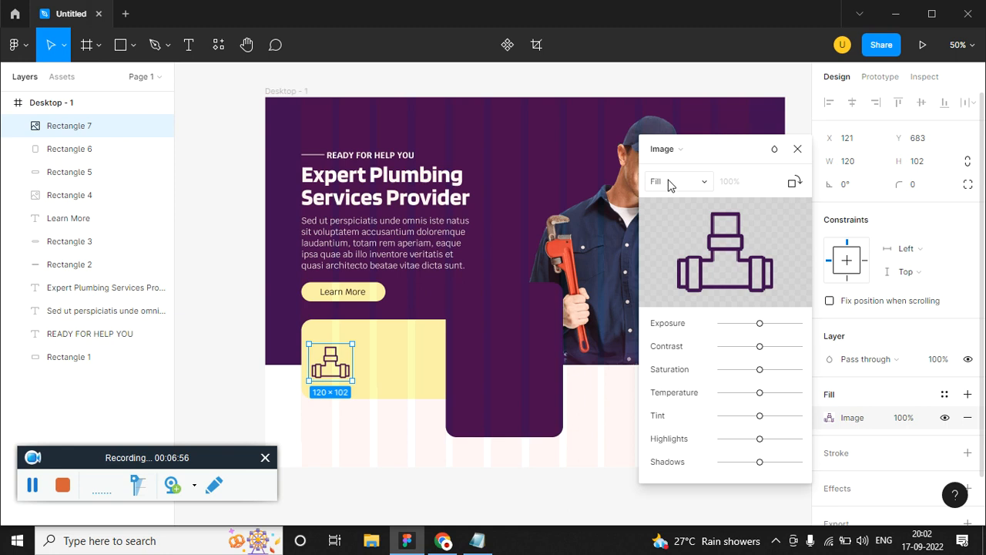
left_click(662, 185)
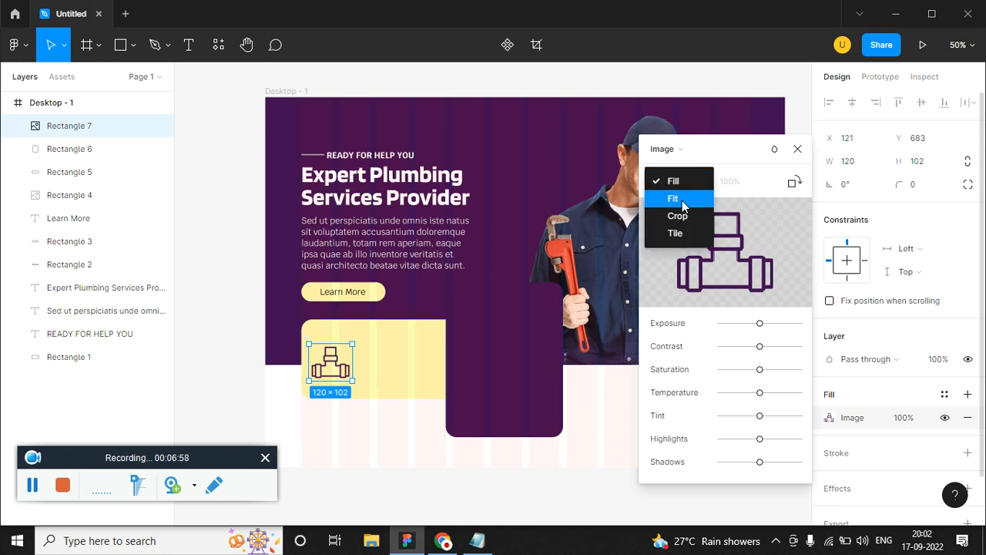
left_click(664, 197)
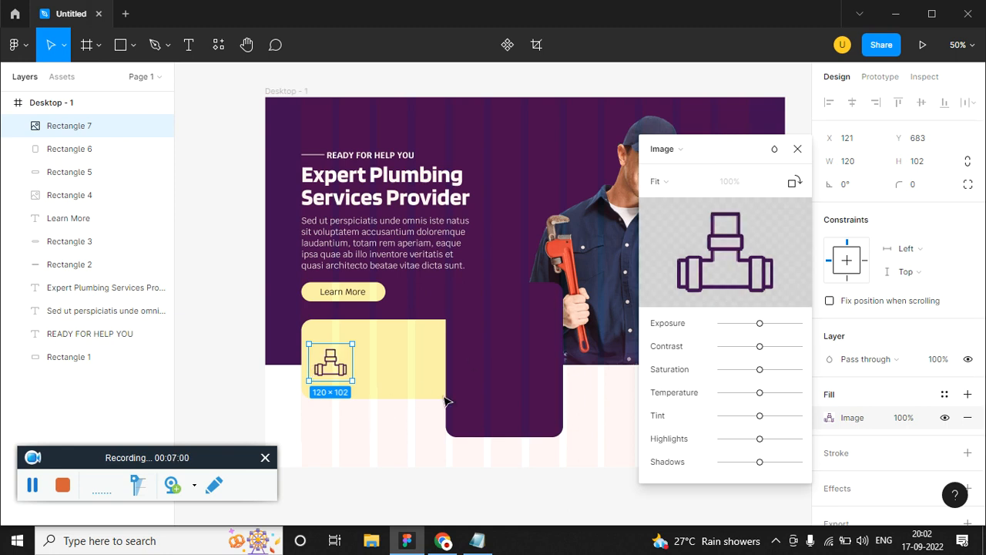
left_click(797, 149)
left_click(398, 245)
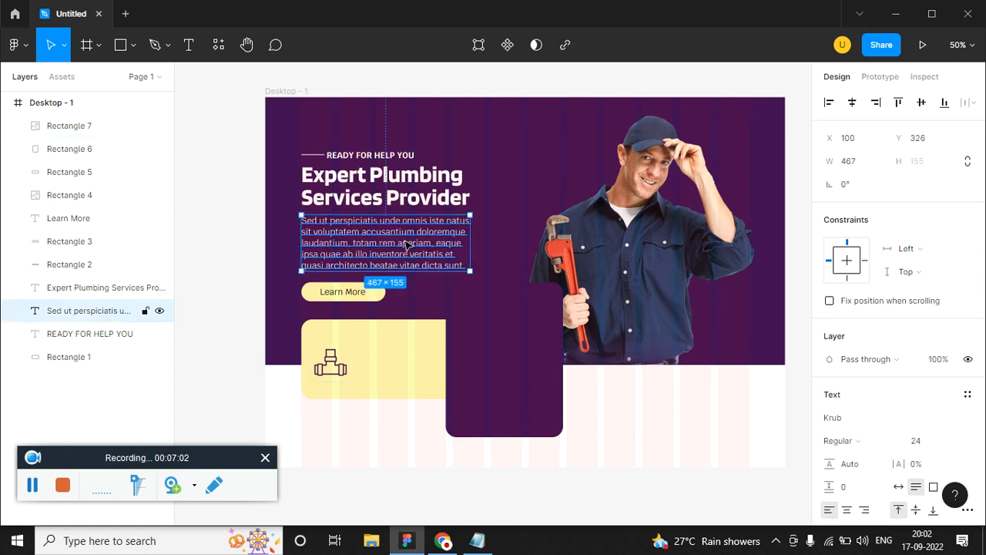
left_click_drag(418, 247, 466, 370)
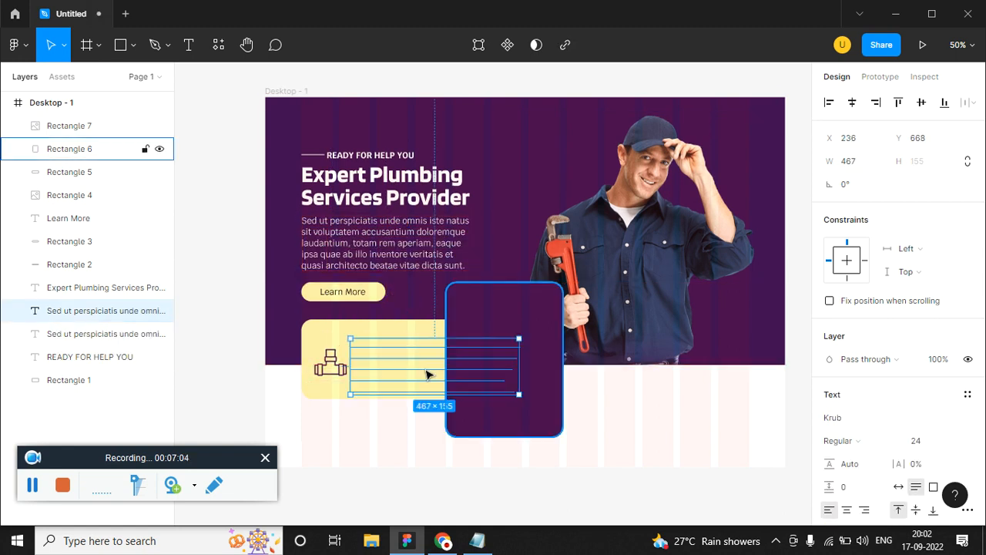
left_click(410, 377)
double_click(411, 377)
key("ctrl")
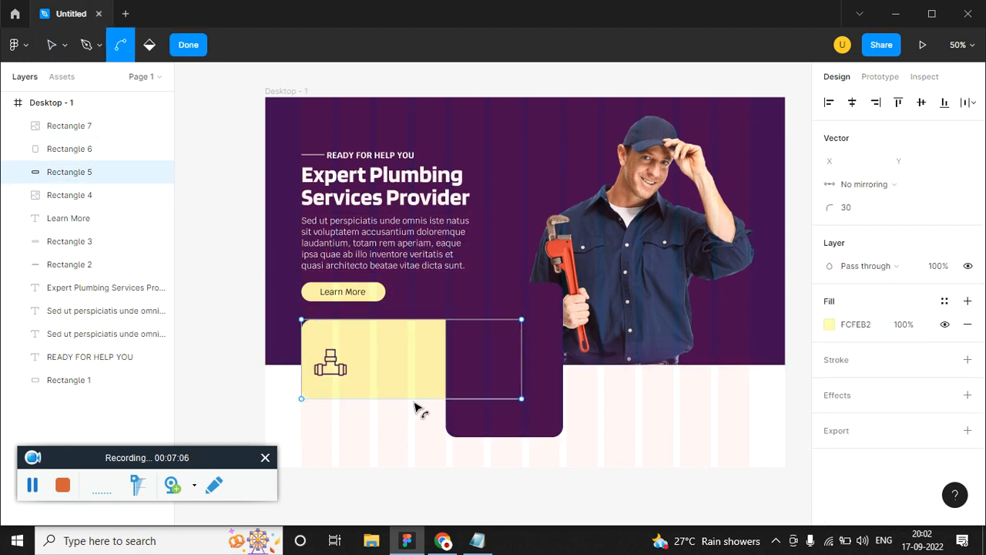
key("ctrl")
key("Escape")
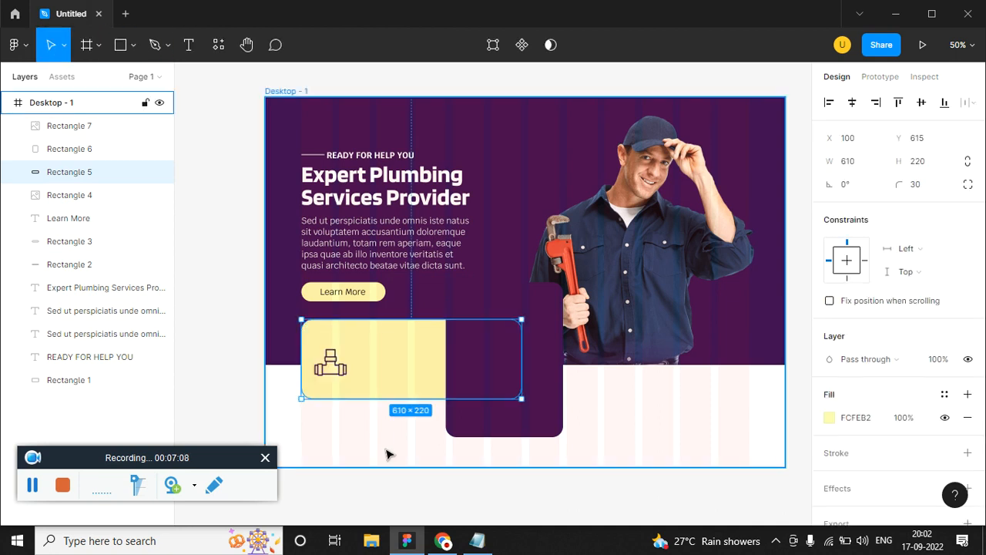
key("ctrl+z")
key("ctrl+z")
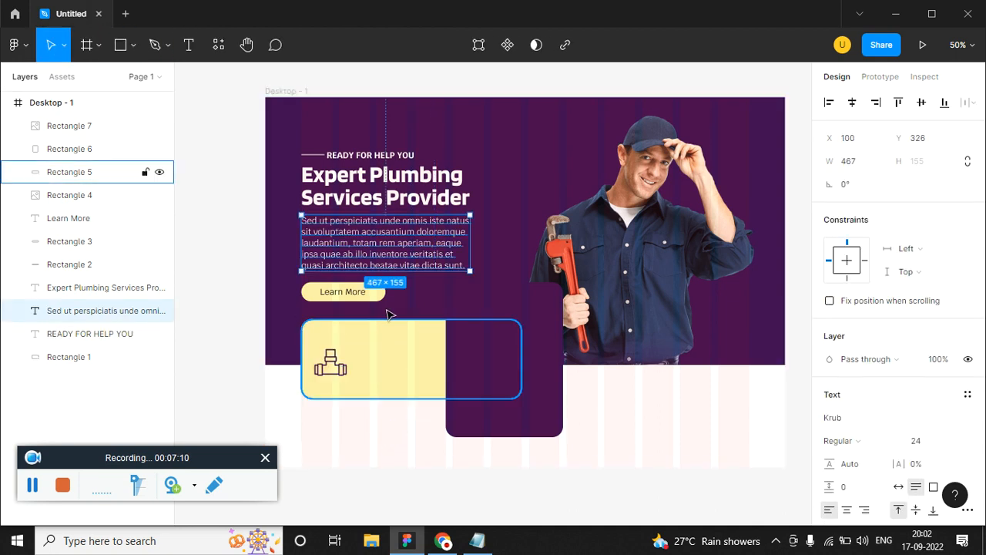
left_click_drag(394, 265, 324, 269)
key("ctrl+z")
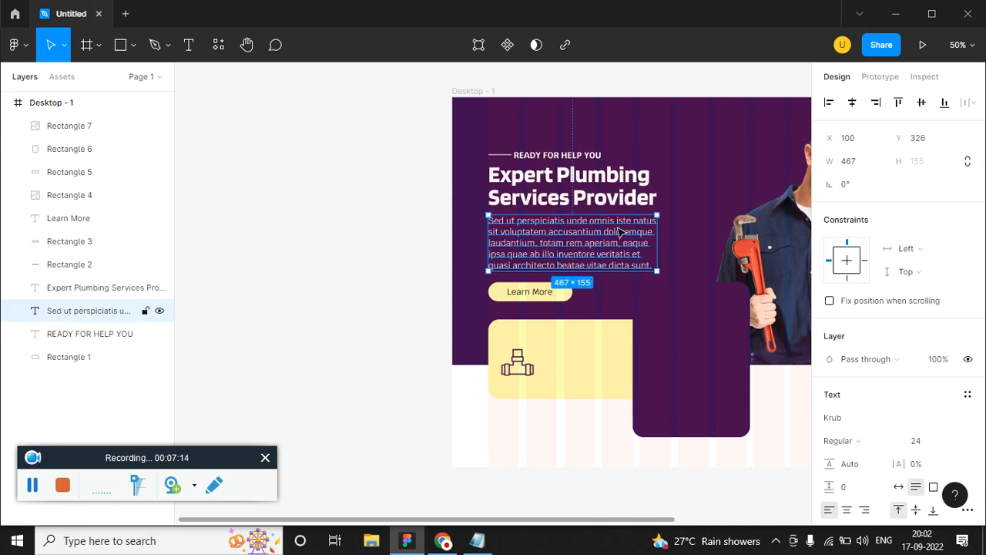
Step: Place a copy of the banner's short line, READY FOR HELP YOU label, heading and paragraph on the empty canvas left of the frame
left_click(623, 193, "shift")
left_click(564, 154, "shift")
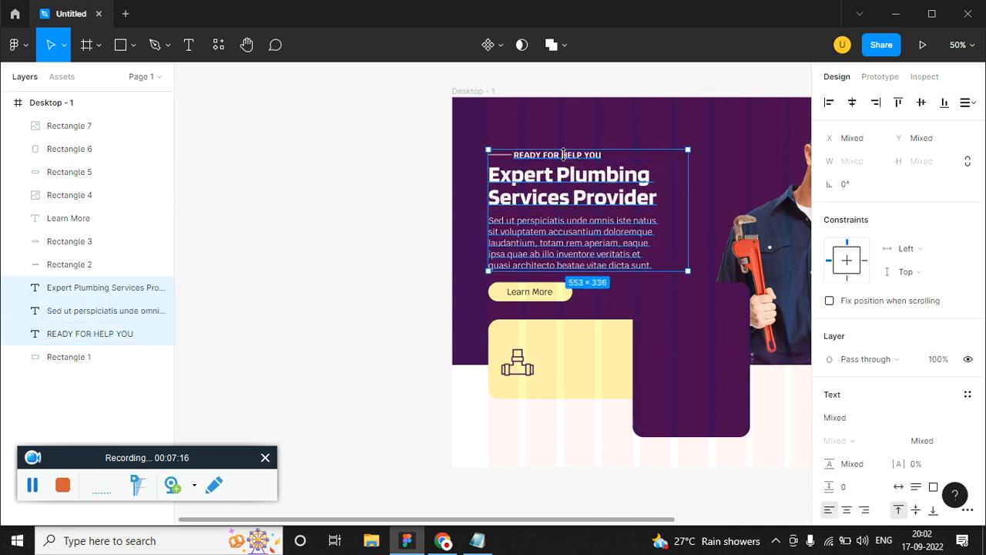
left_click(502, 158, "shift")
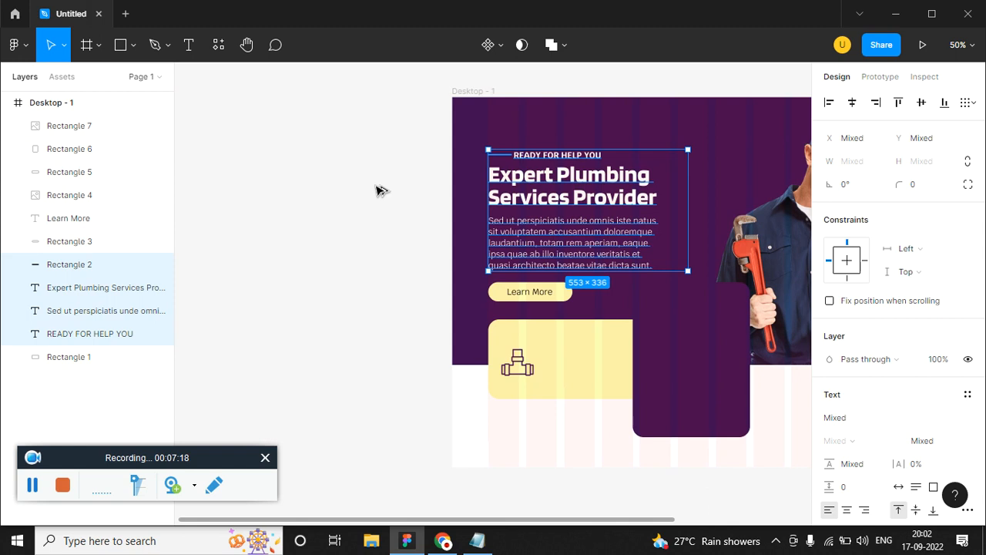
left_click_drag(557, 186, 290, 182)
Step: Set the fill of the copied line and texts outside the frame to black 000000
scroll(925, 346, "down", 3)
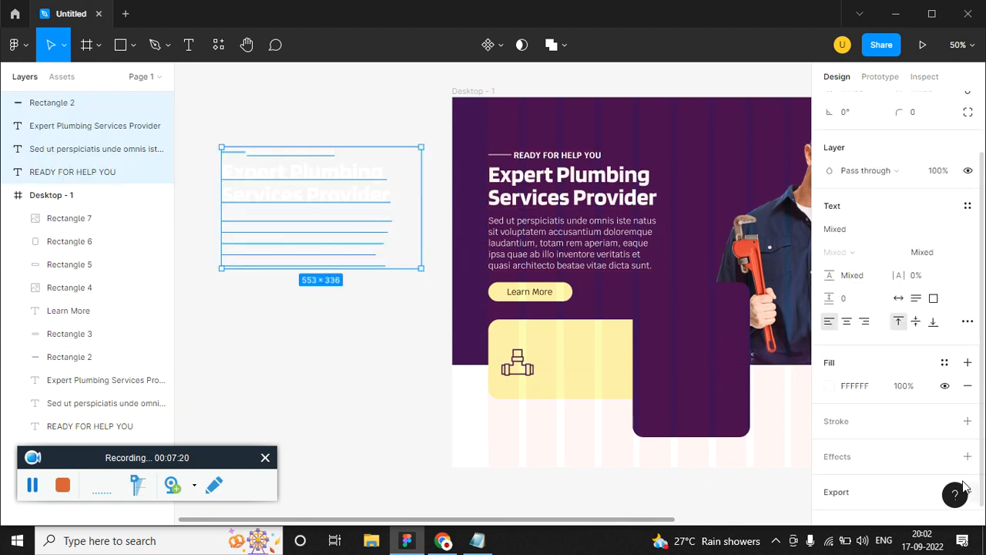
left_click(830, 386)
left_click_drag(713, 311, 639, 335)
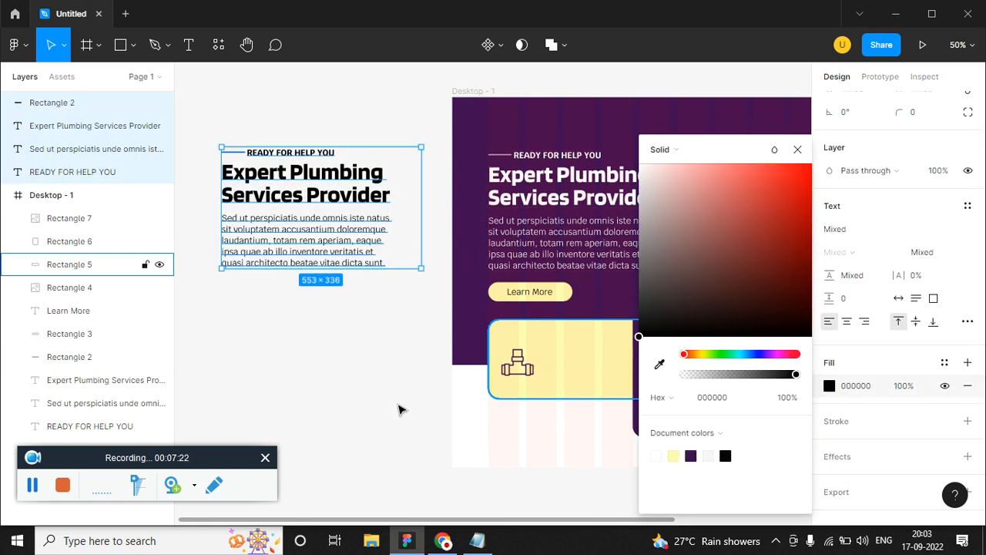
left_click(370, 406)
Step: Copy the black paragraph beside the tap icon and replace its text with the Notepad line "eaque ipsa quae ab illo inventore veritatis et quasi architecto beatae vitae dicta sunt."
left_click(300, 248)
left_click_drag(300, 249, 623, 364)
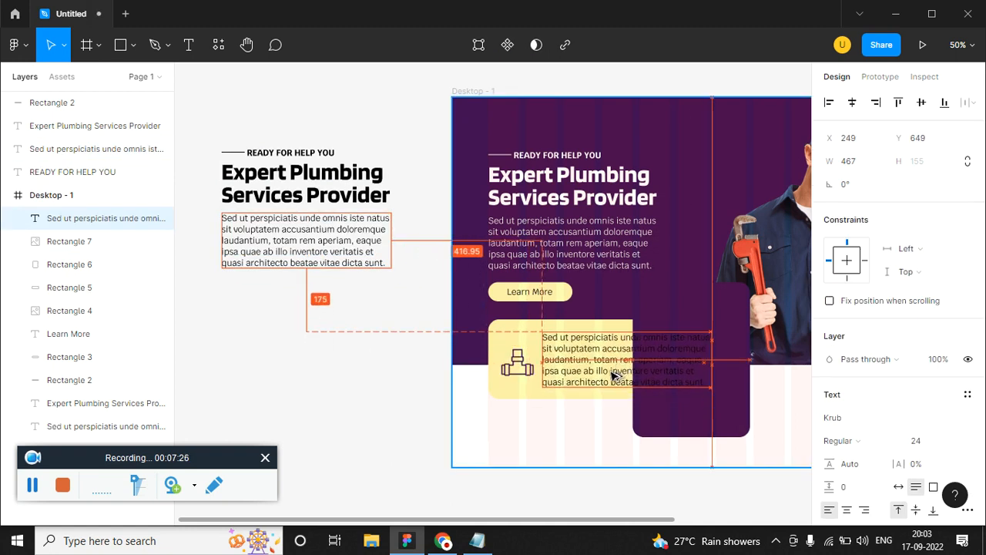
left_click(477, 540)
left_click(397, 363)
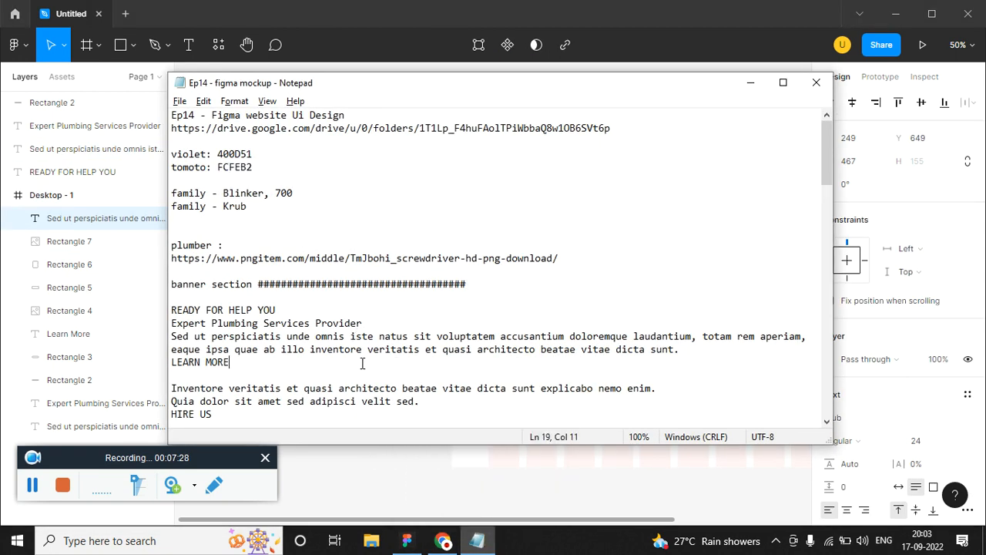
left_click_drag(699, 351, 166, 349)
key("ctrl+c")
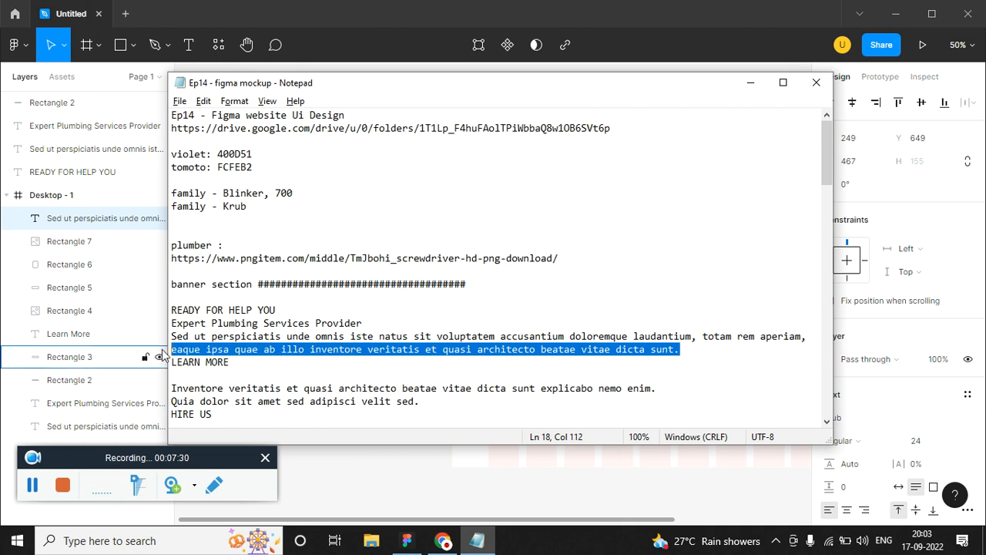
key("alt+Tab")
double_click(612, 360)
key("ctrl+v")
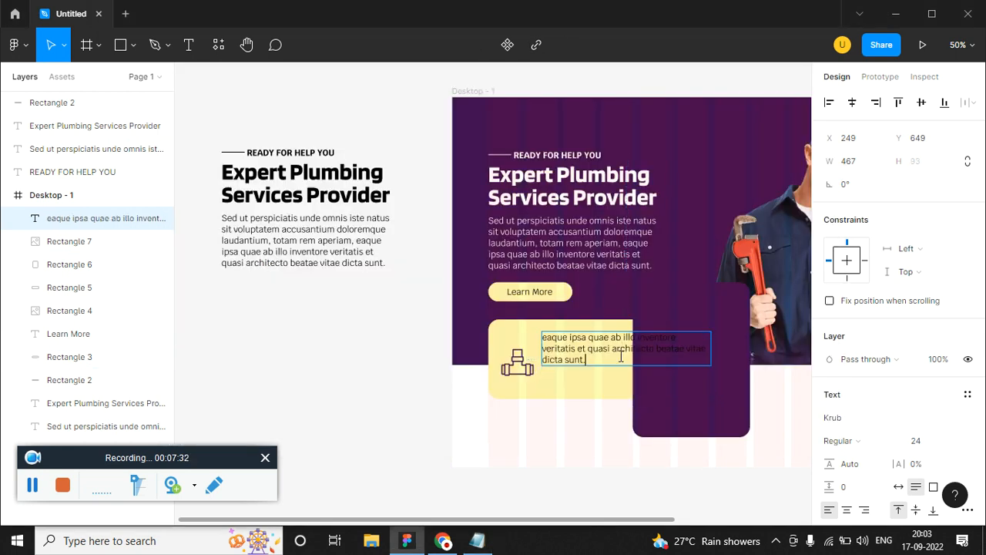
key("ctrl+a")
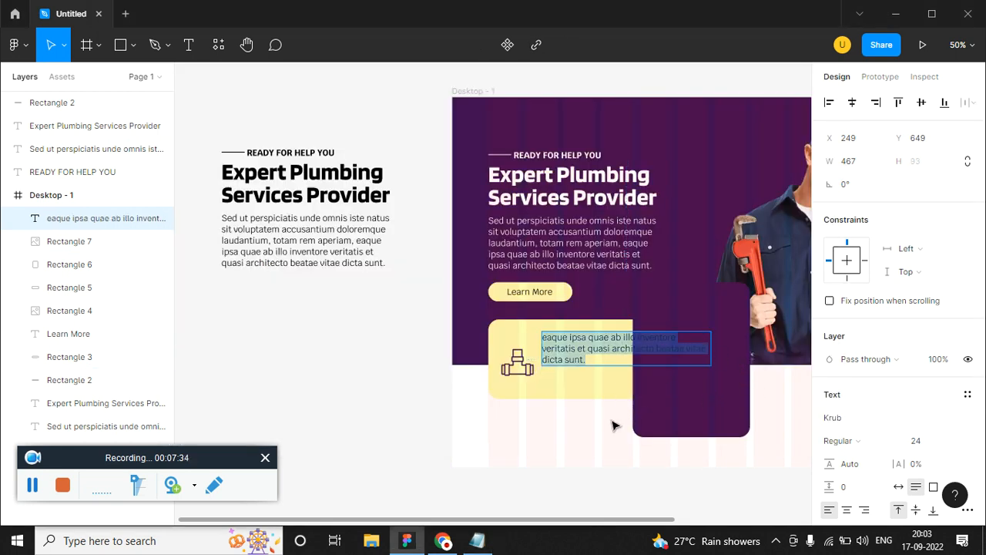
key("Escape")
Step: Narrow the yellow card's text box to 251 wide and set its font weight to Bold
left_click_drag(712, 348, 632, 348)
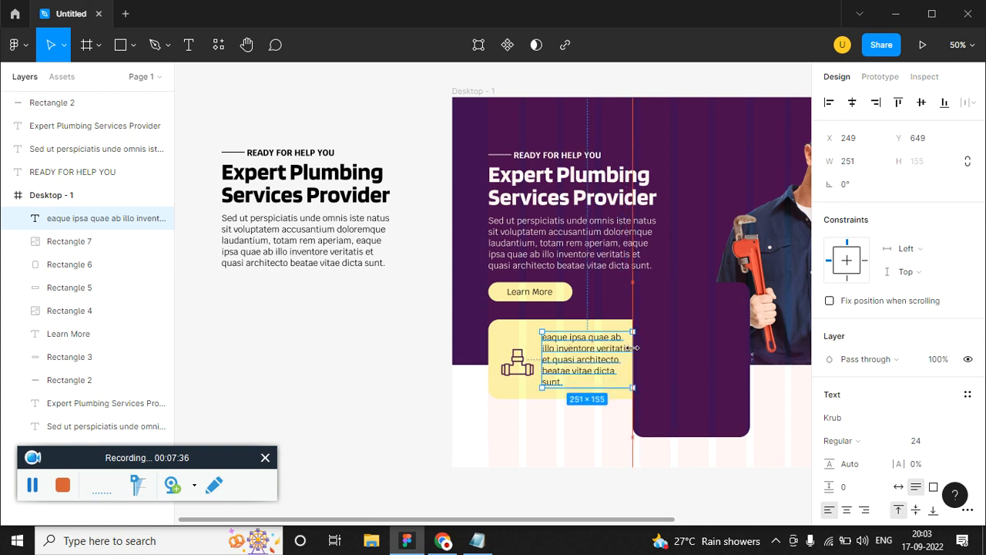
left_click(577, 484)
left_click(573, 374)
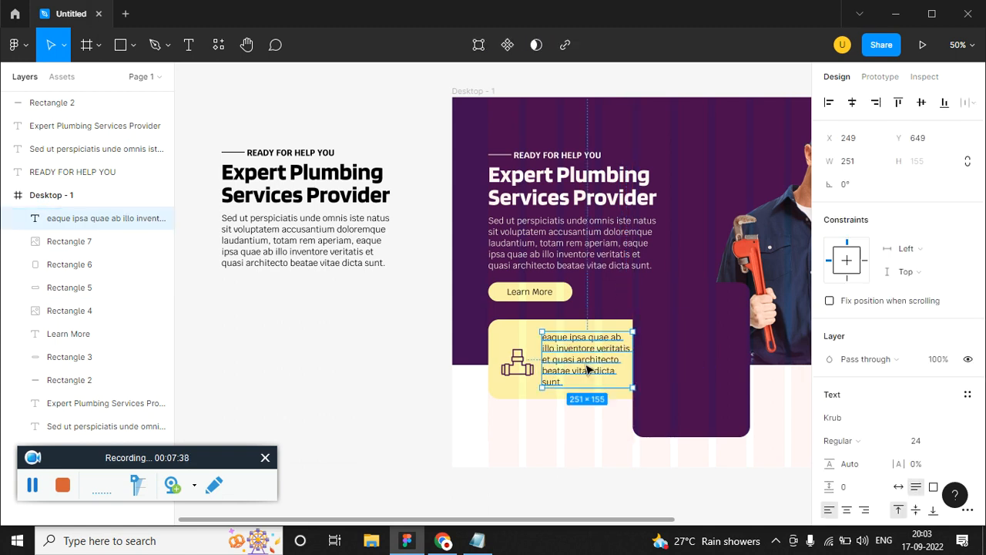
scroll(891, 402, "down", 2)
left_click(864, 368)
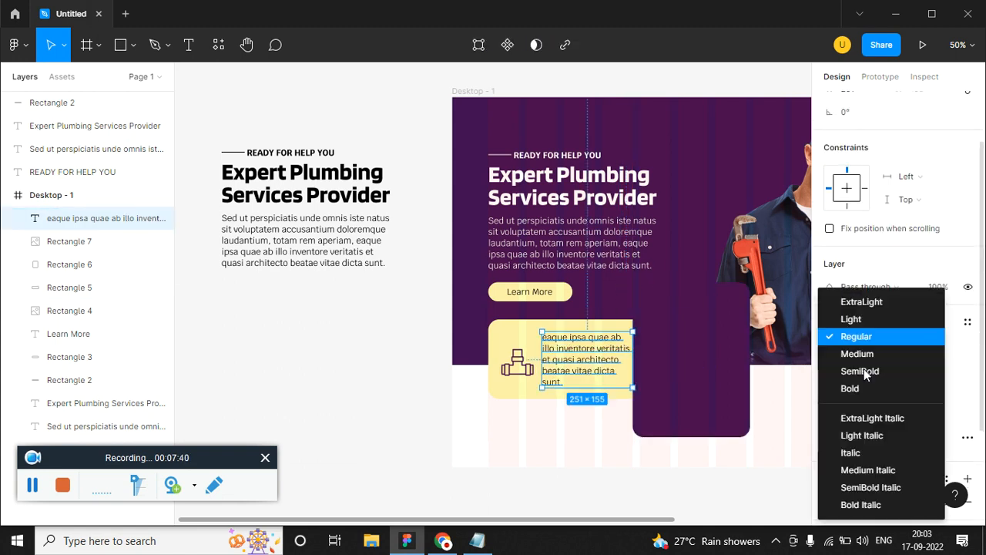
left_click(871, 388)
left_click(562, 462)
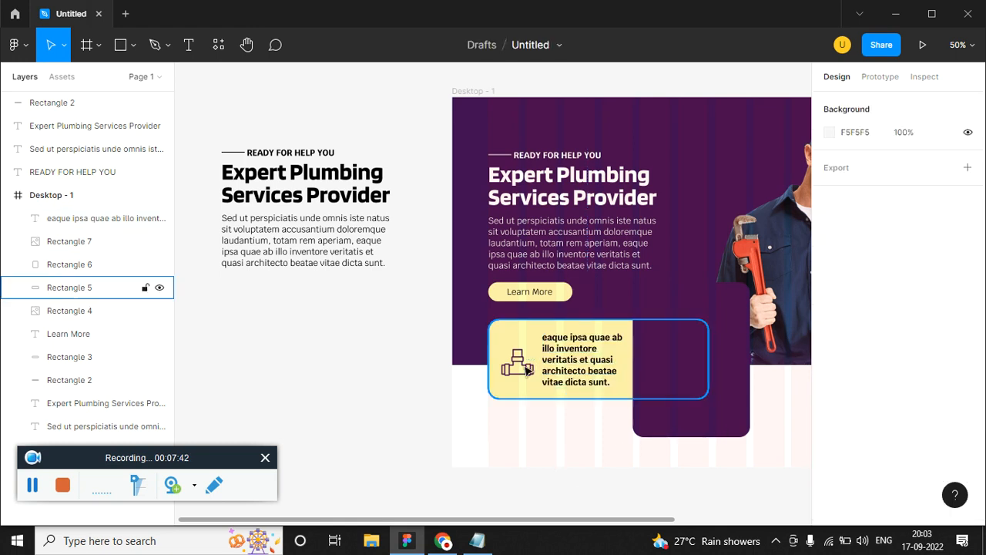
Step: Narrow the tall purple rectangle to 305 wide by moving its left edge inward
left_click(497, 350)
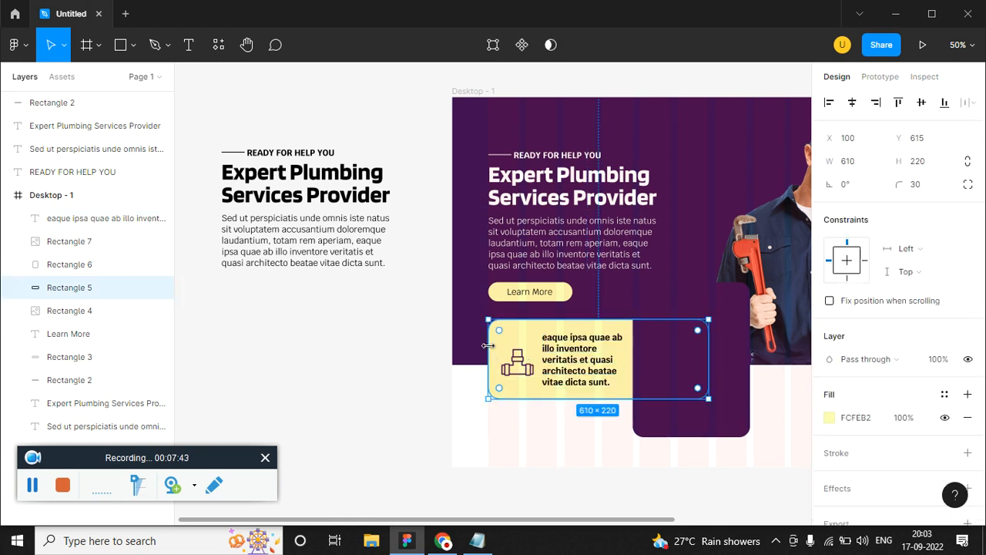
left_click(588, 446)
scroll(589, 446, "right", 2)
left_click(614, 374)
left_click_drag(590, 358, 594, 360)
left_click(566, 361)
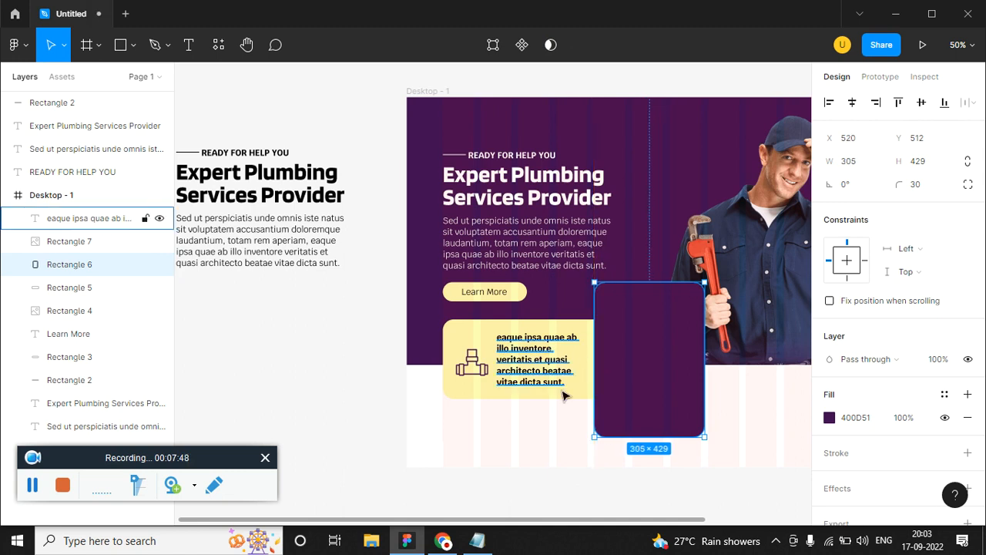
Step: Place a copy of the white banner paragraph over the tall purple card and bring it to the front of the frame's layers
left_click(532, 251)
left_click_drag(521, 251, 652, 356)
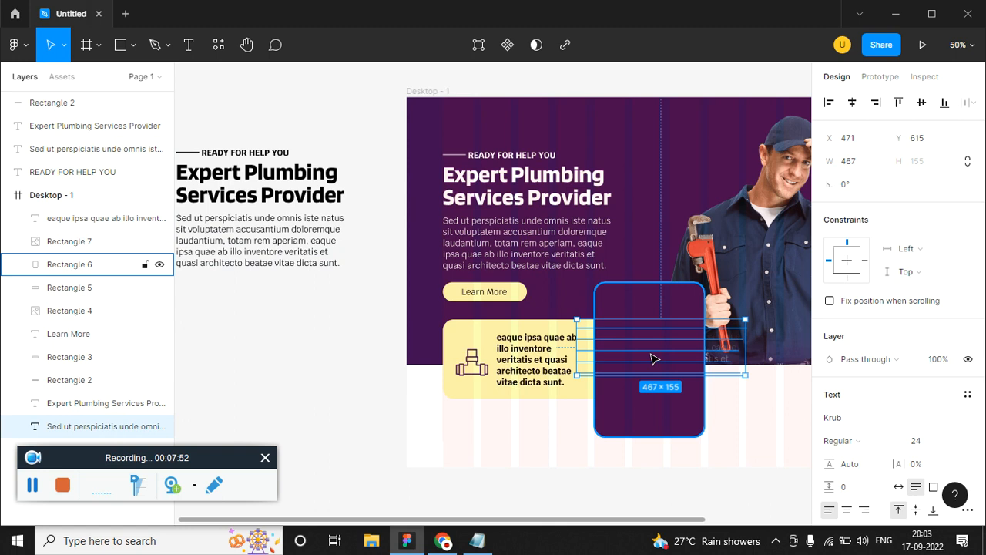
key("ctrl+bracketright")
key("ctrl+bracketright")
key("ctrl+bracketright")
key("ctrl+bracketright")
key("ctrl+bracketright")
key("ctrl+bracketright")
key("ctrl+bracketright")
key("ctrl+bracketright")
key("ctrl+bracketright")
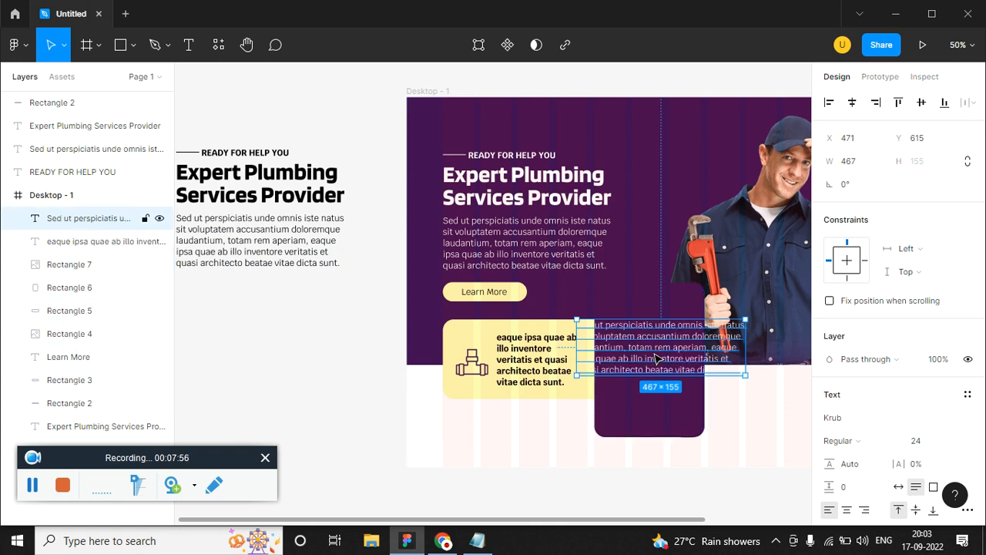
Step: Replace the purple card's copied paragraph with the Notepad line "Quia dolor sit amet sed adipisci velit sed."
left_click(490, 548)
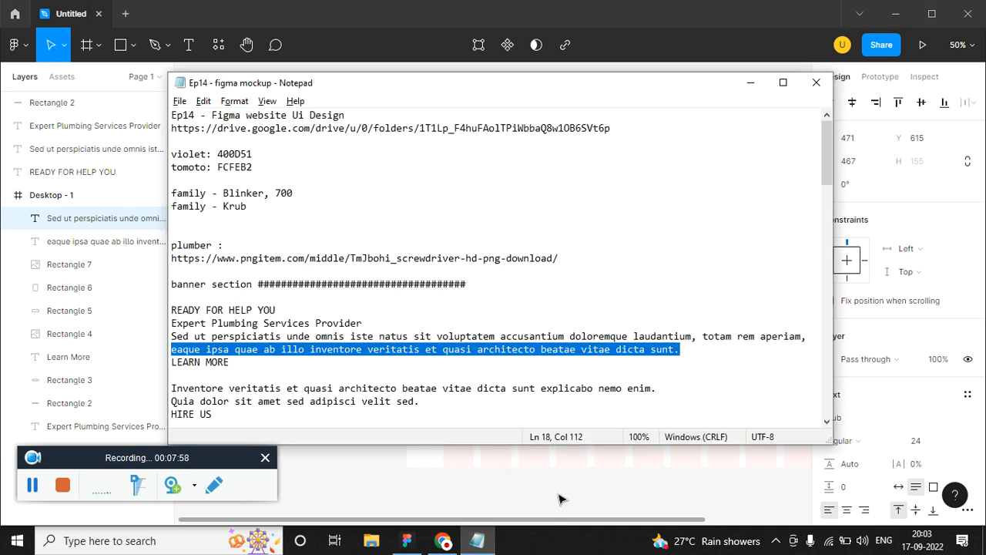
scroll(420, 369, "down", 2)
left_click_drag(431, 323, 165, 325)
key("alt+Tab")
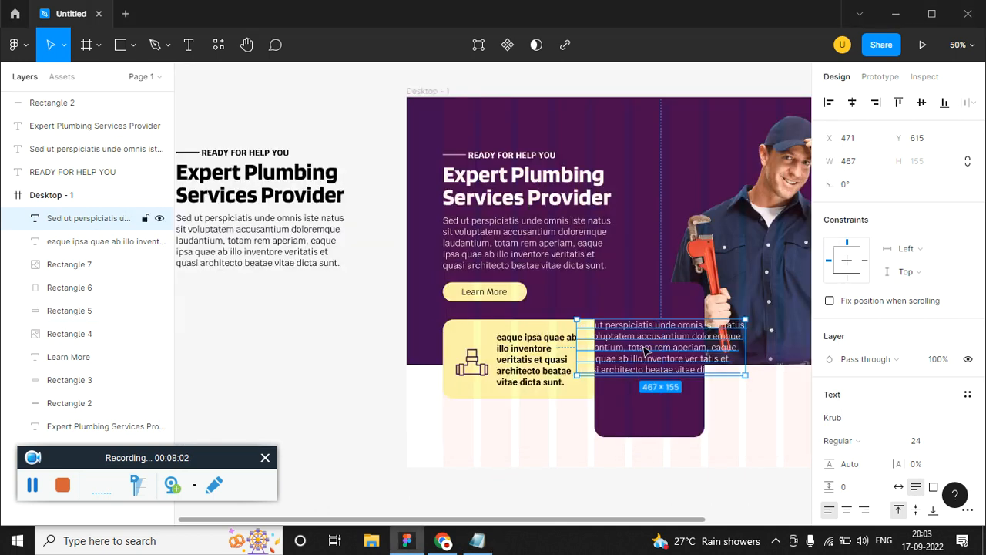
type("Quia dolor sit amet sed adipisci velit sed.")
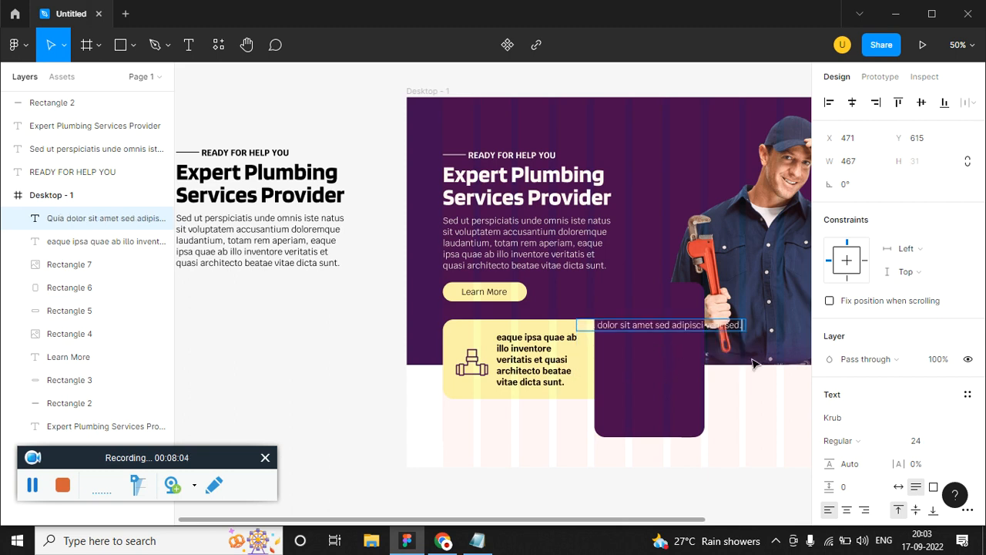
Step: Narrow the purple card's text box to 226 wide, position it inside the card and center-align its text
key("Escape")
left_click_drag(744, 324, 696, 349)
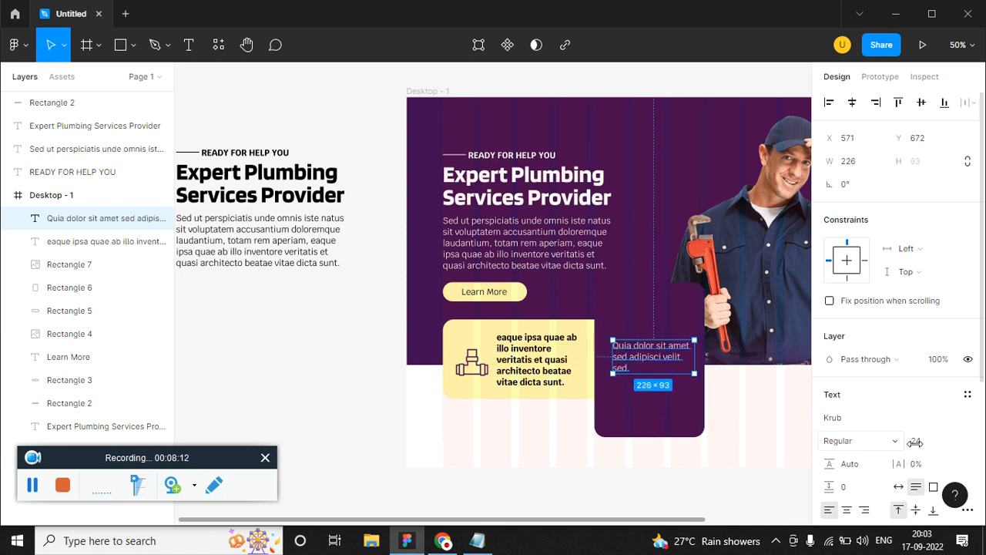
scroll(865, 465, "down", 2)
left_click(847, 437)
left_click(737, 443)
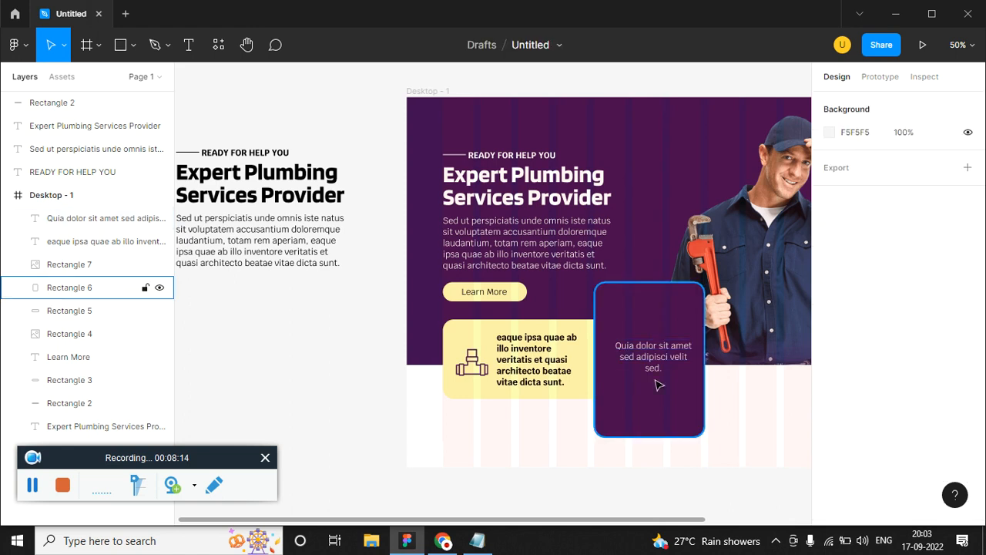
Step: Align the horizontal centers of the "Quia dolor sit amet" text and the purple card rectangle
left_click(639, 355)
left_click(69, 287, "shift")
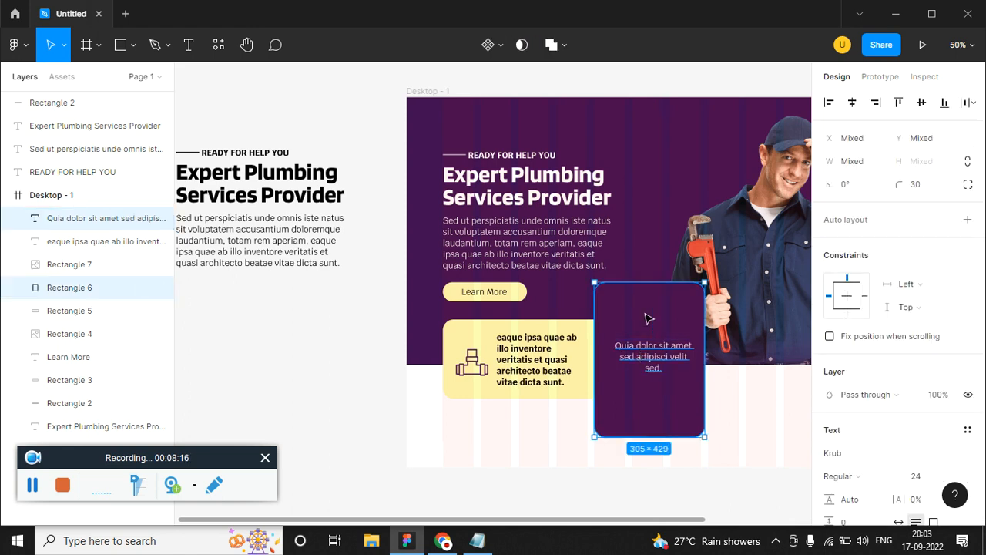
left_click(652, 308)
left_click(747, 449)
left_click(670, 413)
left_click(664, 375, "shift")
left_click(853, 105)
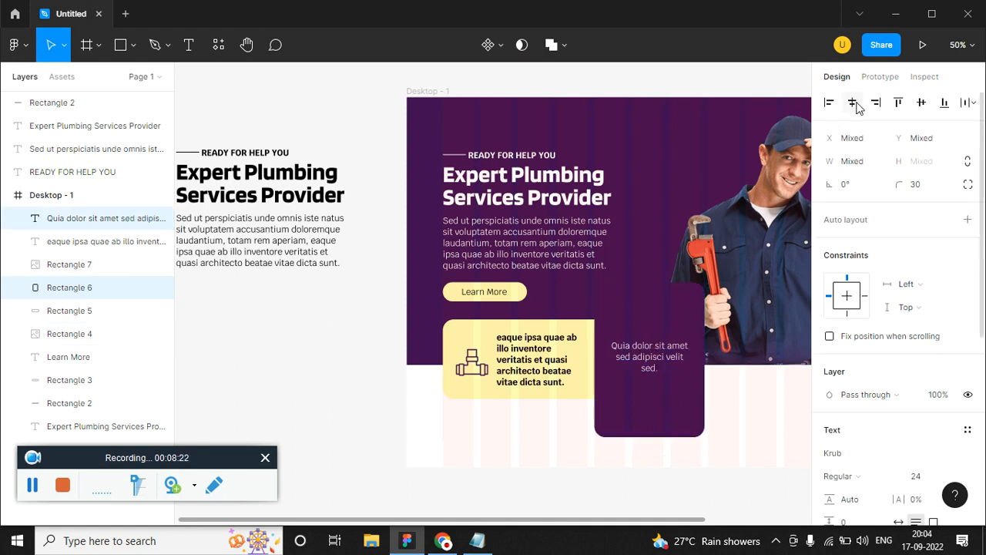
left_click(741, 473)
Step: Place one copy of the Learn More button outside the frame and another below the purple card's text
left_click_drag(287, 331, 374, 336)
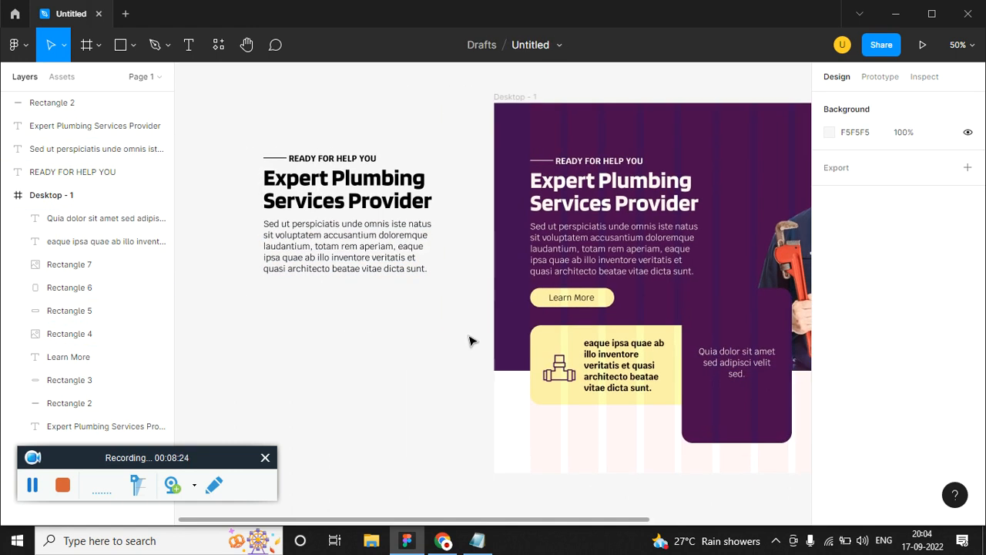
left_click(592, 306)
left_click(576, 305, "shift")
left_click_drag(576, 306, 359, 306)
left_click_drag(406, 330, 283, 280)
left_click_drag(356, 307, 743, 415)
left_click(653, 471)
left_click_drag(600, 456, 510, 440)
Step: Switch to Chrome and examine the reference design Desktop - 1.png from the hero banner to the services section
key("alt+Tab")
key("alt+Tab")
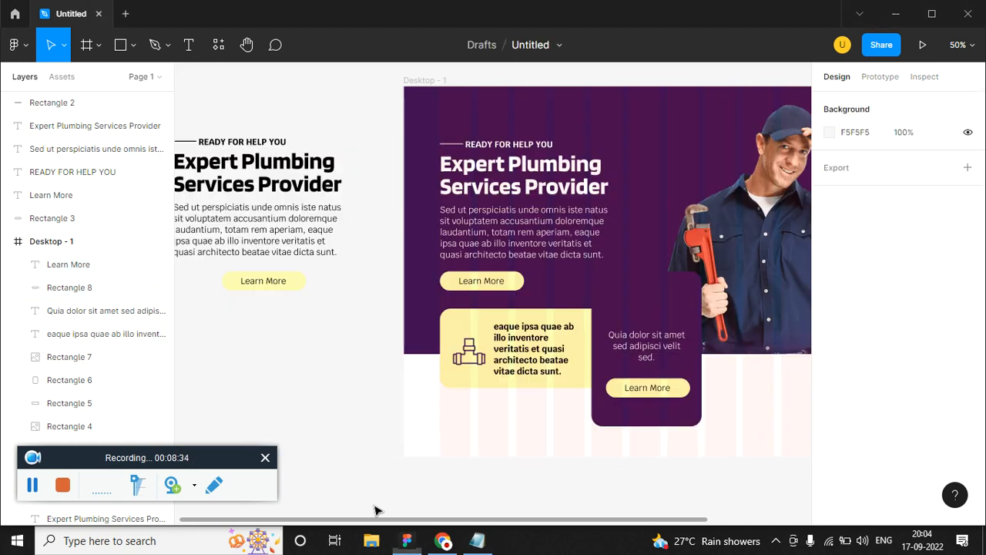
left_click(406, 540)
scroll(473, 373, "down", 1)
left_click(477, 483)
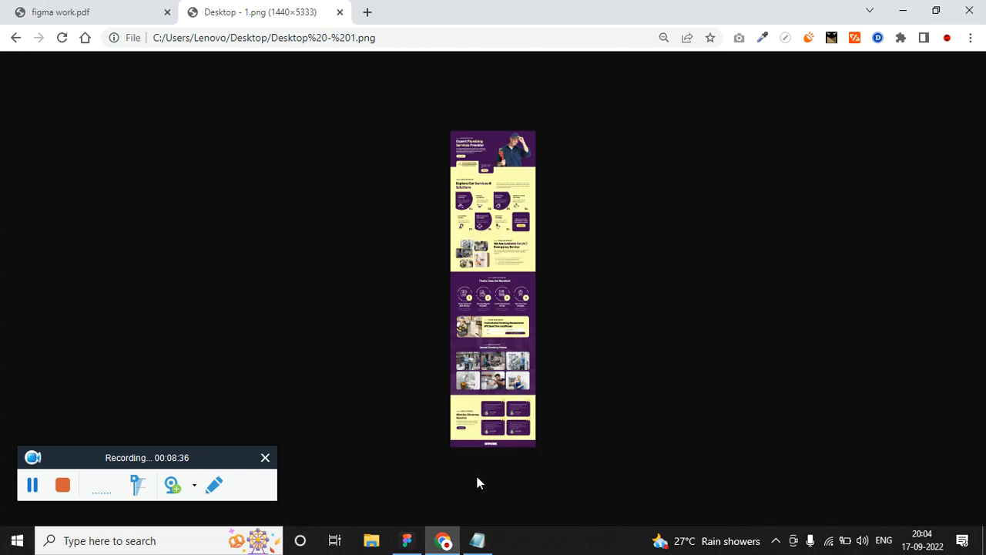
left_click(517, 223)
scroll(488, 304, "up", 10)
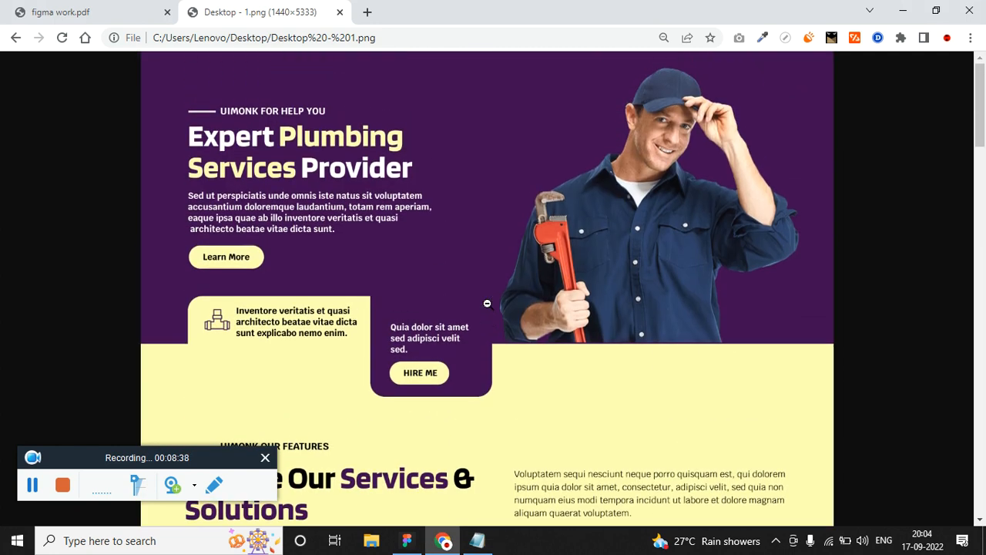
key("alt+Tab")
key("alt+Tab")
key("alt+Tab")
left_click_drag(550, 434, 412, 305)
key("alt+Tab")
scroll(482, 336, "down", 3)
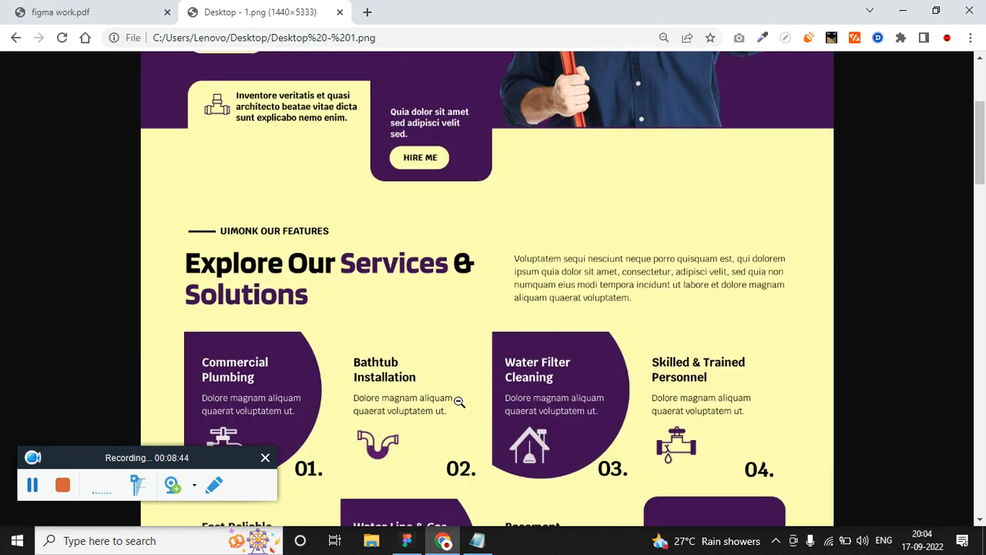
key("alt+Tab")
Step: Extend the Desktop - 1 frame downward to a height of 2567
left_click_drag(332, 350, 431, 439)
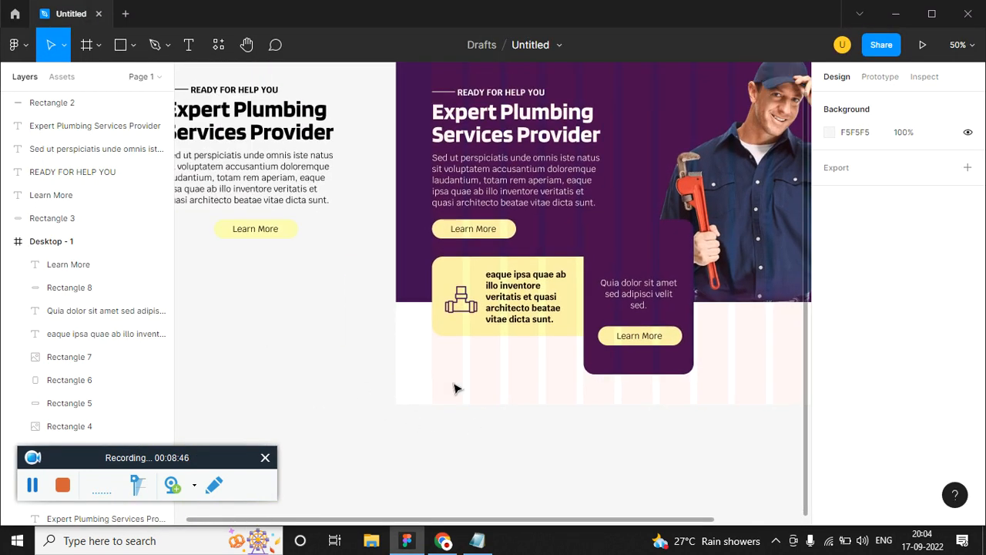
left_click(57, 241)
left_click_drag(640, 401, 622, 516)
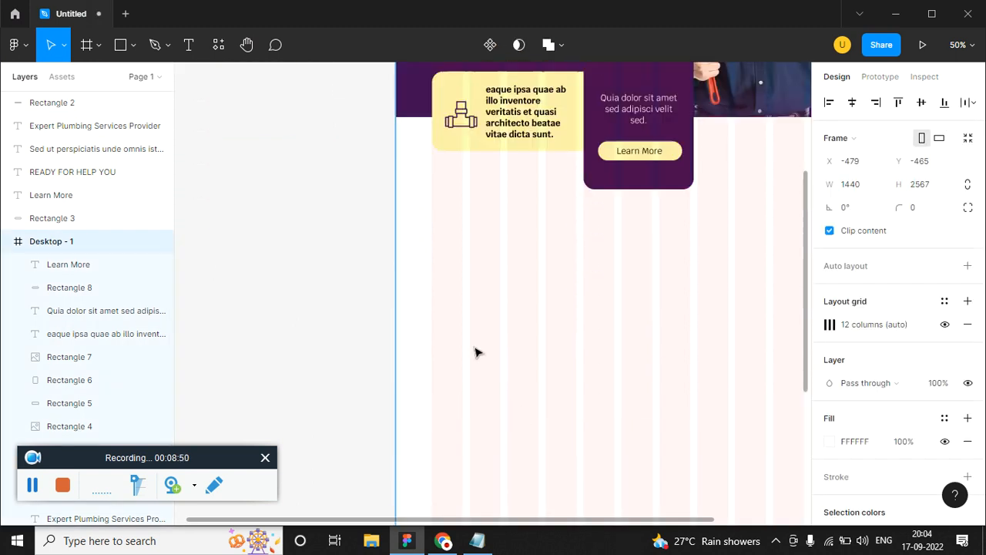
scroll(475, 351, "up", 1)
left_click(303, 332)
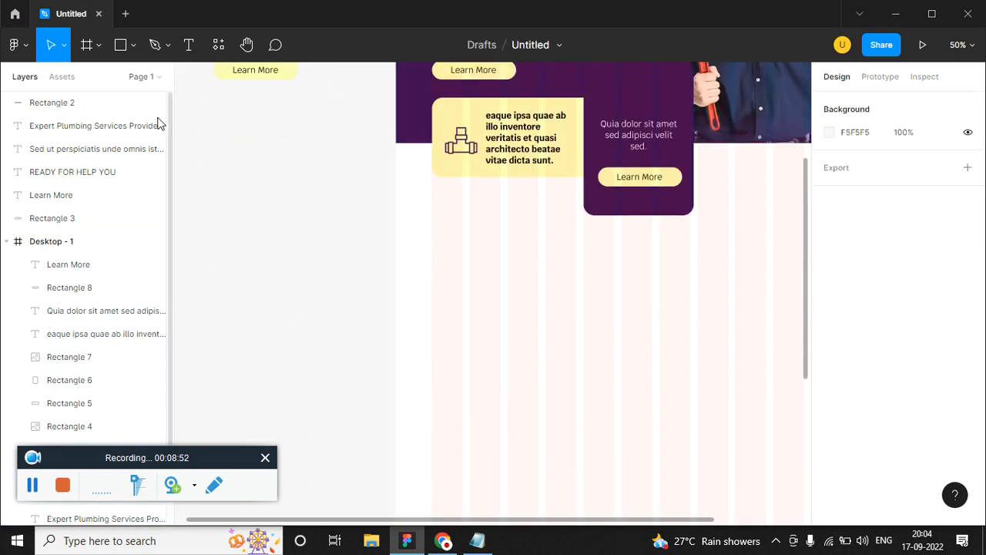
Step: Draw a rectangle about 441 × 130 on the empty canvas beside the frame and reduce its height
left_click(100, 46)
left_click(103, 49)
left_click(132, 46)
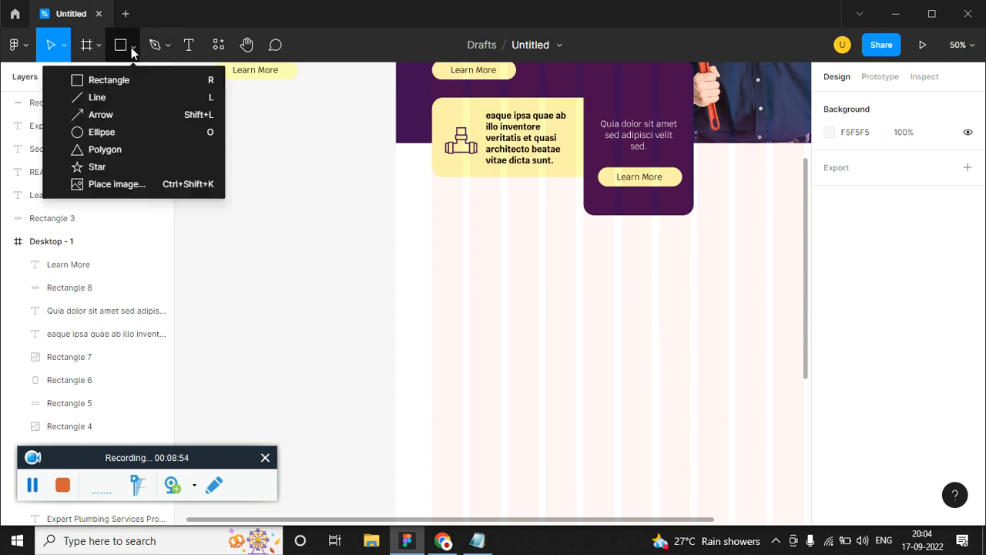
left_click(130, 78)
mouse_move(221, 179)
left_mouse_down()
mouse_move(315, 242)
mouse_move(373, 223)
left_mouse_up()
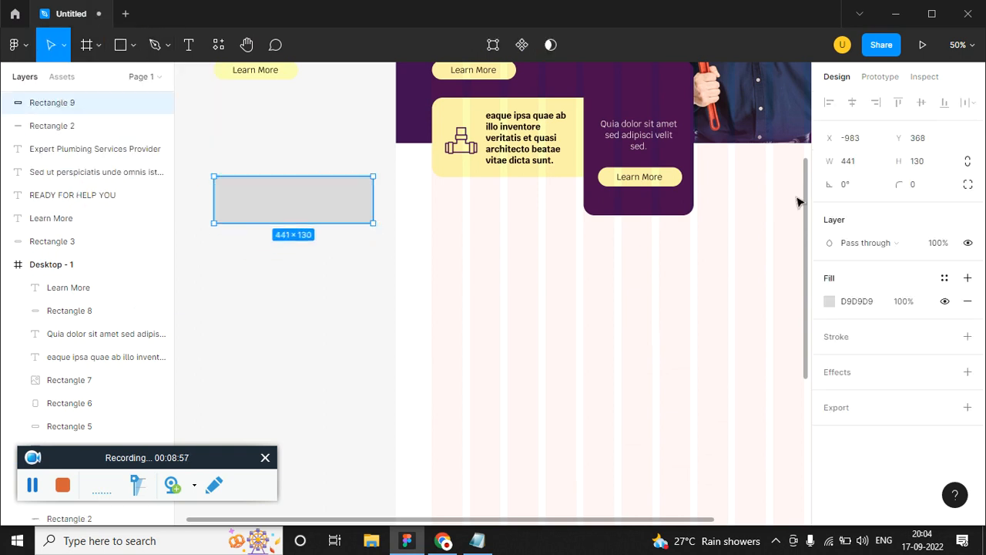
key("Return")
Step: Place a copy of the grey rectangle below the original and set the copy's height to 50
left_click_drag(317, 285, 343, 278)
left_click(927, 162)
type("50")
key("Return")
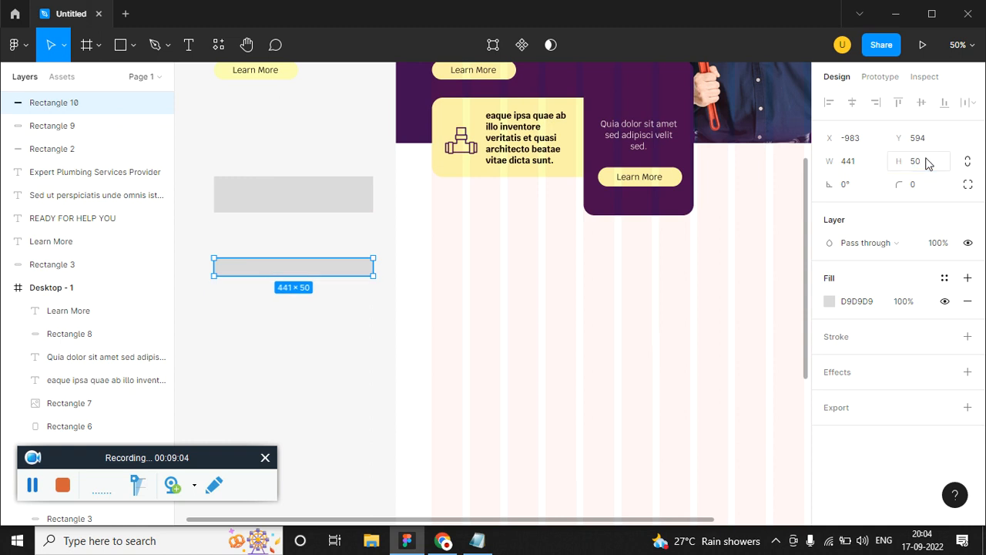
Step: Fill both grey rectangles beside the frame with red FF0000
left_click_drag(339, 350, 272, 167)
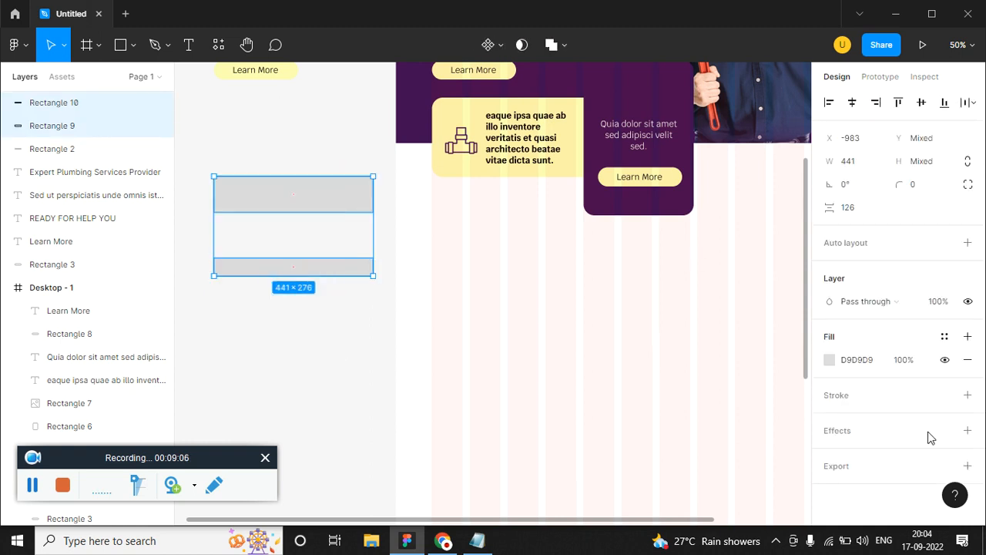
left_click(828, 365)
type("FF0000")
key("Return")
left_click(323, 397)
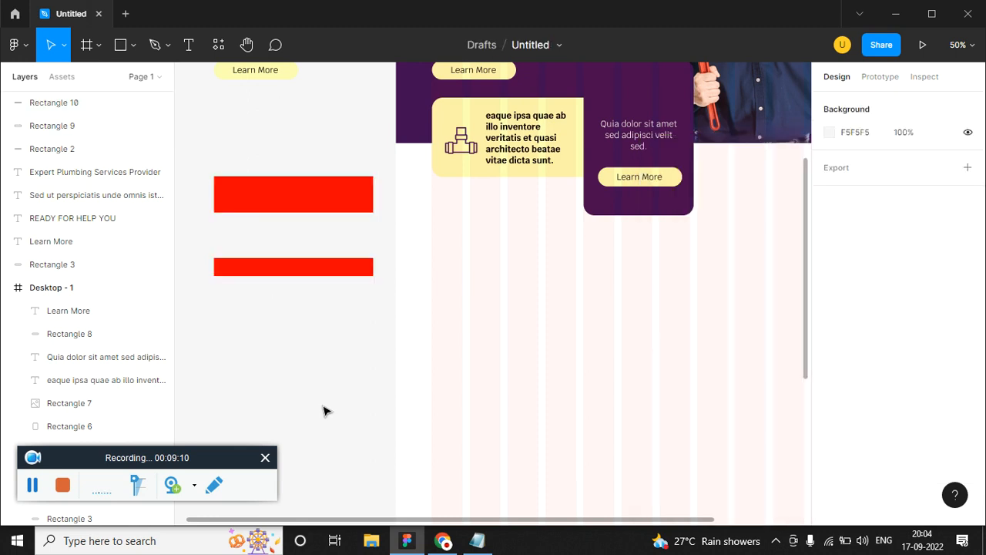
Step: Place a copy of the taller red rectangle in the frame directly beneath the purple card as a spacer
mouse_move(324, 205)
left_mouse_down()
mouse_move(586, 242)
mouse_move(680, 238)
mouse_move(323, 200)
left_mouse_up()
mouse_move(671, 235)
left_mouse_down()
mouse_move(354, 334)
mouse_move(669, 235)
left_mouse_up()
left_click(631, 290)
left_click_drag(629, 296, 594, 358)
scroll(464, 296, "down", 1)
Step: Place a copy of the black line, "READY FOR HELP YOU" label and "Expert Plumbing Services Provider" heading below the red spacer
left_click_drag(281, 137, 429, 279)
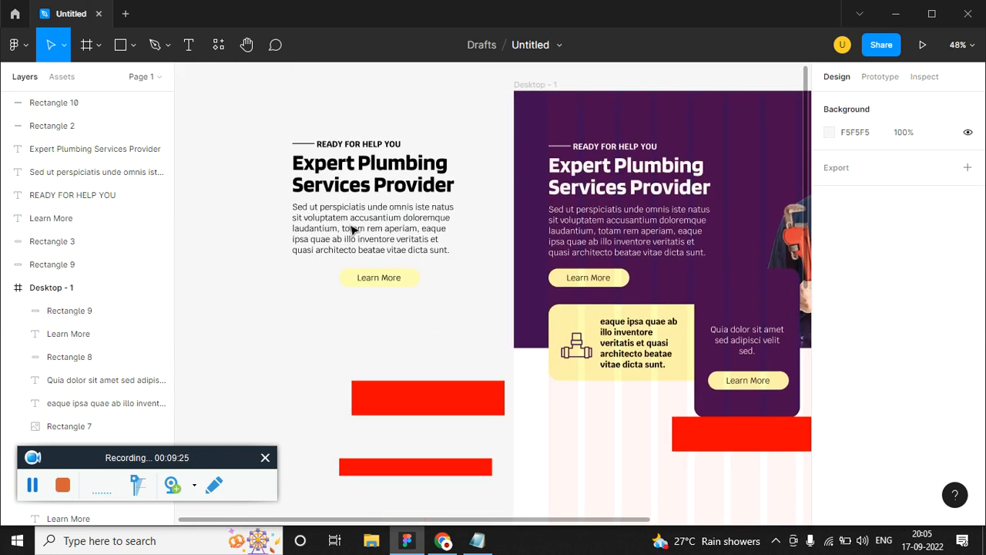
left_click_drag(264, 120, 652, 502)
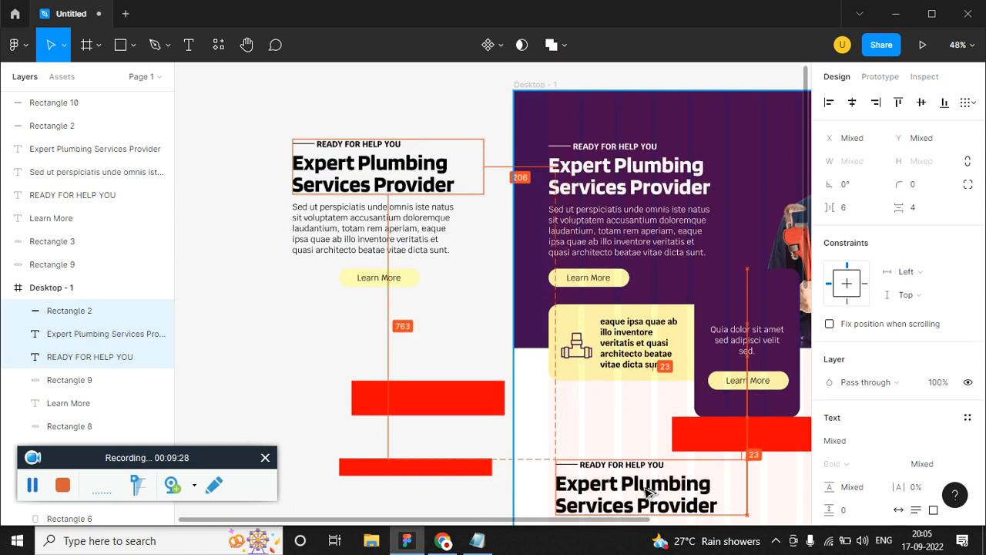
scroll(578, 446, "down", 5)
key("alt+Tab")
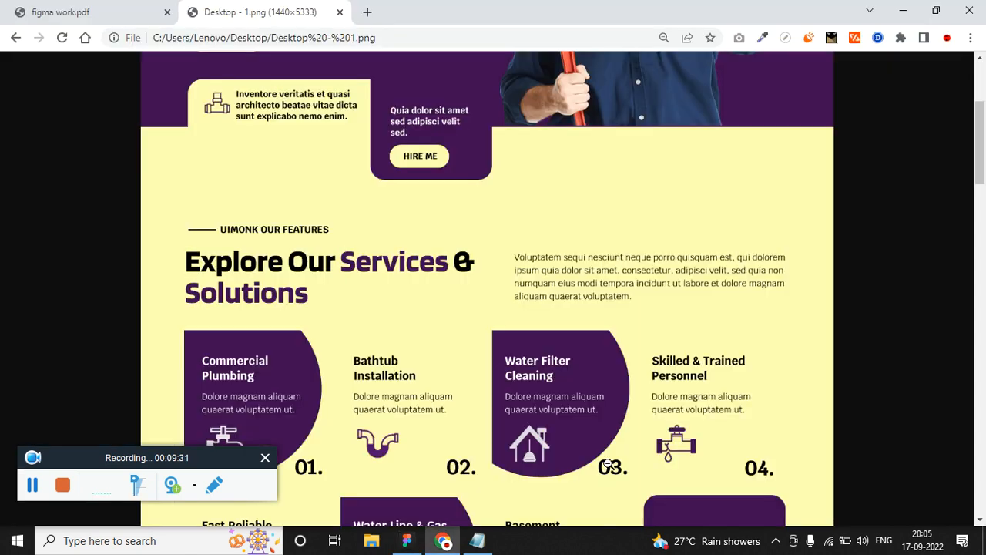
key("alt+Tab")
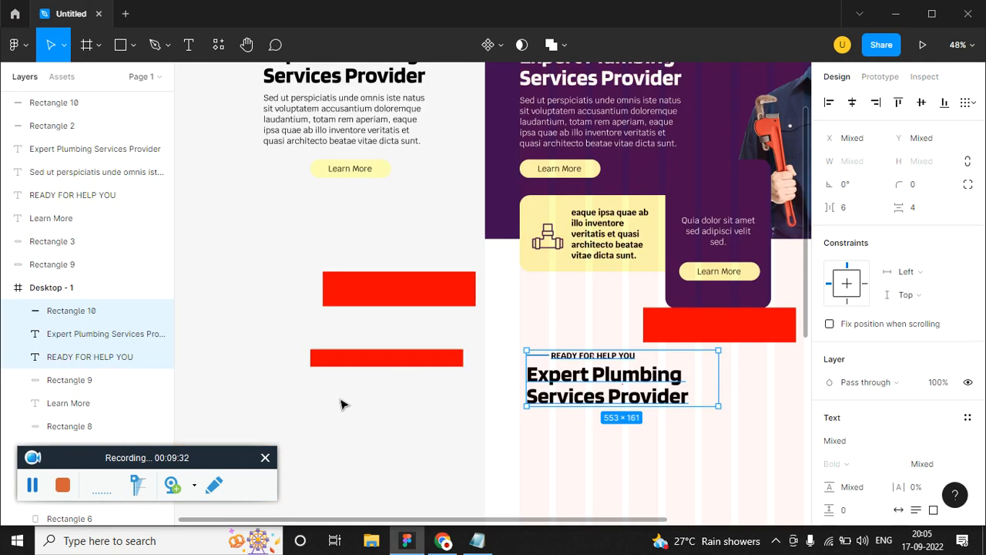
Step: Place a copy of the black "Sed ut perspiciatis" paragraph beside the new section's heading and widen it to 645
left_click_drag(367, 123, 594, 395)
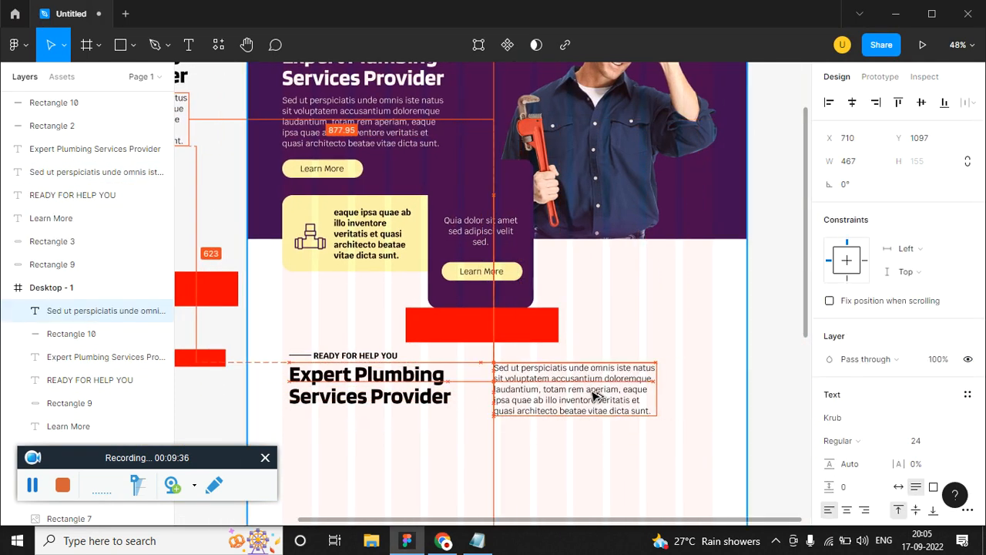
key("alt+Tab")
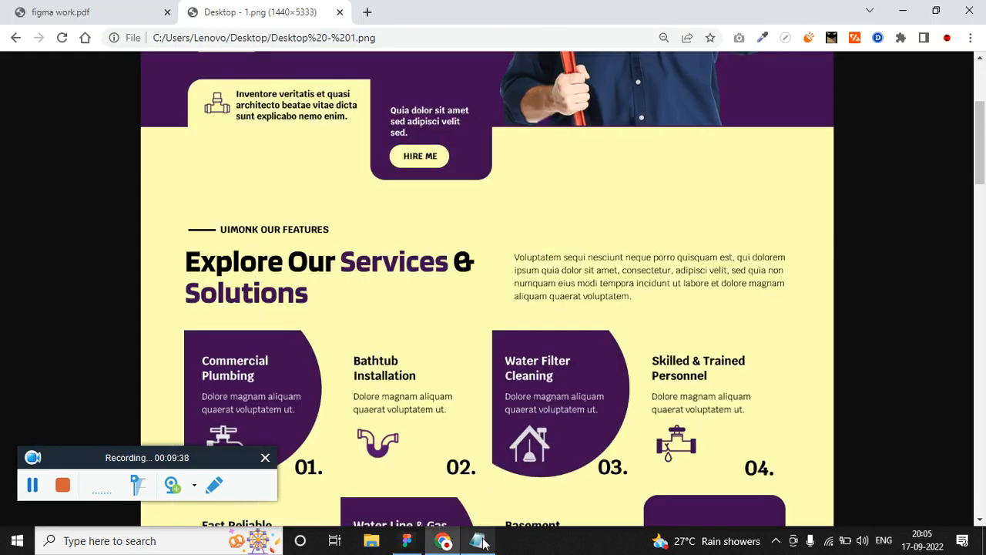
key("alt+Tab")
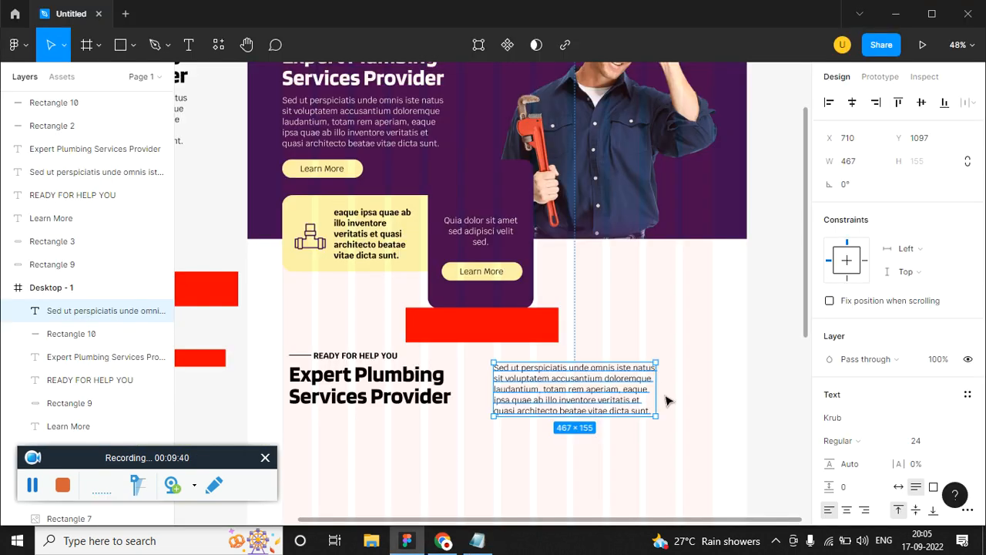
left_click_drag(656, 391, 714, 390)
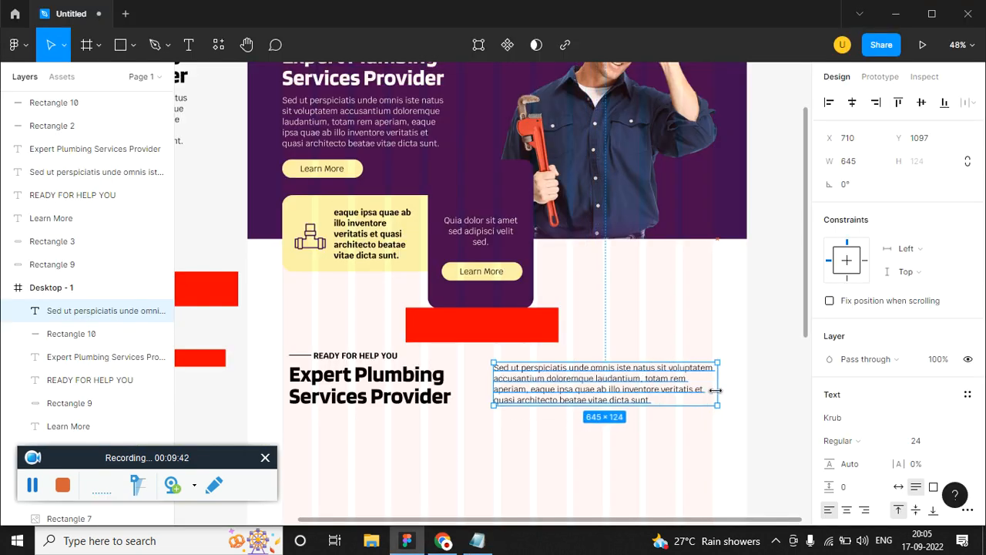
left_click(553, 436)
Step: Place a copy of the thin red bar directly under the new section's heading and delete the taller red spacer beneath the purple card
scroll(552, 436, "down", 3)
left_click_drag(221, 248, 551, 304)
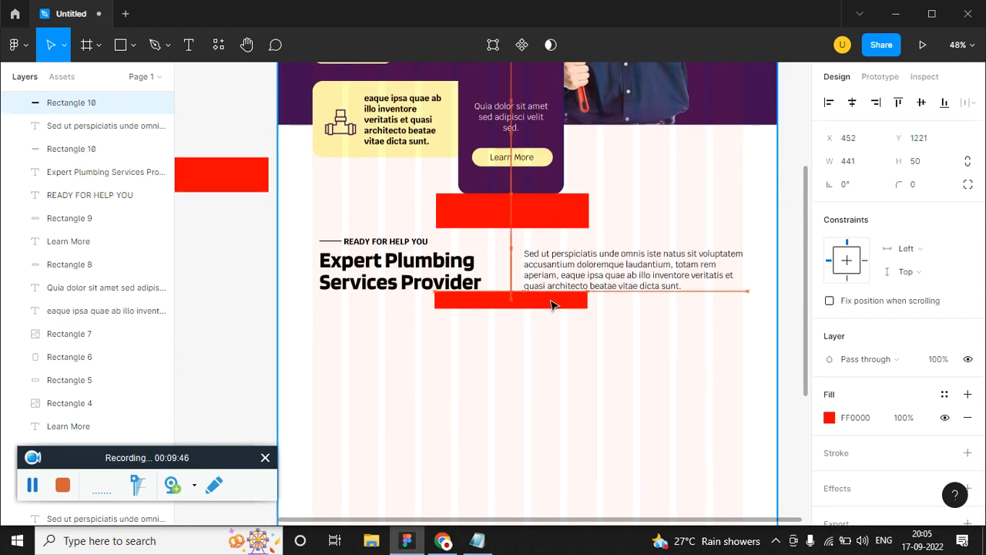
left_click_drag(511, 213, 179, 244)
left_click(513, 357)
left_click_drag(513, 356, 317, 292)
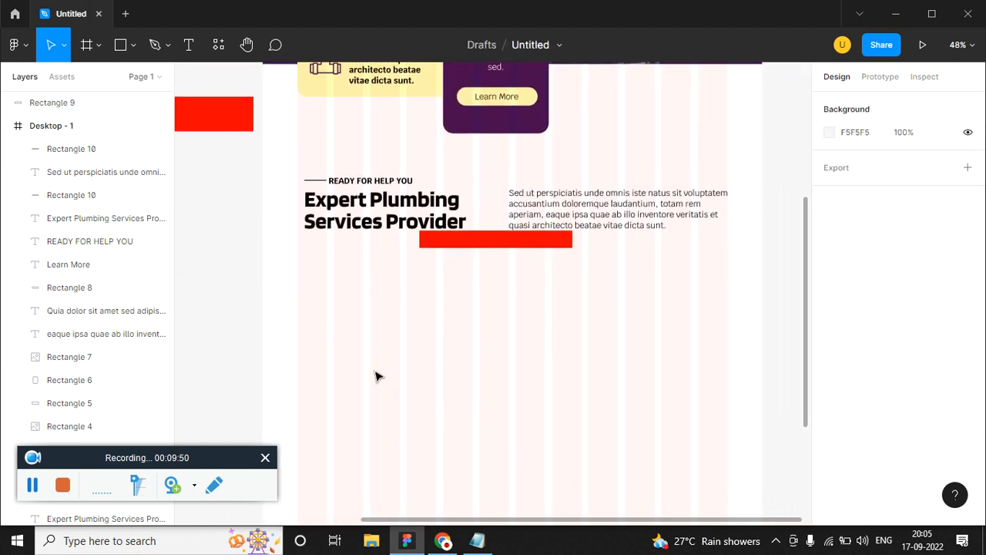
Step: Draw a rectangle about 295 × 283 below the new section's heading, starting at the first grid column
left_click(134, 46)
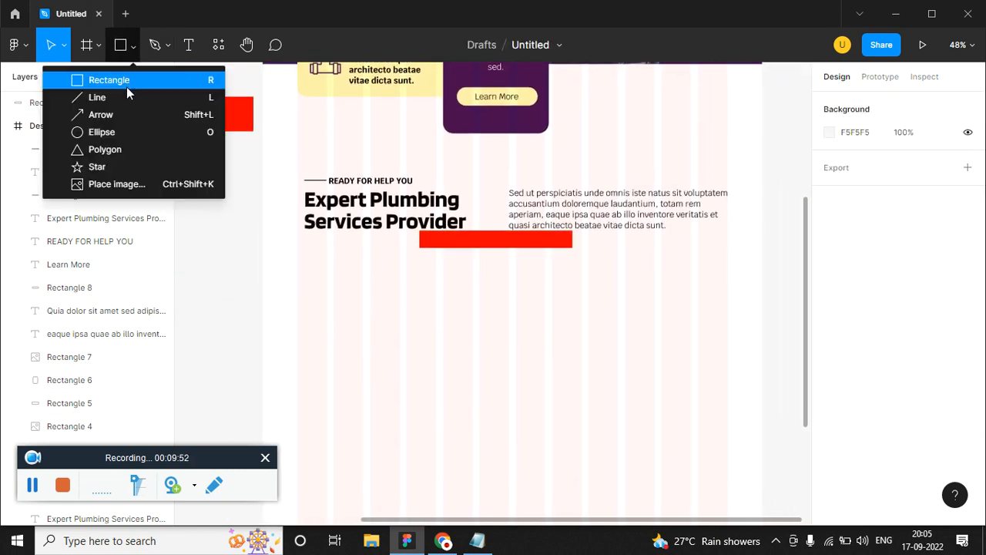
left_click(127, 82)
left_click_drag(299, 261, 399, 359)
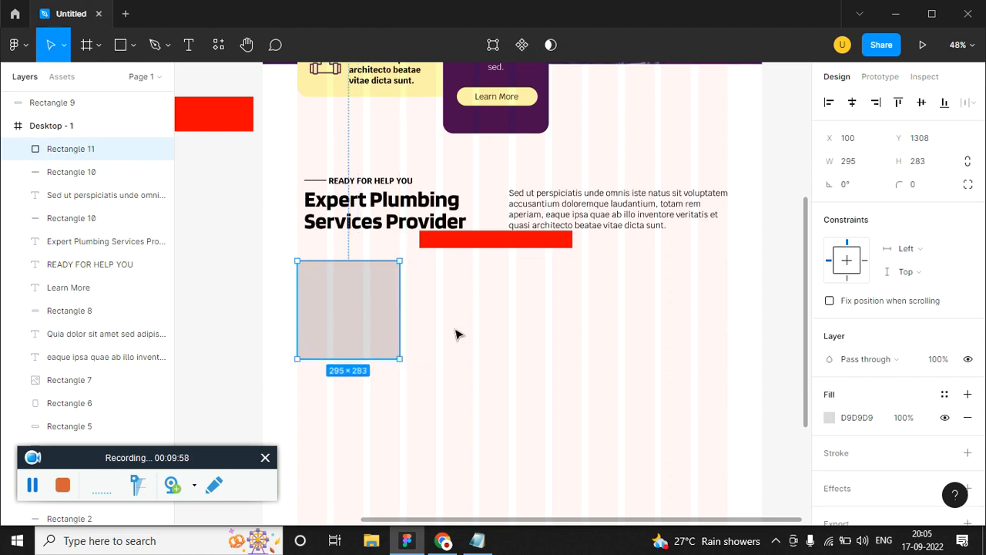
left_click(461, 330)
left_click_drag(469, 313, 486, 307)
Step: Give the rectangle a pale yellow FCFEB2 radial gradient with an extra stop near the outer end, running from its upper-left area toward the lower right
left_click(385, 304)
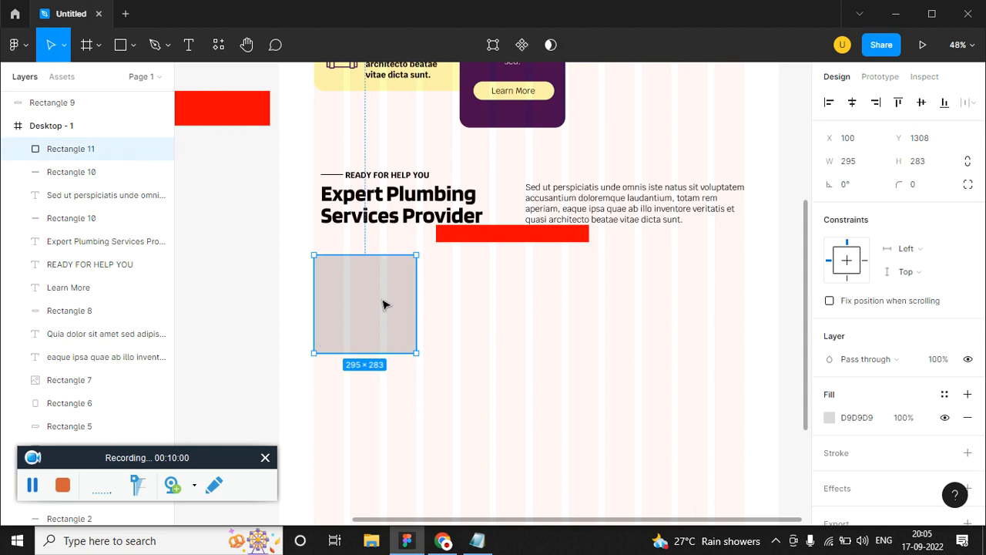
left_click(828, 414)
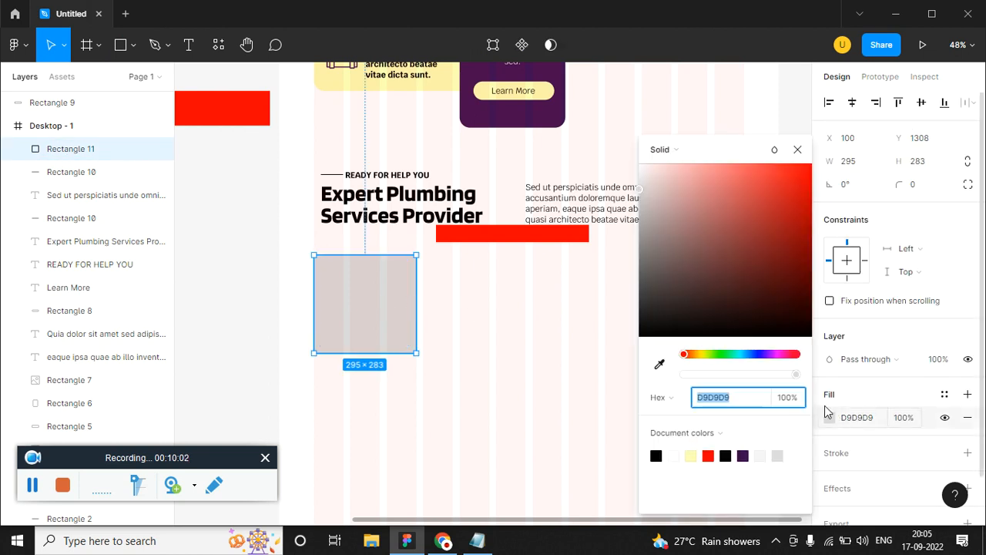
left_click(675, 152)
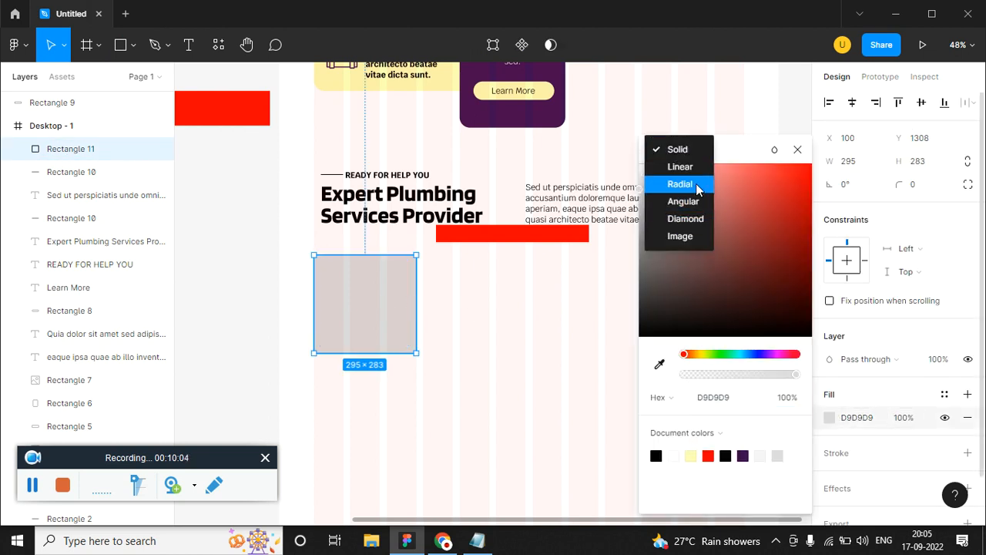
left_click(695, 184)
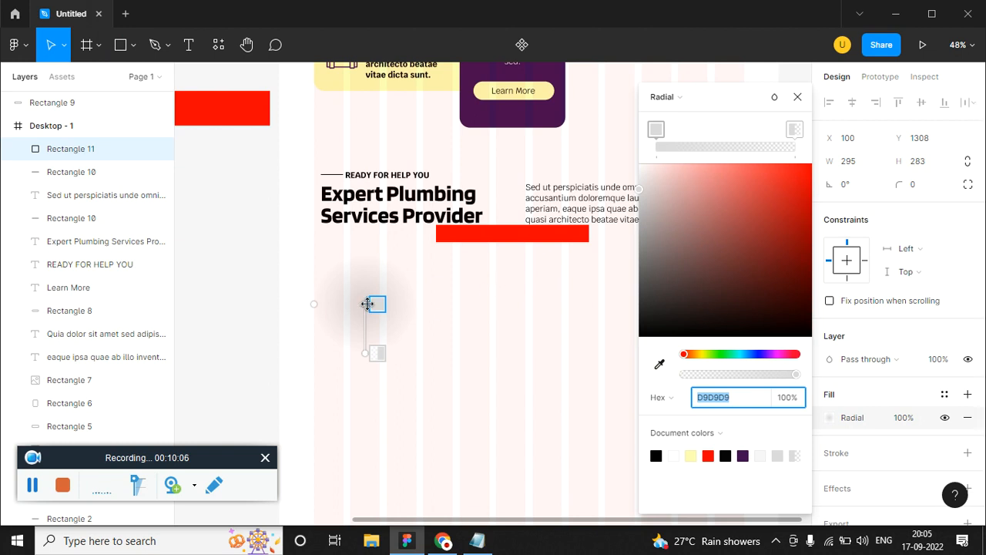
left_click(691, 455)
left_click_drag(660, 137, 765, 150)
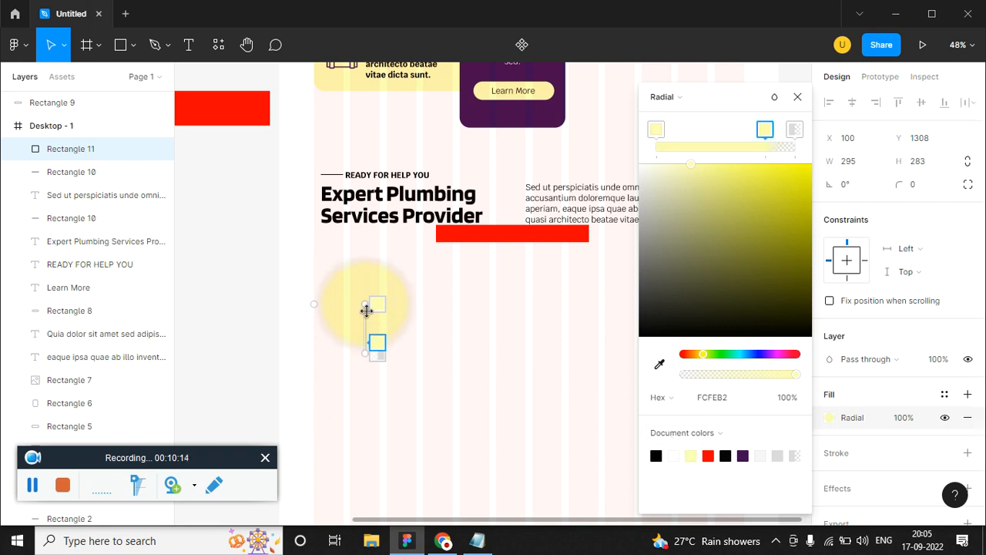
left_click_drag(366, 308, 314, 270)
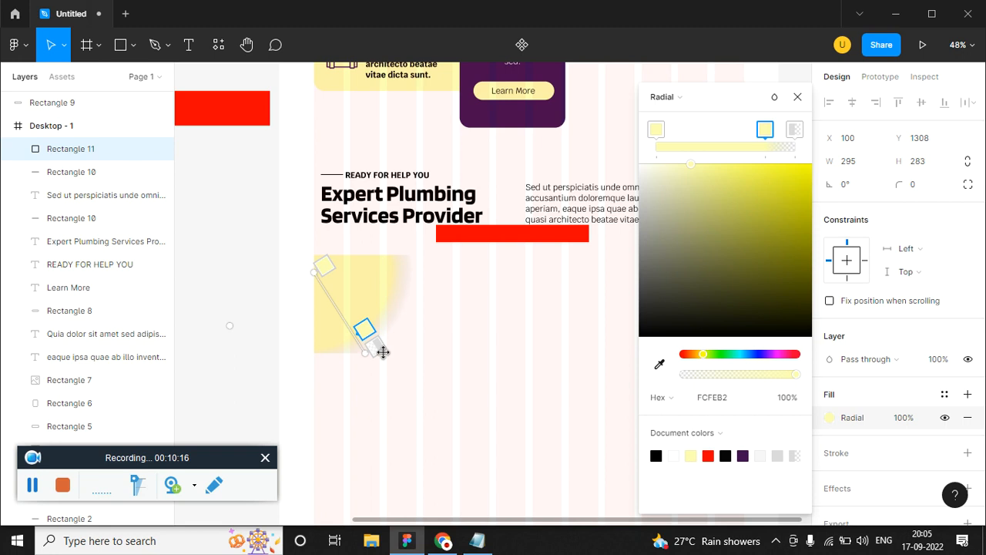
left_click_drag(379, 350, 407, 331)
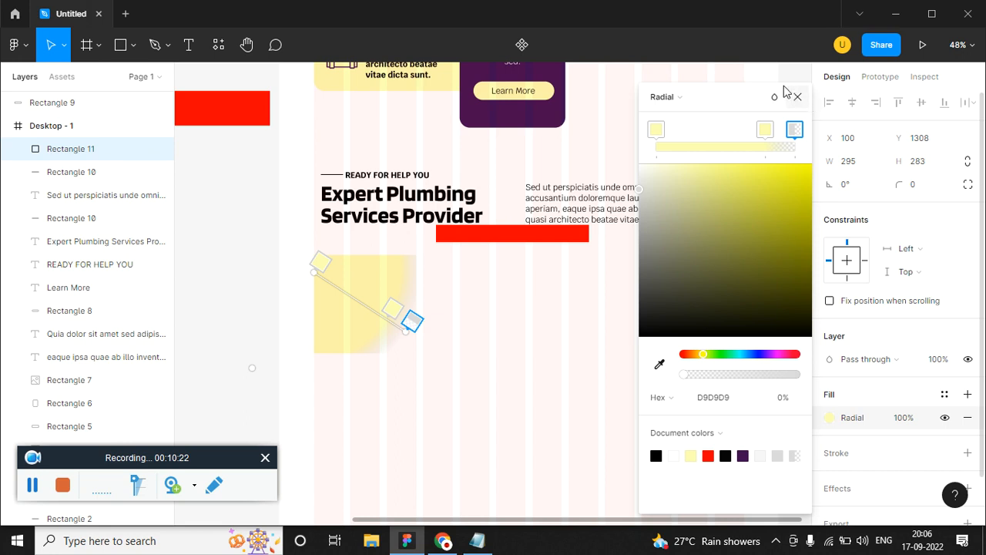
Step: Set the gradient's transparent outer stop to white FFFFFF and add a black 000000 inside stroke of 1 to the rectangle
left_click(640, 328)
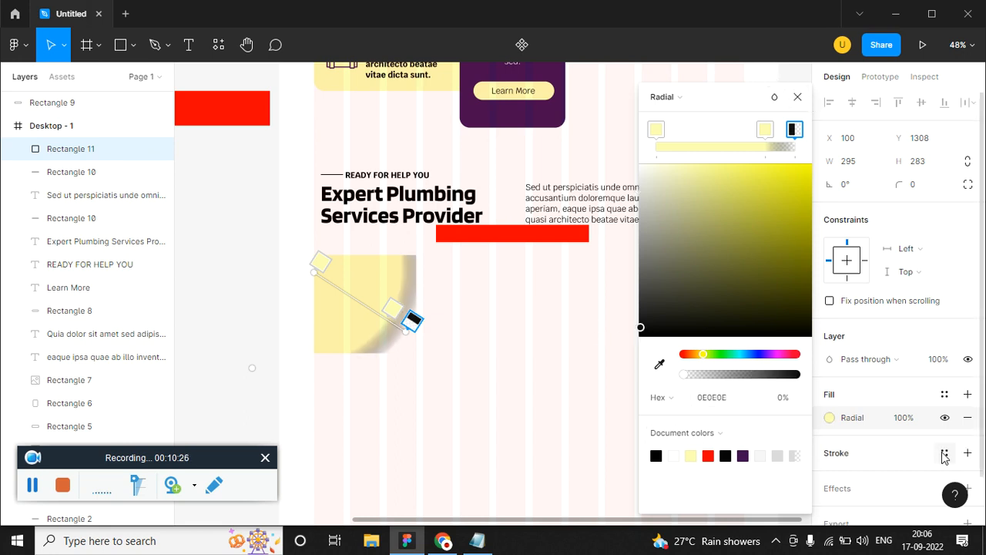
left_click(967, 454)
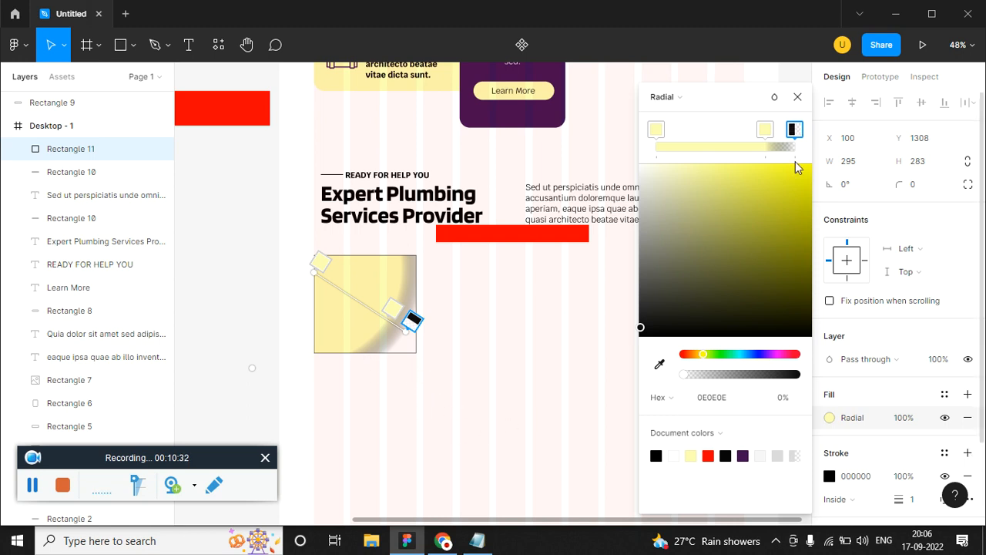
left_click_drag(758, 171, 598, 158)
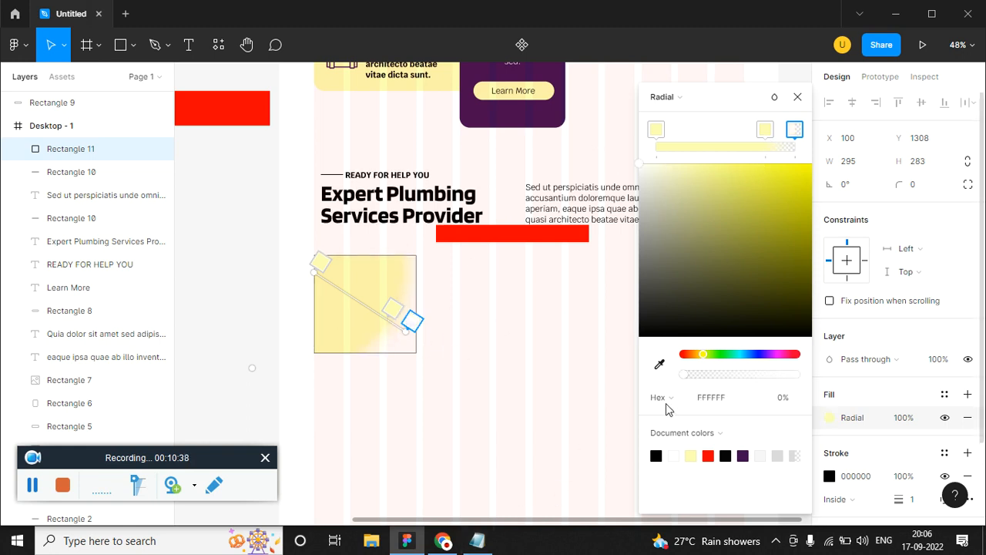
Step: Recolour both yellow stops of the radial gradient with the document's dark purple 400D51
left_click(656, 130)
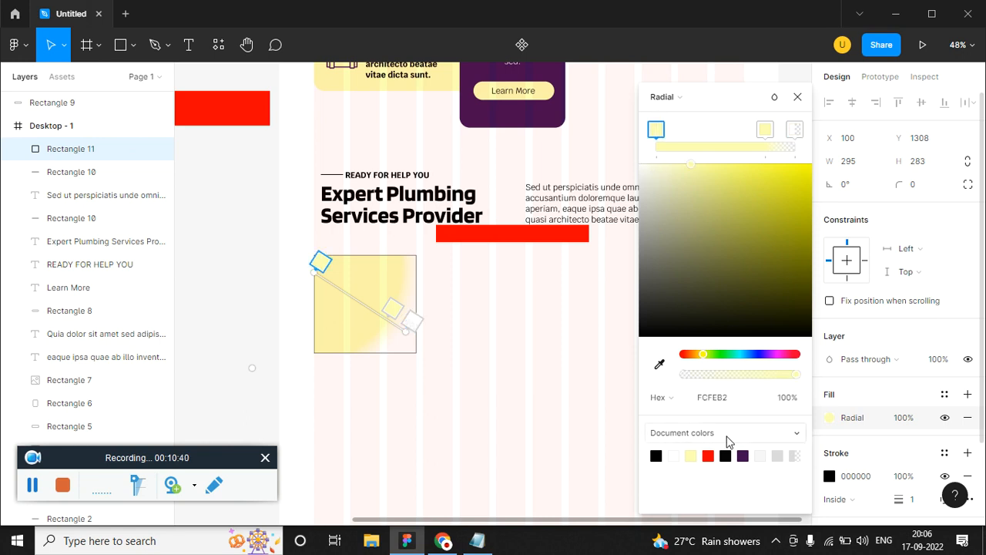
left_click(742, 456)
left_click(765, 130)
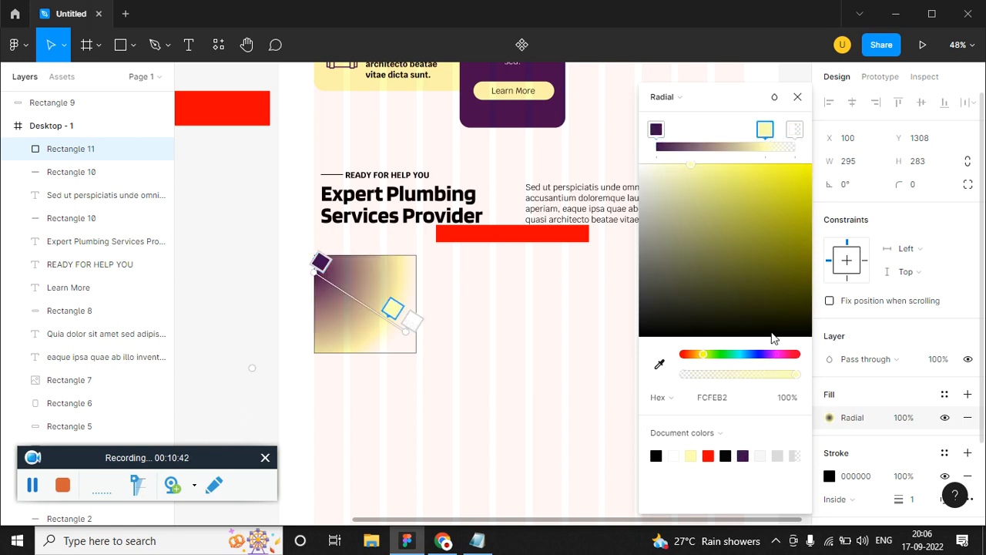
left_click(746, 455)
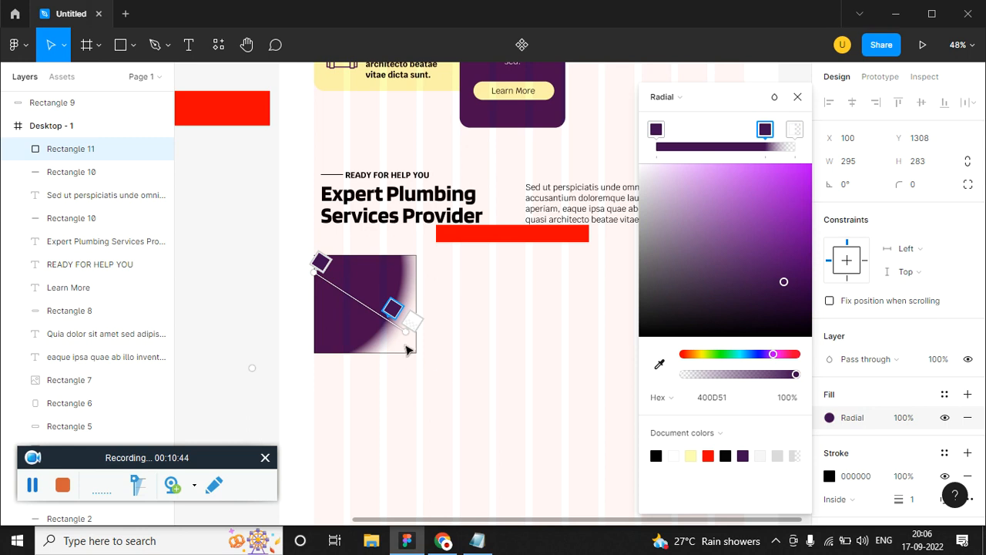
Step: Move the radial gradient's centre near the rectangle's middle, sharpen its edge with the second purple stop at the outer end, and adjust its width
left_click_drag(407, 325, 550, 324)
key("ctrl+0")
left_click_drag(223, 248, 313, 302)
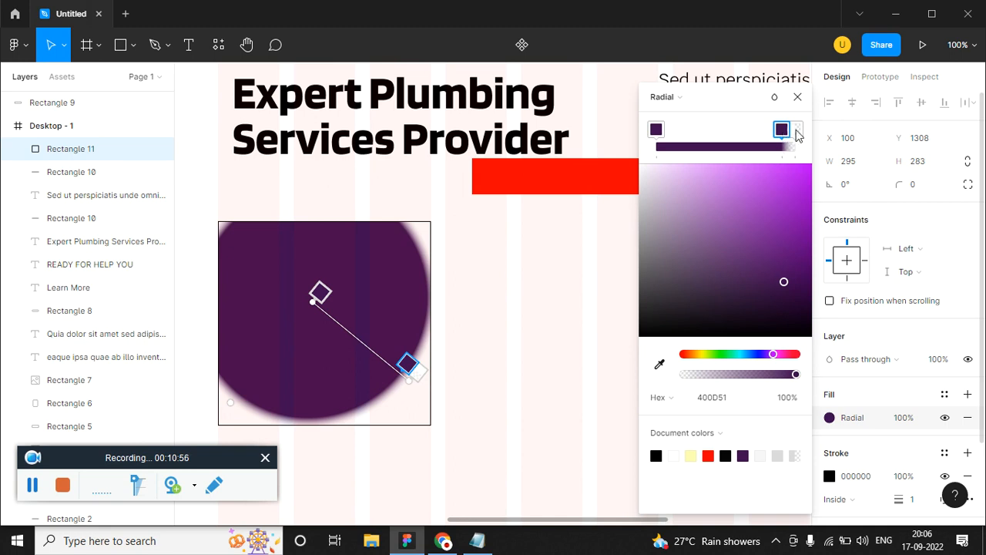
left_click_drag(797, 134, 805, 136)
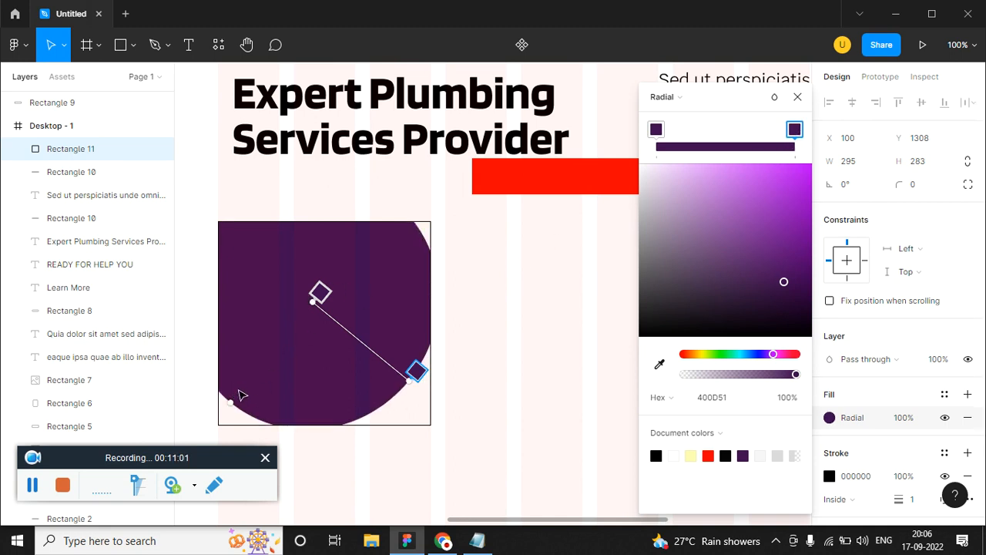
mouse_move(233, 397)
left_mouse_down()
mouse_move(241, 374)
mouse_move(240, 390)
left_mouse_up()
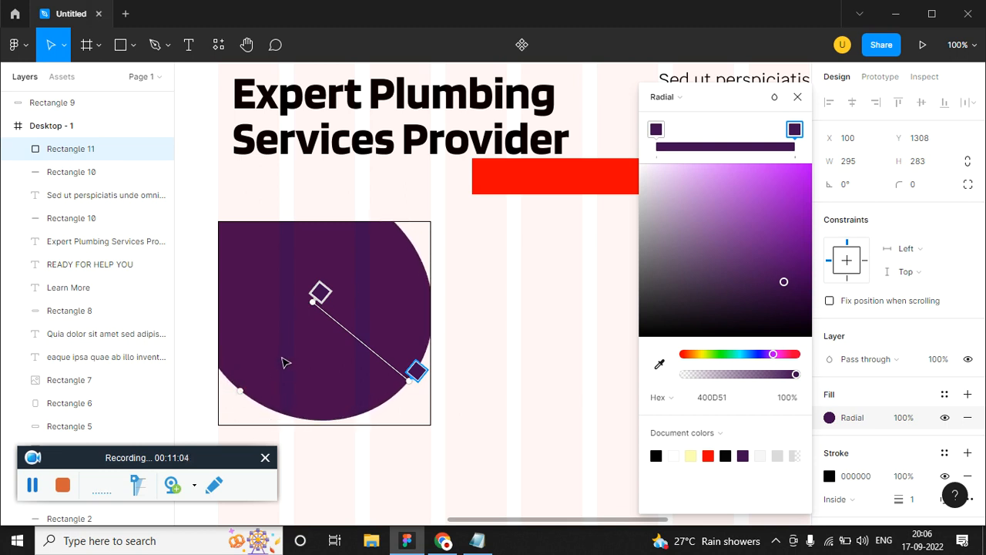
mouse_move(310, 298)
left_mouse_down()
mouse_move(309, 289)
mouse_move(316, 299)
left_mouse_up()
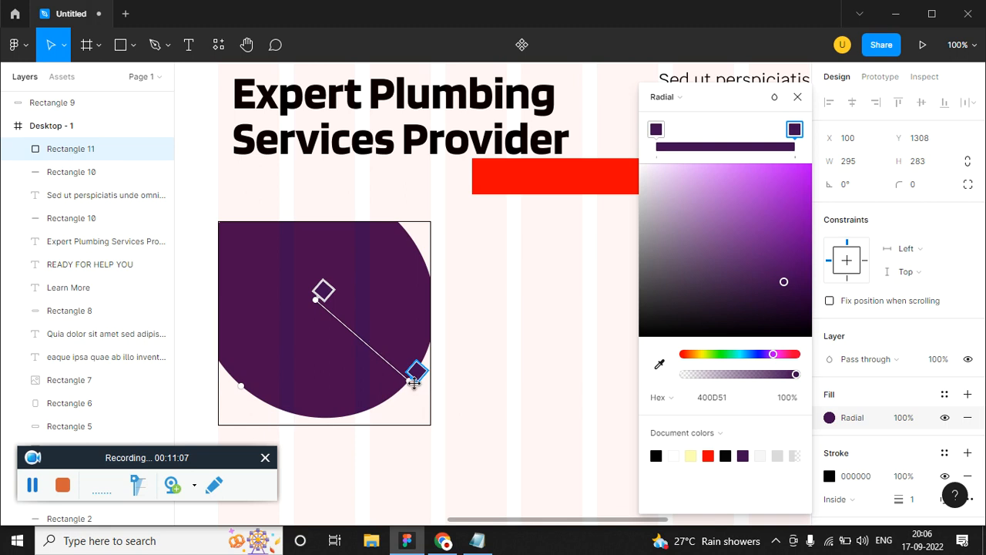
Step: Fine-tune the gradient's centre, radius and width so a sharp-edged purple circle is cut off by the rectangle's upper and left sides
left_click_drag(407, 375, 401, 359)
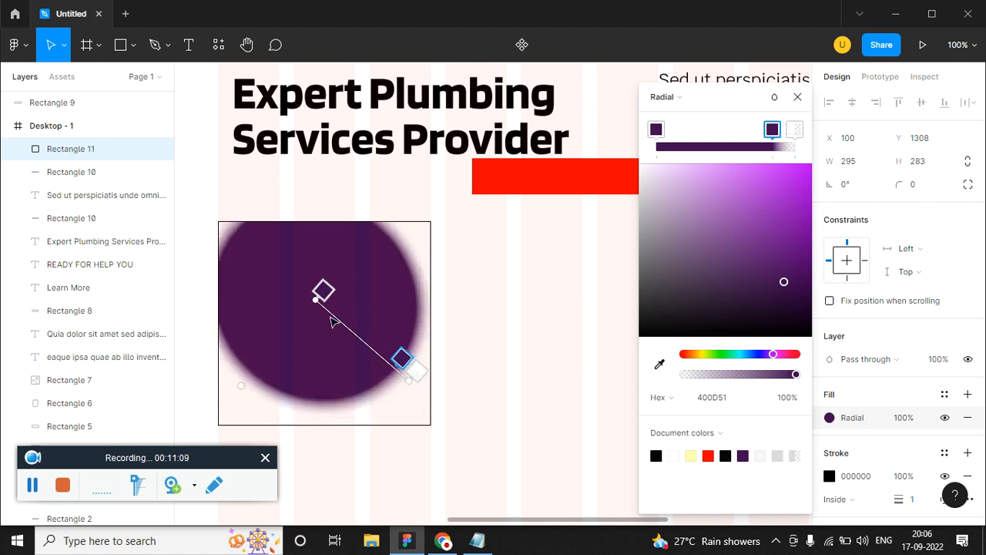
left_click_drag(313, 300, 293, 297)
left_click_drag(397, 356, 416, 366)
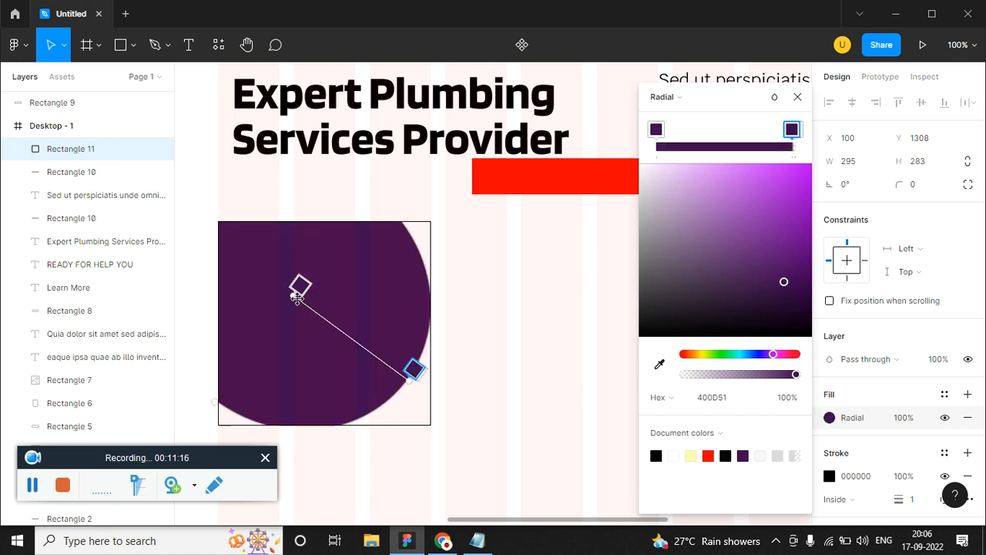
left_click_drag(295, 294, 315, 284)
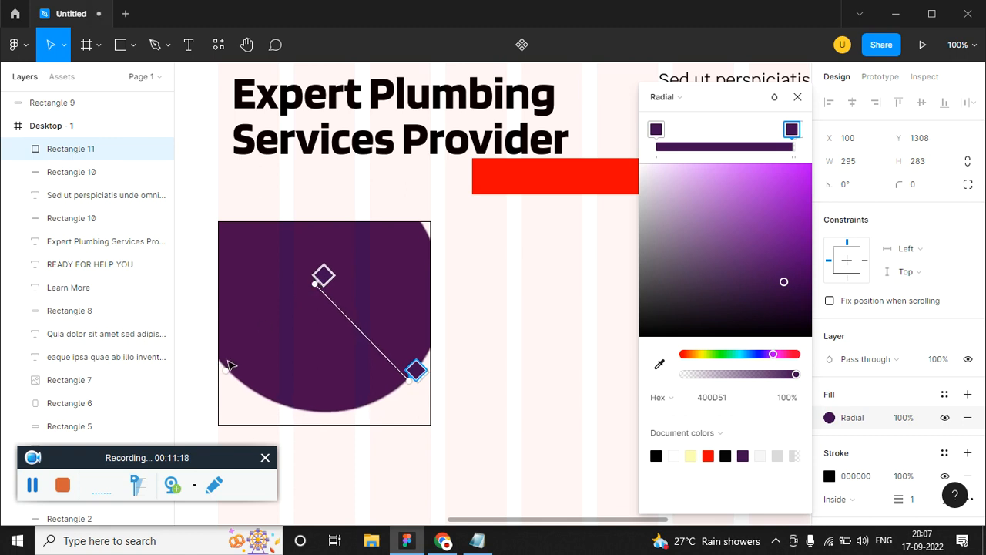
left_click_drag(224, 367, 238, 358)
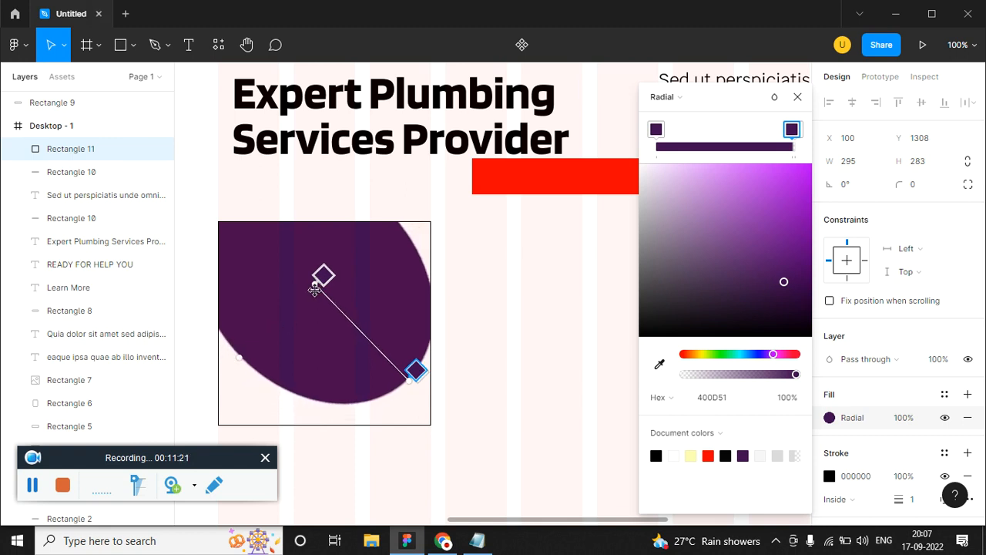
left_click_drag(314, 284, 291, 290)
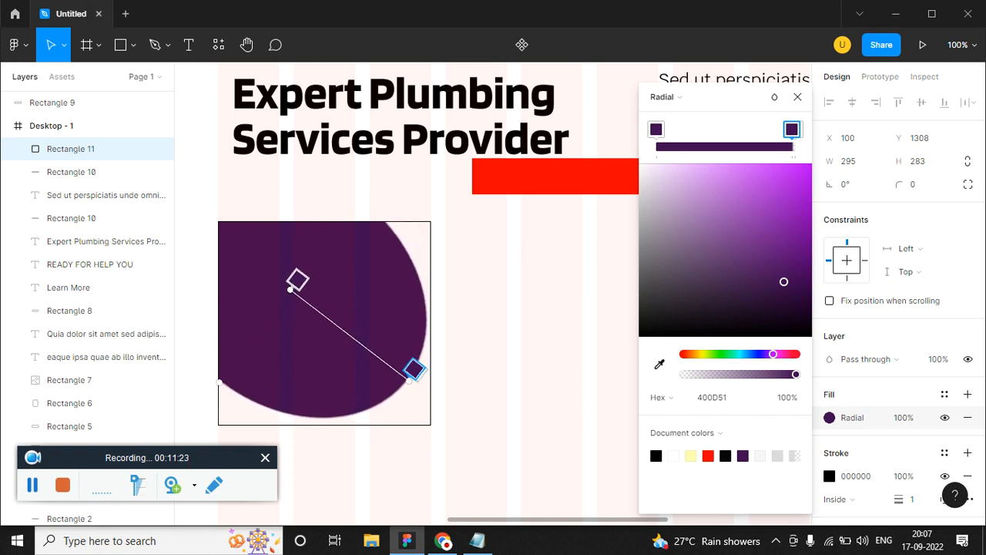
left_click_drag(404, 380, 401, 372)
left_click_drag(223, 378, 217, 387)
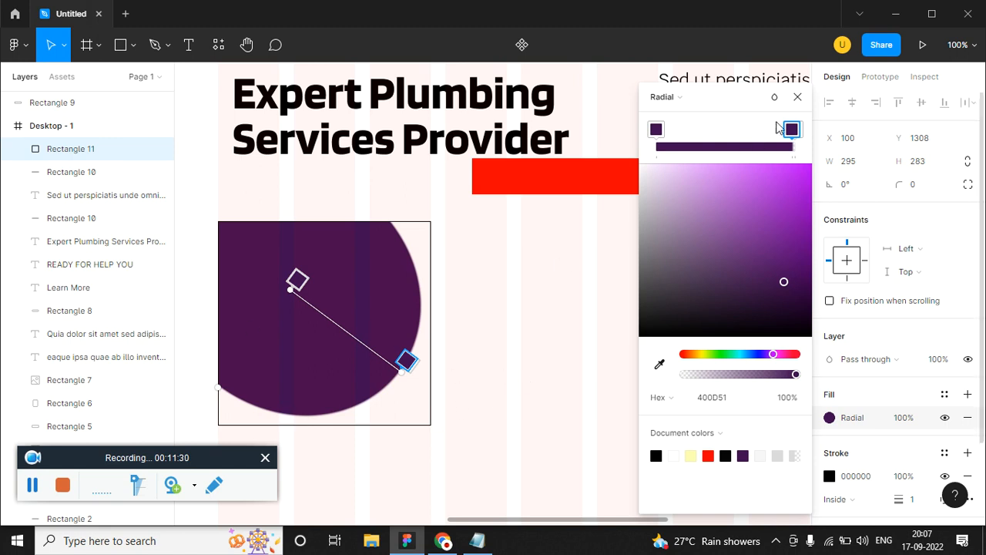
Step: Finish the gradient editing and remove the black stroke from the purple shape's rectangle
left_click(797, 99)
left_click(504, 310)
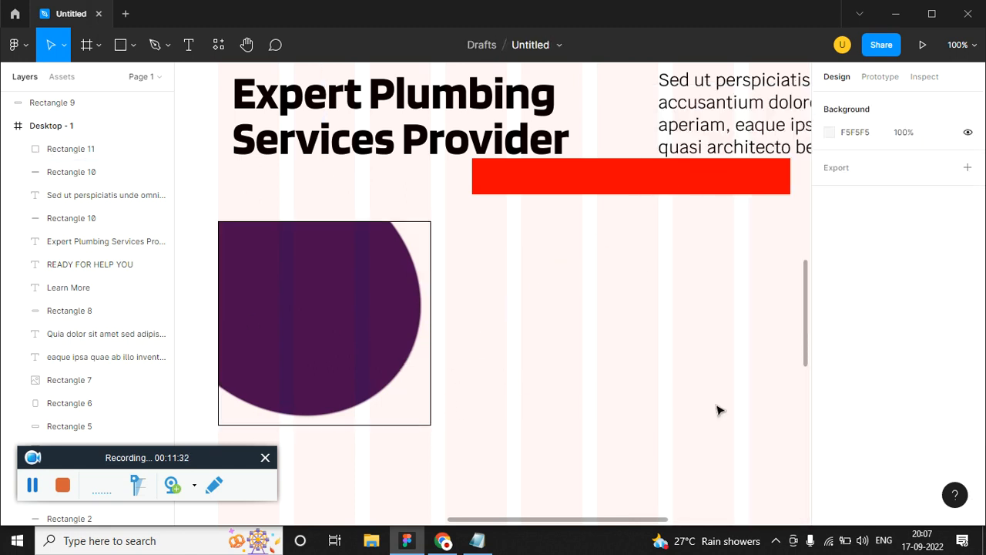
left_click(414, 409)
scroll(927, 387, "down", 2)
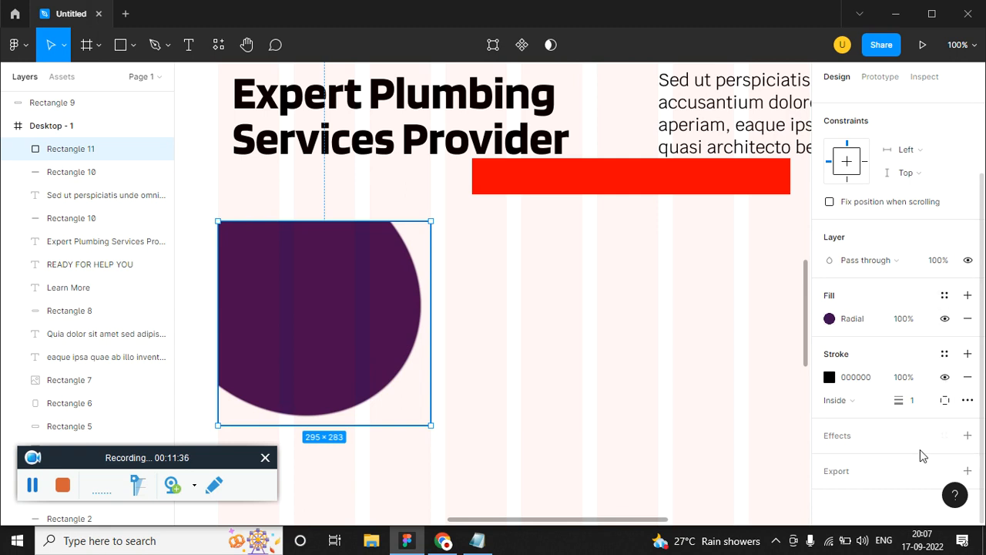
left_click(967, 376)
left_click(634, 385)
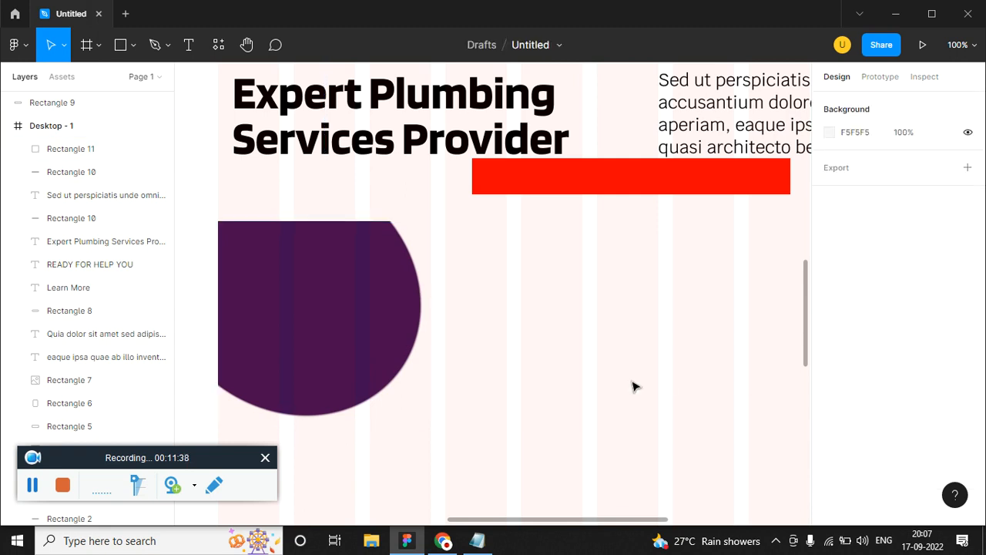
Step: Move the spare black text block with its "Learn More" button outside the frame down to the level of the purple shape
left_click_drag(577, 383, 609, 386)
key("ctrl+minus")
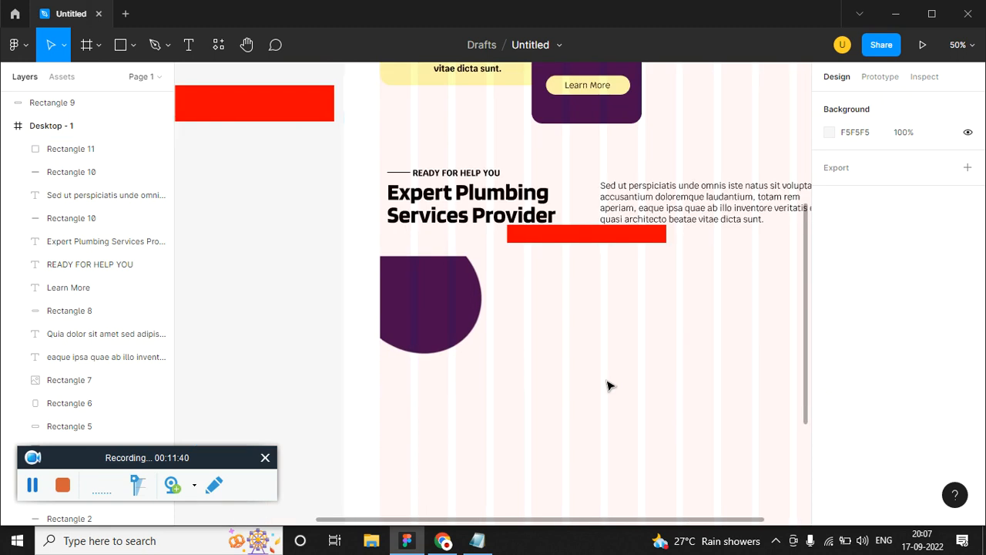
left_click_drag(242, 194, 315, 317)
key("ctrl+minus")
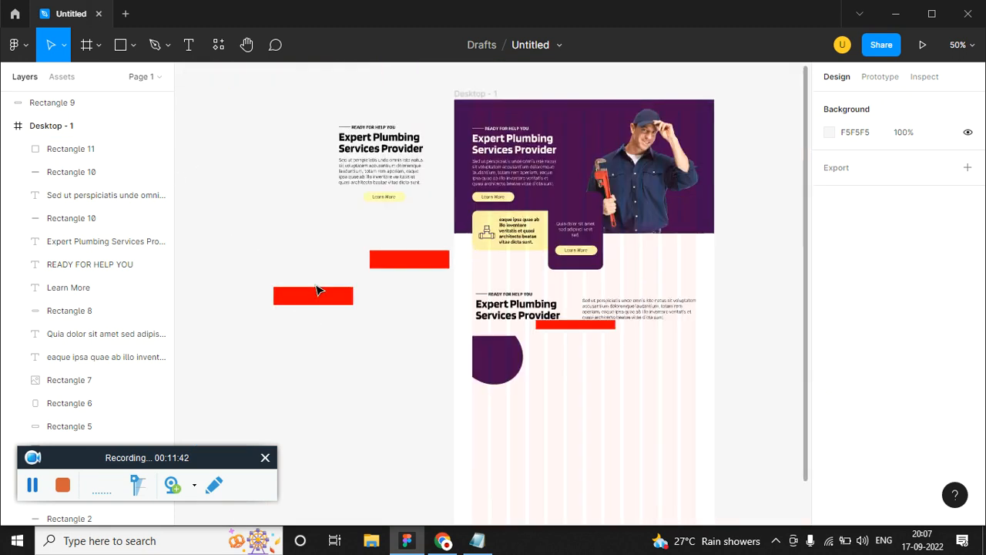
left_click_drag(312, 103, 439, 229)
left_click_drag(402, 165, 415, 397)
key("ctrl+plus")
scroll(501, 273, "down", 4)
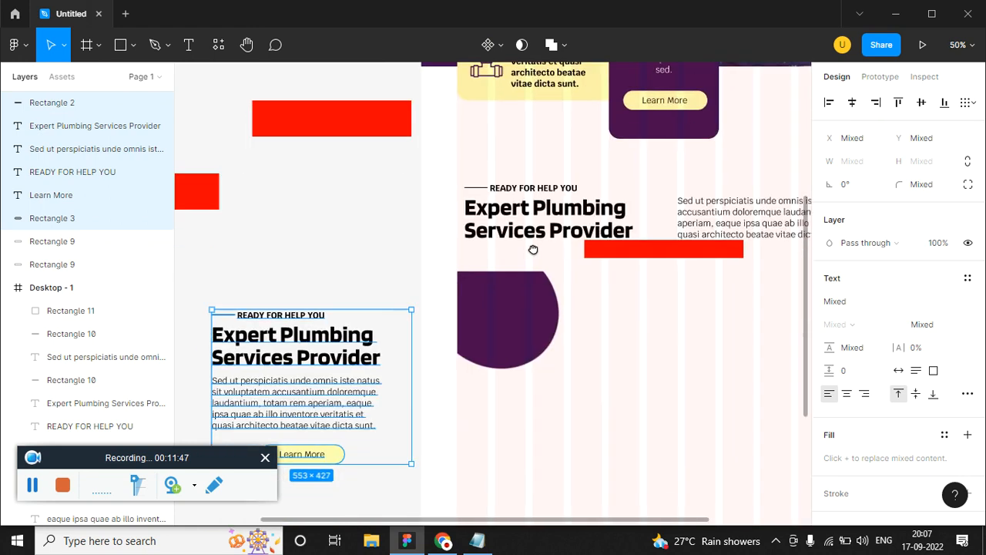
Step: Check the cards in the browser's reference image, place a copy of the spare "READY FOR HELP YOU" label on the purple shape, and colour it FFF5F5
key("alt+Tab")
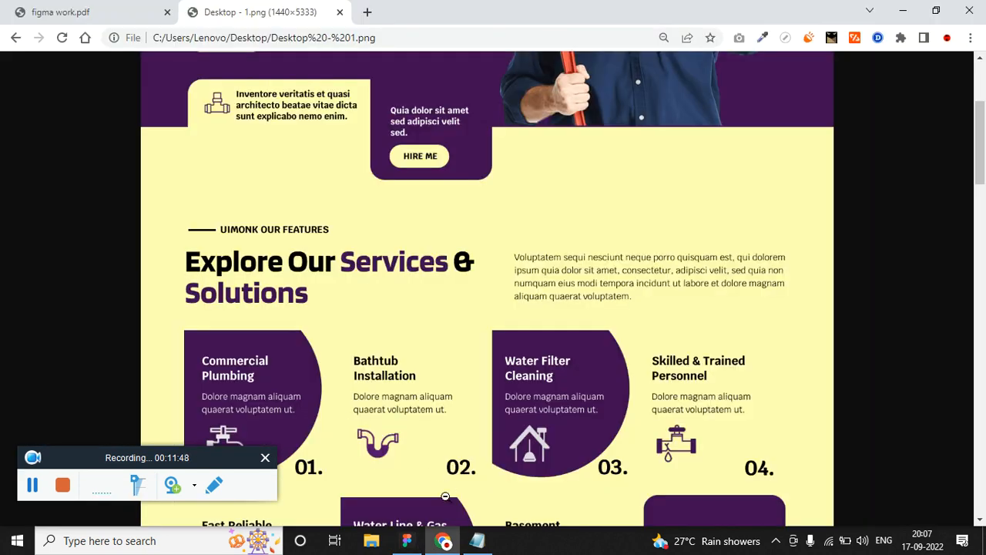
key("alt+Tab")
left_click(370, 229)
left_click(339, 277)
left_click_drag(339, 277, 543, 264)
scroll(894, 347, "down", 2)
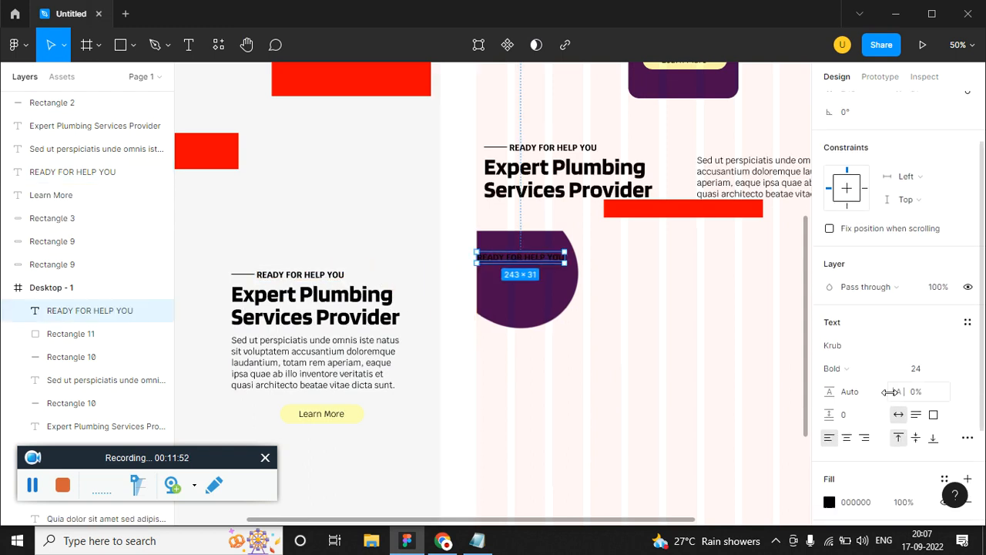
left_click(830, 501)
left_click_drag(656, 176, 641, 165)
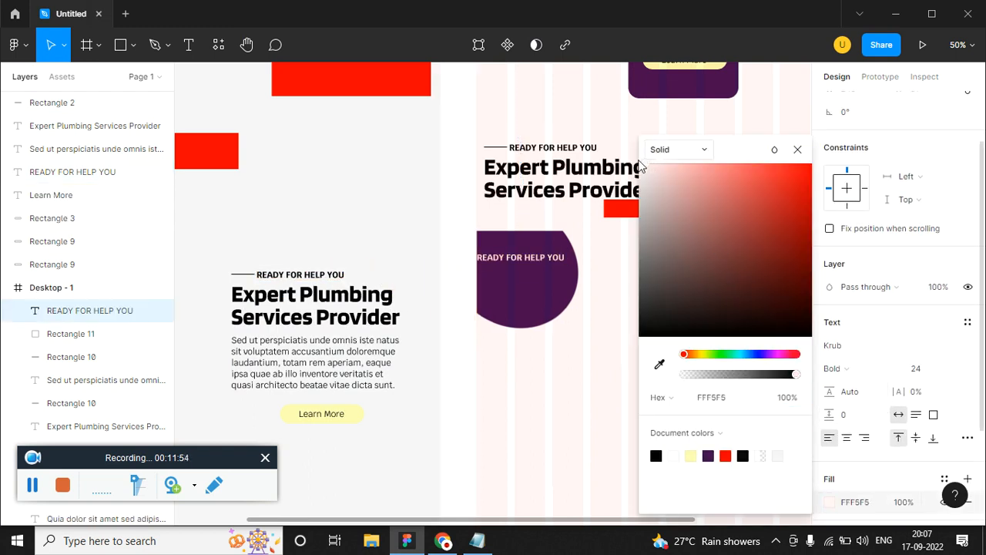
Step: Position the light label inside the purple shape at X 120, Y 1356
left_click(597, 285)
key("ctrl+plus")
left_click_drag(567, 228, 583, 218)
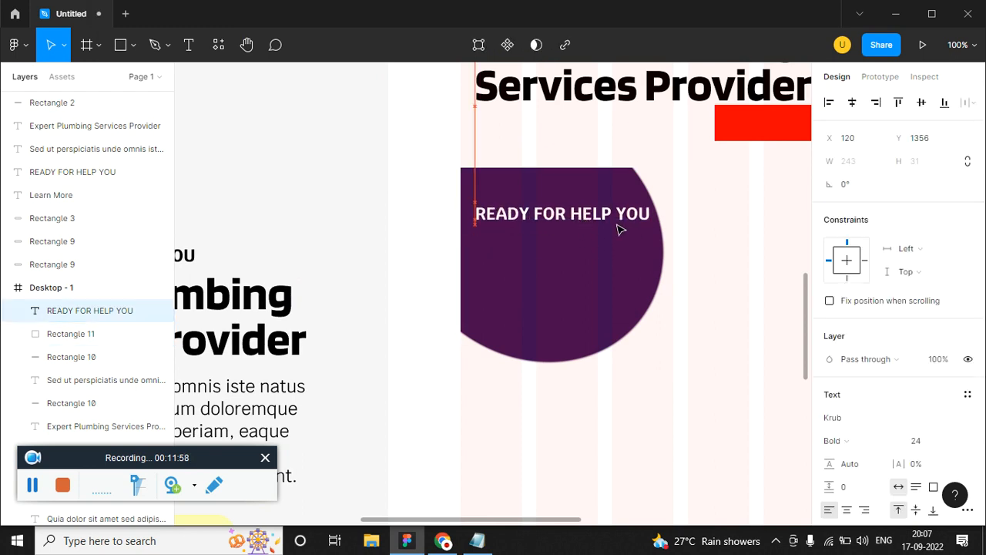
Step: Replace the light label's text on the purple shape with "Commercial Plumbing", copied from the Notepad notes
left_click(477, 540)
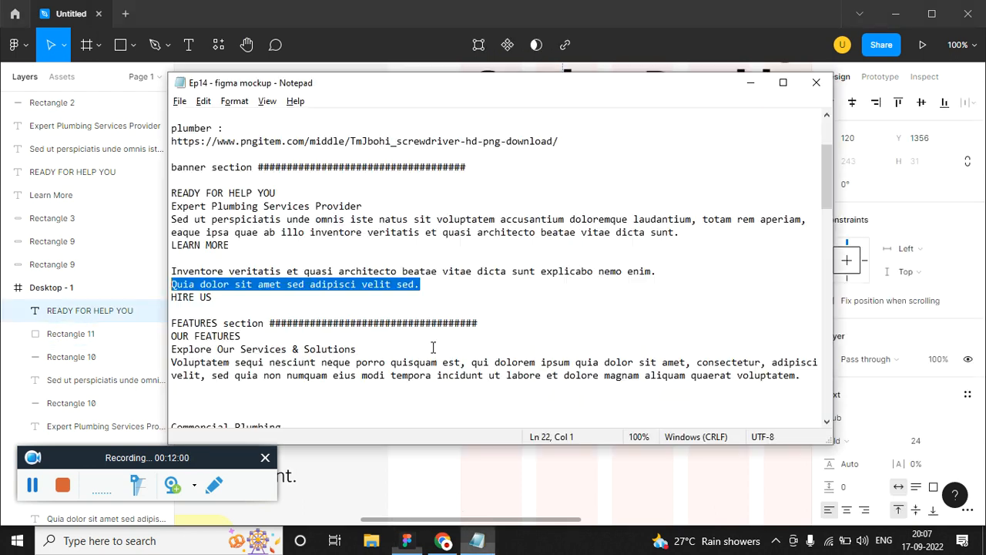
left_click(322, 347)
scroll(322, 347, "down", 1)
scroll(322, 348, "down", 3)
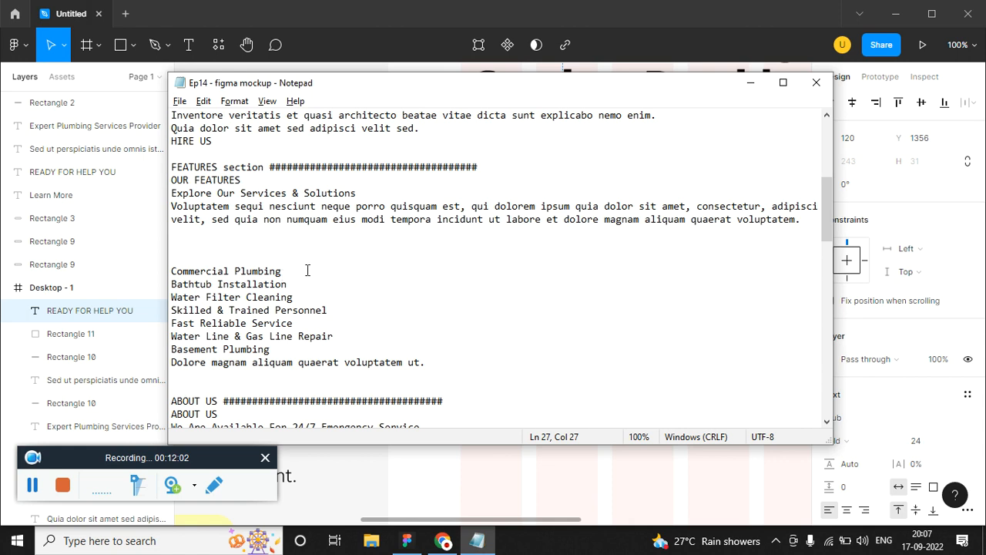
left_click_drag(307, 271, 163, 270)
key("ctrl+c")
key("alt+Tab")
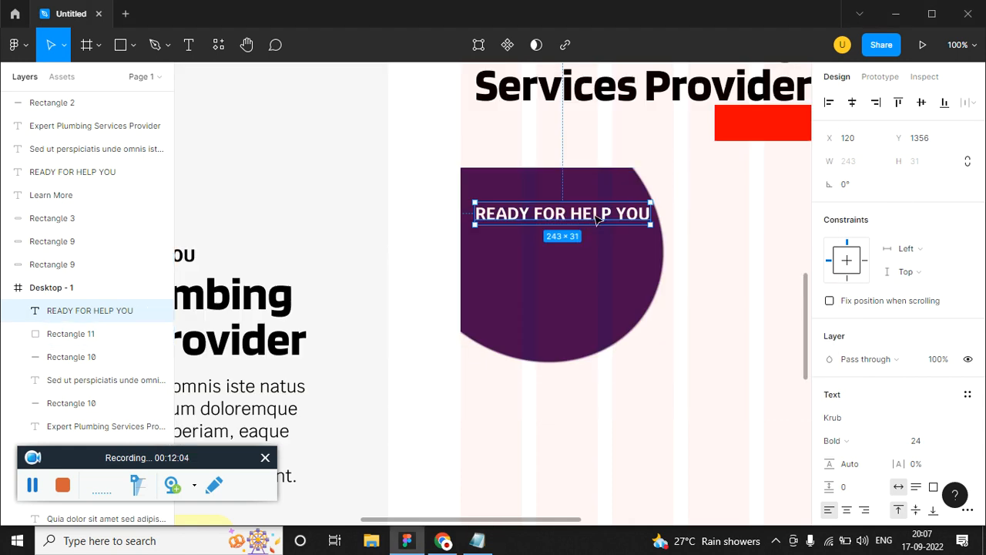
key("Return")
key("ctrl+v")
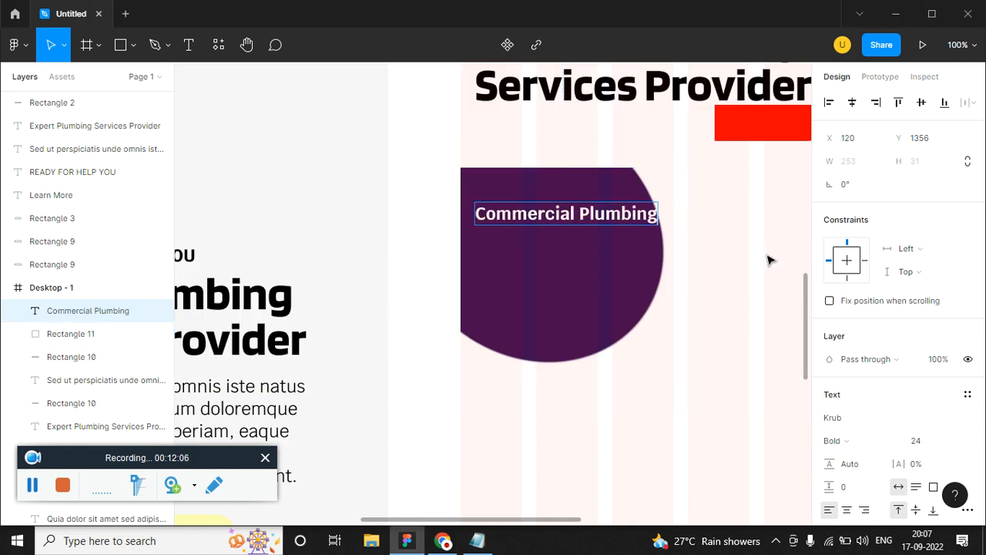
key("Escape")
Step: Set the "Commercial Plumbing" title's font size to 30 and resize its box to about 207 wide so it wraps onto two lines
left_click_drag(661, 217, 589, 219)
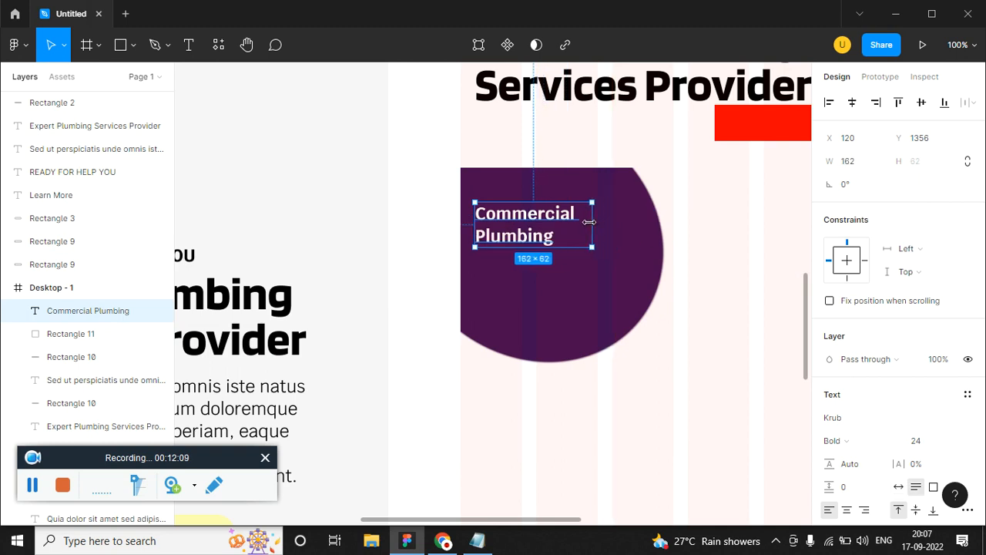
left_click(931, 446)
key("Return")
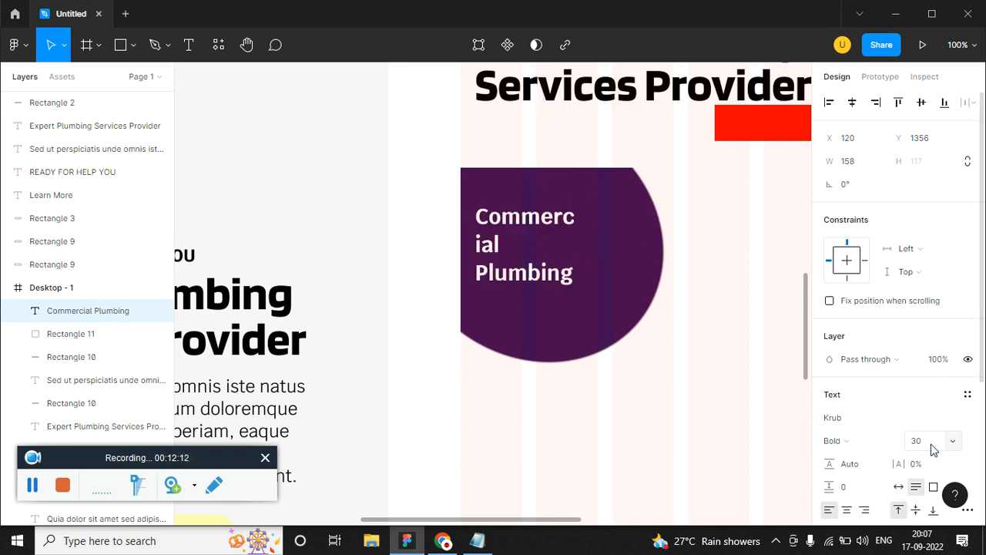
left_click_drag(589, 244, 625, 244)
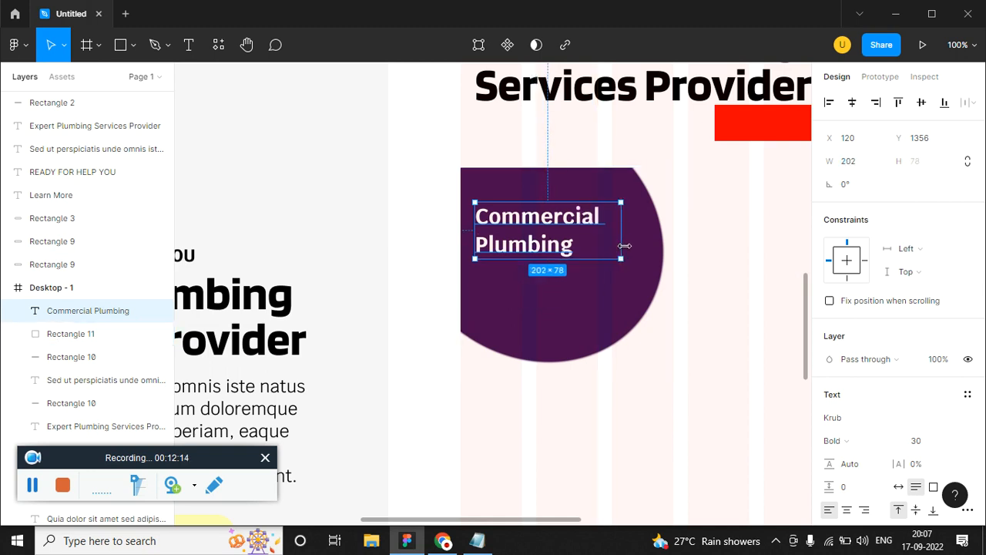
Step: Set the card title's font size to 28 and move it up to Y 1330
left_click(927, 445)
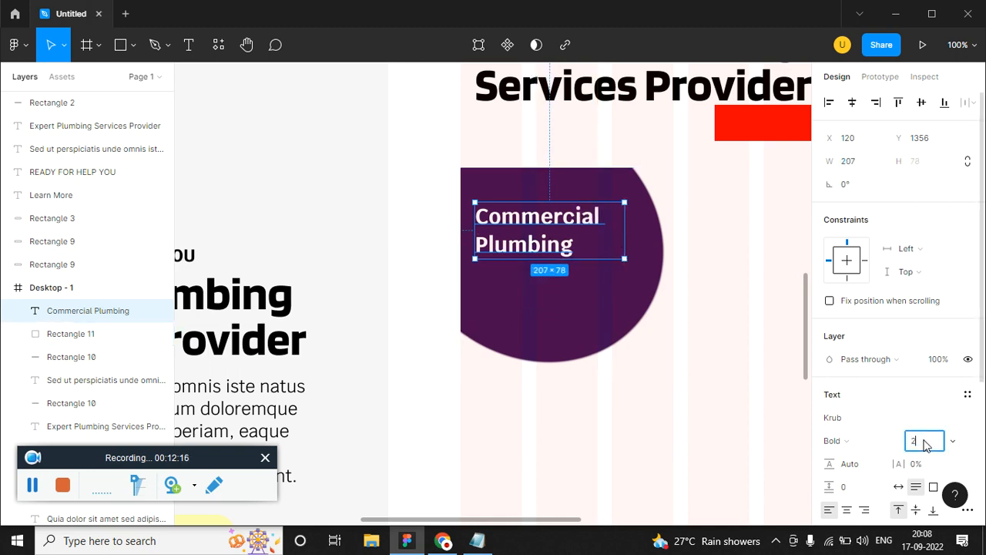
type("28")
key("Return")
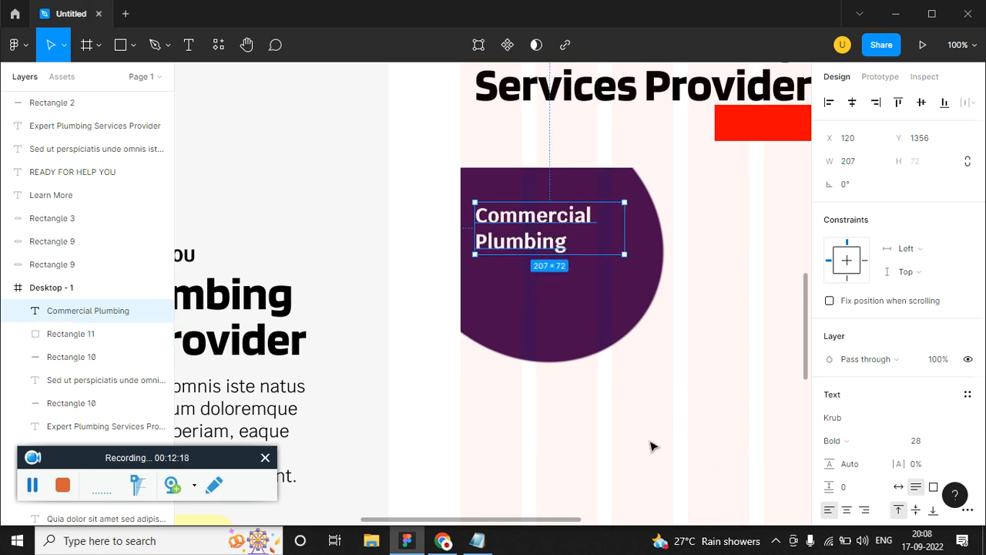
left_click_drag(554, 244, 554, 223)
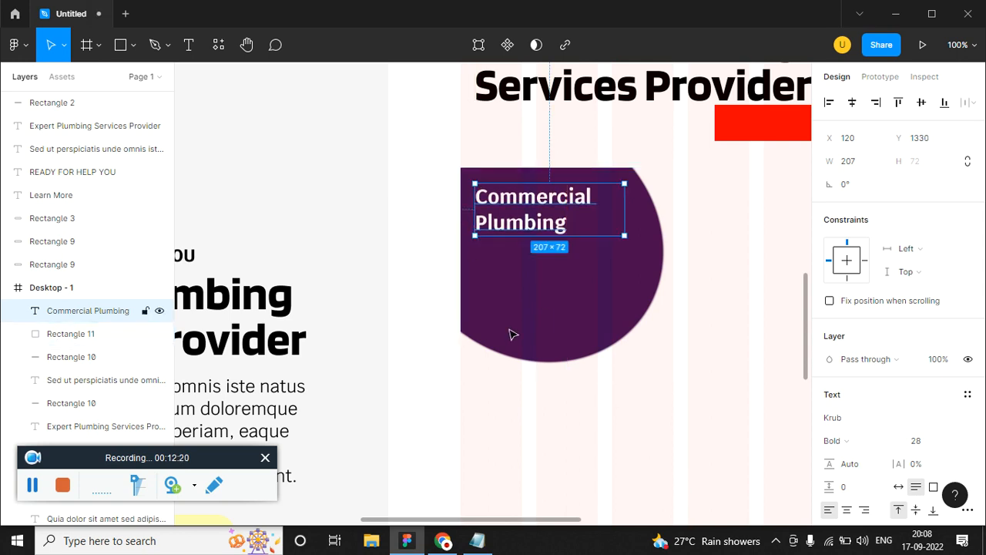
Step: Place a copy of the "Sed ut perspiciatis" paragraph over the purple shape and colour it white (FFFFFF)
left_click(343, 373)
left_click_drag(232, 417, 629, 302, "alt")
key("Return")
scroll(891, 401, "down", 3)
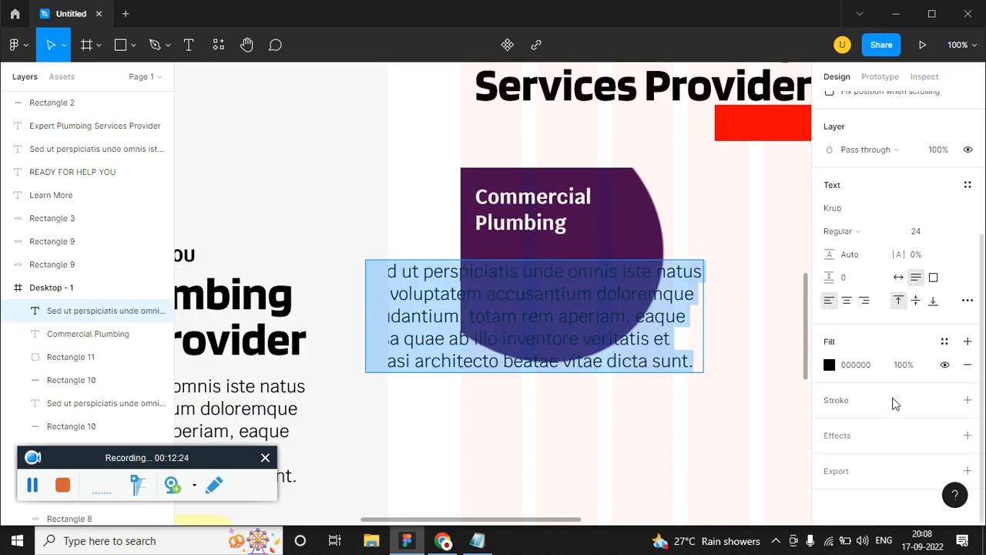
left_click(830, 364)
type("fff")
key("Return")
left_click(797, 149)
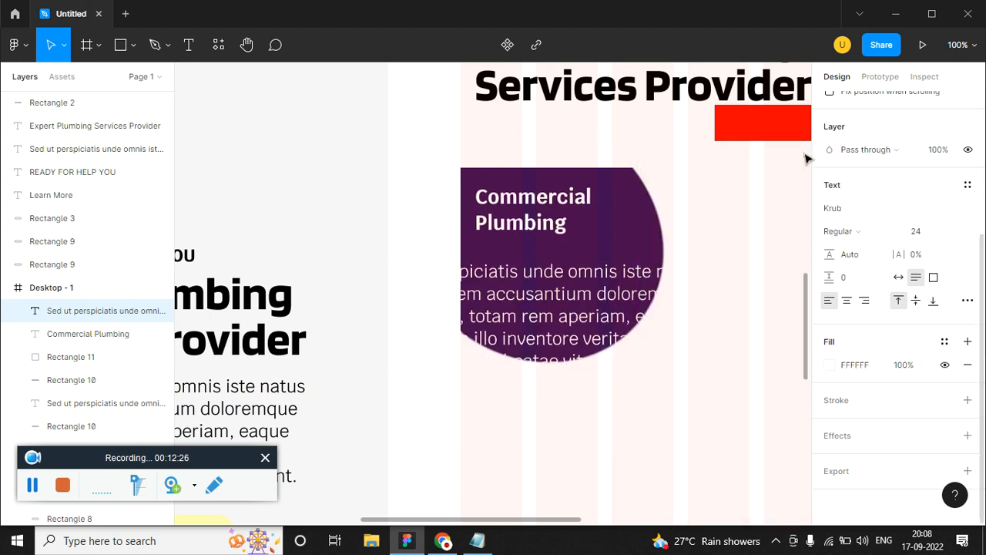
Step: Replace the white paragraph's text with "Dolore magnam aliquam quaerat voluptatem ut." from the Notepad notes
key("alt+Tab")
left_click_drag(424, 362, 158, 360)
key("alt+Tab")
double_click(555, 316)
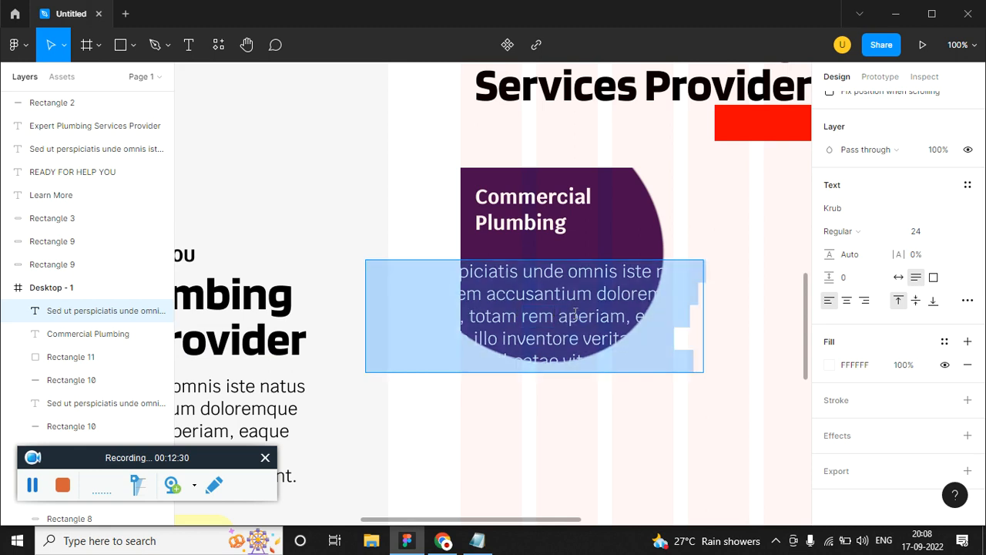
key("ctrl+v")
key("Escape")
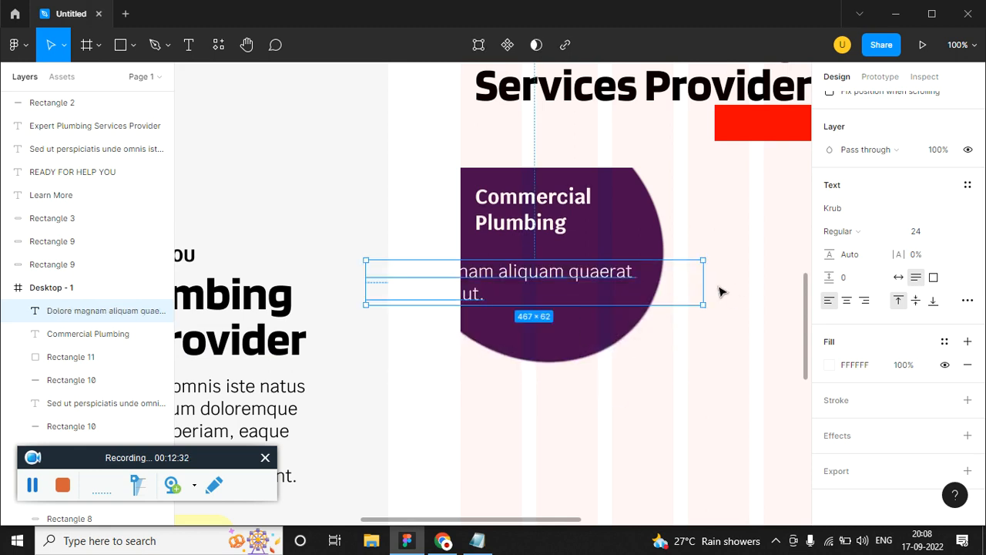
Step: Fit the description directly beneath the card title in a box about 244 wide, with its font size set to 18
left_click_drag(705, 281, 541, 281)
left_click_drag(470, 302, 577, 288)
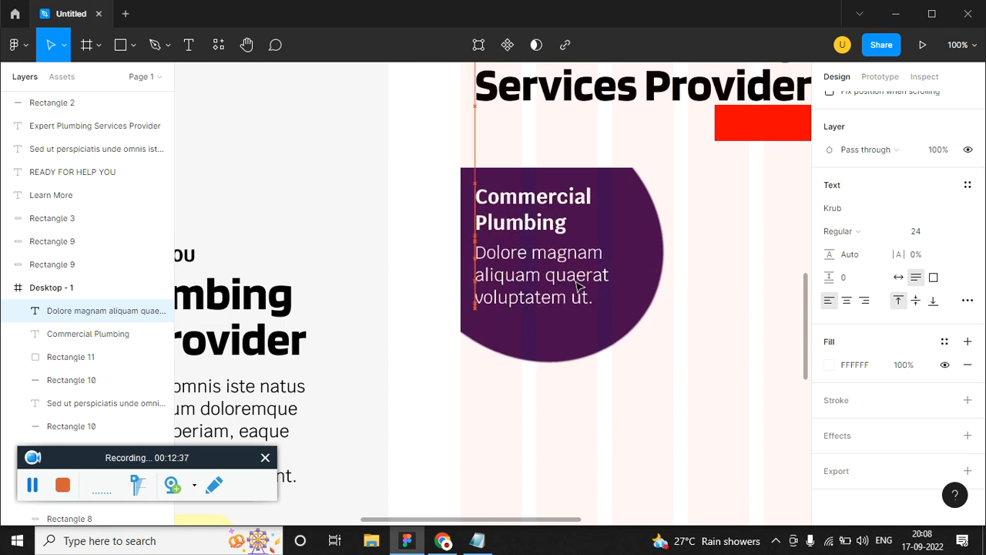
left_click(927, 233)
type("18")
key("Return")
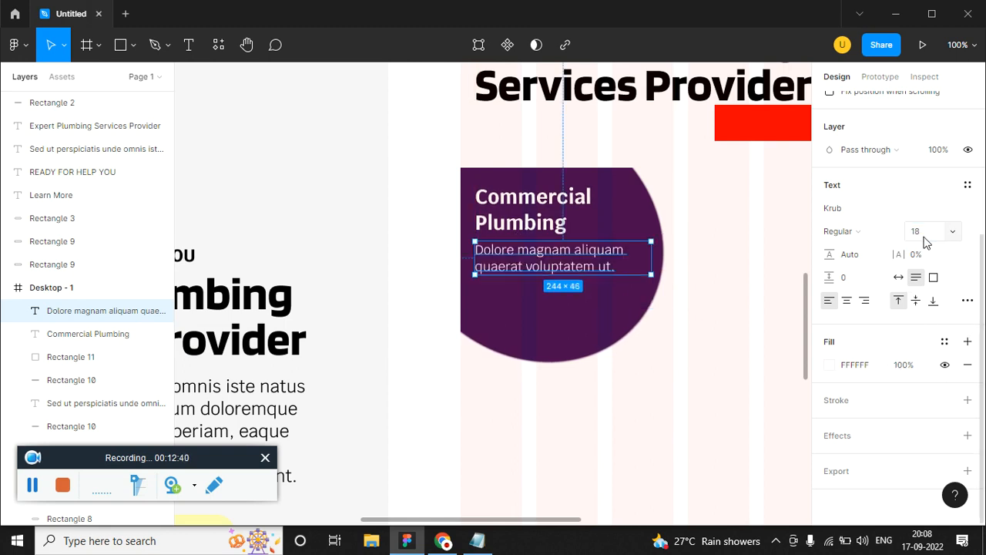
left_click(683, 376)
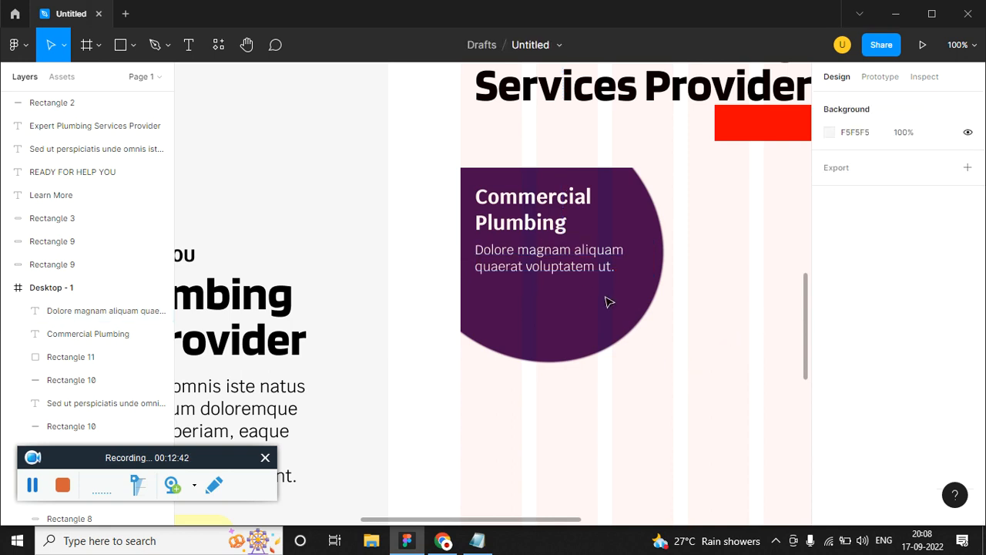
Step: Draw a rectangle about 95 × 72 beneath the card description, at X 120, Y 1464
left_click(528, 258)
left_click(137, 45)
left_click(124, 79)
left_click_drag(481, 287, 526, 317)
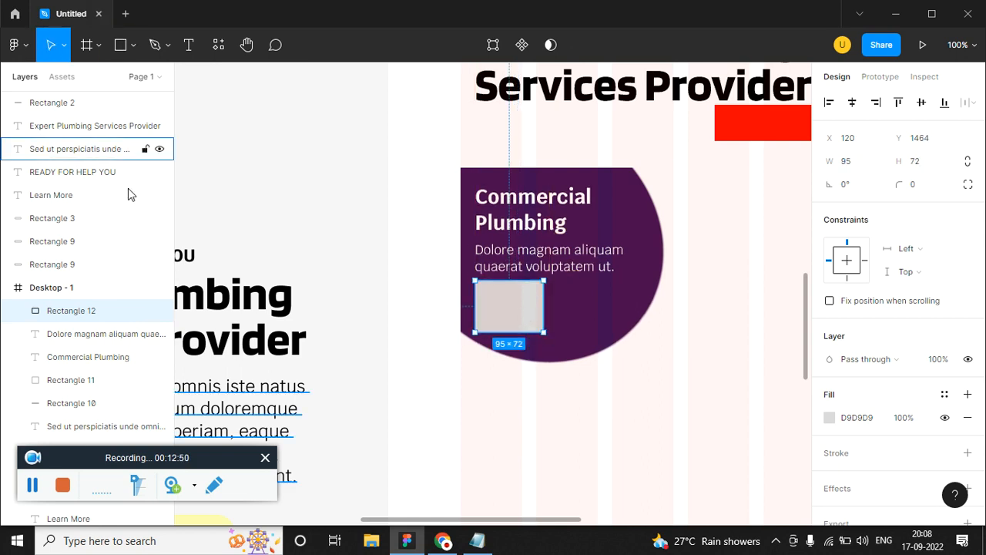
Step: Fill the new rectangle with the faucet image from the project's service folder
left_click(829, 418)
left_click(671, 151)
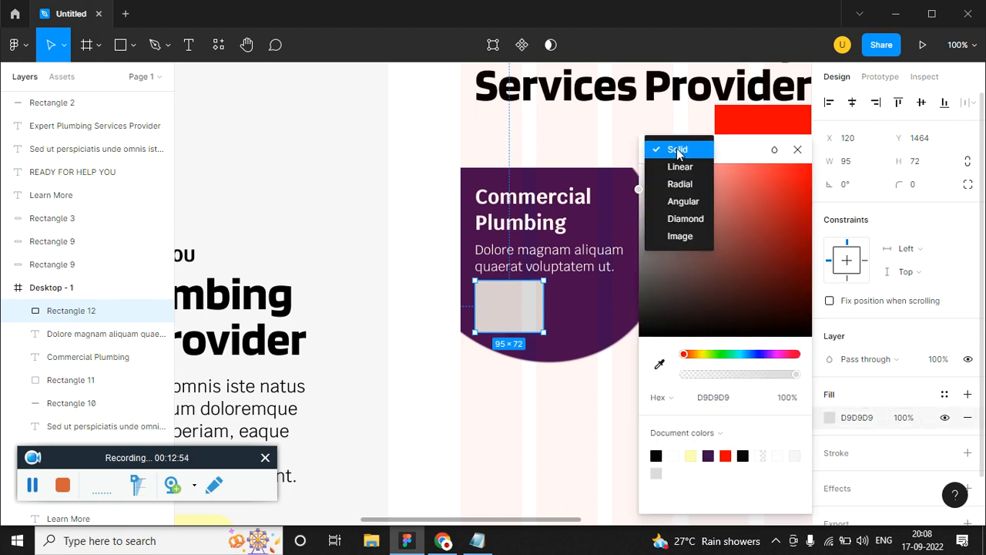
left_click(685, 235)
left_click(727, 250)
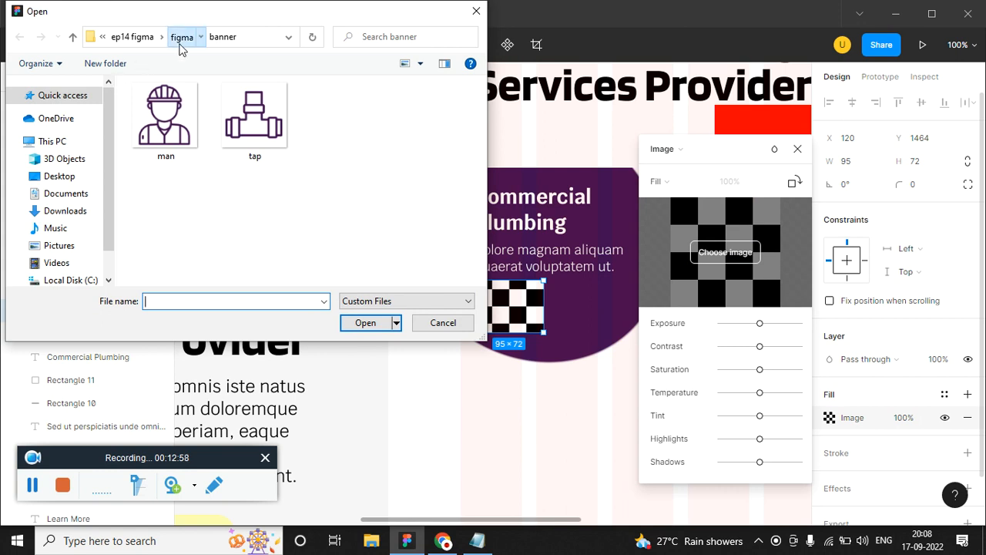
left_click(181, 36)
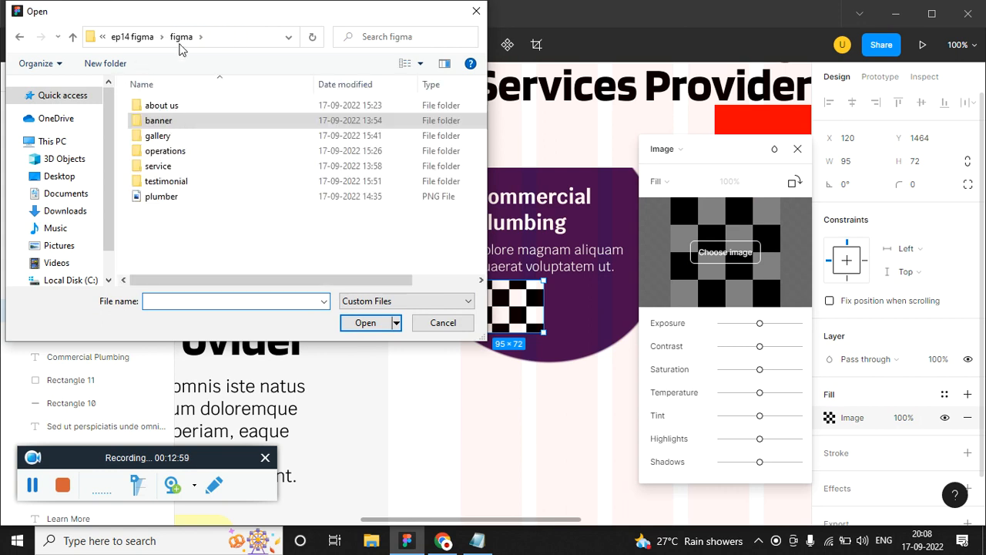
double_click(193, 166)
double_click(167, 129)
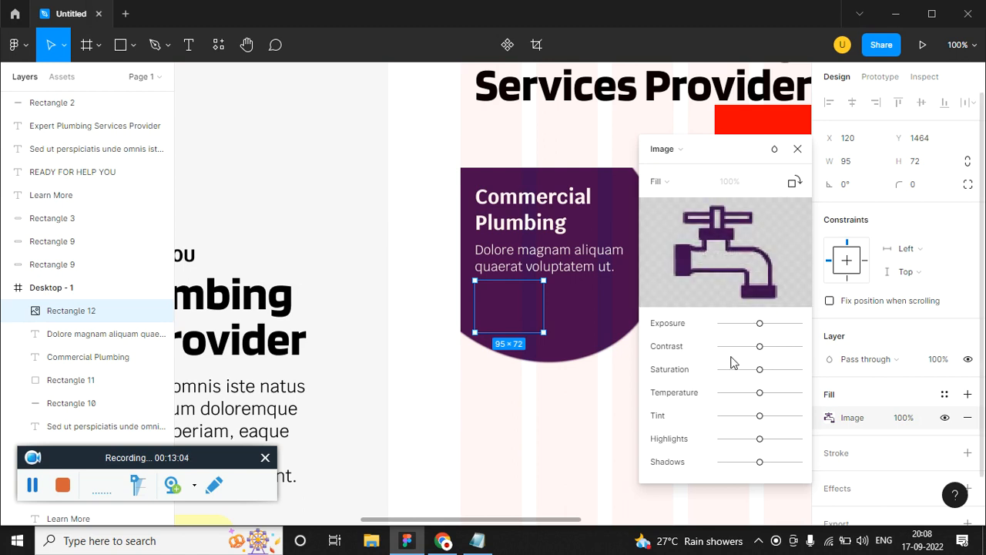
Step: Whiten the faucet image with exposure and shadows at maximum and contrast, saturation, temperature, tint and highlights at minimum
left_click_drag(721, 324, 804, 322)
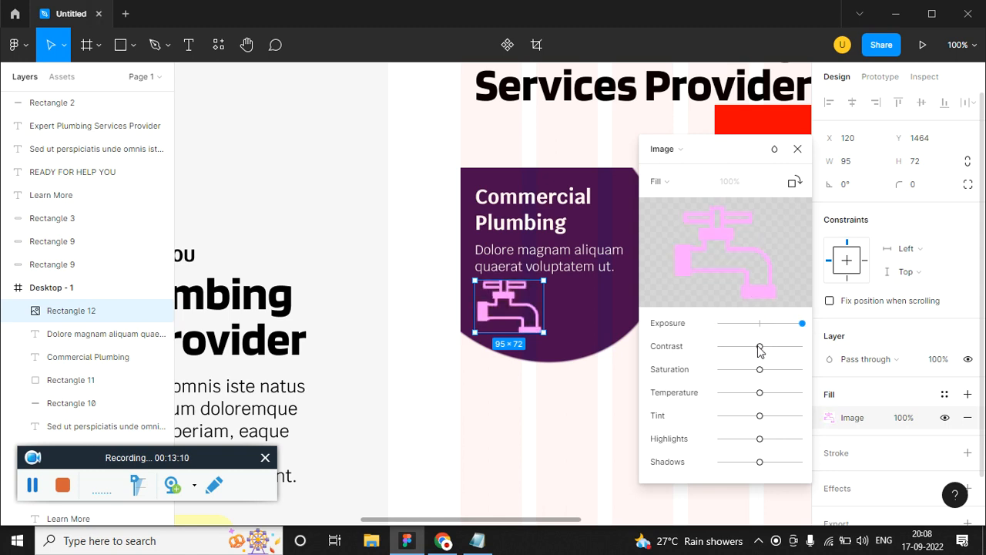
left_click_drag(759, 348, 717, 348)
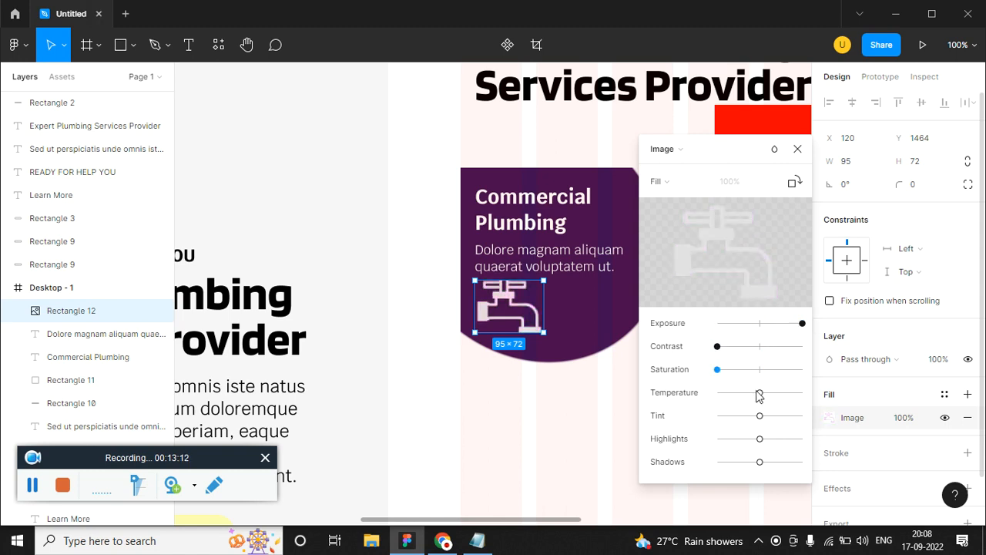
left_click_drag(733, 420, 701, 419)
left_click_drag(755, 466, 800, 462)
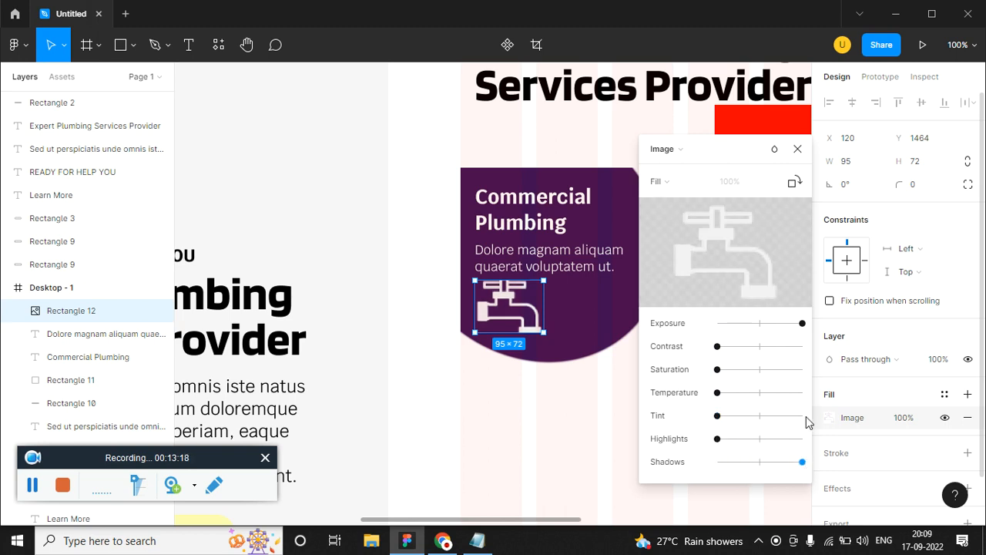
left_click(797, 149)
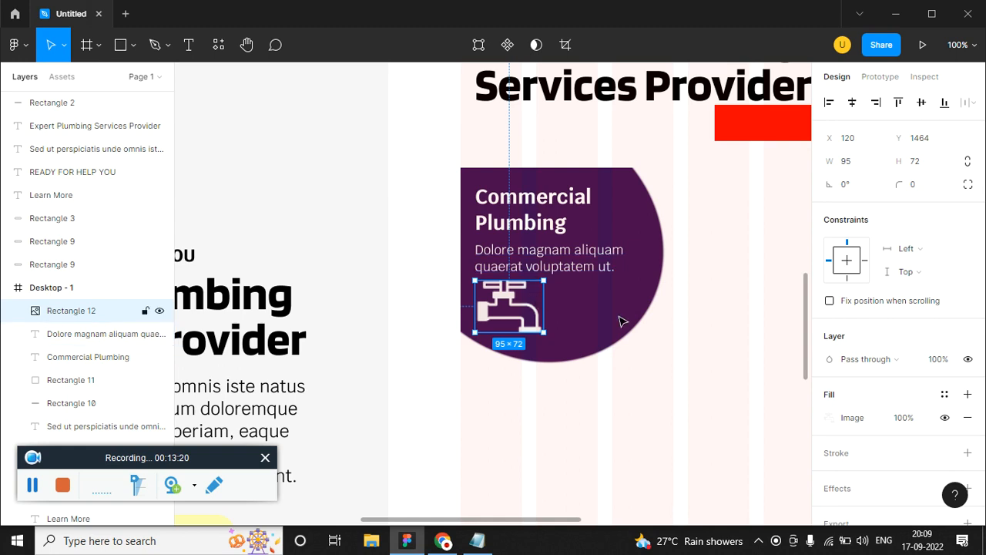
Step: Set the faucet image's scaling mode to Fit and move the icon down to Y 1467
left_click(833, 418)
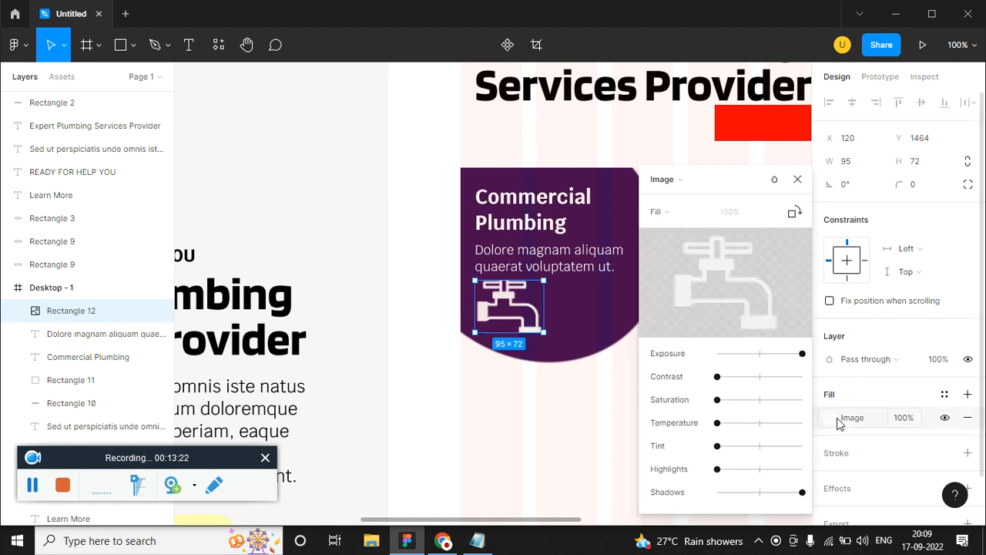
left_click(665, 212)
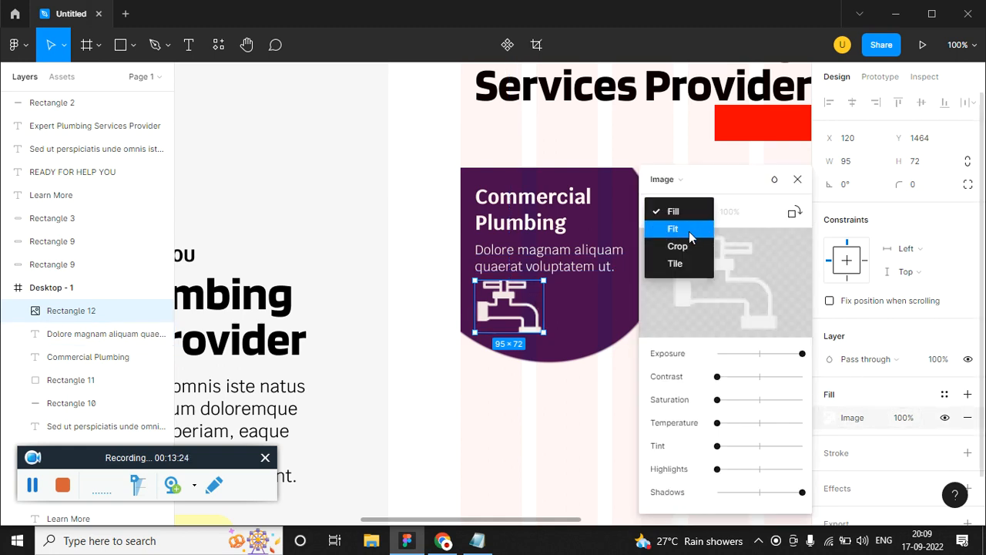
left_click(689, 231)
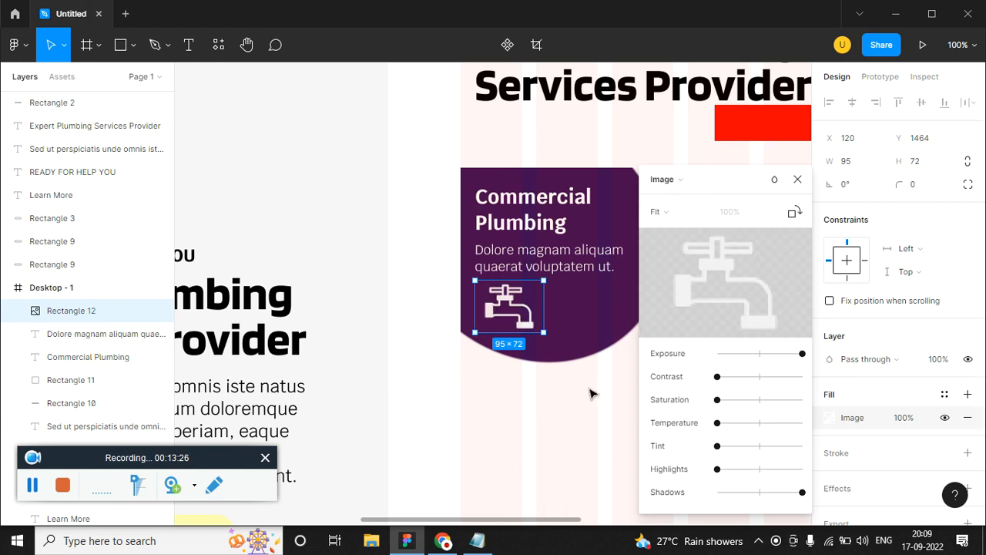
left_click(797, 179)
left_click(601, 418)
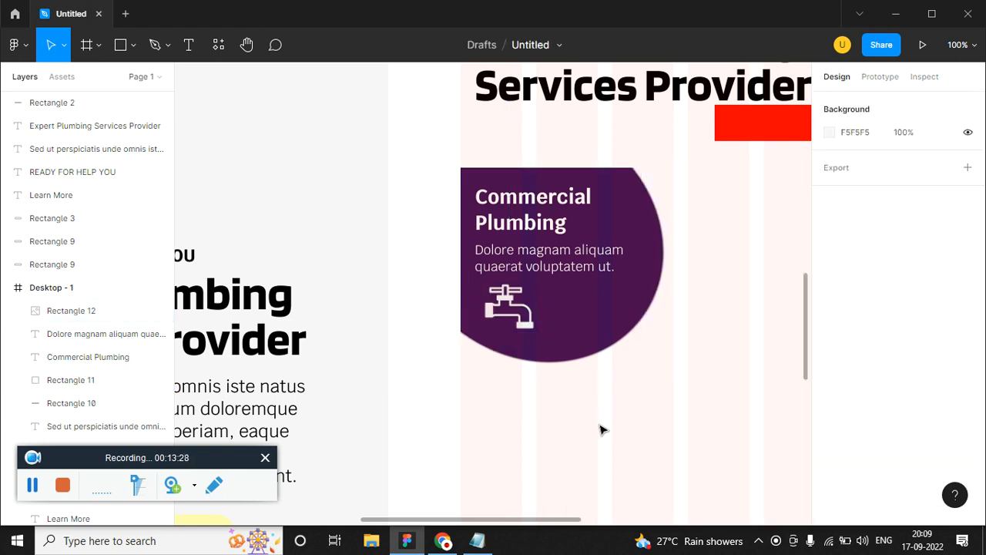
left_click(541, 331)
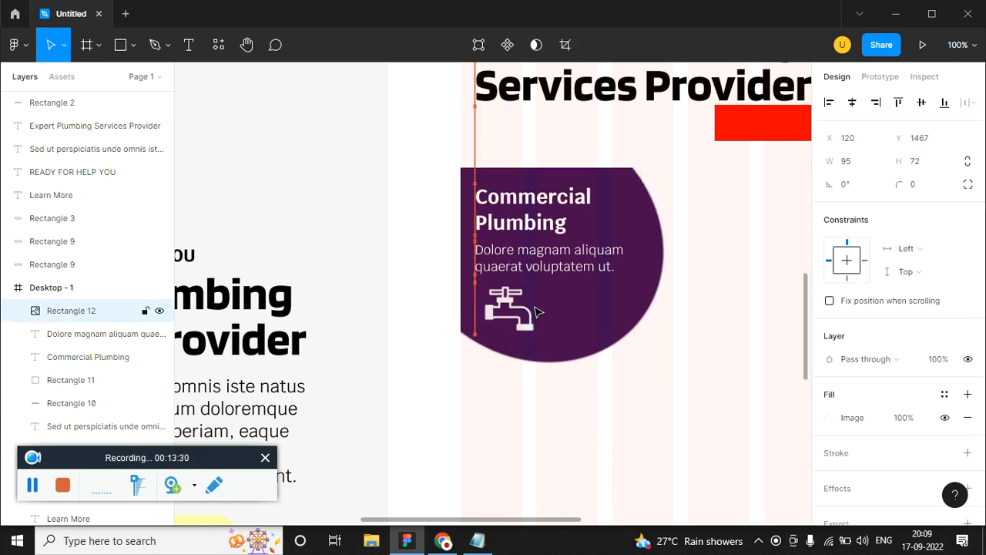
Step: Place a copy of the "Commercial Plumbing" title across the lower-right edge of the purple shape
left_click(574, 243)
left_click(560, 237)
left_click_drag(560, 236, 706, 346)
scroll(861, 421, "down", 1)
scroll(861, 422, "down", 1)
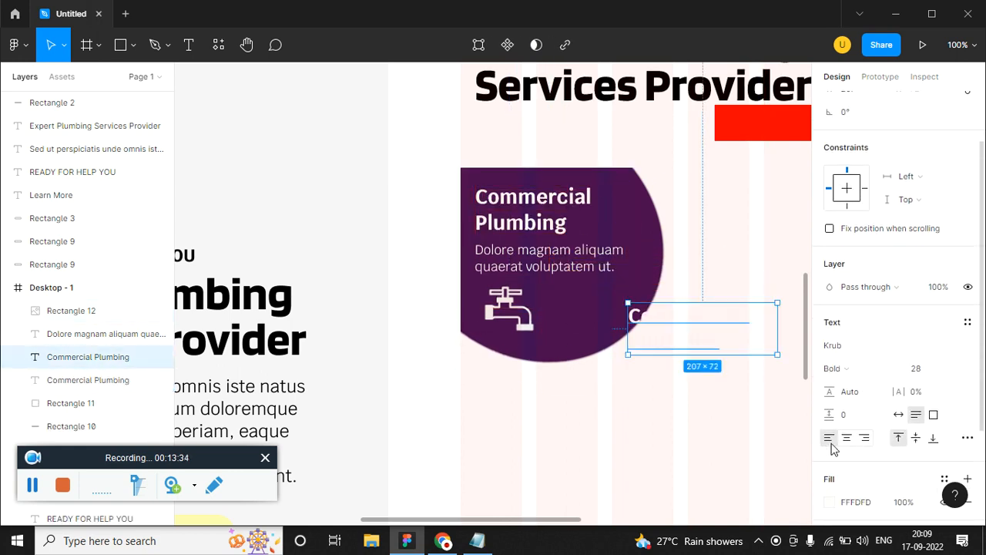
scroll(855, 416, "down", 1)
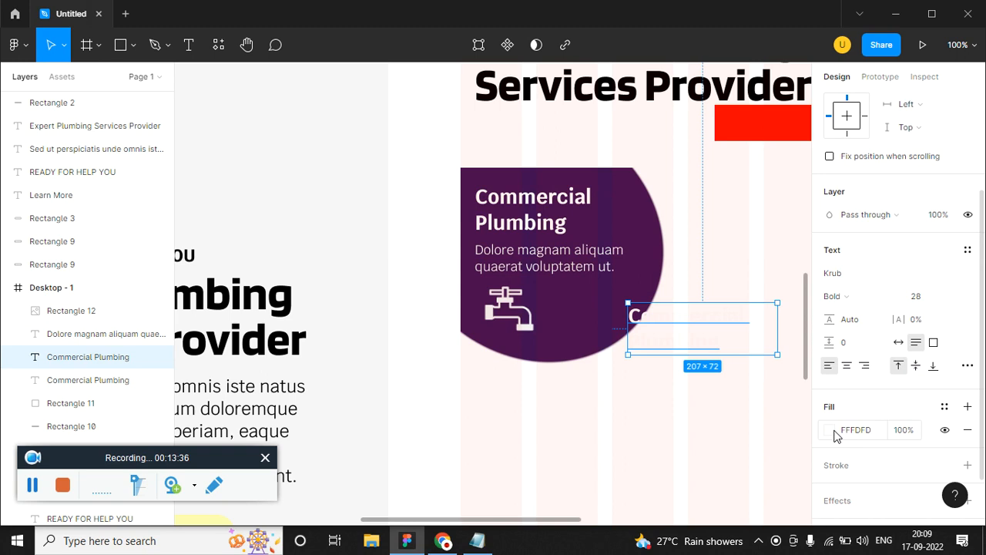
left_click(829, 430)
left_click_drag(620, 297, 608, 339)
left_click(674, 314)
key("ctrl+z")
key("ctrl+z")
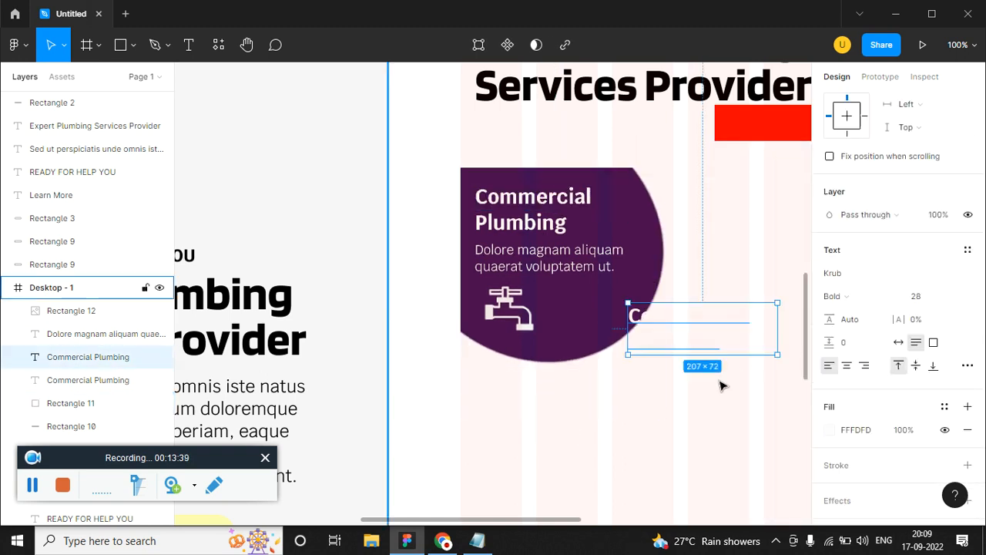
Step: Change the copied title's fill colour to the near-black 1D1818
left_click(830, 430)
left_click(665, 317)
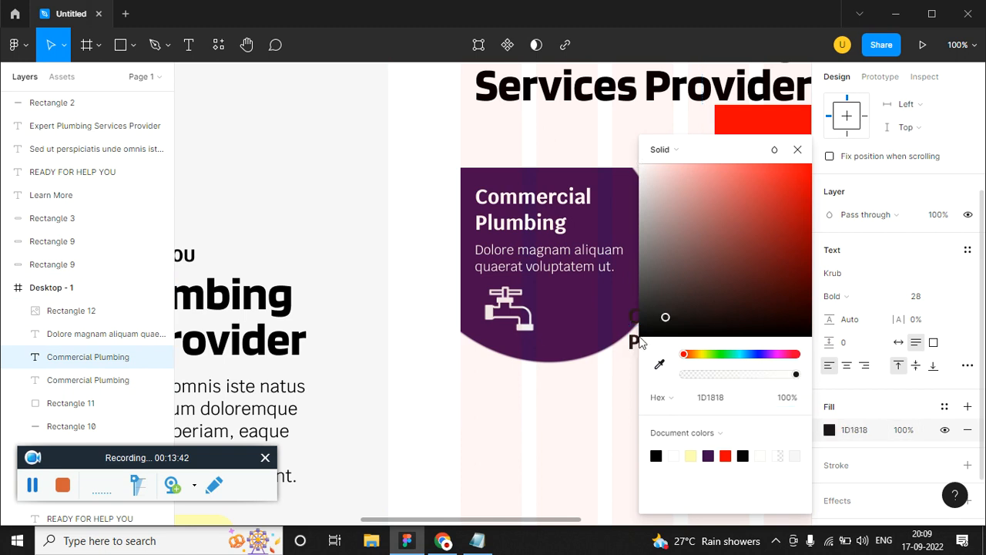
Step: Replace the copied "Commercial Plumbing" title's text with "01."
left_click(603, 390)
left_click(675, 339)
double_click(675, 339)
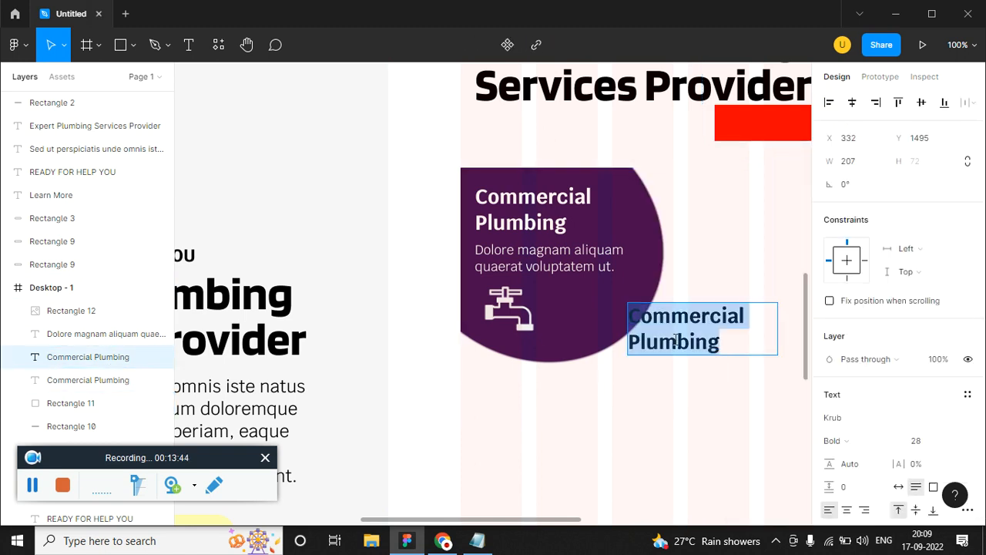
type("0.1")
key("ctrl+a")
type("0")
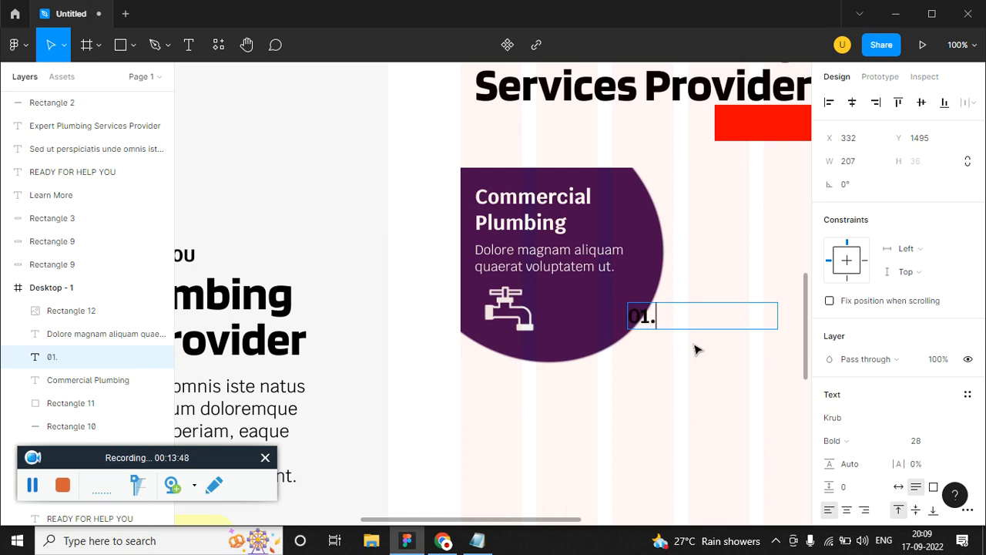
Step: Enlarge the "01." label's font size to 45
key("ctrl+a")
left_click(920, 445)
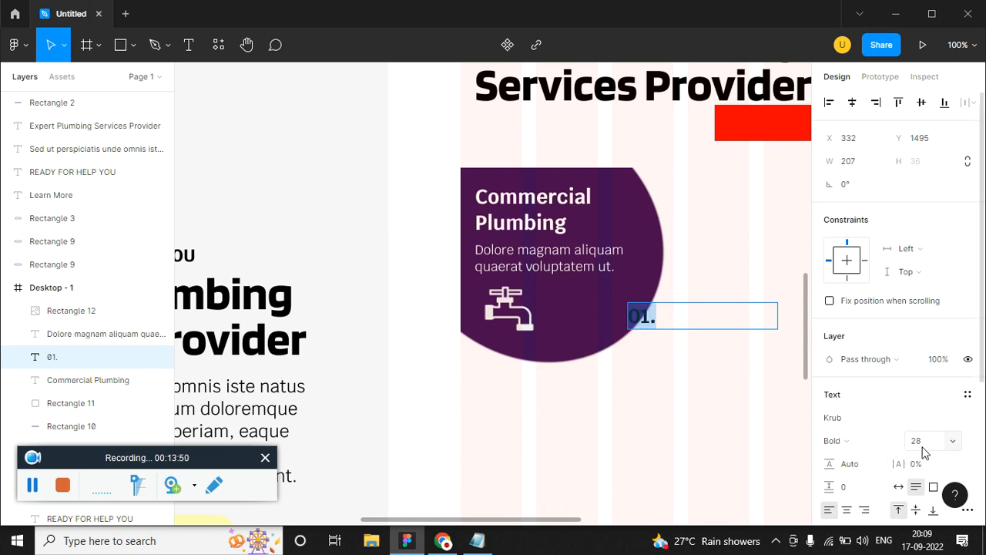
key("Return")
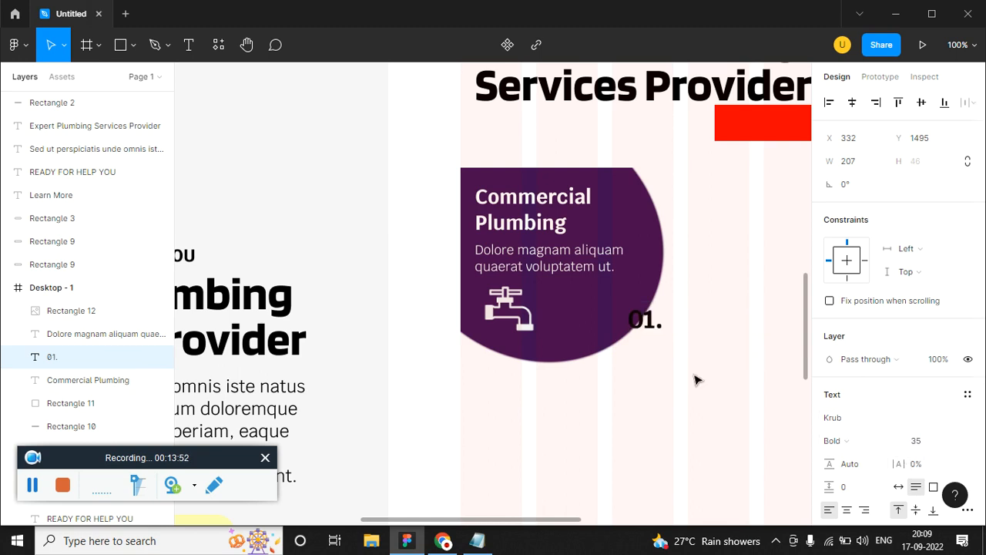
left_click(649, 327)
left_click(919, 445)
type("45")
key("Return")
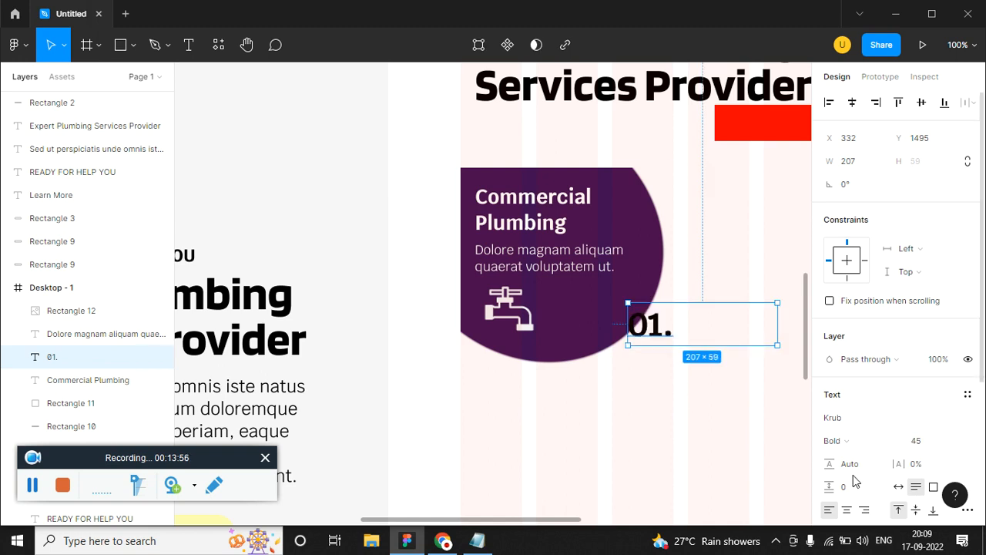
Step: Move the "01." label to about X 333, Y 1528 at the purple shape's lower-right edge and narrow its text box to 63
left_click_drag(735, 326, 656, 350)
left_click(675, 335)
left_click(727, 359)
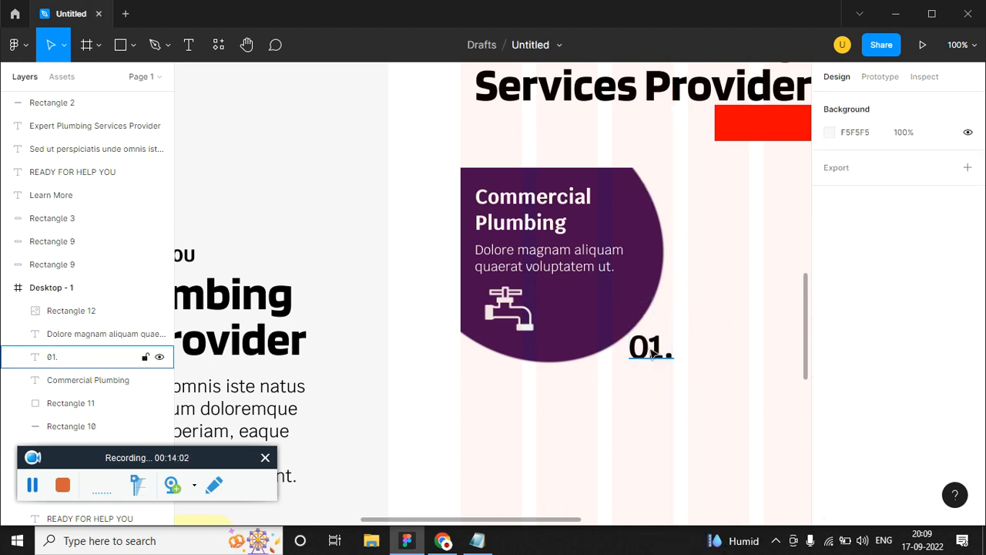
left_click(651, 352)
left_click(651, 352)
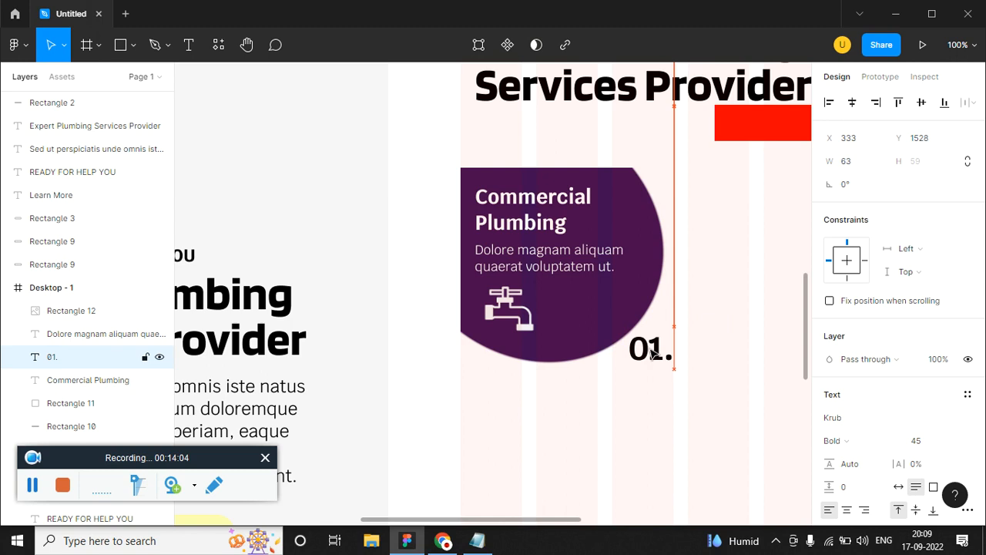
left_click(726, 346)
Step: Select all elements of the purple Commercial Plumbing card, including its icon and "01." label
key("ctrl+minus")
scroll(727, 346, "right", 3)
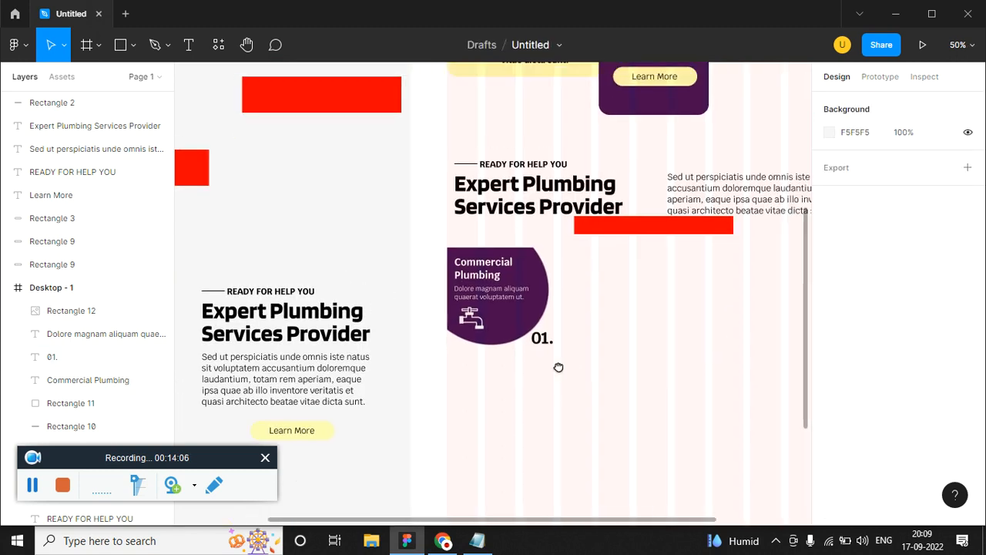
left_click_drag(544, 371, 376, 259)
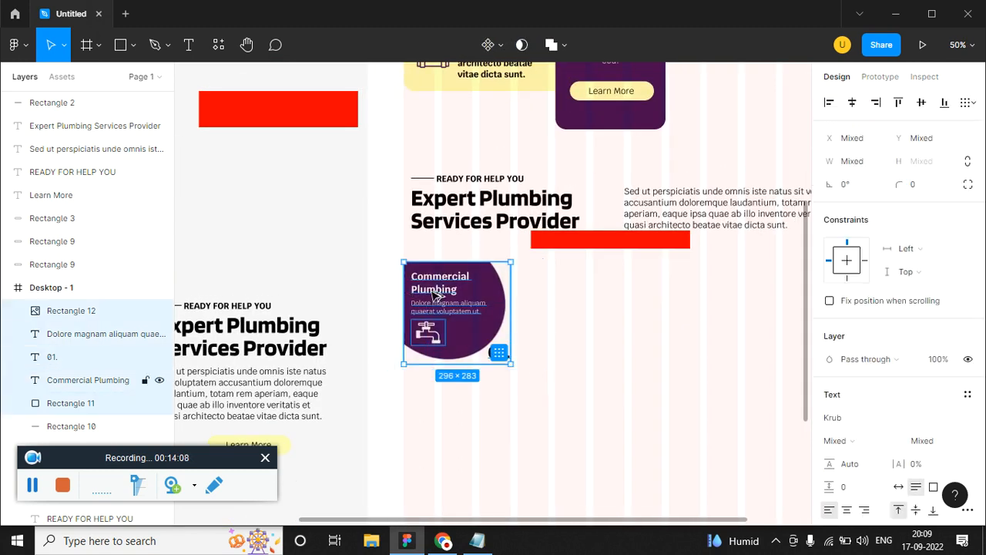
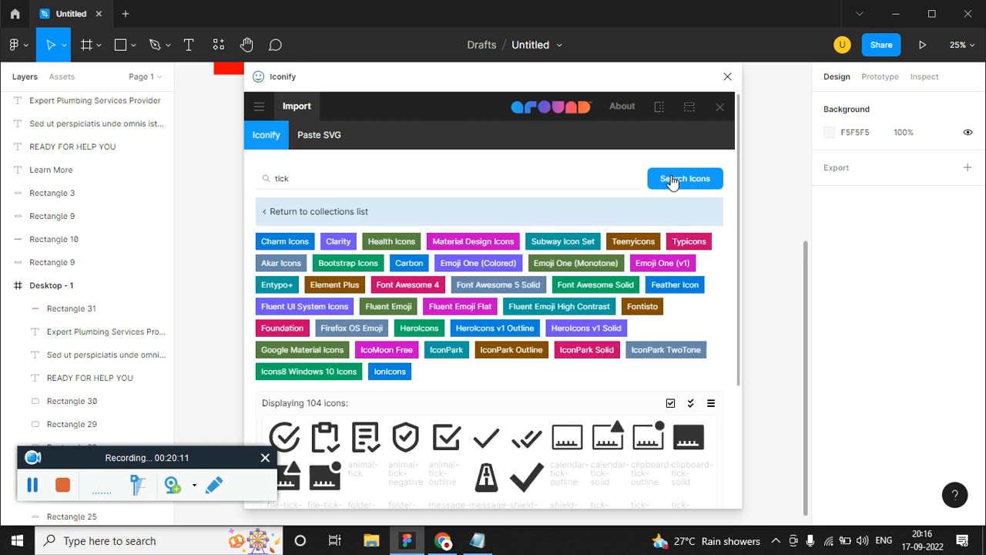
Step: Import the teenyicons tick-circle-outline icon from the Iconify tick results and close the plugin
scroll(529, 362, "down", 1)
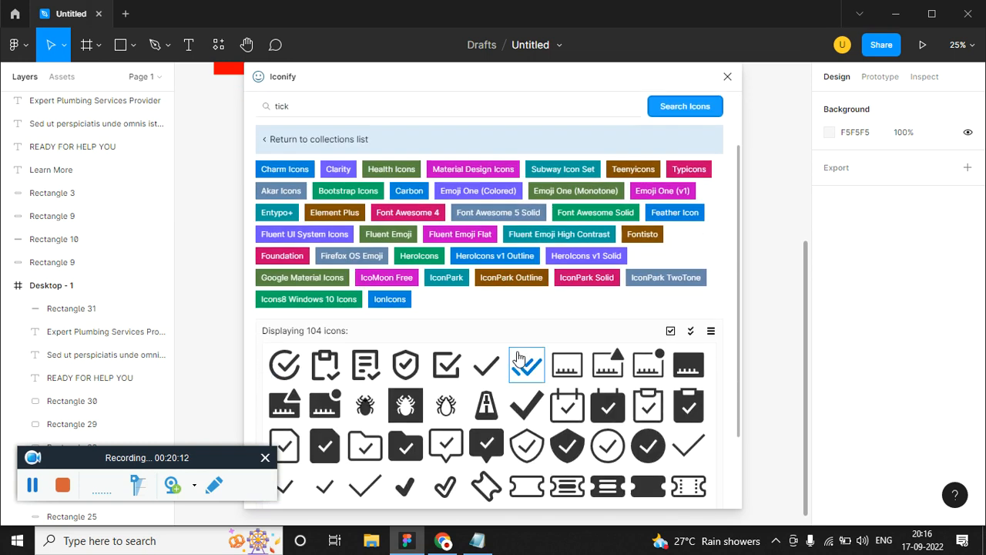
left_click(608, 446)
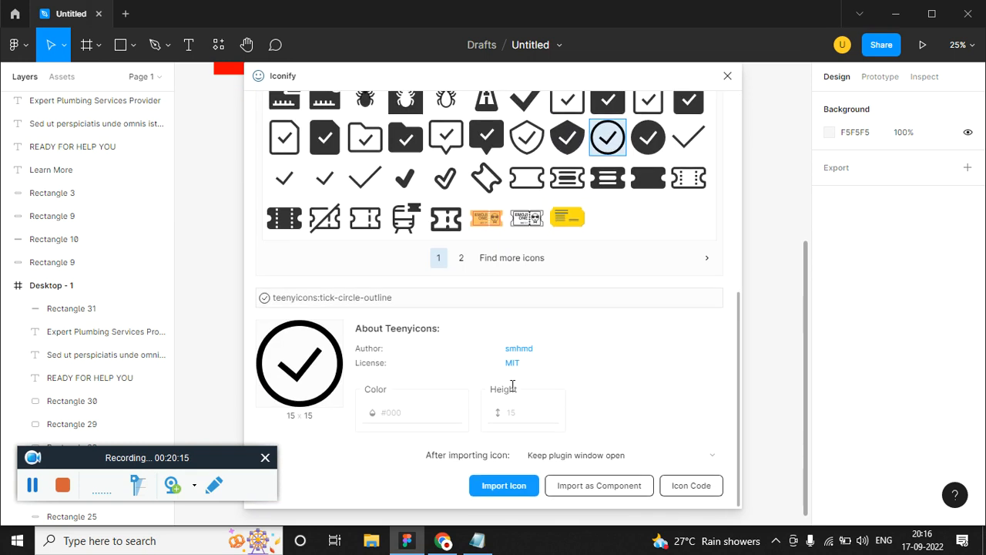
left_click(504, 490)
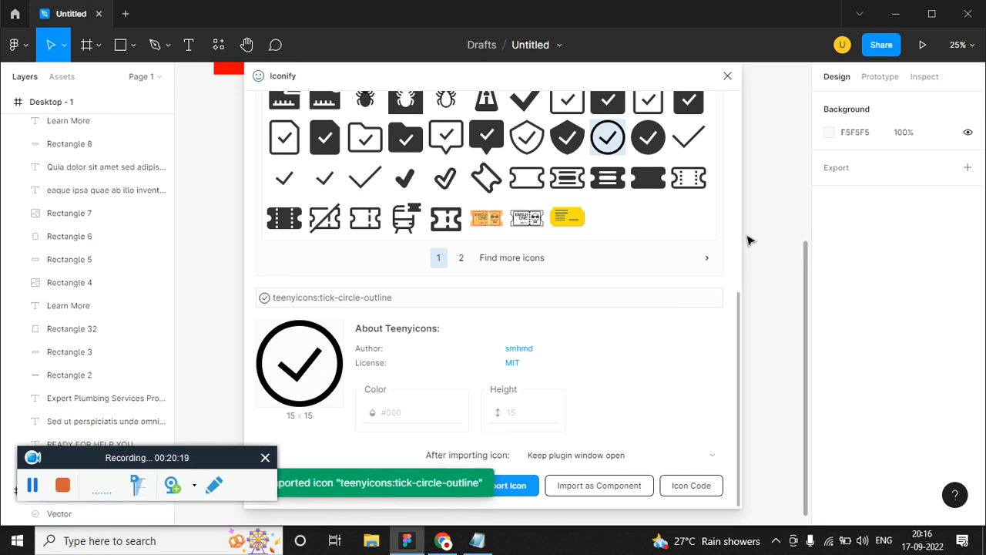
left_click(726, 75)
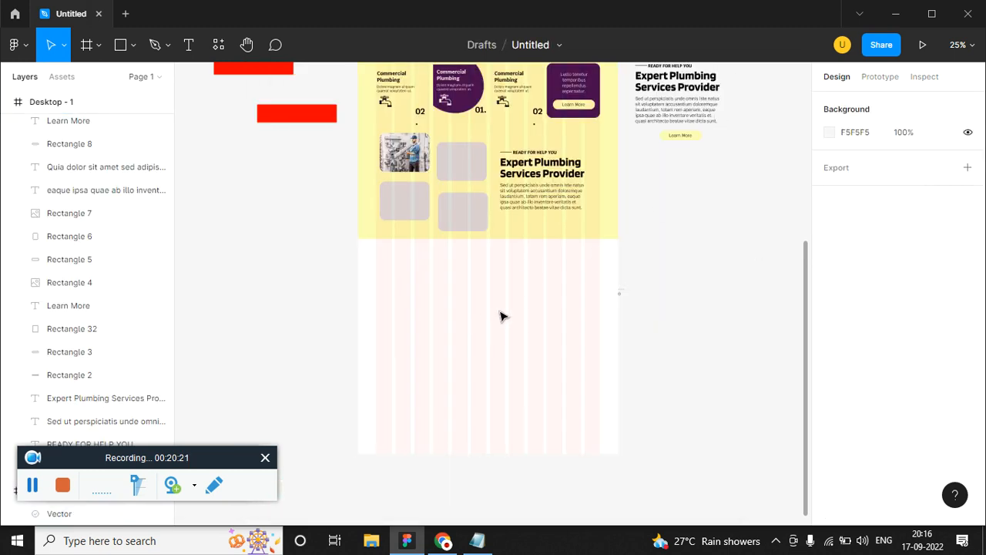
Step: Try to enlarge the vector inside the tick icon's frame to about 69 × 69
scroll(484, 330, "up", 3)
scroll(507, 309, "down", 4)
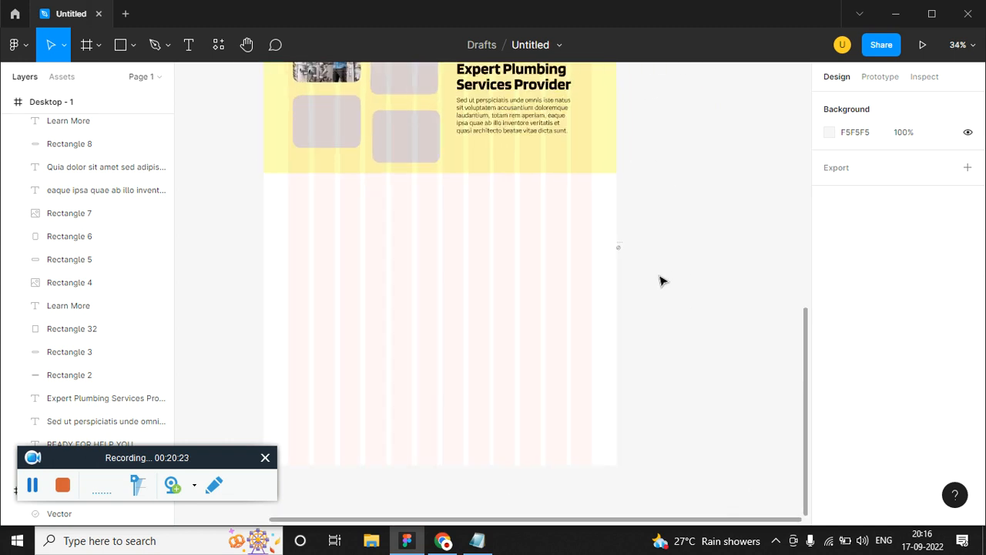
scroll(669, 280, "up", 5)
left_click_drag(603, 212, 577, 196)
left_click(630, 213)
scroll(593, 185, "up", 3)
mouse_move(613, 265)
left_mouse_down()
mouse_move(577, 211)
mouse_move(617, 255)
left_mouse_up()
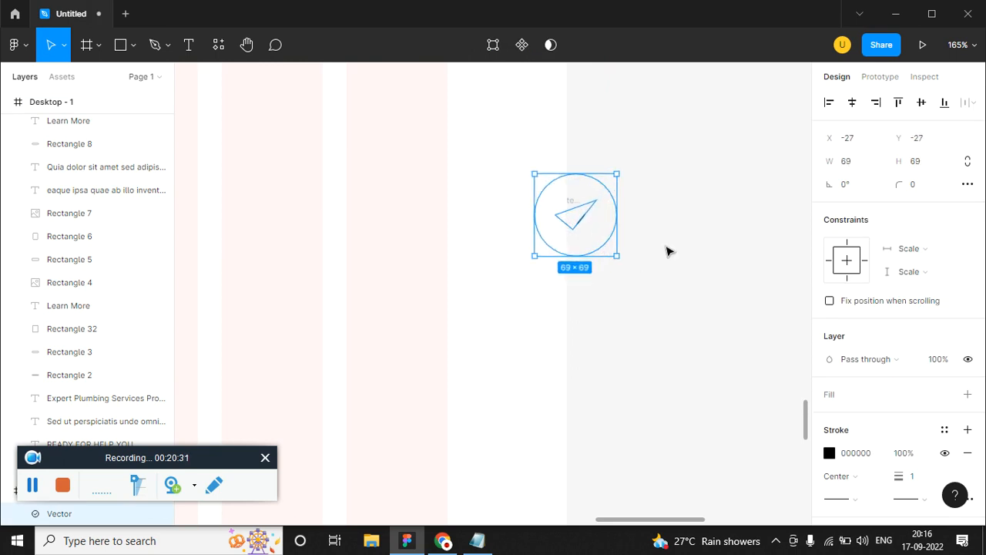
Step: Undo the resizing of the tick icon's inner vector
left_click(669, 251)
key("ctrl+z")
left_click(666, 272)
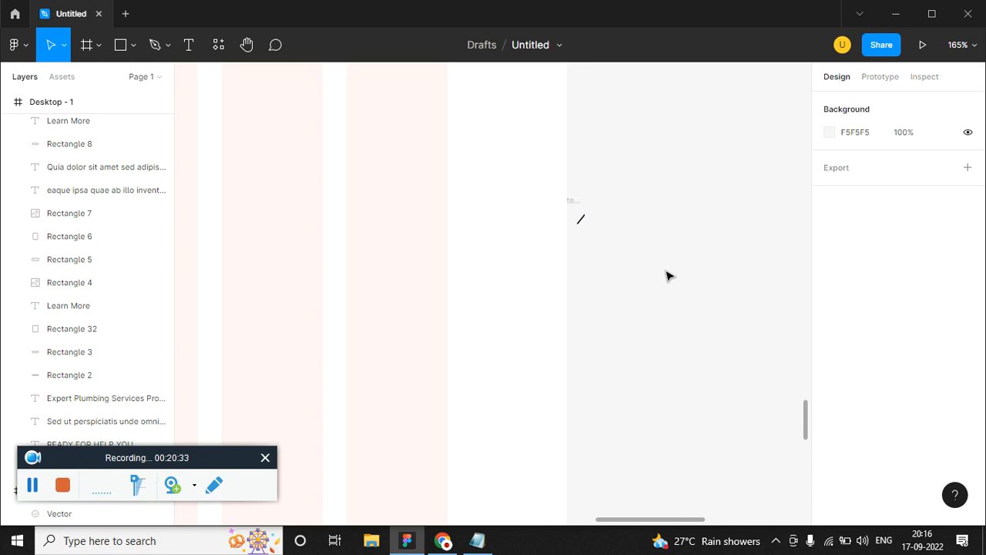
key("ctrl+z")
key("ctrl+z")
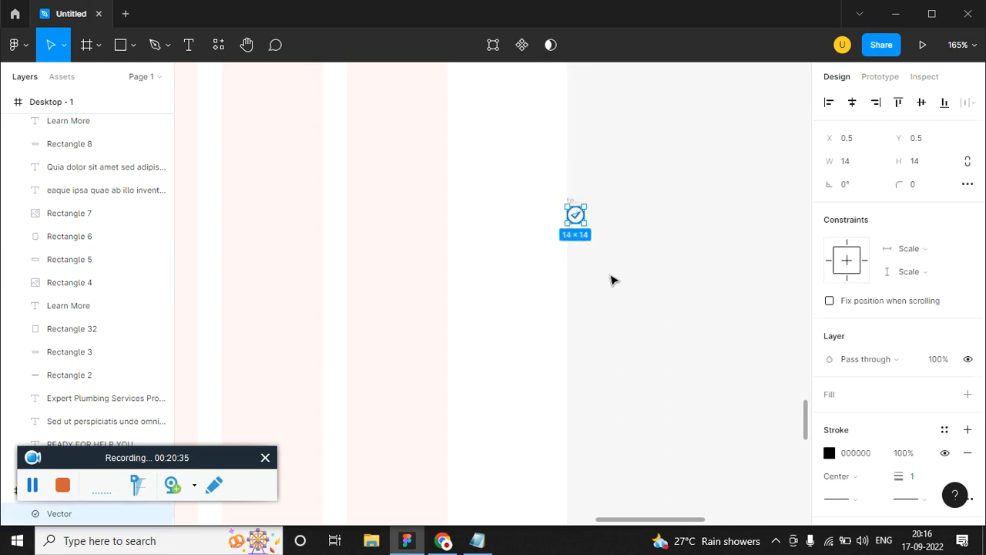
Step: Enlarge the whole tick-circle-outline frame to about 73 × 73 and place it on the canvas just outside the page's edge
left_click(600, 270)
left_click(584, 220)
left_click_drag(114, 462, 239, 416)
left_click(76, 497)
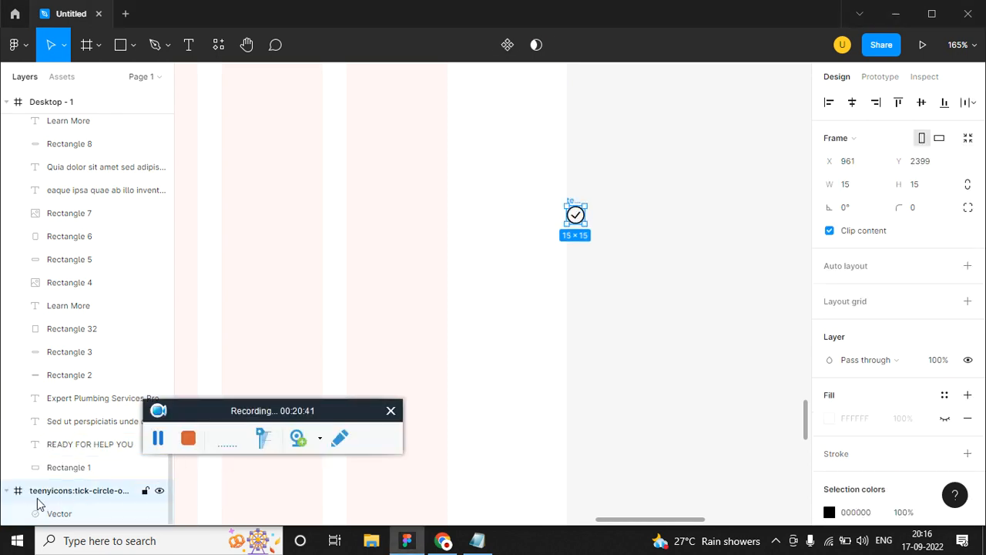
left_click_drag(586, 224, 709, 221)
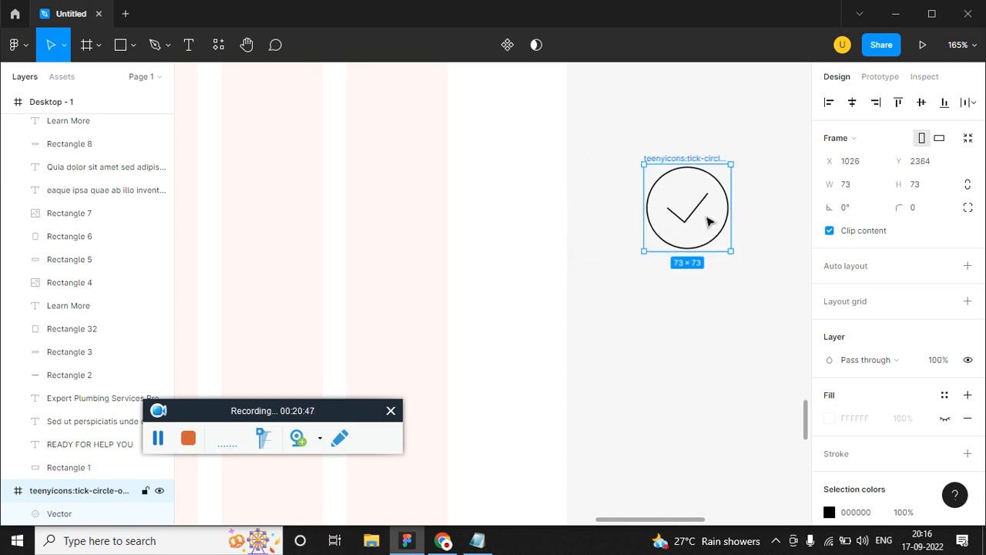
Step: Move the tick icon into the yellow section below the paragraph and shift the yellow background up to Y 717
key("minus")
key("minus")
left_click_drag(596, 288, 339, 182)
left_click(625, 358)
left_click(583, 324)
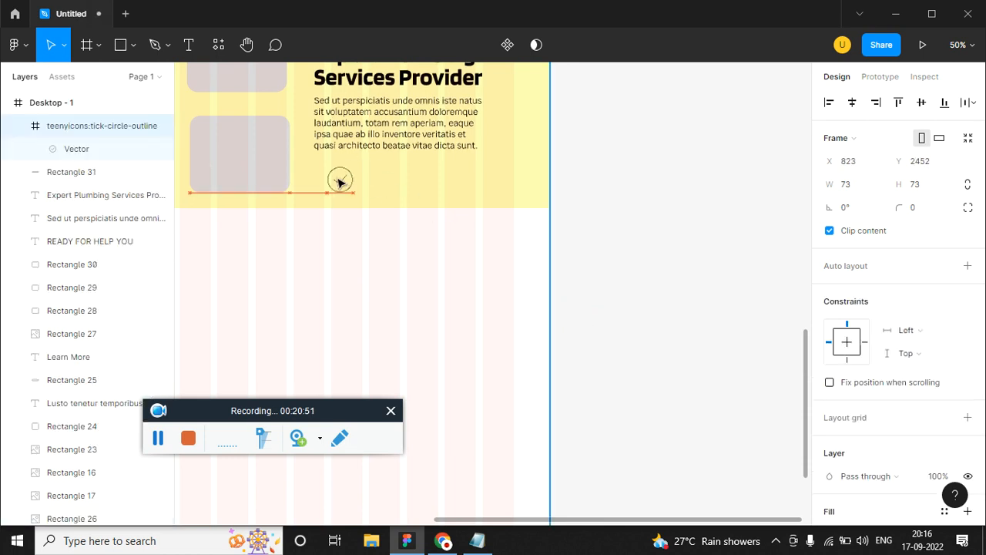
left_click(407, 190)
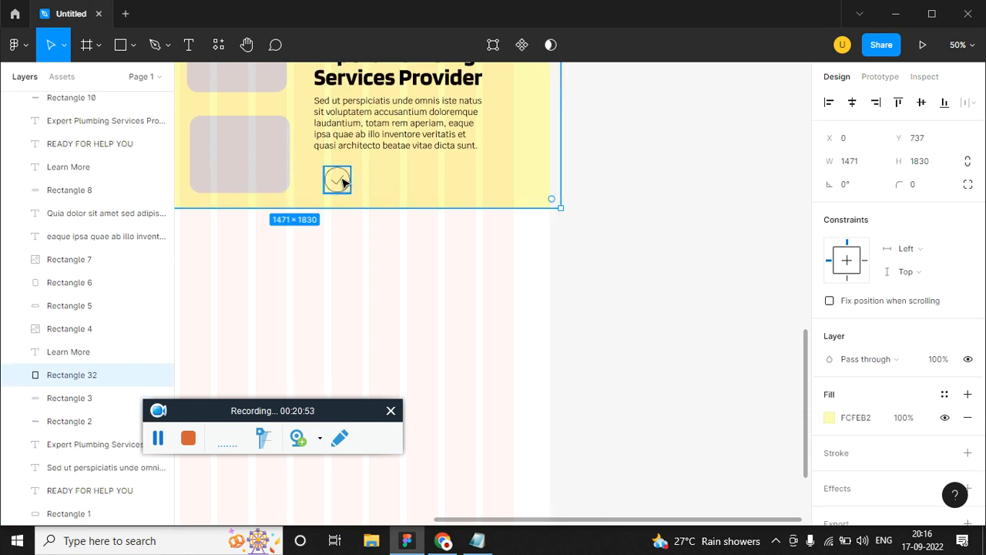
key("Escape")
Step: Draw a rectangle about 504 × 128 around the tick icon and send it behind the icon
left_click(135, 46)
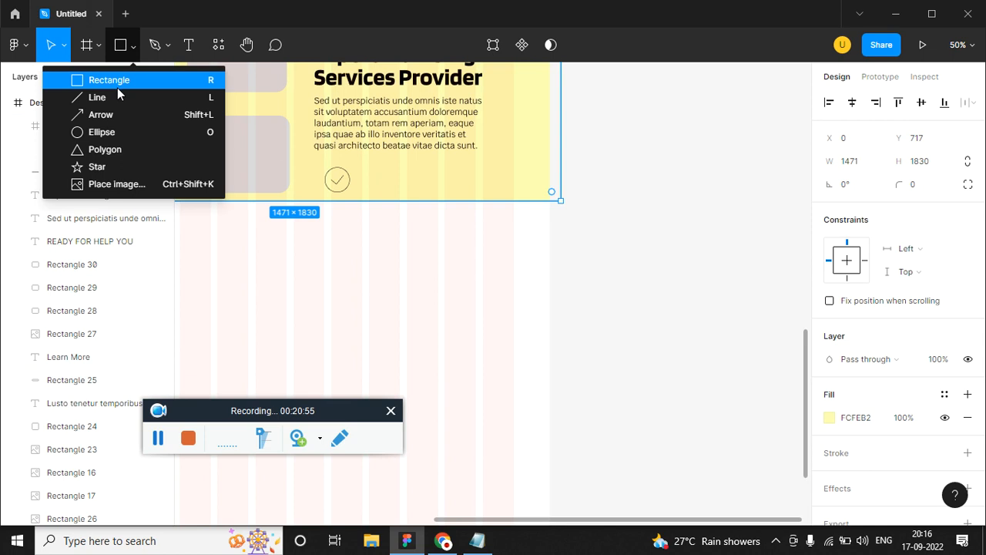
left_click(117, 87)
mouse_move(314, 155)
left_mouse_down()
mouse_move(469, 209)
mouse_move(495, 201)
left_mouse_up()
key("ctrl+bracketleft")
key("ctrl+bracketleft")
key("ctrl+bracketleft")
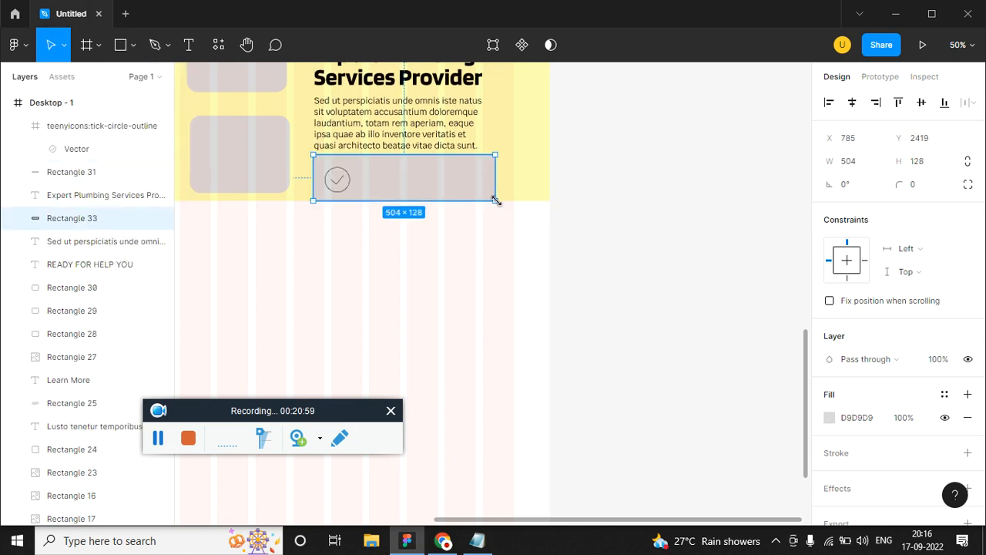
Step: Set the fill colour of the rectangle behind the tick icon to white FFFFFF
left_click(828, 417)
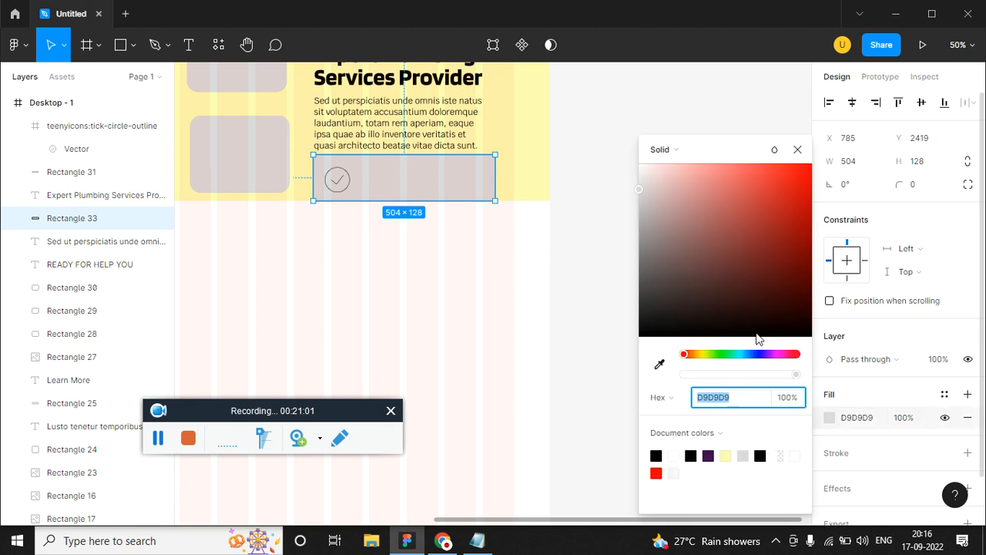
type("ffffff")
key("Return")
left_click(763, 159)
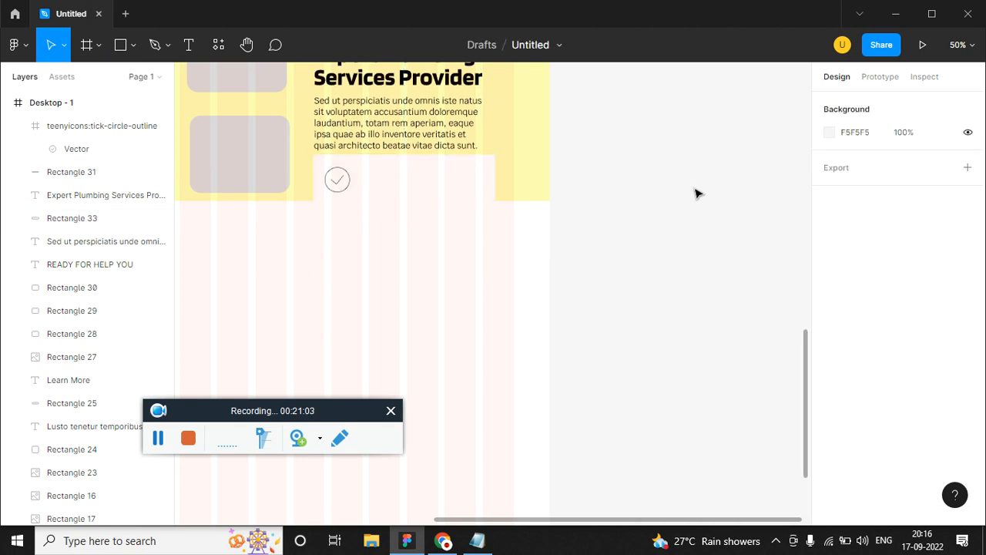
Step: Extend the yellow background's lower edge past the white rectangle
scroll(616, 210, "down", 4)
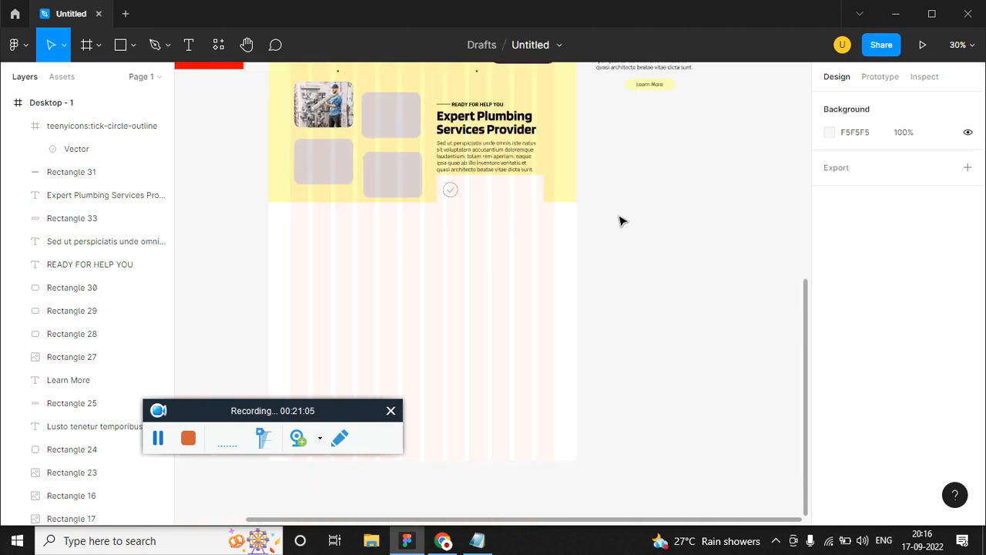
left_click(556, 192)
left_click_drag(424, 199, 423, 218)
left_click(598, 211)
Step: Check the reference image's "That's How Do We Work" section in Chrome, and draw a rectangle about 295 × 288 below the yellow section in Figma
key("alt+Tab")
scroll(593, 316, "down", 5)
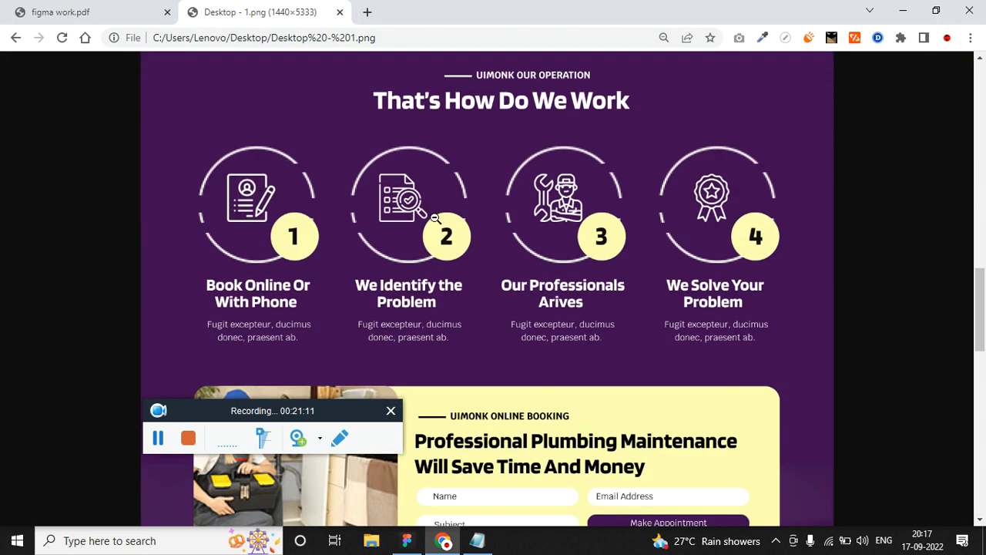
key("alt+Tab")
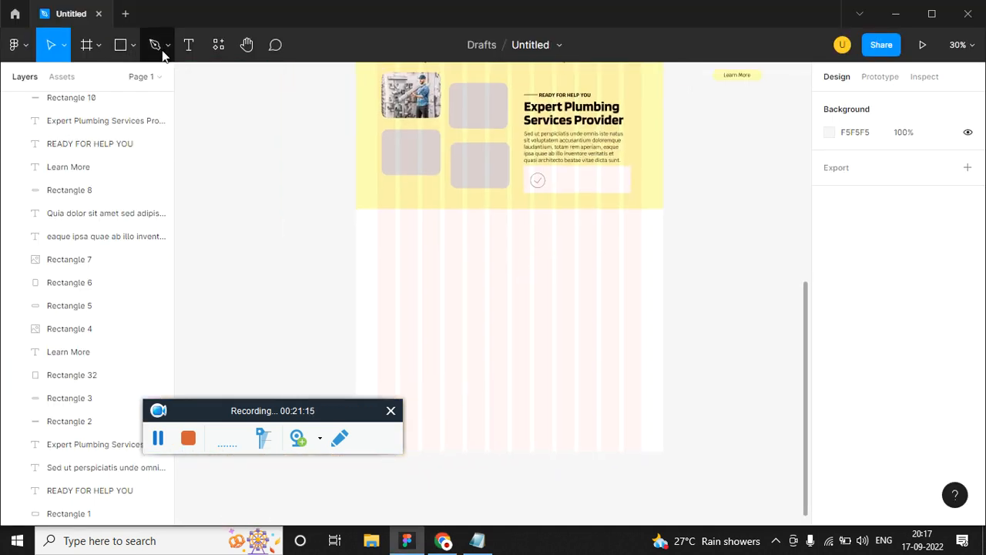
left_click(134, 51)
left_click(136, 81)
mouse_move(378, 233)
left_mouse_down()
mouse_move(438, 280)
mouse_move(444, 301)
left_mouse_up()
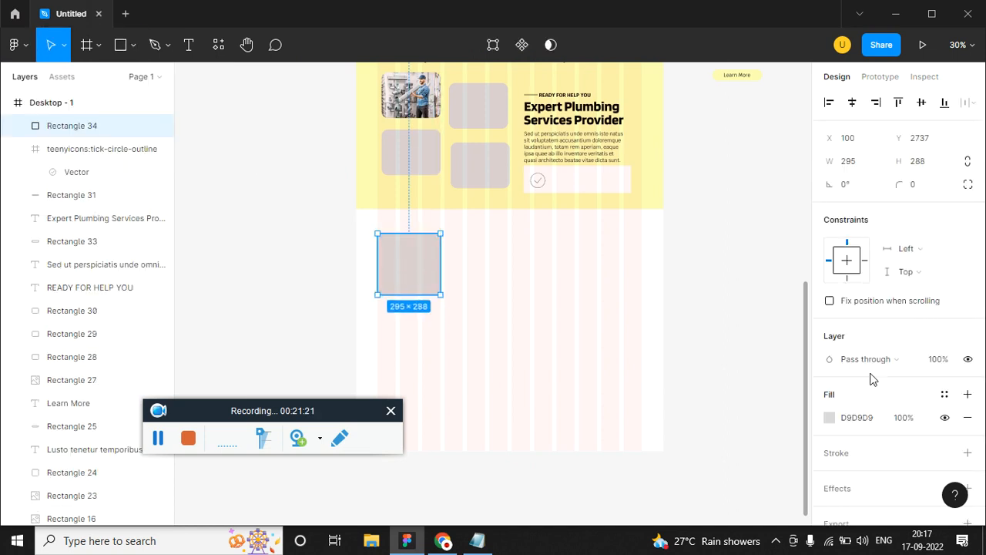
Step: Change the new rectangle's fill to an image, using the picture of the broken circle outline
left_click(830, 417)
left_click(673, 150)
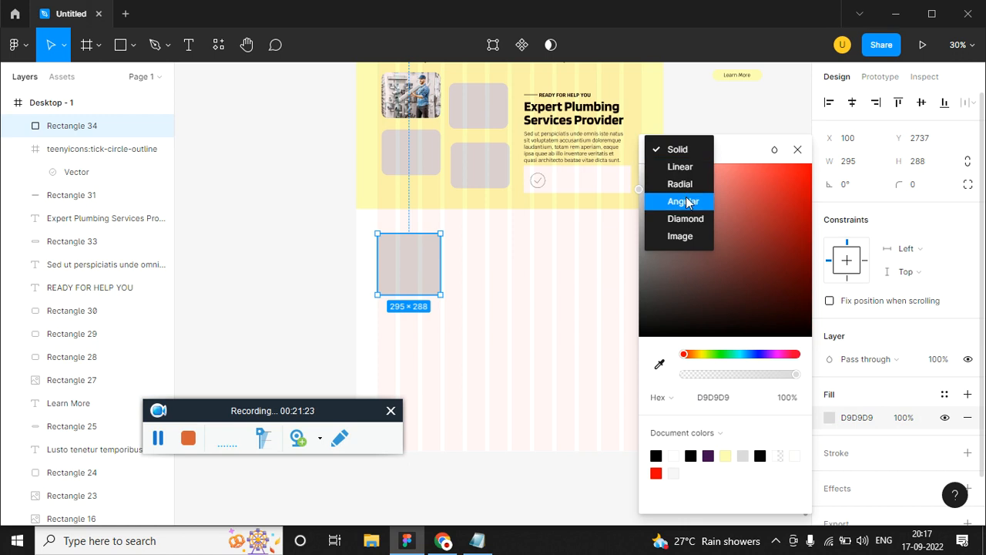
left_click(680, 236)
left_click(697, 252)
left_click(262, 202)
double_click(261, 202)
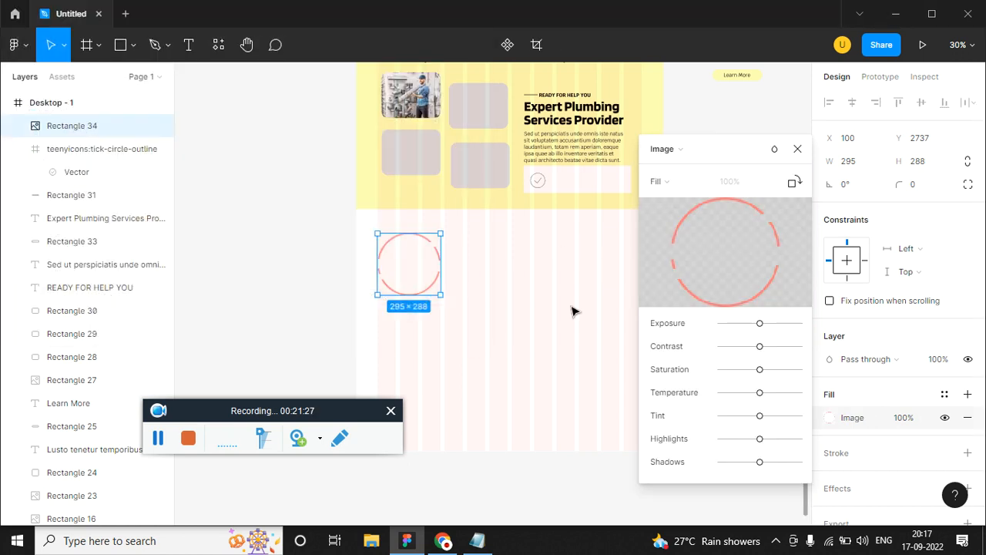
Step: Darken the broken circle image by setting its exposure to minimum
left_click_drag(759, 323, 731, 324)
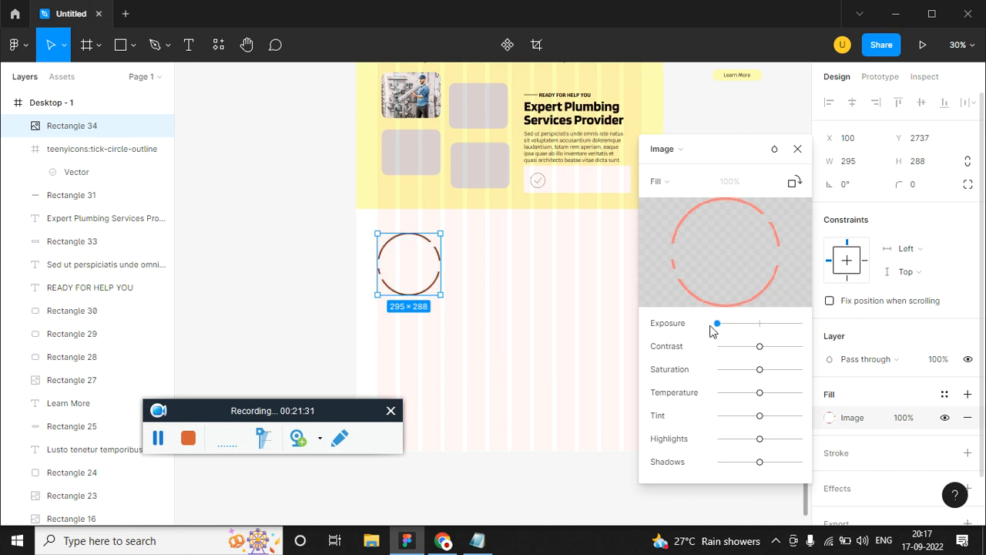
left_click_drag(710, 330, 544, 331)
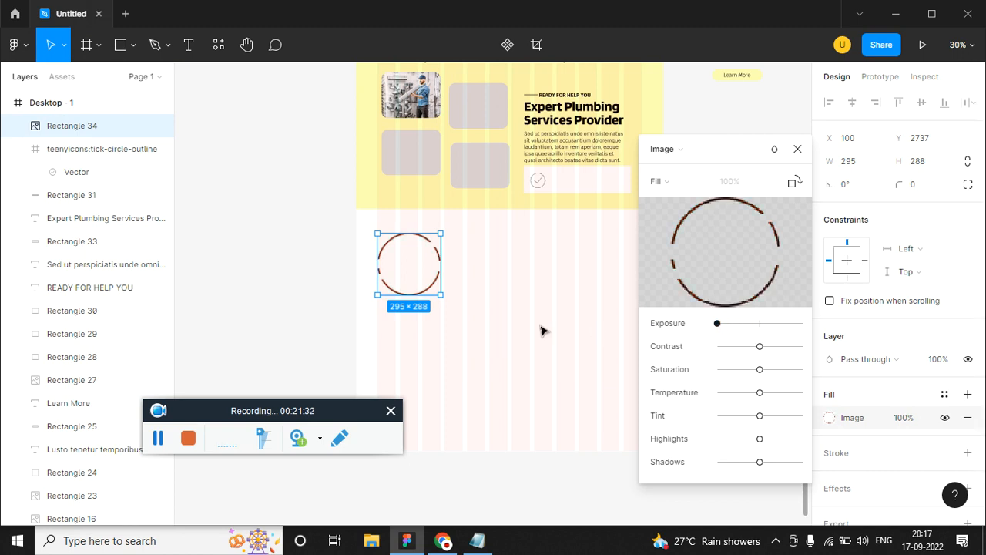
left_click(798, 149)
Step: Draw a rectangle about 1440 × 633 directly below the yellow section and fill it with purple 400D51
left_click(134, 50)
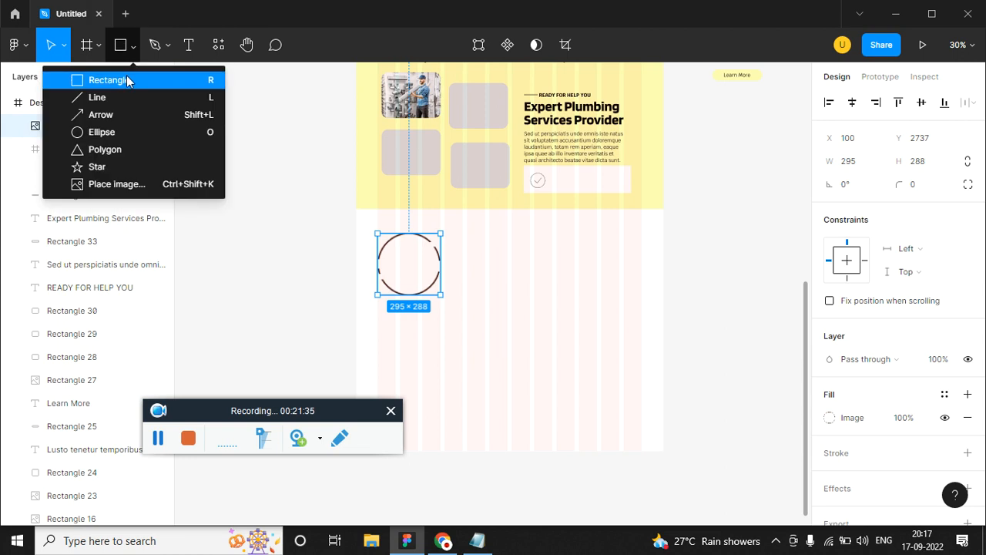
left_click(85, 80)
left_click_drag(356, 209, 664, 348)
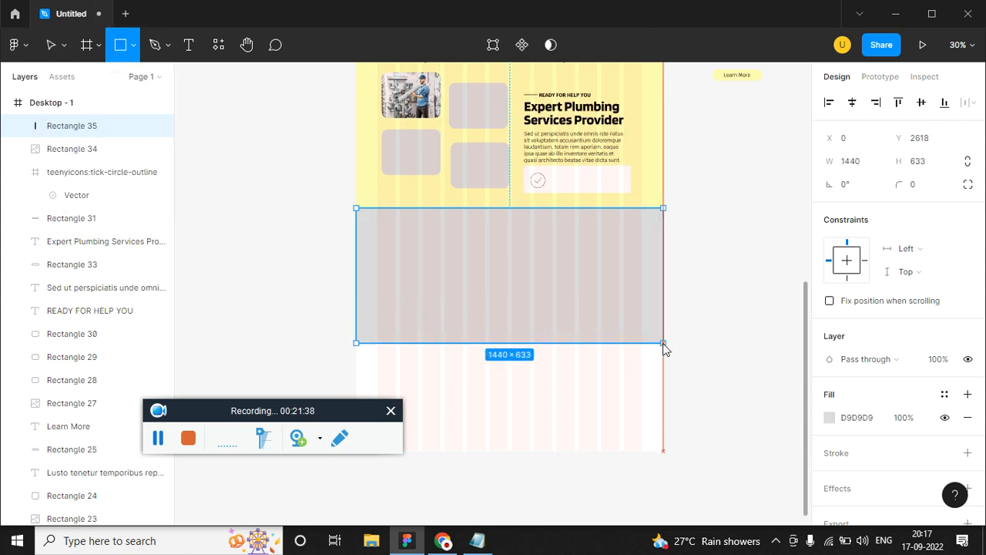
left_click(828, 418)
left_click(709, 455)
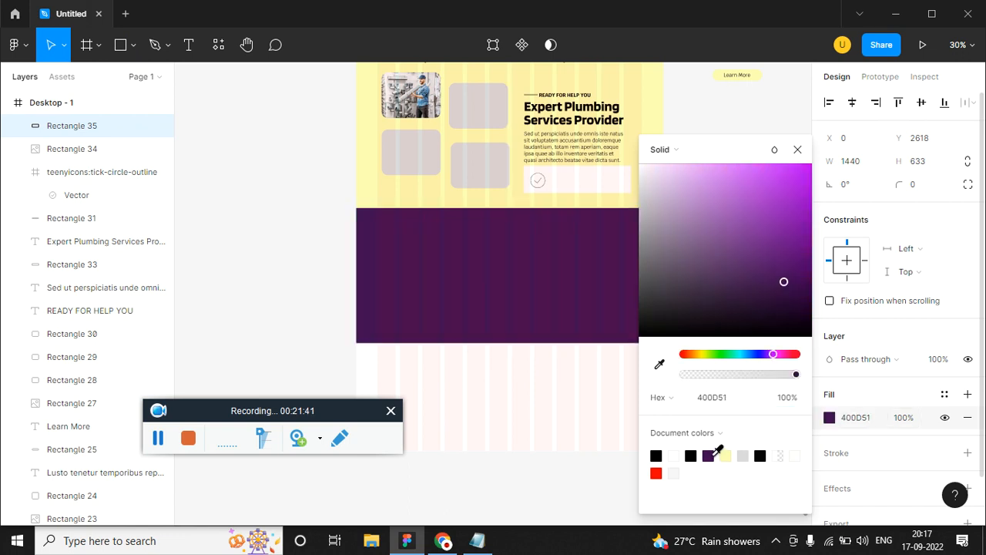
Step: Send the purple rectangle backward behind the broken circle and the yellow section, and shift it slightly into place
left_click(437, 296)
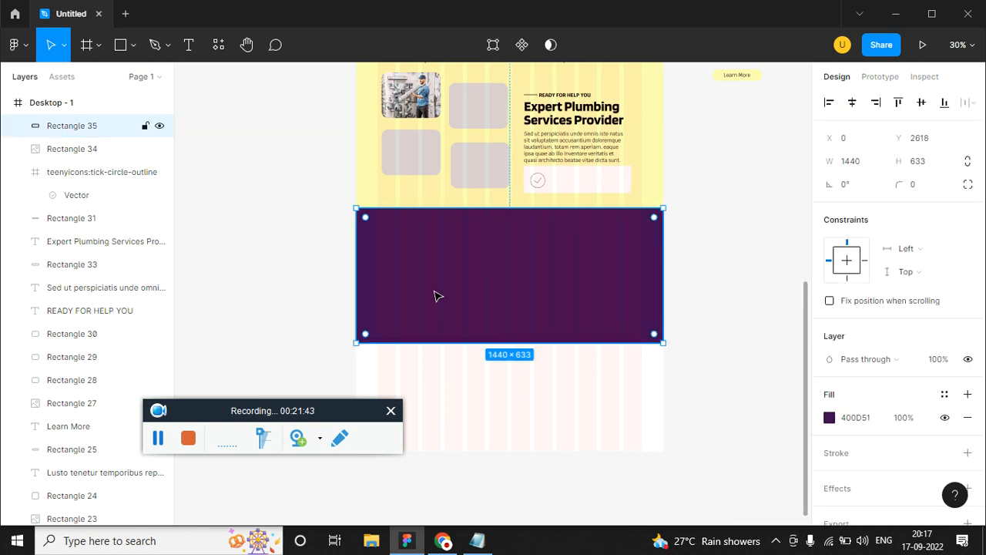
key("ctrl+bracketleft")
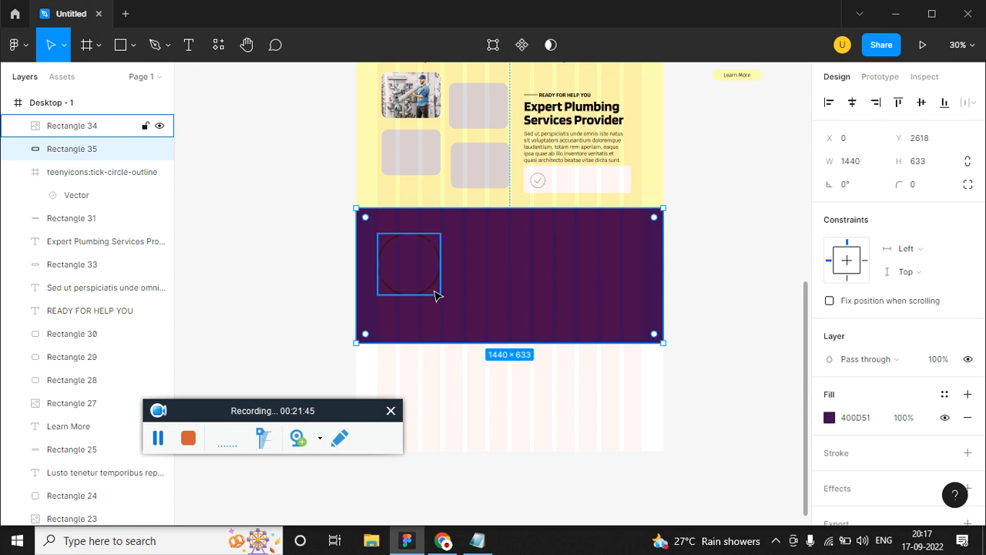
key("ctrl+bracketleft")
key("ctrl+bracketleft")
key("ctrl+bracketleft")
key("ctrl+bracketleft")
key("ctrl+bracketleft")
key("ctrl+bracketleft")
key("ctrl+bracketleft")
key("ctrl+bracketleft")
key("ctrl+bracketleft")
key("ctrl+bracketleft")
key("ctrl+bracketleft")
key("ctrl+bracketleft")
key("ctrl+bracketleft")
key("ctrl+bracketleft")
key("ctrl+bracketleft")
key("ctrl+bracketleft")
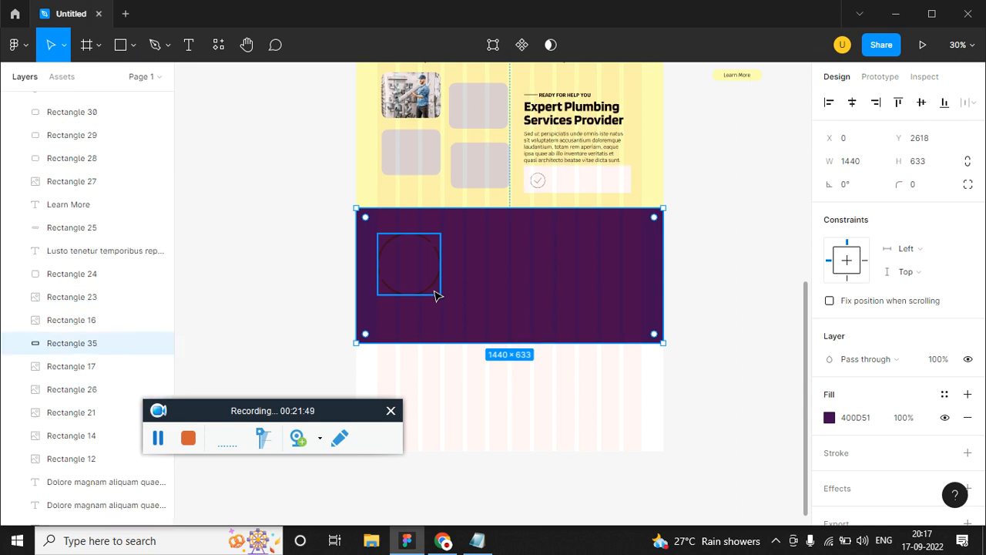
mouse_move(561, 303)
left_mouse_down()
mouse_move(544, 365)
mouse_move(544, 302)
left_mouse_up()
Step: Lighten the broken circle image by setting its exposure to maximum
left_click(424, 288)
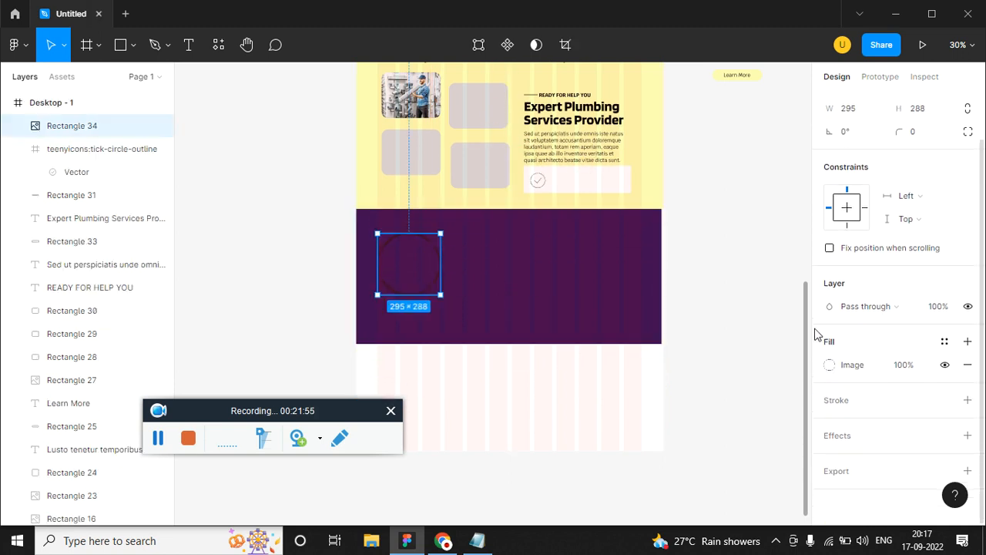
left_click(830, 365)
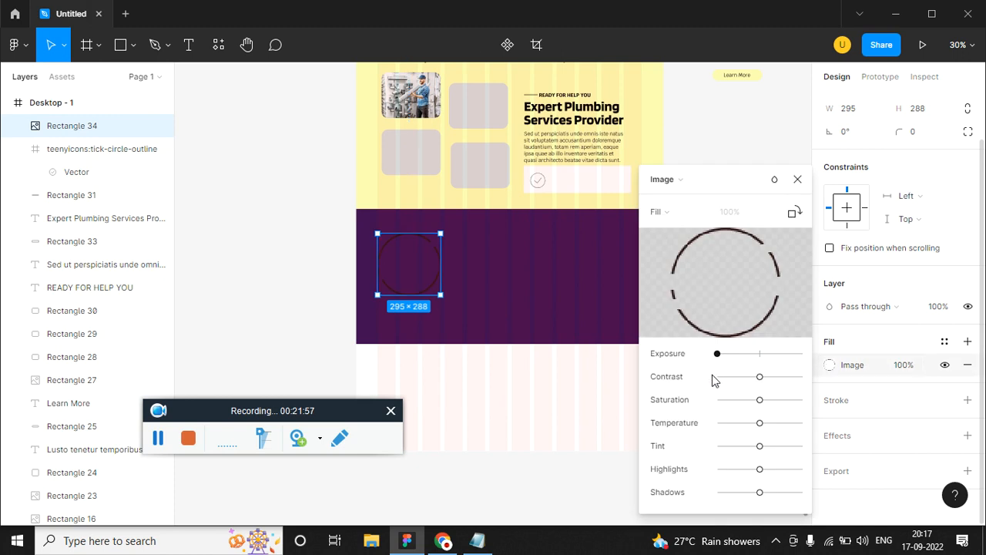
left_click_drag(718, 354, 802, 352)
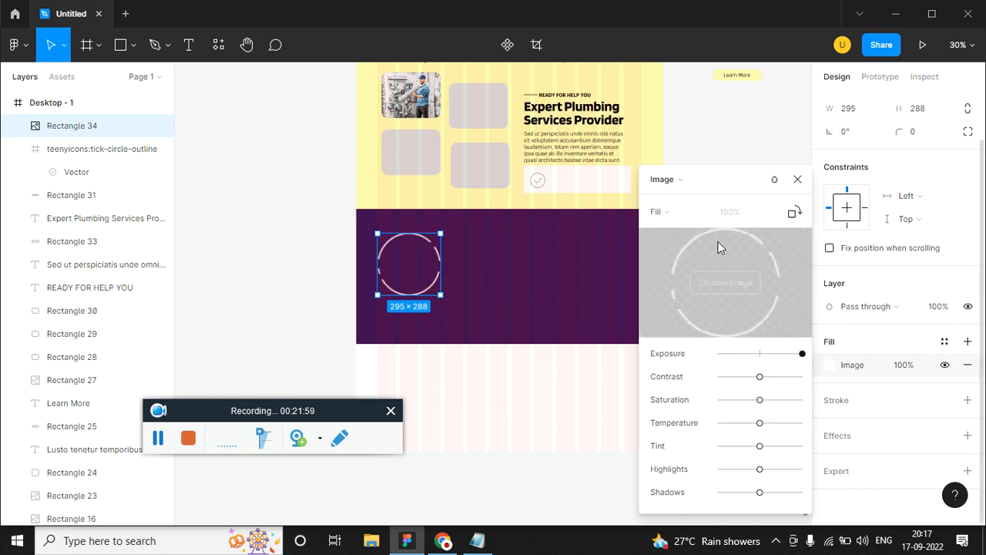
left_click(797, 179)
left_click(750, 189)
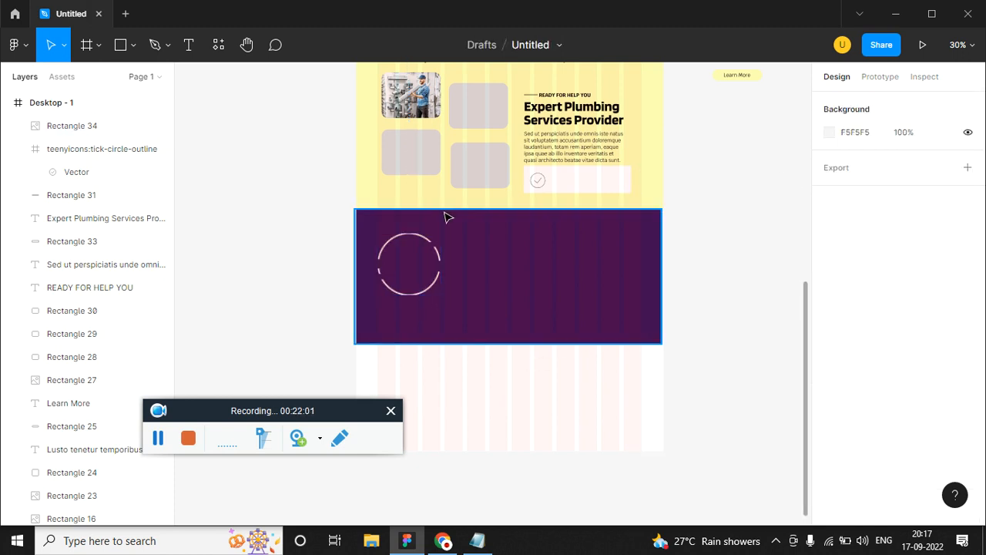
Step: Draw a square about 141 × 141 inside the broken circle
scroll(445, 218, "up", 3)
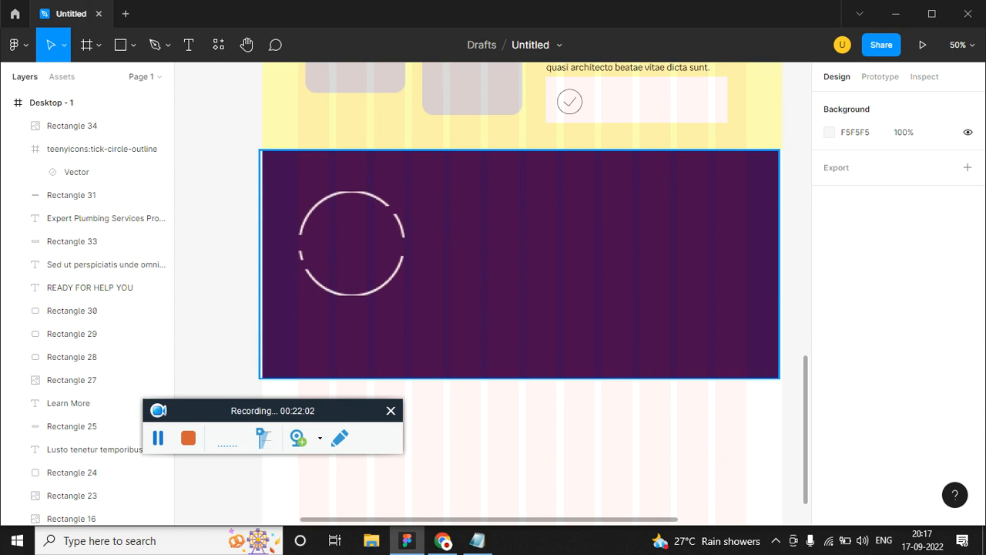
left_click(132, 45)
left_click(127, 81)
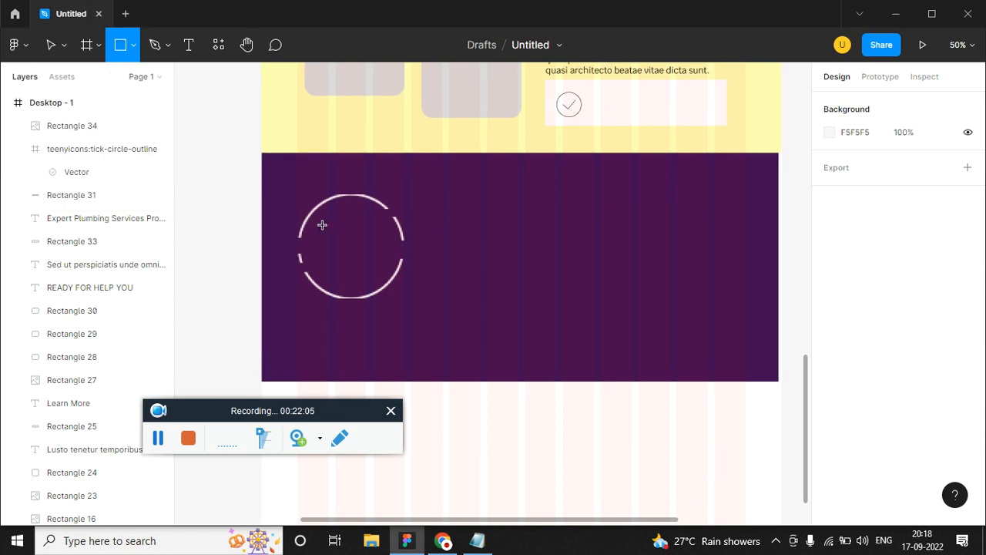
mouse_move(343, 244)
left_mouse_down()
mouse_move(376, 257)
mouse_move(352, 248)
left_mouse_up()
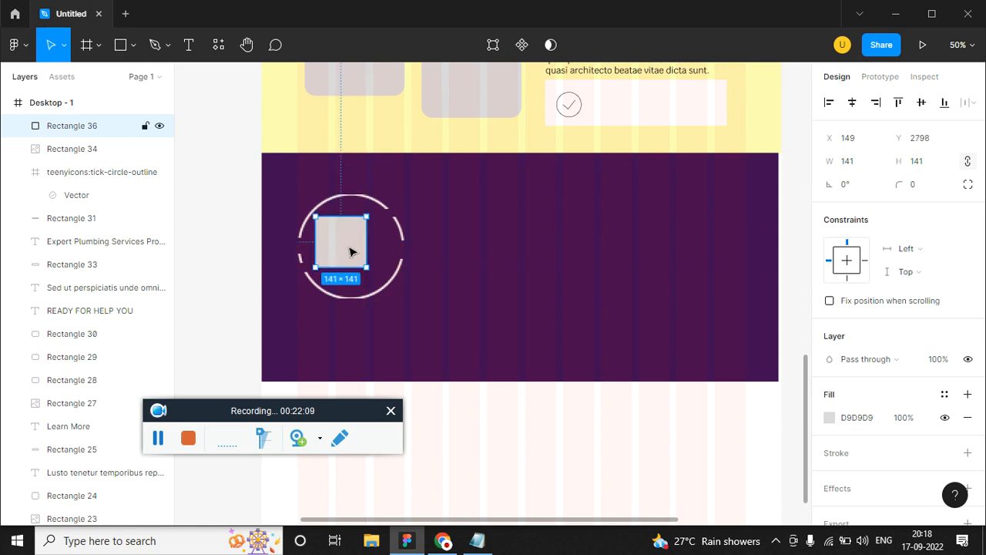
Step: Change the square's fill to an image, using picture 1 from the operations folder
left_click(829, 418)
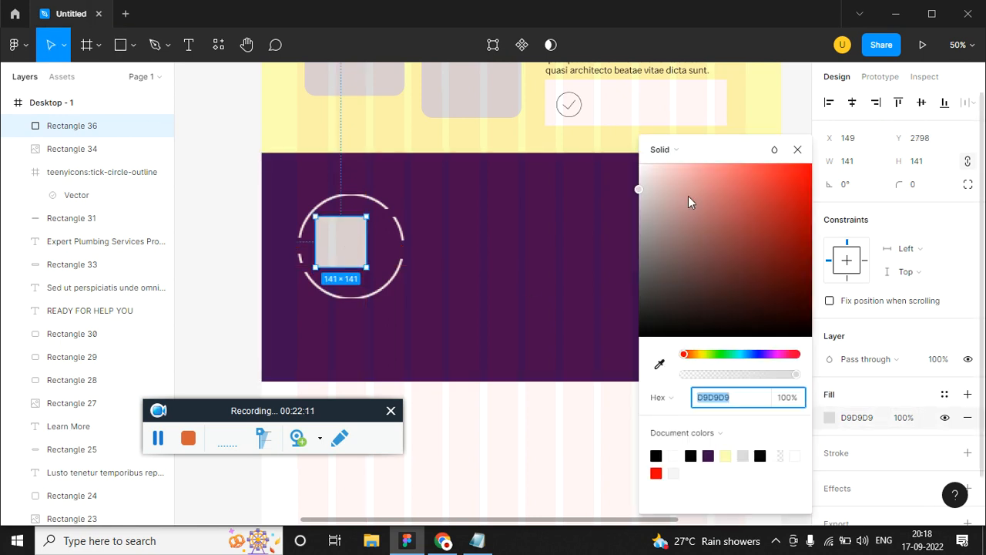
left_click(686, 150)
left_click(691, 235)
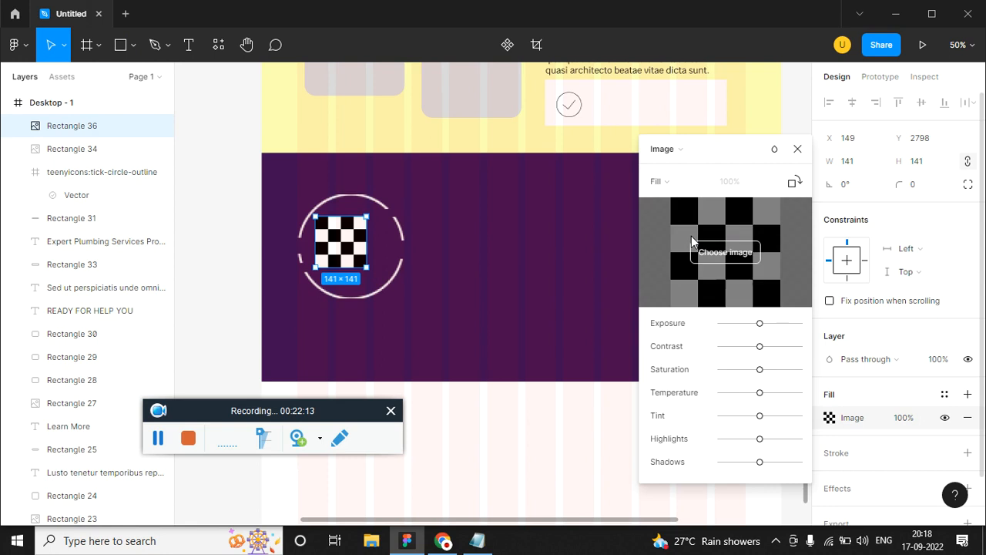
left_click(742, 253)
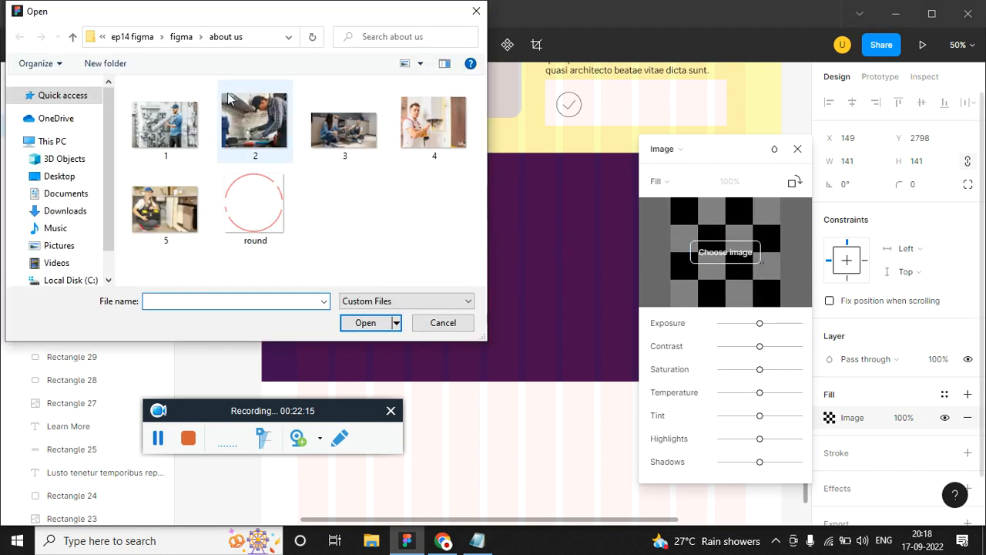
left_click(183, 43)
double_click(162, 121)
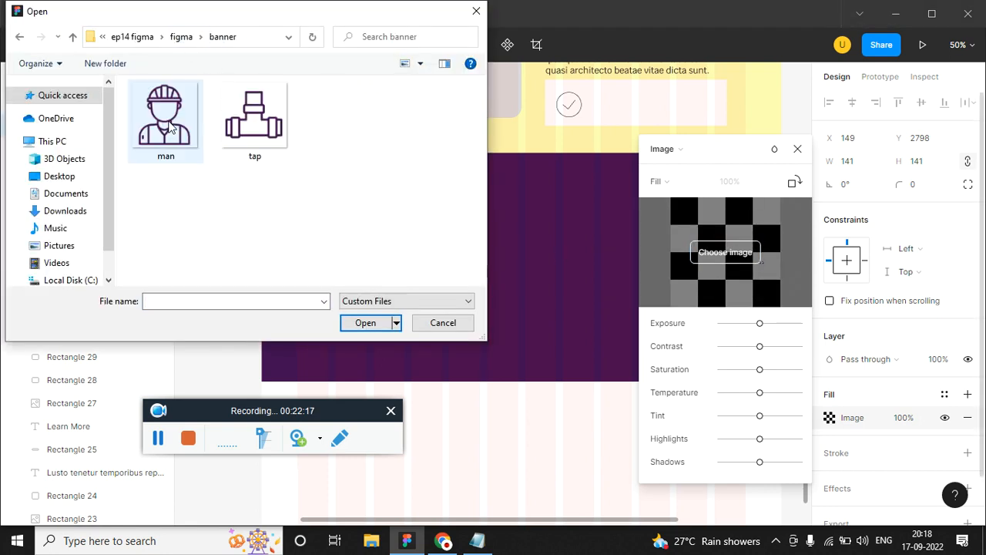
left_click(20, 37)
left_click(183, 138)
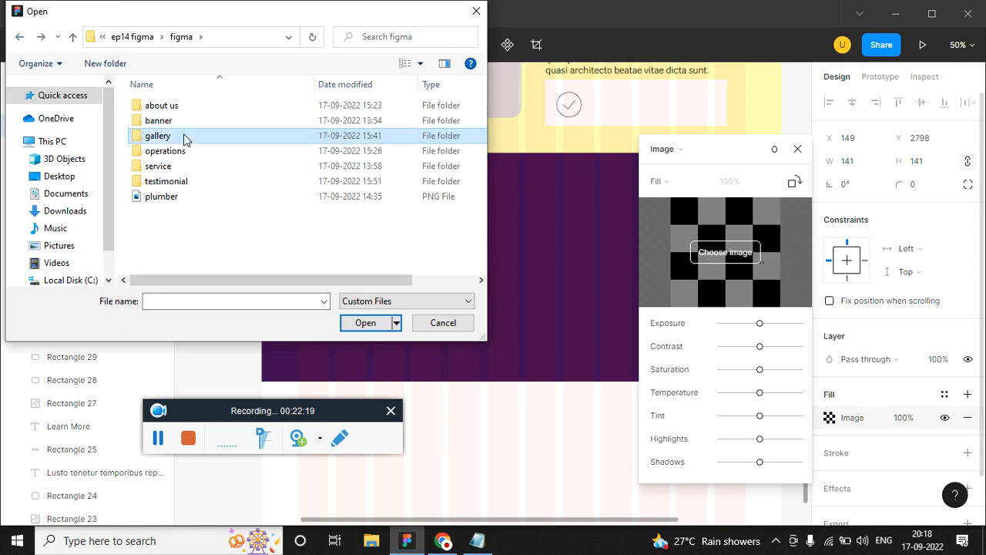
left_click(20, 37)
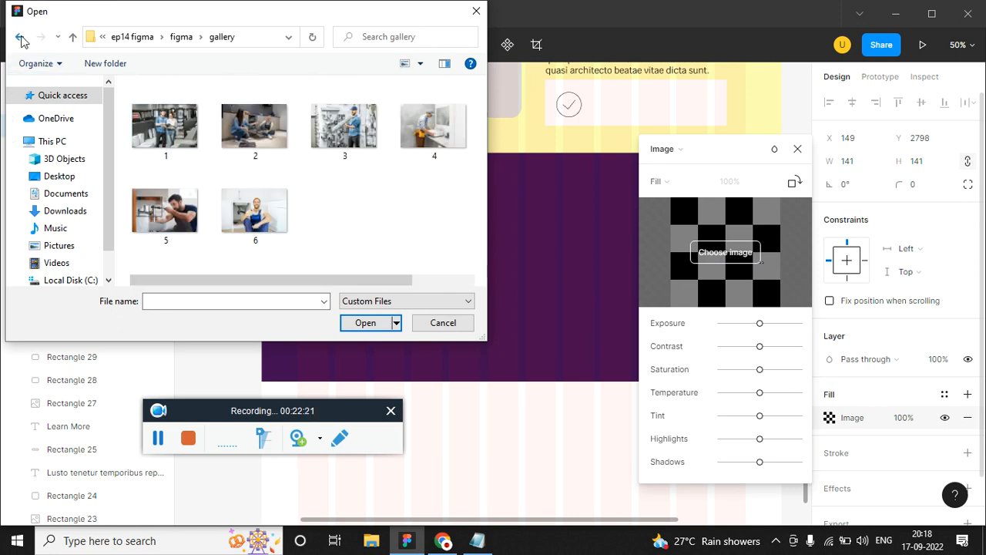
left_click(199, 170)
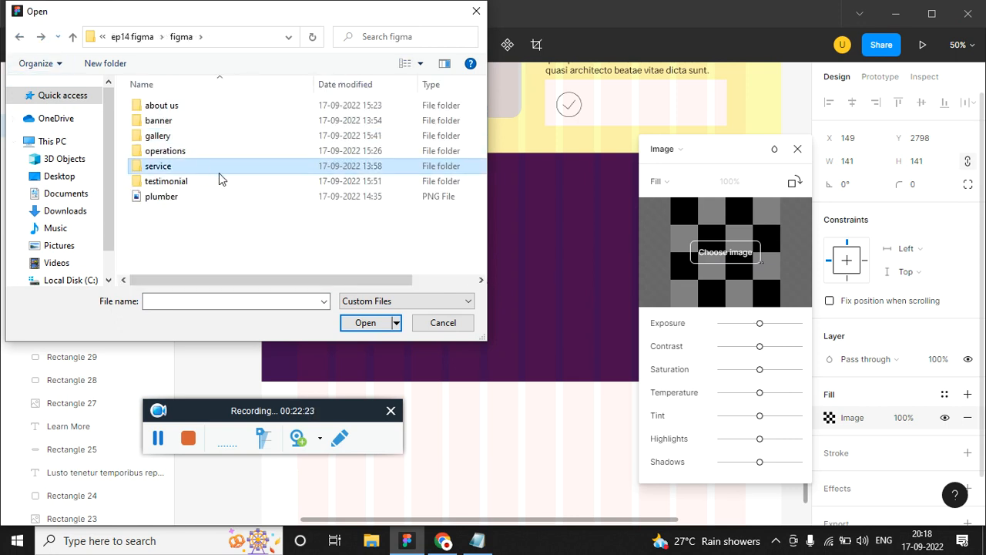
double_click(193, 151)
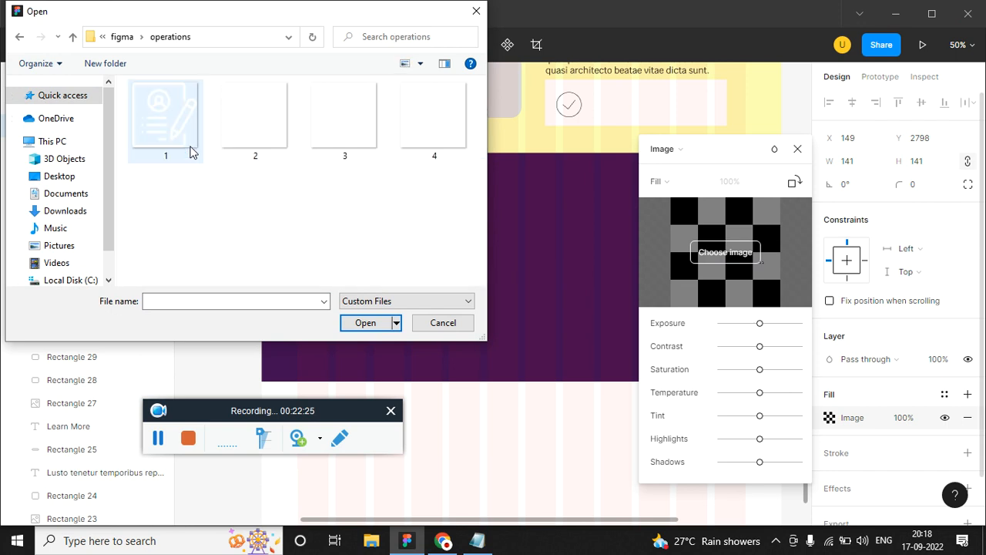
double_click(193, 151)
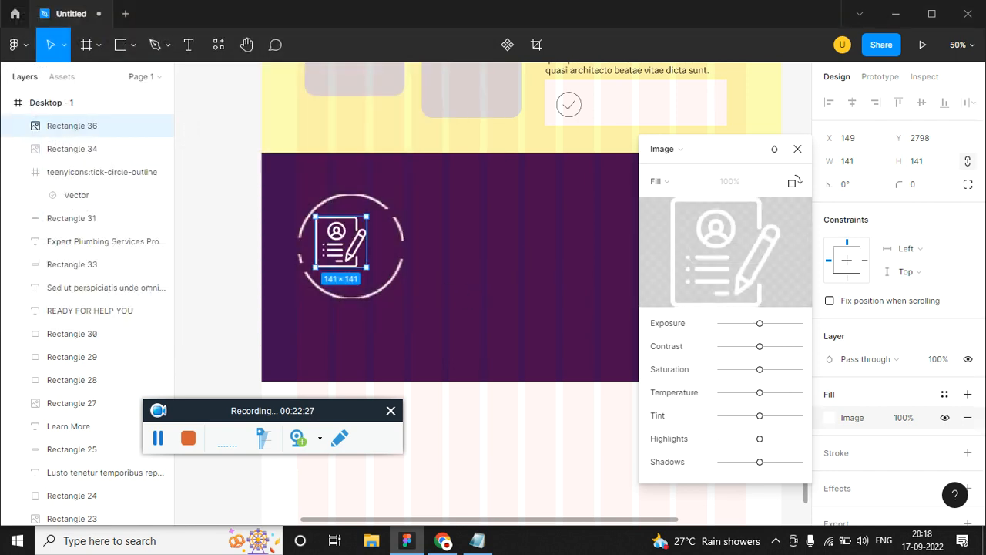
Step: Change the icon image's scaling mode, shrink it to about 118 × 118 and reposition it inside the broken circle
left_click(656, 181)
left_click(671, 195)
left_click_drag(360, 256, 346, 237)
left_click(797, 149)
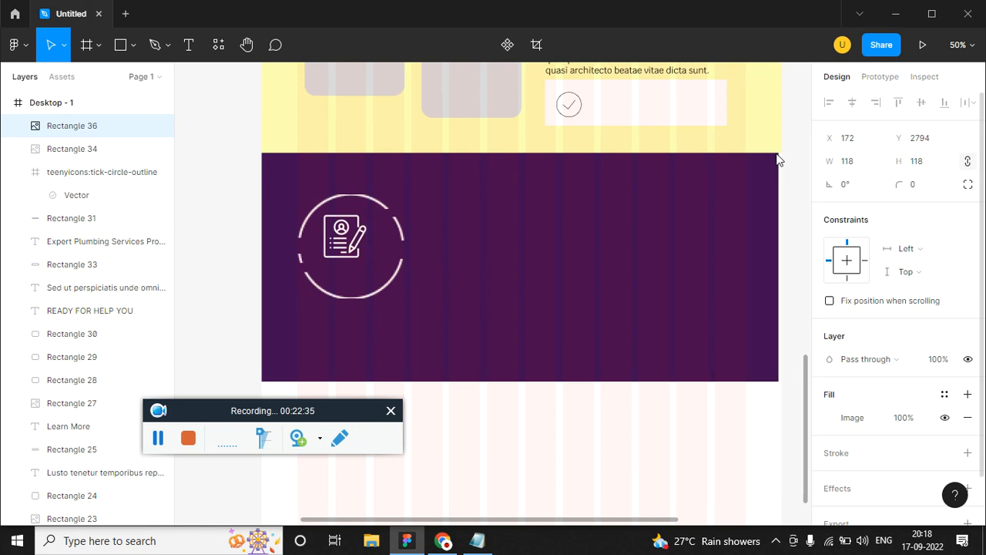
Step: Draw a circle about 188 × 188 beside the broken circle and fill it with light yellow FCFEB2
left_click(133, 44)
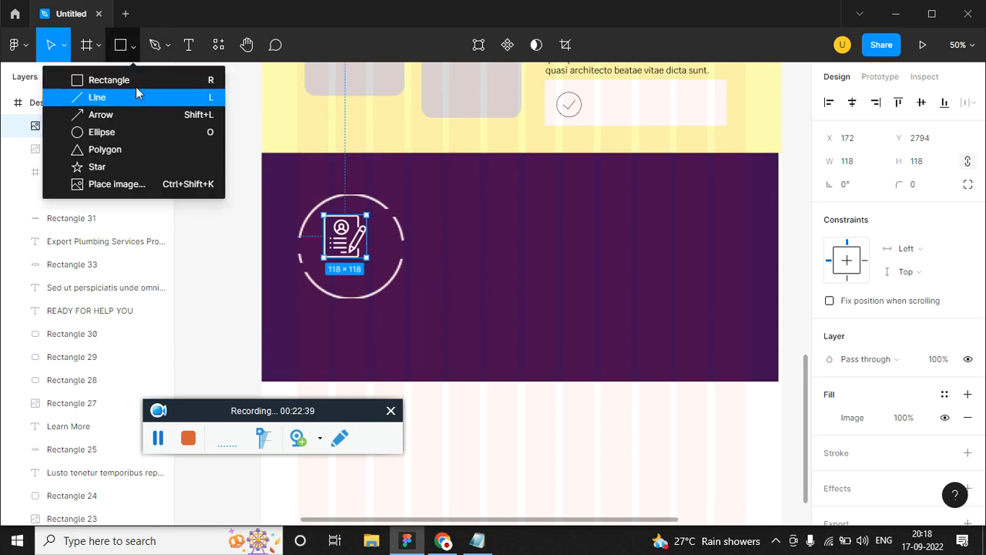
left_click(130, 132)
left_click_drag(446, 189, 514, 256)
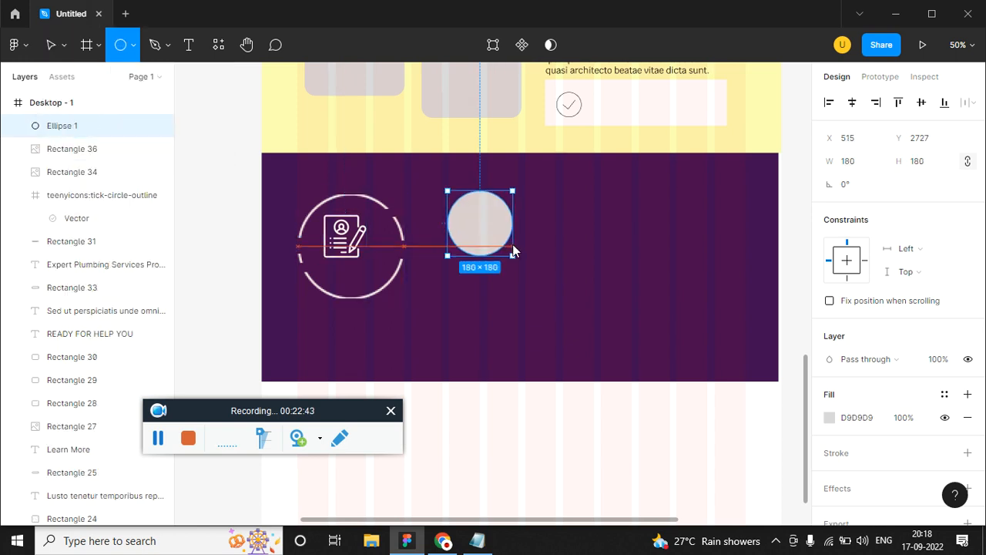
left_click(829, 417)
left_click(673, 455)
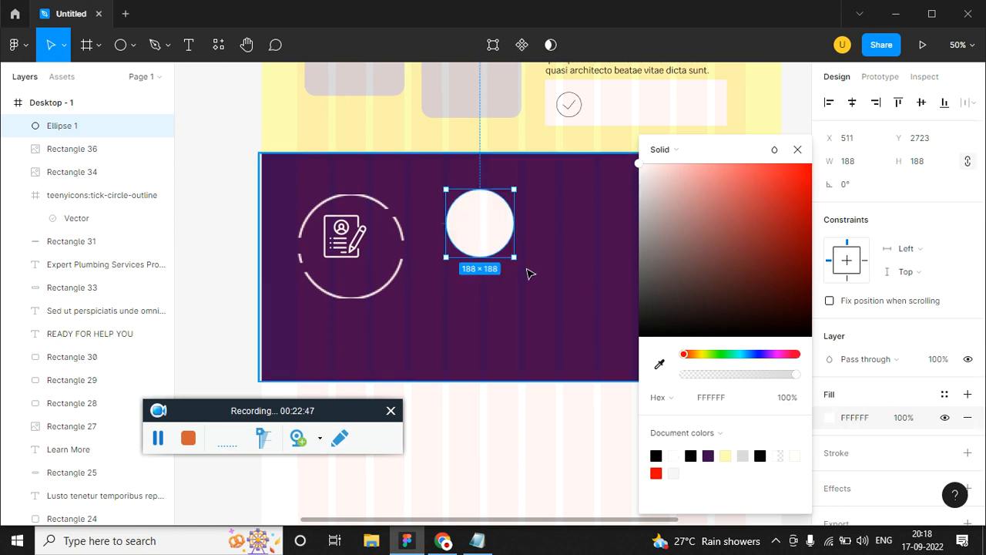
left_click(725, 455)
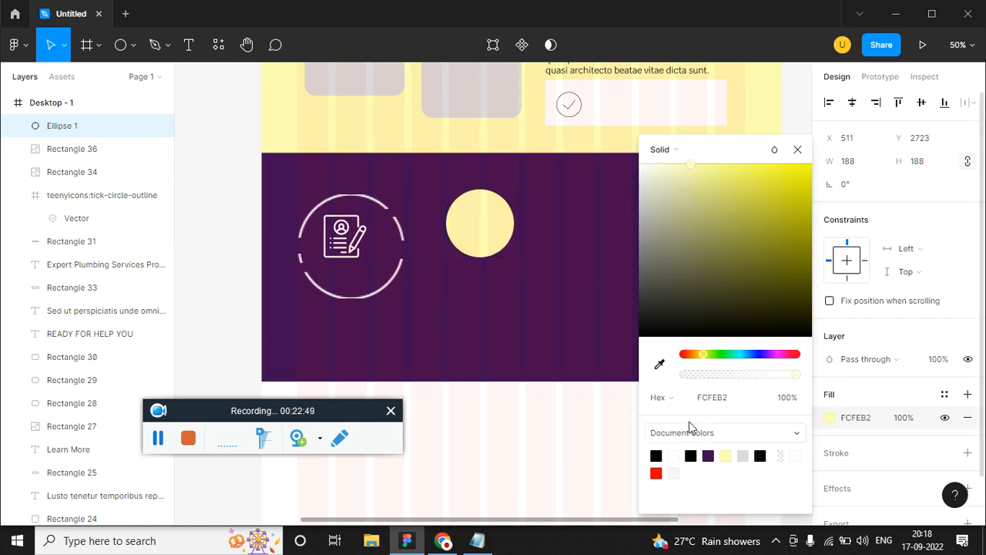
Step: Shrink the yellow circle to about 122 × 122 and place it over the broken circle's lower-right edge
left_click_drag(506, 190, 376, 282)
left_click(508, 225)
left_click(471, 237)
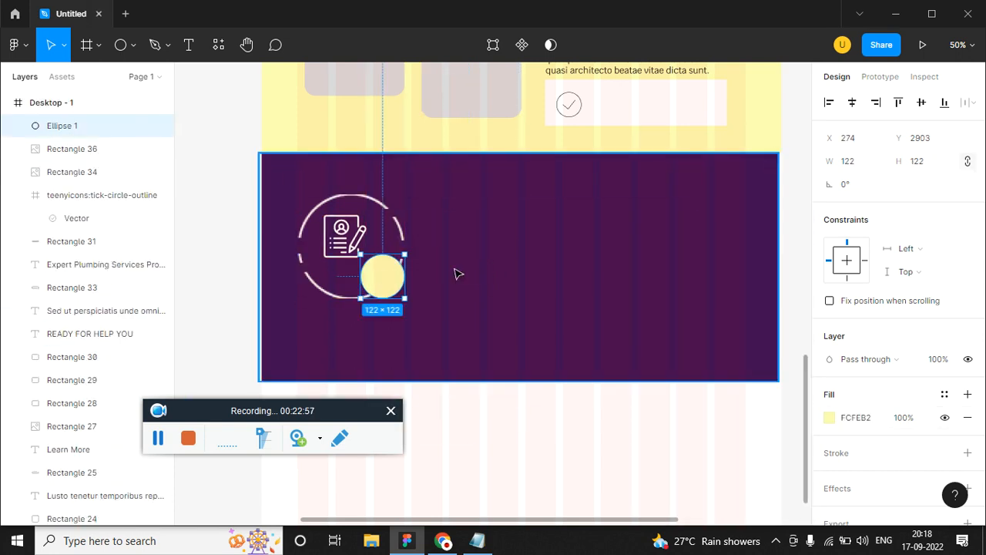
left_click(493, 265)
Step: Add the text "01" in the purple section and colour it near-black 0D0C0C
key("t")
left_click(537, 248)
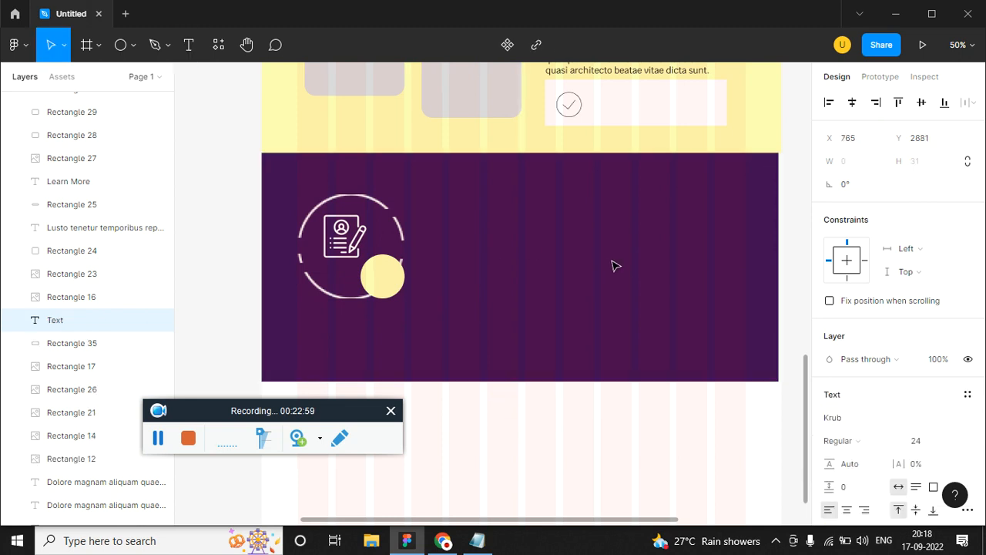
type("01")
scroll(847, 385, "down", 5)
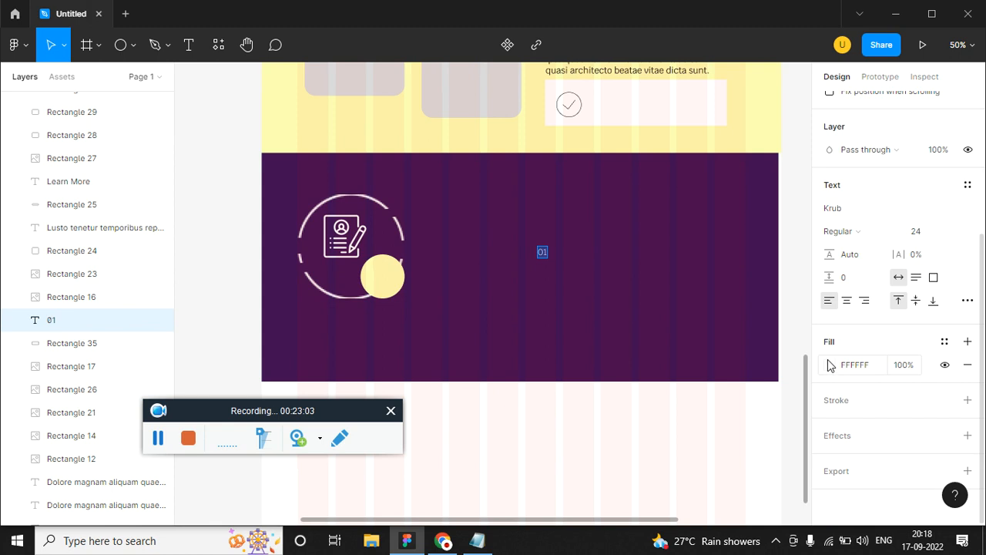
left_click(831, 363)
left_click(642, 329)
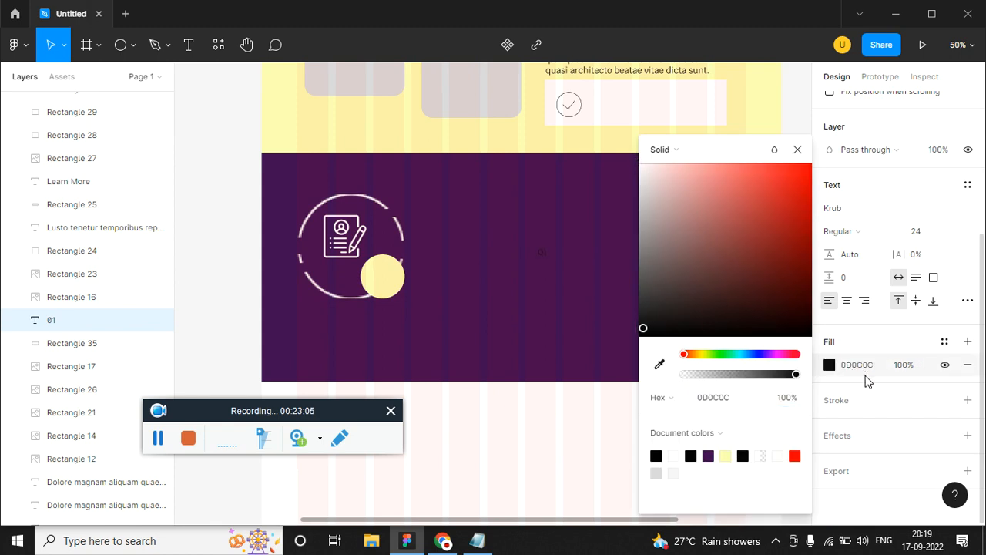
Step: Set the "01" text to size 35 and Bold, and move it onto the small yellow circle
left_click(925, 234)
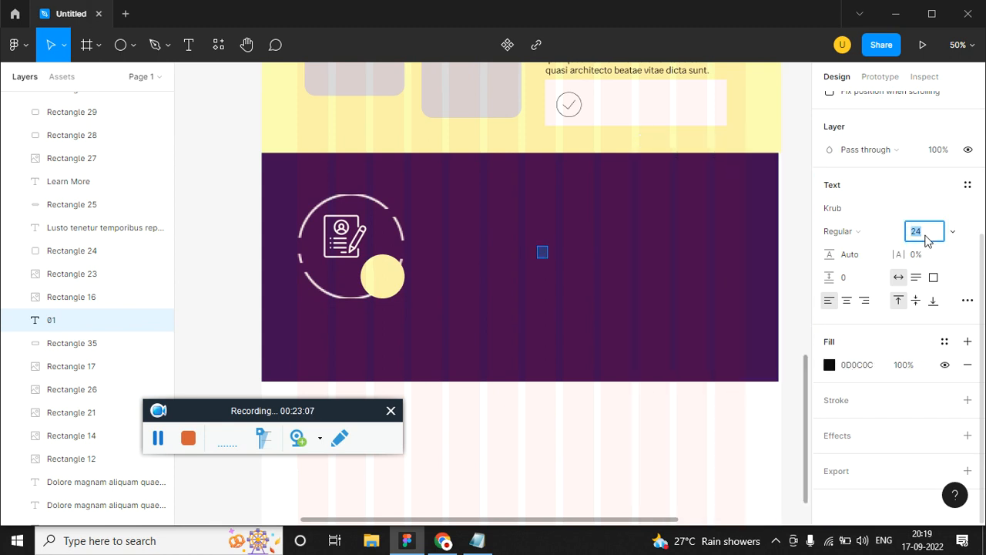
type("35")
key("Return")
left_click(842, 232)
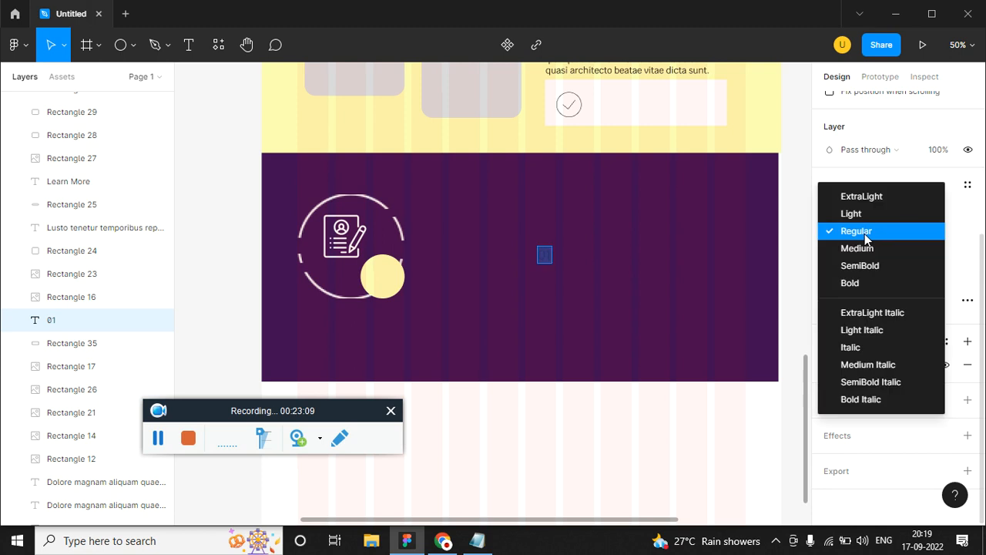
left_click(887, 286)
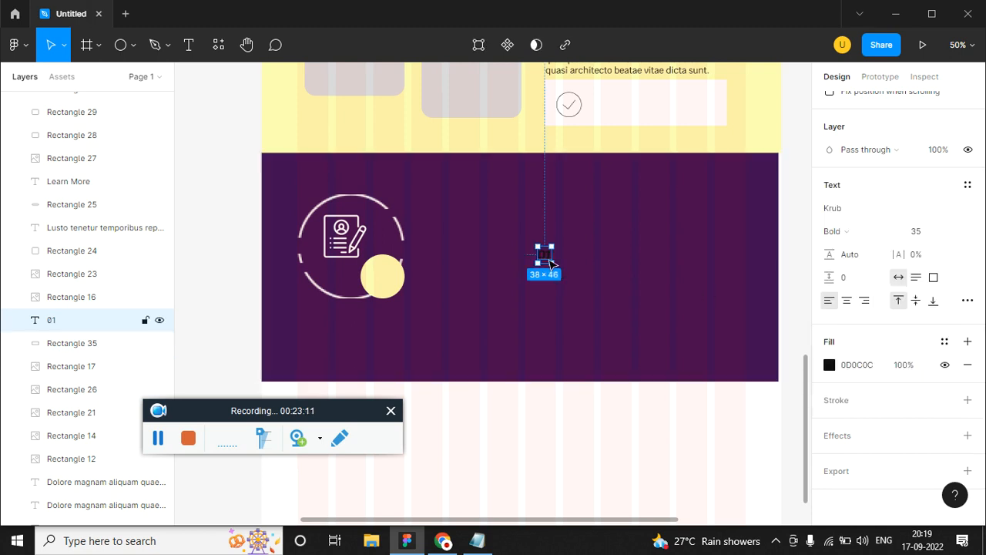
left_click_drag(543, 256, 391, 280)
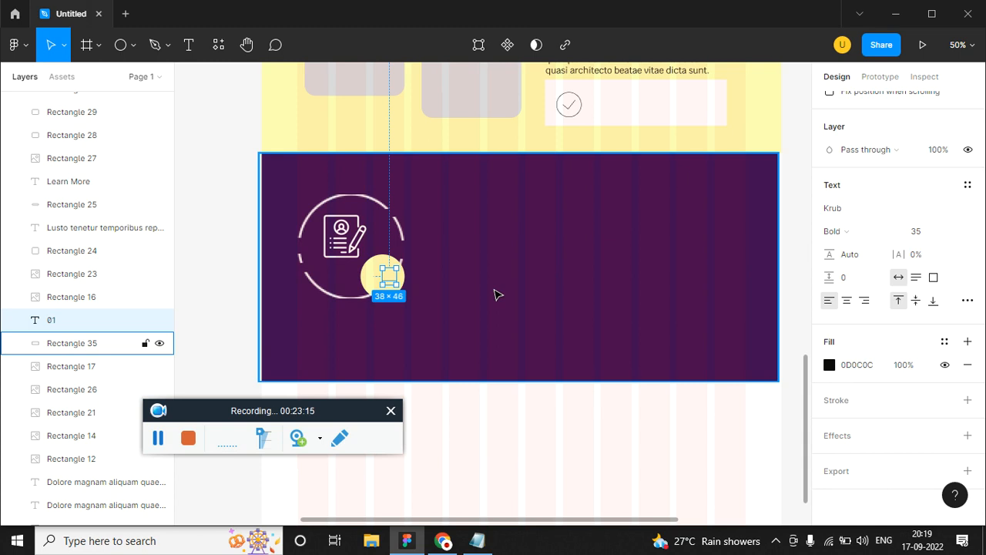
Step: Bring the "01" text forward to the front of the layer order, above the yellow circle
key("ctrl+bracketright")
key("ctrl+bracketright")
key("ctrl+bracketright")
key("ctrl+bracketright")
key("ctrl+bracketright")
key("ctrl+bracketright")
key("ctrl+bracketright")
key("ctrl+bracketright")
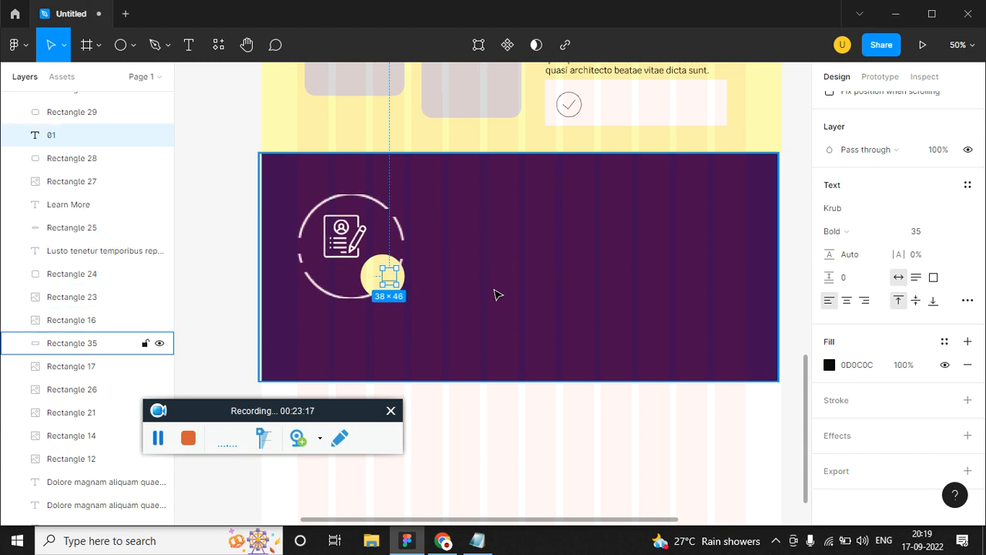
key("ctrl+bracketright")
key("ctrl+bracketright")
key("ctrl+bracketright")
key("ctrl+bracketright")
key("ctrl+bracketright")
key("ctrl+bracketright")
key("ctrl+bracketright")
key("ctrl+bracketright")
key("ctrl+bracketright")
key("ctrl+bracketright")
key("ctrl+bracketright")
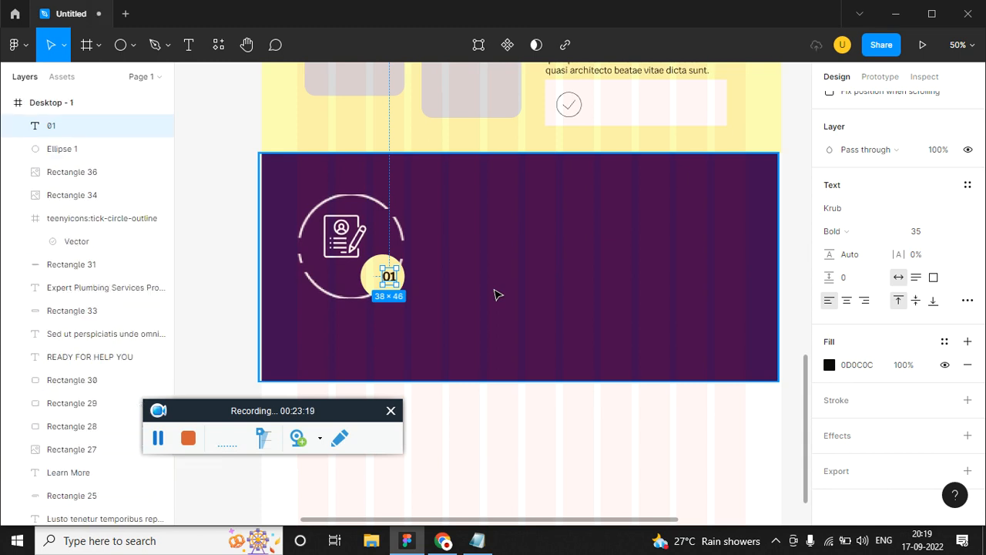
Step: Set the "01" text size to 55
left_click(939, 240)
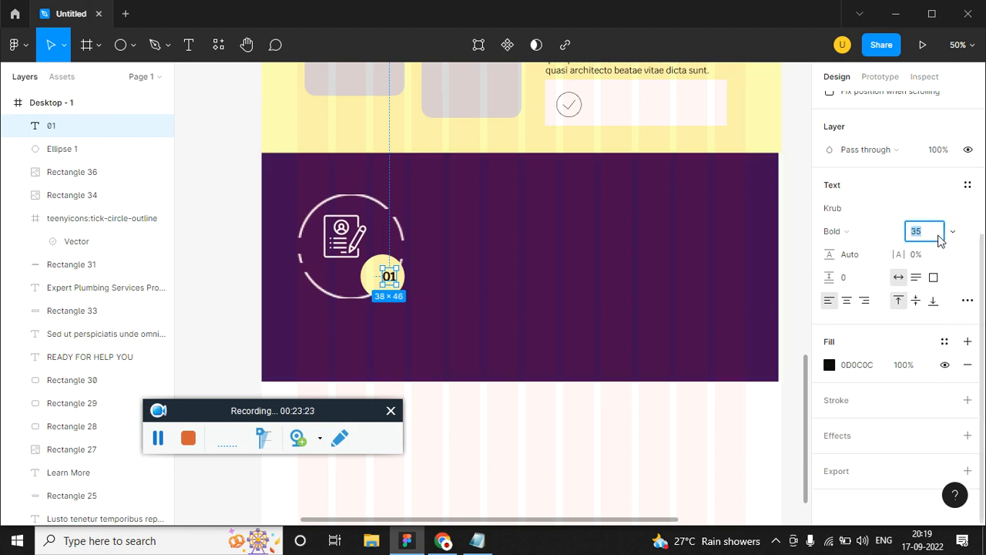
type("55")
key("Return")
left_click(442, 297)
Step: Centre the "01" text horizontally and vertically on the small yellow circle
left_click(394, 285)
left_click(376, 286, "shift")
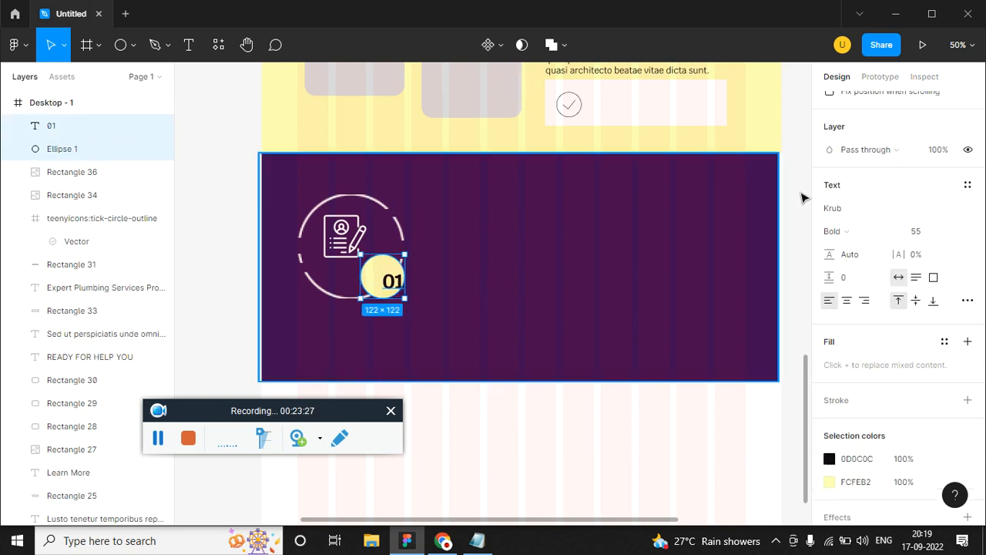
scroll(884, 184, "up", 3)
left_click(860, 110)
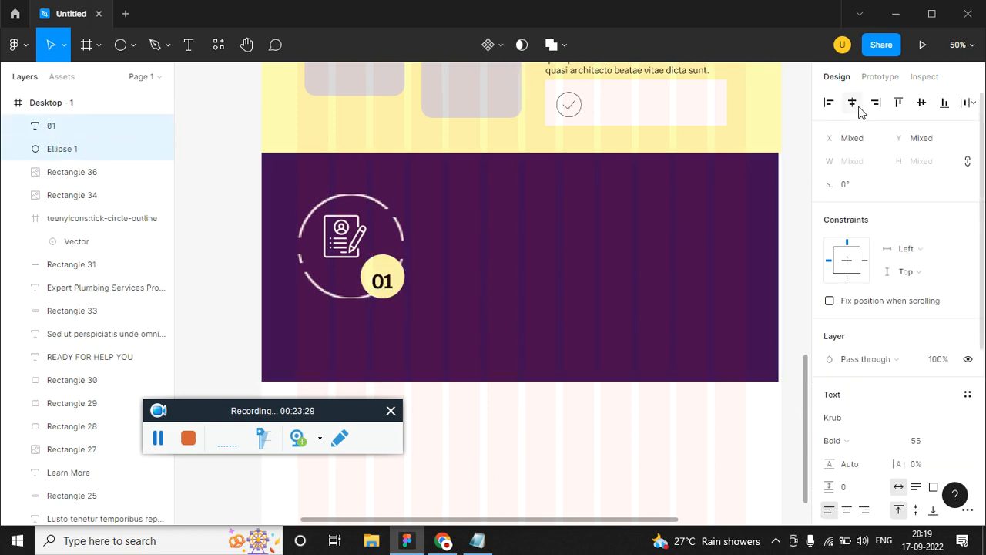
left_click(921, 107)
left_click(583, 316)
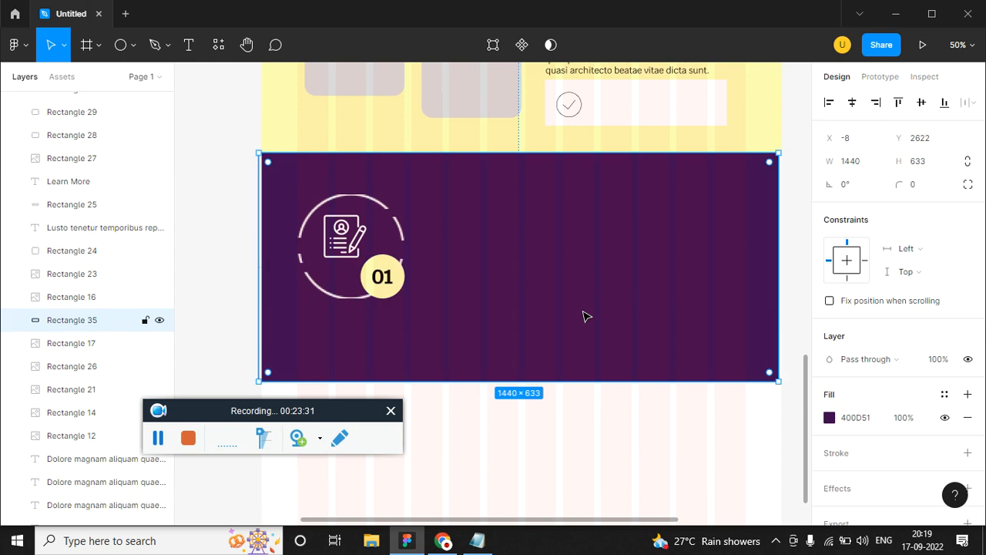
Step: Copy the complete numbered icon three times to form an evenly spaced row of four across the purple section
scroll(578, 310, "down", 3)
scroll(521, 334, "up", 3)
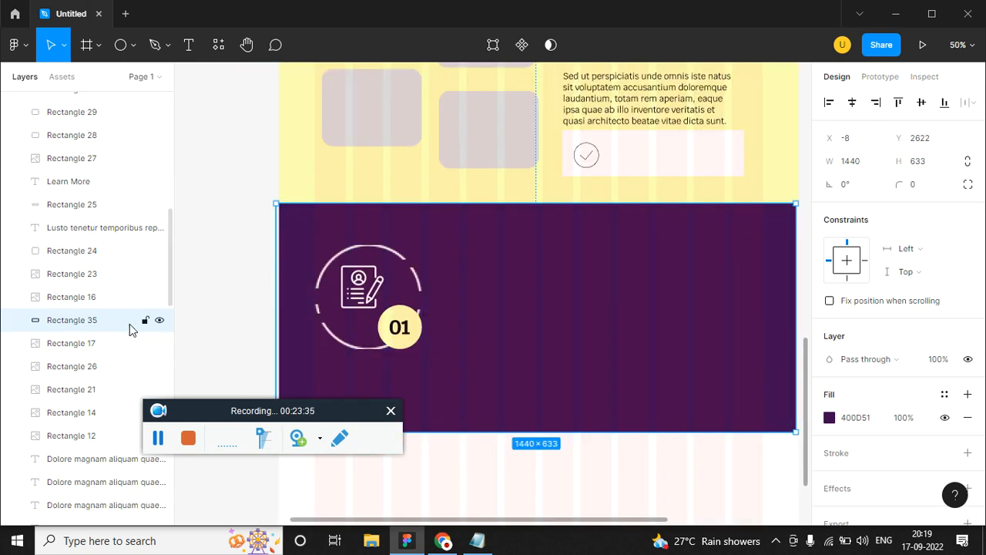
left_click_drag(232, 216, 473, 377)
left_click_drag(364, 318, 481, 320)
key("ctrl+d")
key("ctrl+d")
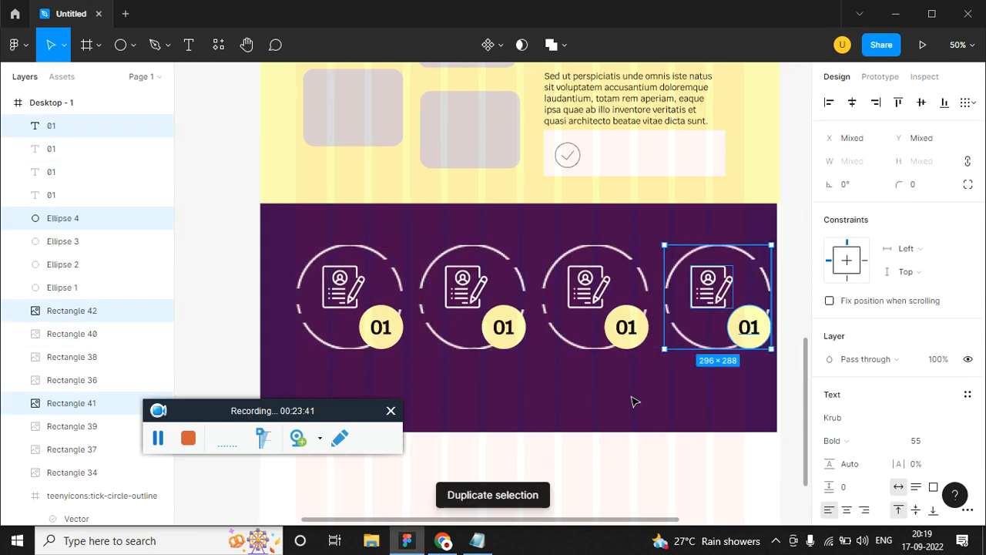
left_click(670, 405)
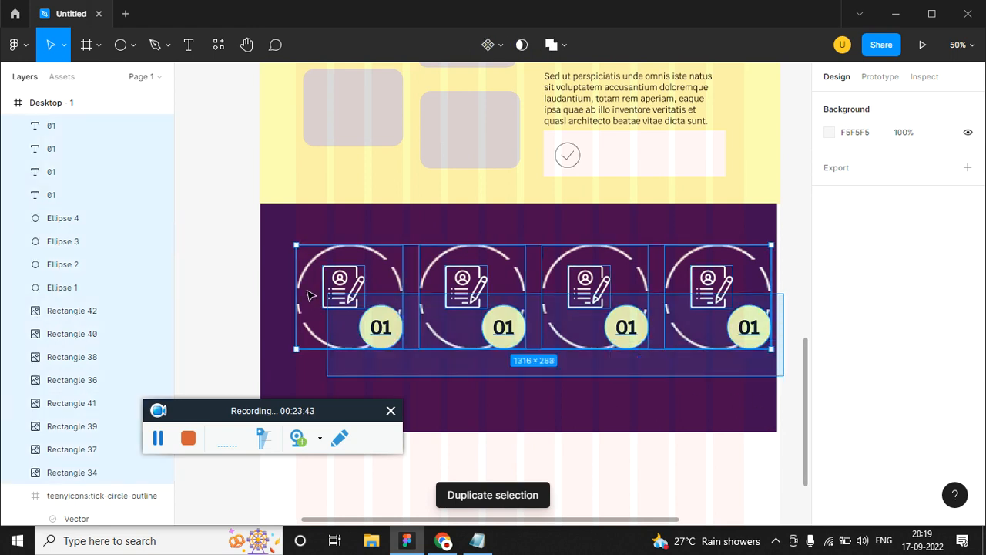
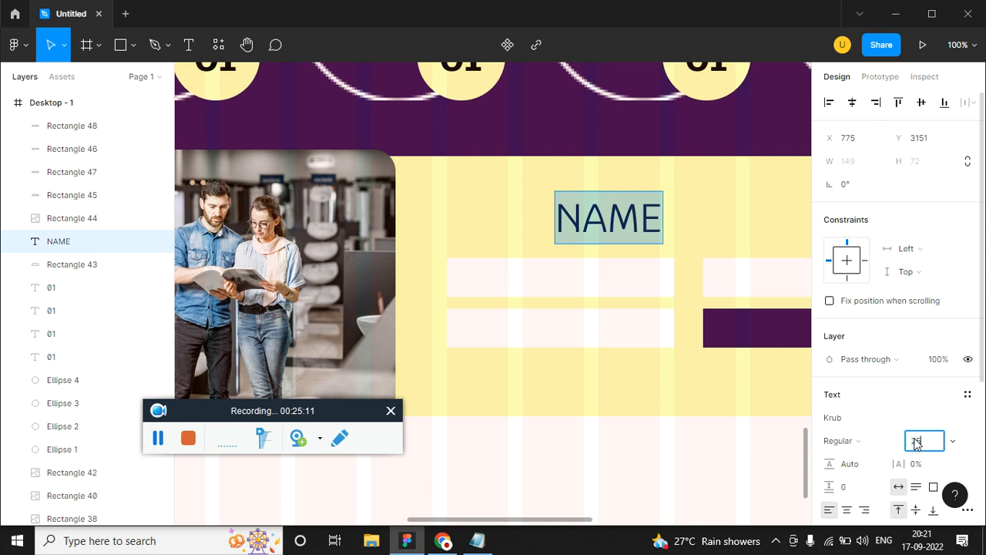
Step: Set the "NAME" text to size 25 and move it onto the upper-left form field in the yellow card
key("Return")
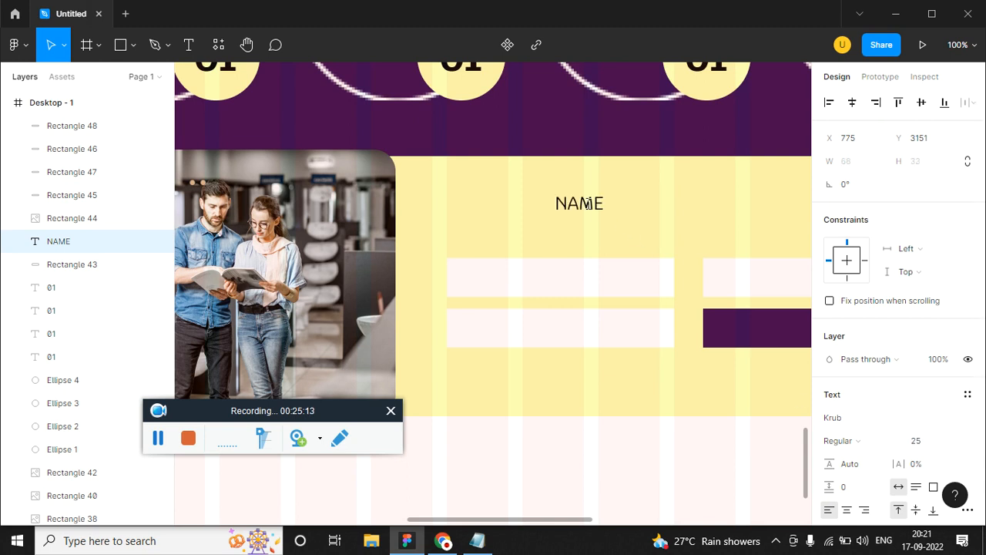
key("Escape")
left_click_drag(570, 205, 484, 281)
Step: Bring the "NAME" text to the front of the layer order, above the form fields
key("ctrl+bracketleft")
key("ctrl+bracketleft")
key("ctrl+bracketleft")
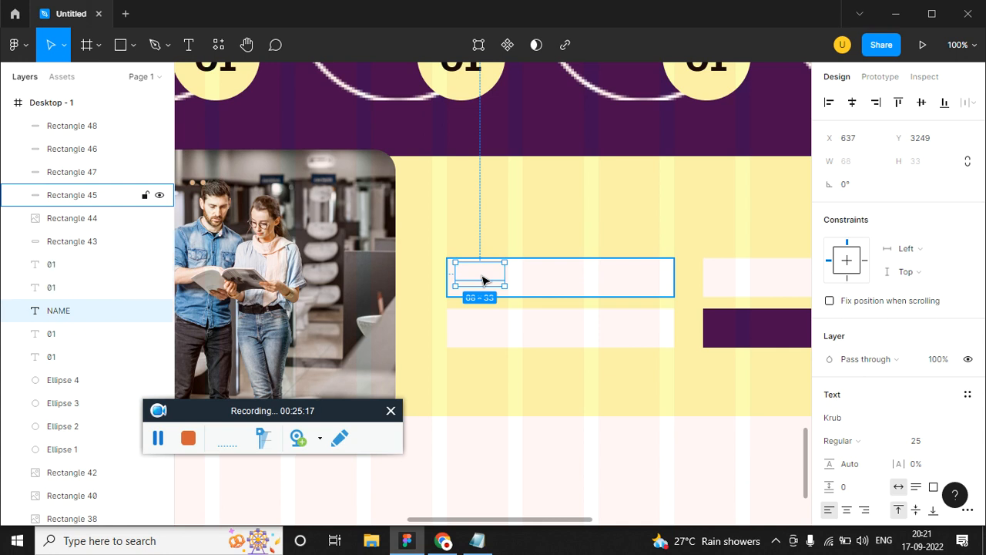
key("ctrl+bracketright")
key("ctrl+bracketright")
key("ctrl+bracketright")
key("ctrl+bracketright")
key("ctrl+bracketright")
key("ctrl+bracketright")
key("ctrl+bracketright")
key("ctrl+bracketright")
left_click(530, 255)
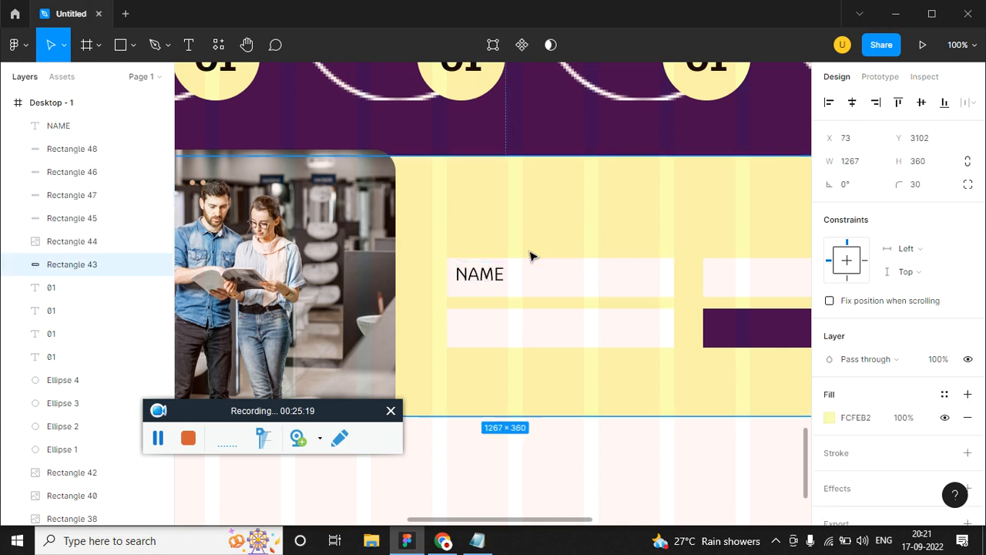
Step: Nudge the "NAME" label further inside its field and copy it onto the field beneath and the upper-right field
mouse_move(489, 273)
left_mouse_down()
mouse_move(476, 273)
mouse_move(491, 276)
left_mouse_up()
key("shift+Right")
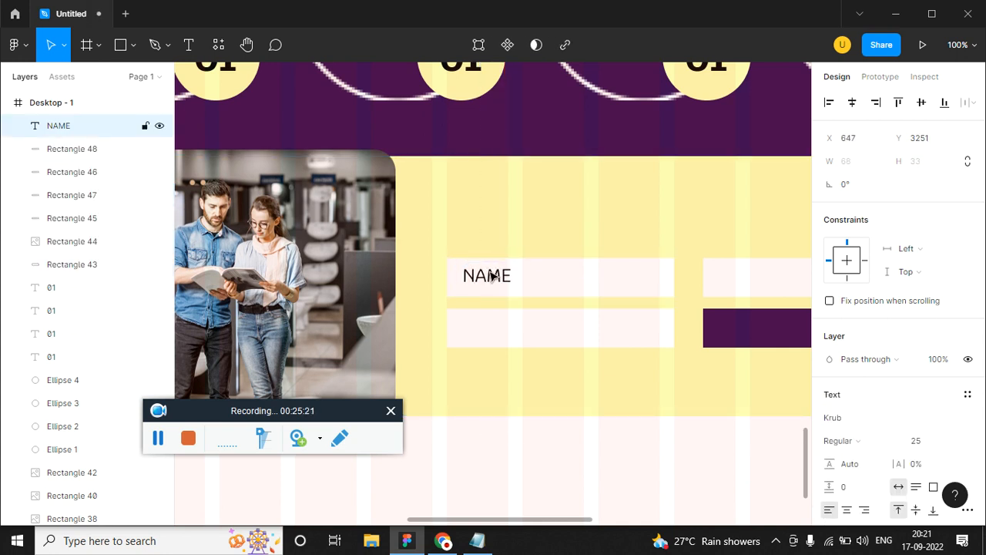
key("alt+shift")
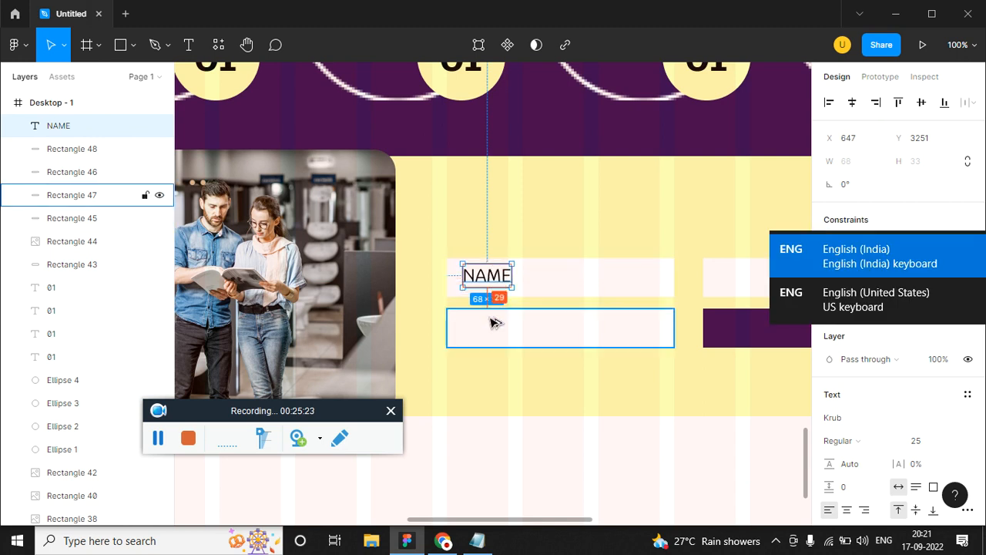
left_click(592, 239)
left_click(486, 279)
left_click_drag(487, 276, 752, 279)
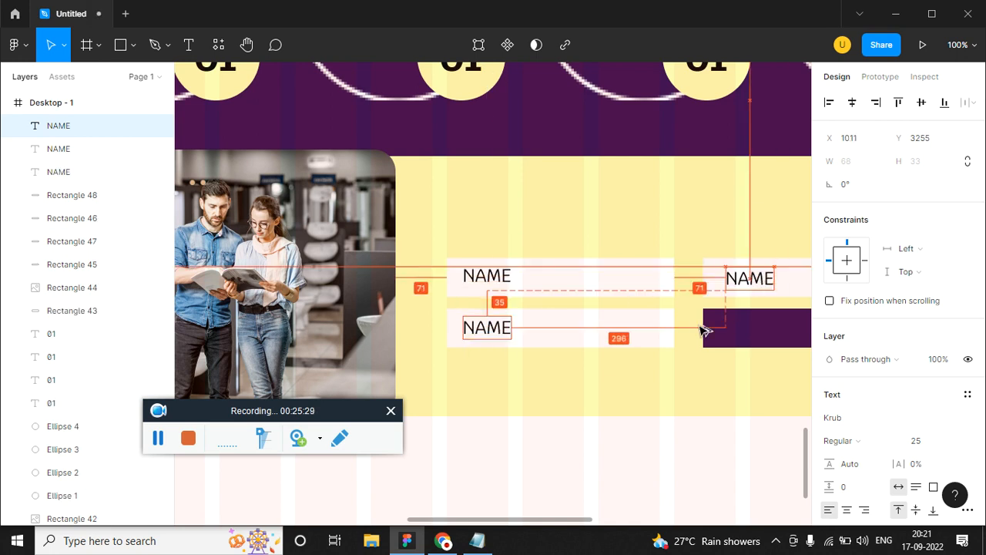
left_click(679, 382)
left_click_drag(683, 383, 502, 372)
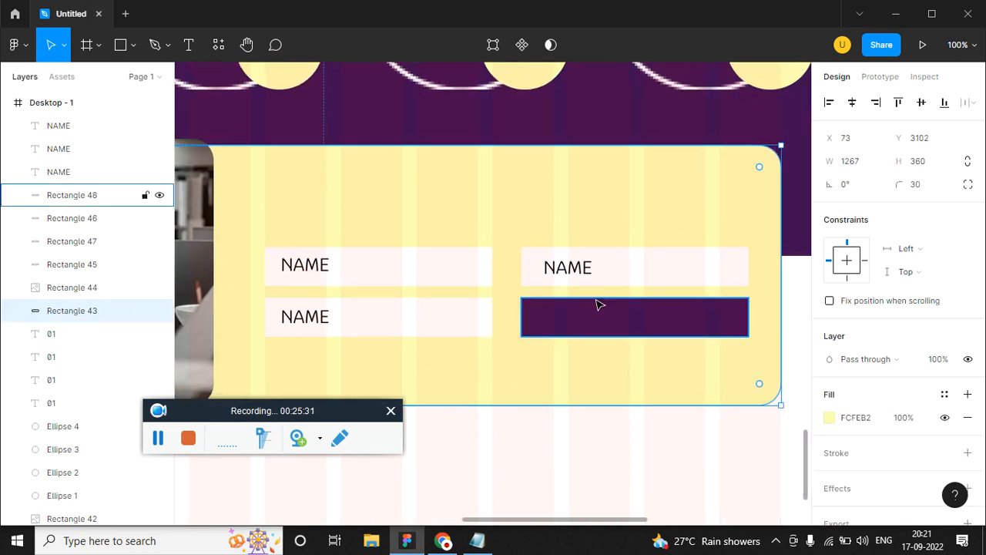
left_click_drag(571, 273, 573, 329)
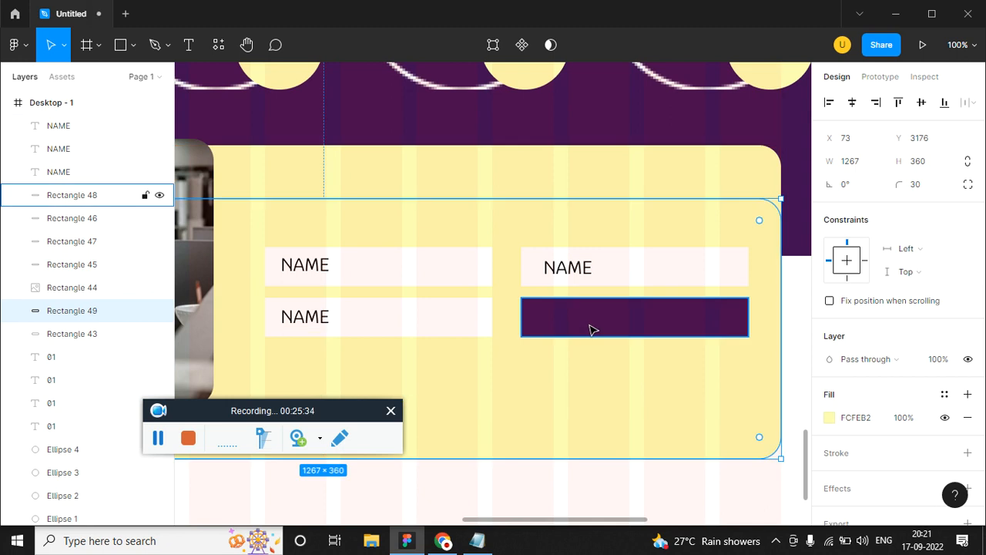
key("ctrl+z")
Step: Copy the upper-right "NAME" label onto the purple button and colour the copy white FFFFFF
left_click_drag(574, 273, 566, 320)
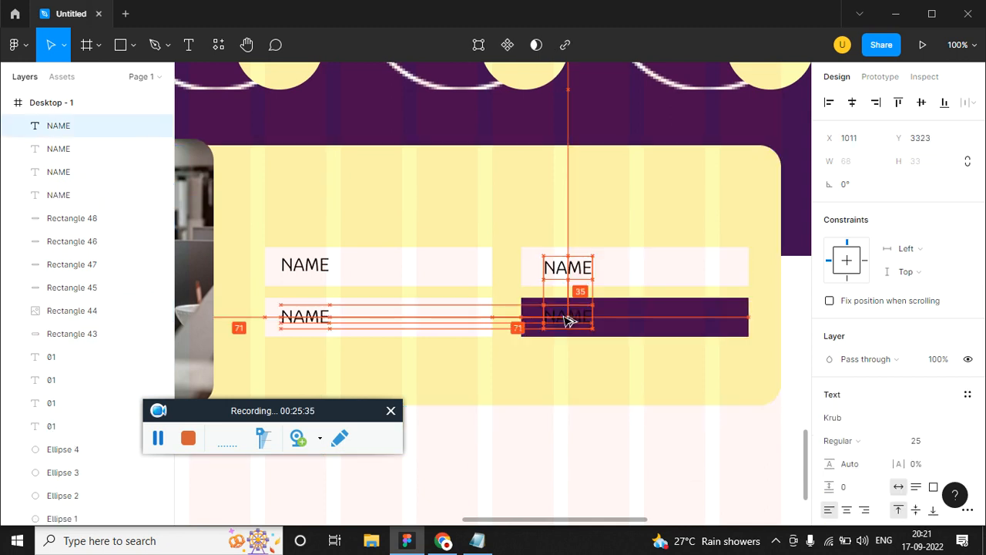
scroll(964, 403, "down", 4)
left_click(829, 429)
mouse_move(650, 189)
left_mouse_down()
mouse_move(639, 183)
mouse_move(639, 163)
left_mouse_up()
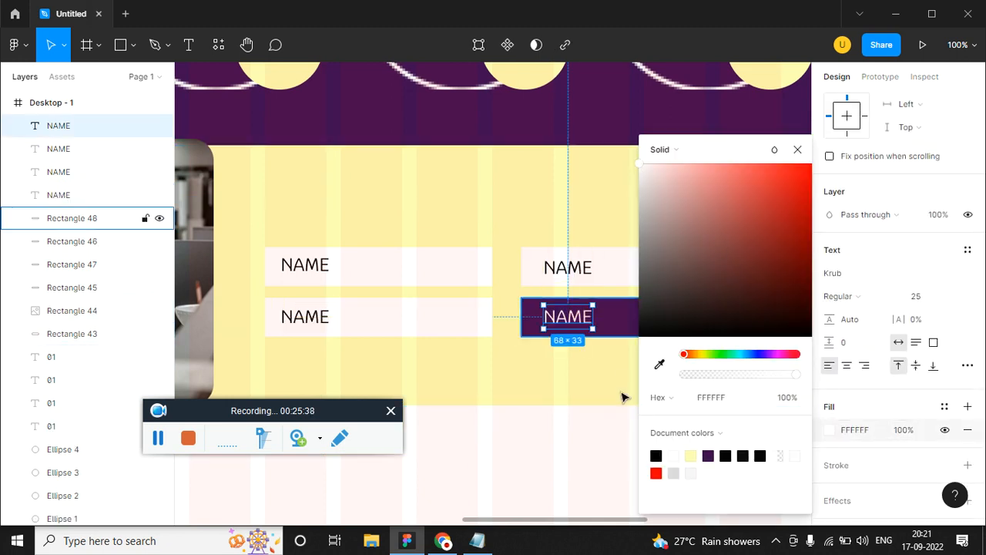
left_click(797, 151)
Step: Replace the purple button's label with "MAKE APPOINTMENT"
double_click(585, 319)
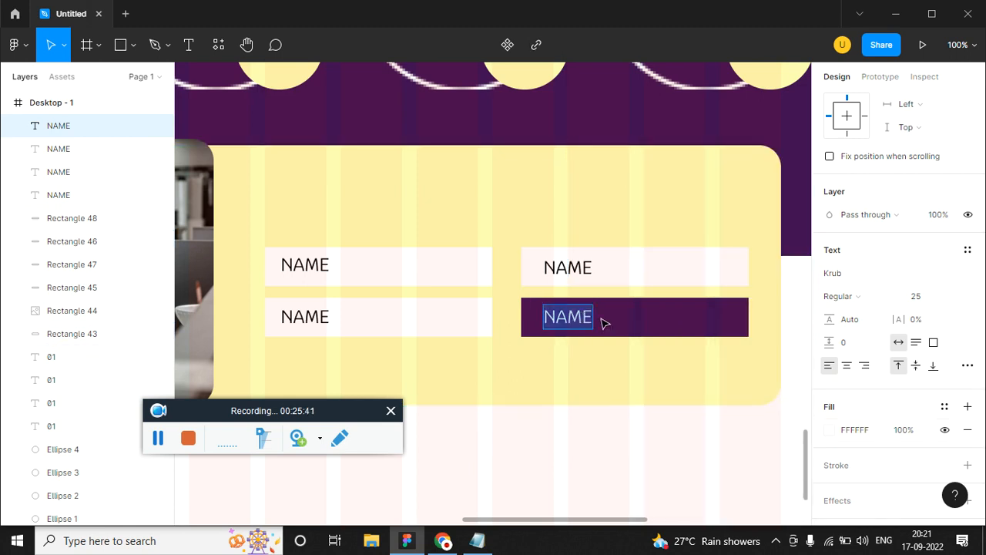
type("MAKE APPOINTMEN")
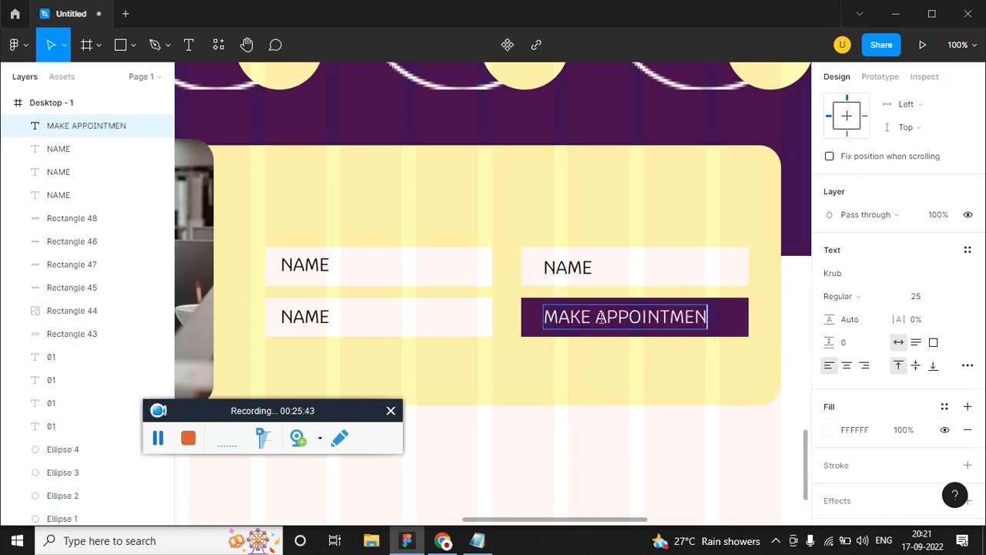
key("Escape")
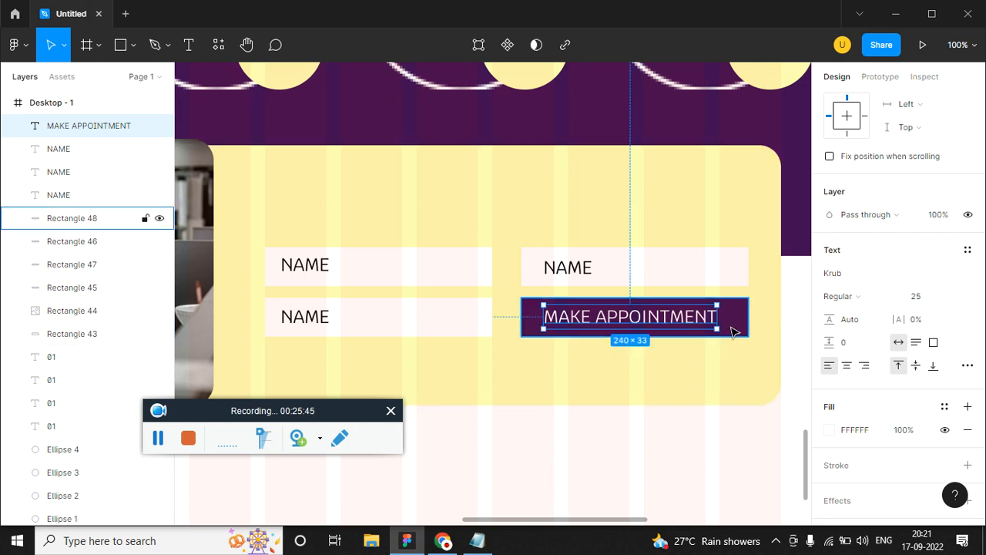
Step: Centre the "MAKE APPOINTMENT" text horizontally and vertically on the purple button
left_click(730, 329)
left_click(645, 327, "shift")
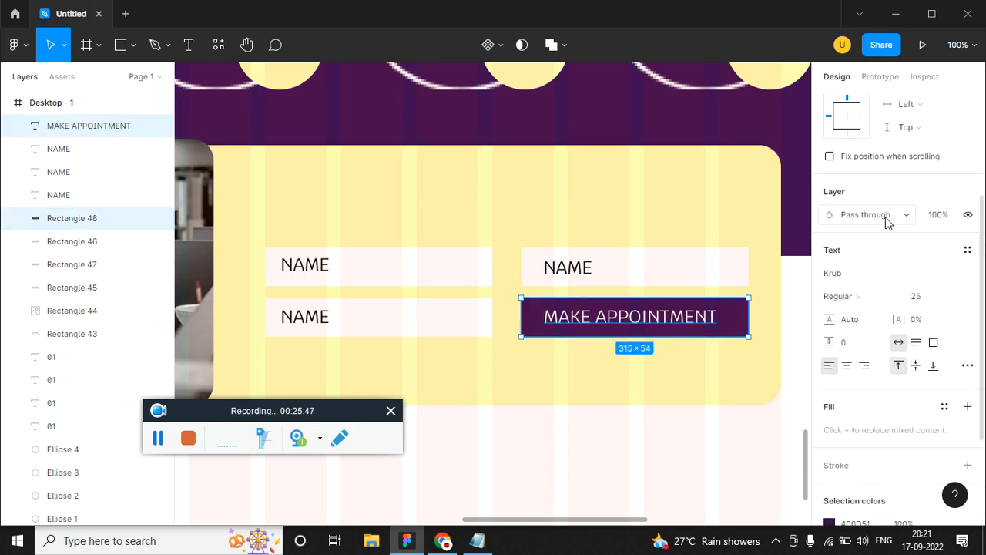
left_click(853, 108)
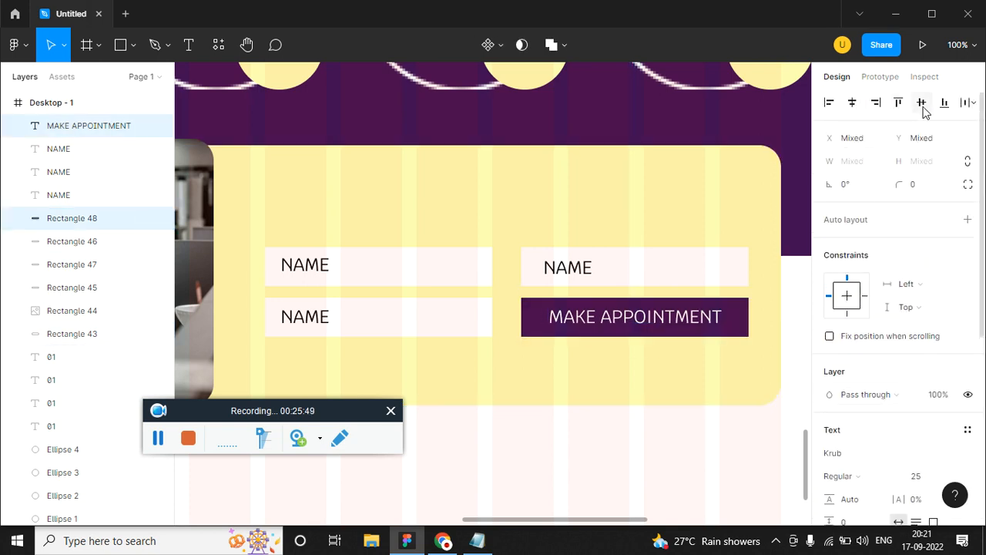
left_click(767, 189)
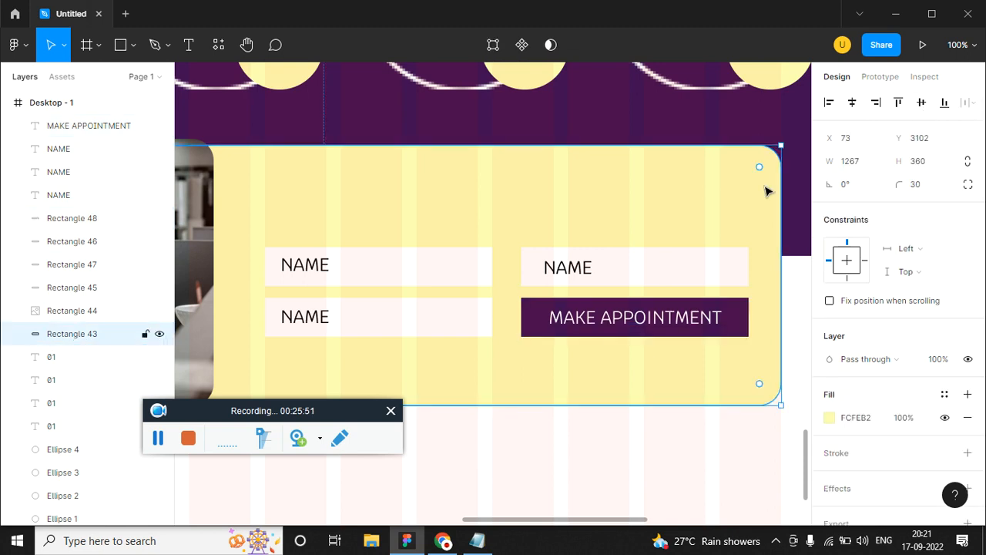
Step: Check the gallery section in the browser's reference image and extend the Desktop - 1 frame's height to about 4550
key("minus")
key("minus")
left_click_drag(581, 320, 647, 291)
key("alt+Tab")
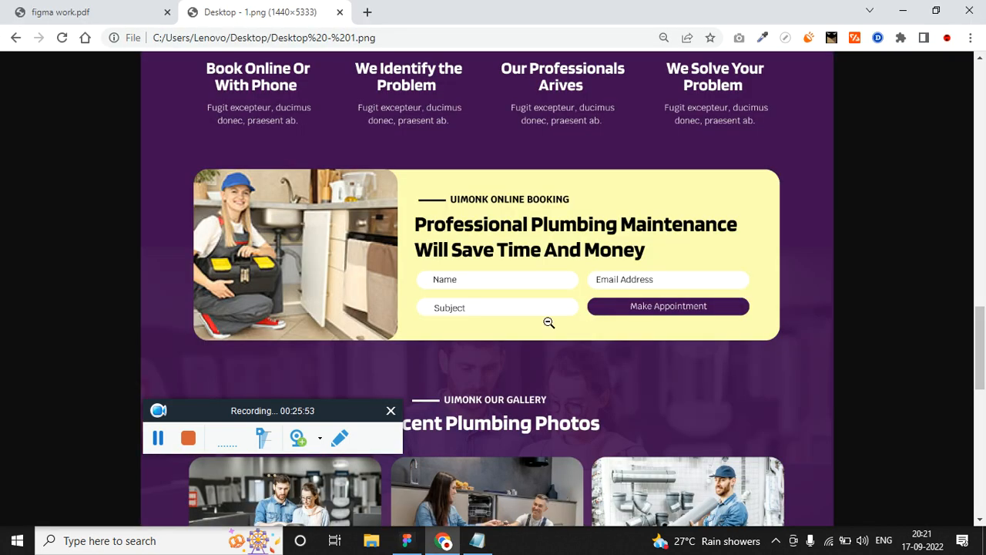
scroll(562, 322, "down", 3)
scroll(568, 322, "down", 1)
key("alt+Tab")
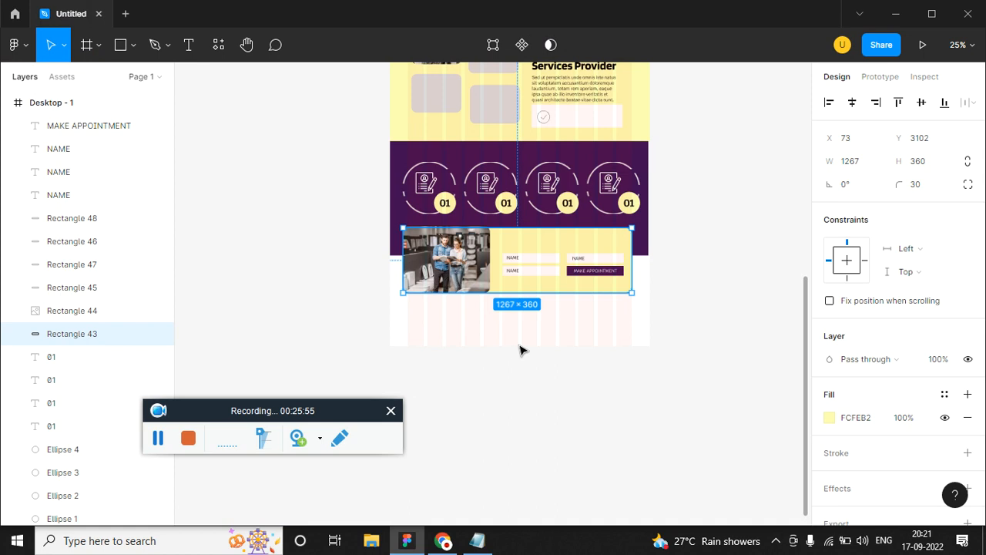
left_click(85, 105)
left_click_drag(542, 346, 550, 503)
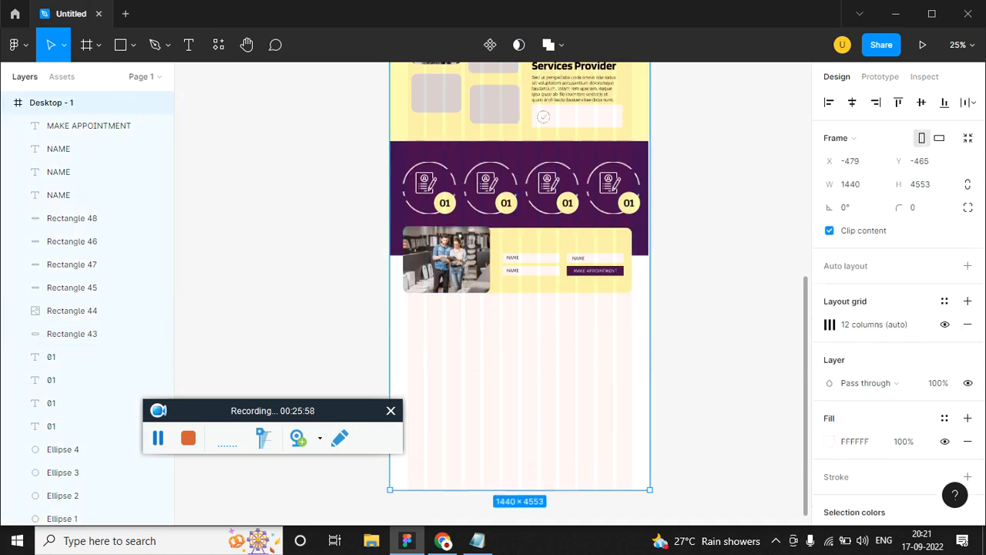
Step: Build a gallery grid of six 382 × 296 rectangles in three columns and two rows beneath the yellow booking card
left_click(133, 45)
left_click(130, 80)
mouse_move(407, 315)
left_mouse_down()
mouse_move(464, 370)
mouse_move(480, 374)
mouse_move(523, 351)
left_mouse_up()
key("ctrl+d")
left_click(470, 377)
left_click_drag(614, 405, 410, 315)
left_click_drag(510, 341, 509, 409)
left_click(614, 464)
left_click_drag(614, 465, 416, 323)
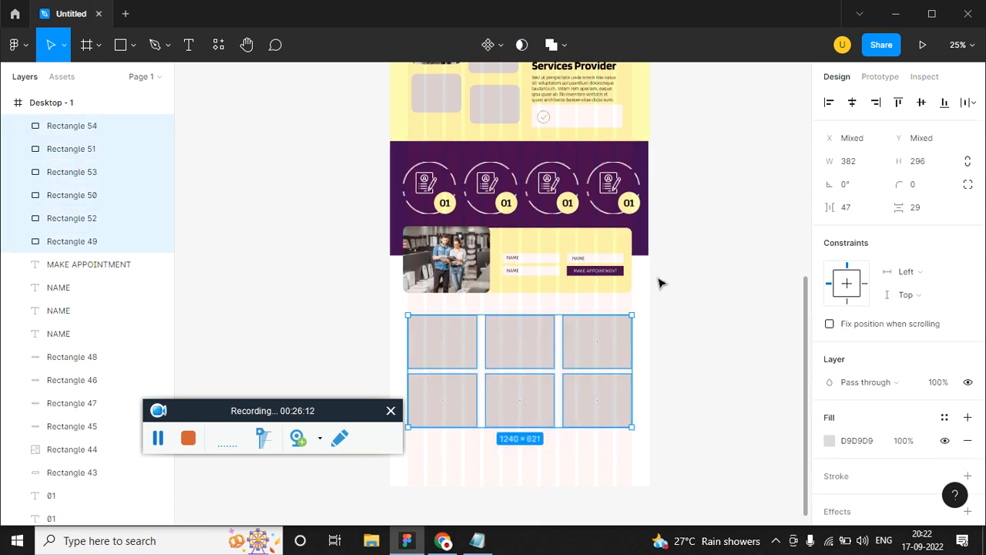
Step: Round the corners of all six gallery rectangles
left_click(918, 191)
left_click(722, 347)
left_click_drag(721, 347, 717, 240)
Step: Check the gallery section in the browser's reference image and draw a 1432 × 1124 rectangle over the gallery grid, directly below the purple section
key("alt+Tab")
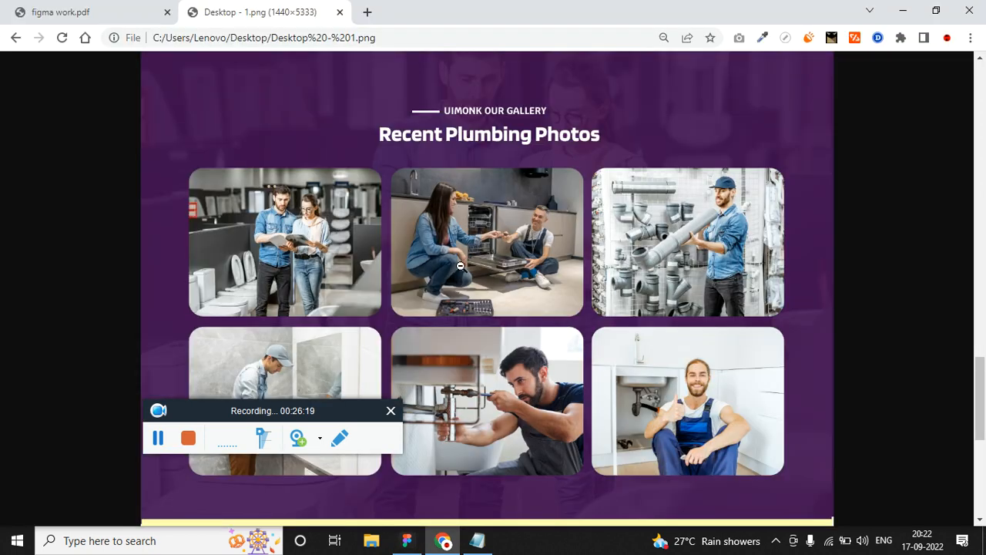
key("alt+Tab")
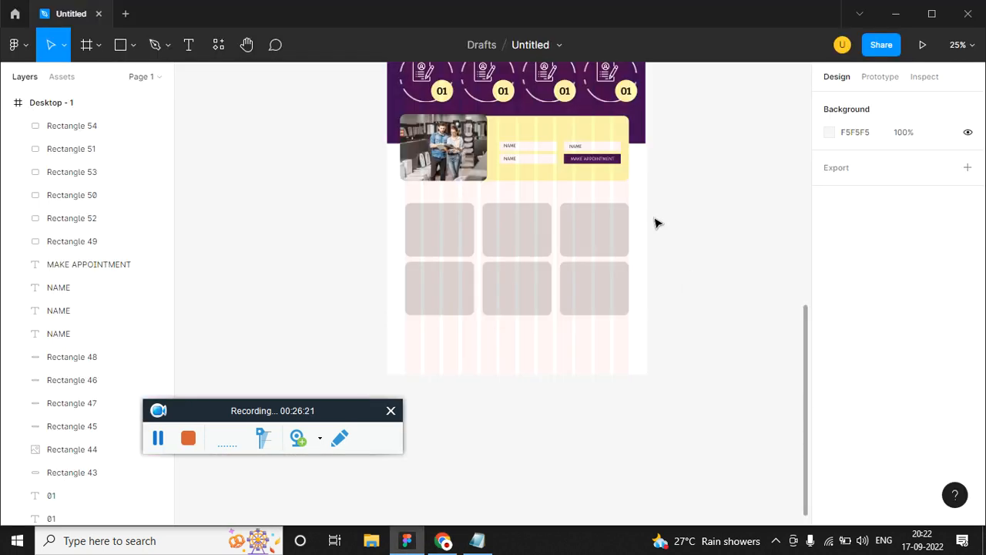
left_click(135, 49)
left_click(127, 79)
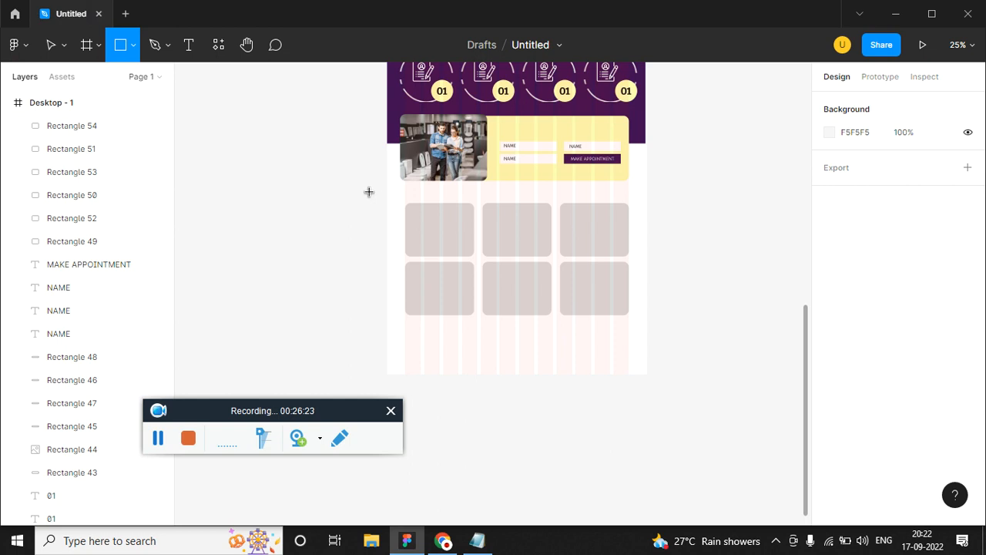
mouse_move(387, 142)
left_mouse_down()
mouse_move(645, 324)
mouse_move(644, 347)
left_mouse_up()
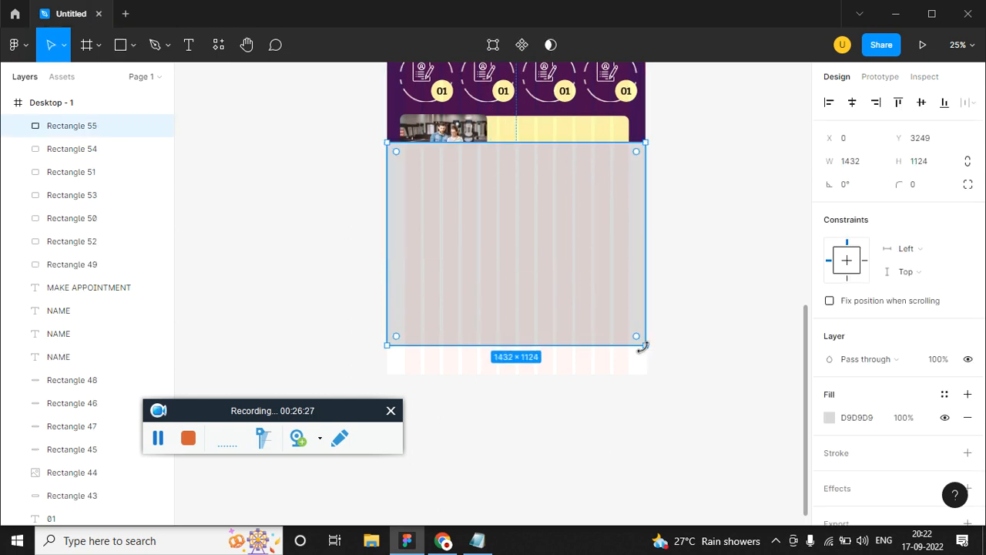
Step: Fill the new large rectangle with image 2 from the gallery folder
left_click(830, 418)
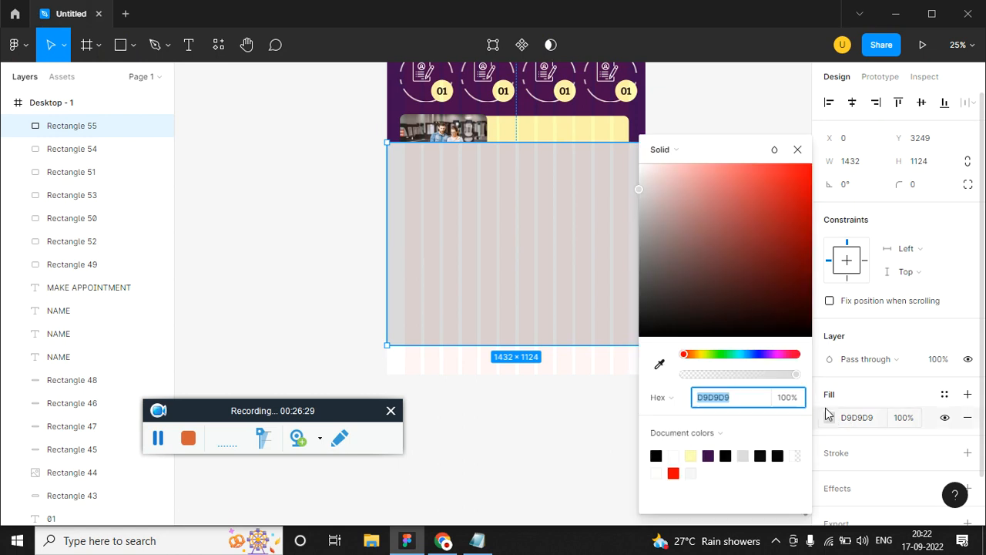
left_click(668, 150)
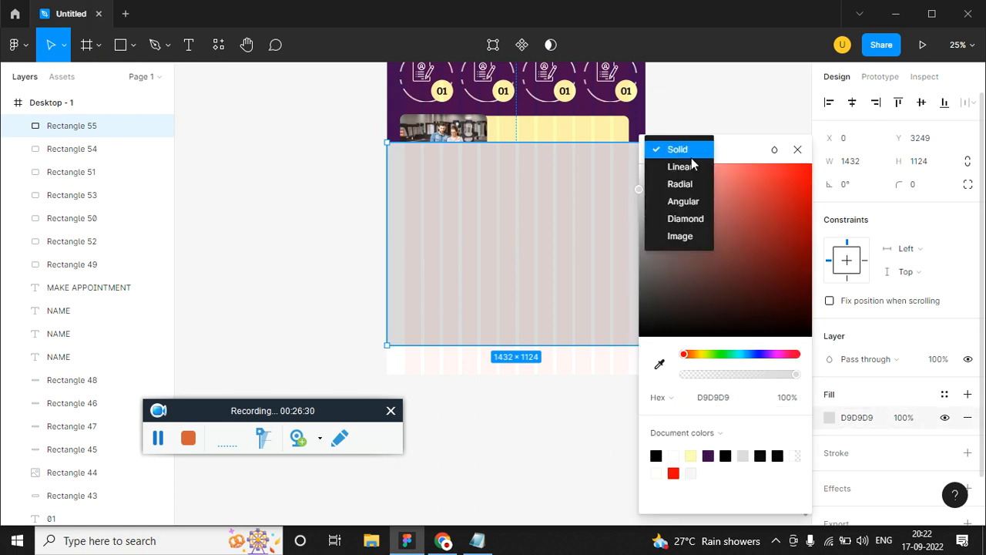
left_click(685, 236)
left_click(725, 257)
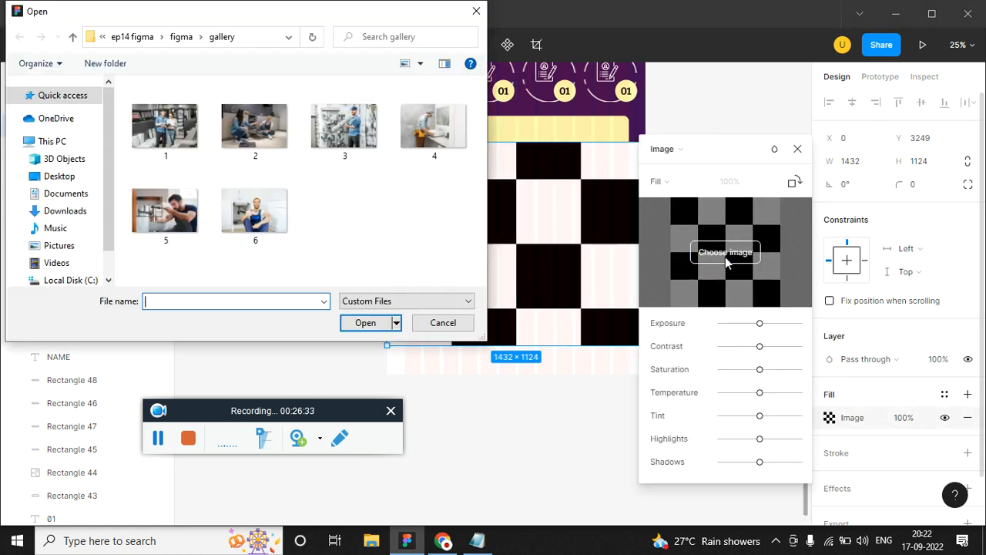
double_click(254, 118)
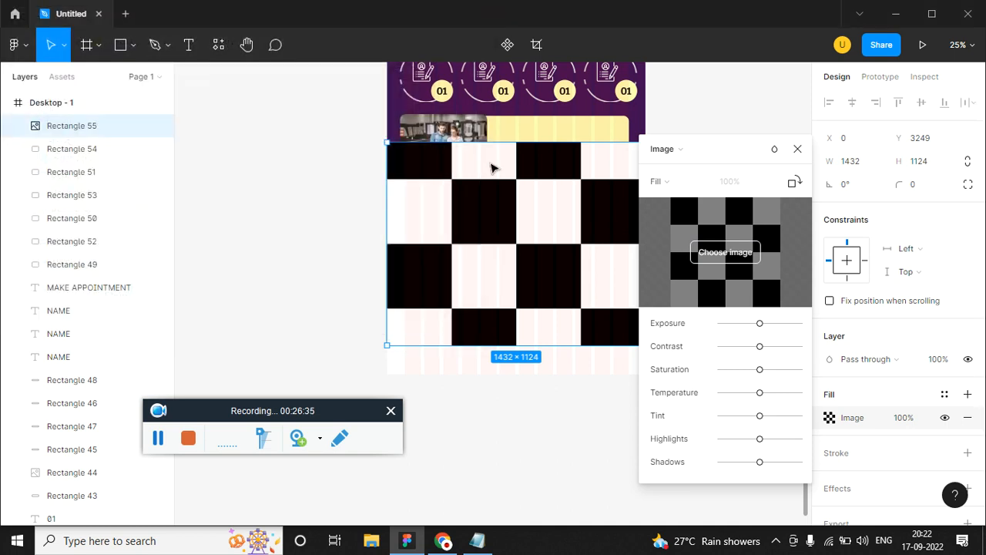
left_click(798, 149)
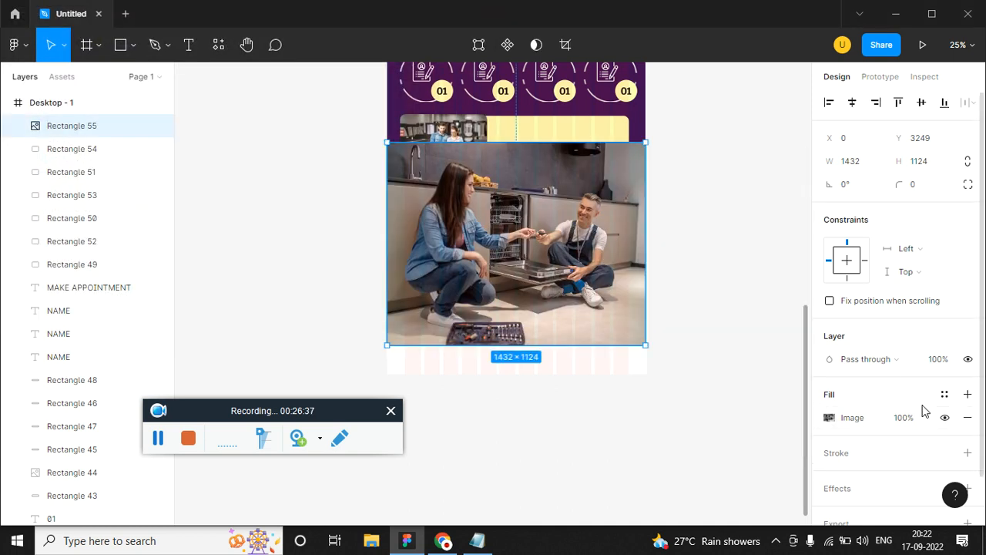
Step: Add a second solid fill over the image in document purple 400D51 at 87% opacity
left_click(968, 394)
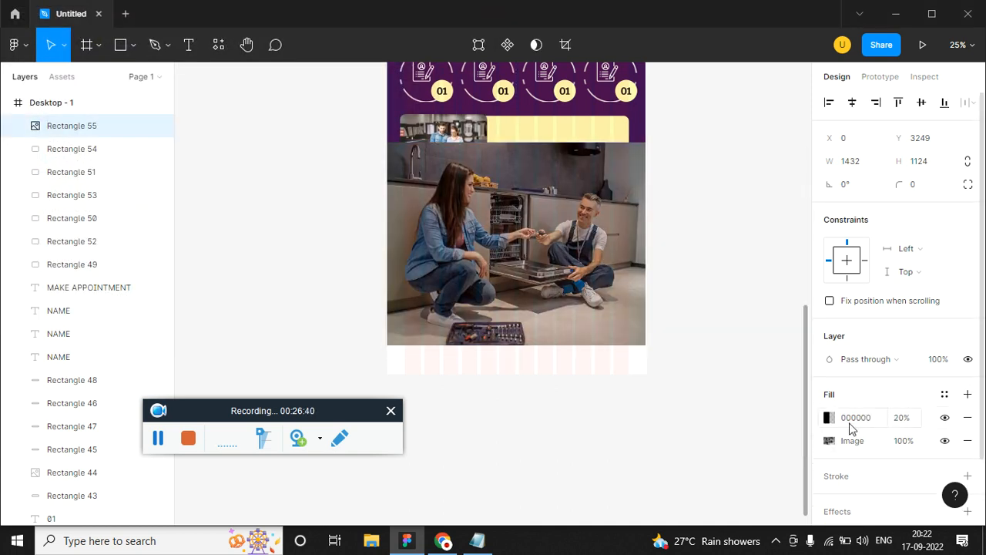
left_click(833, 417)
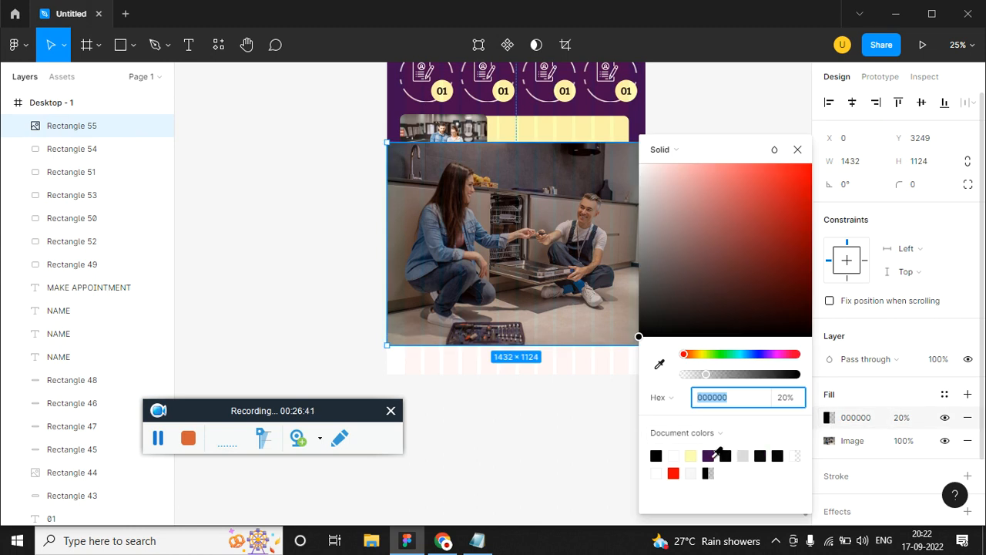
left_click(710, 454)
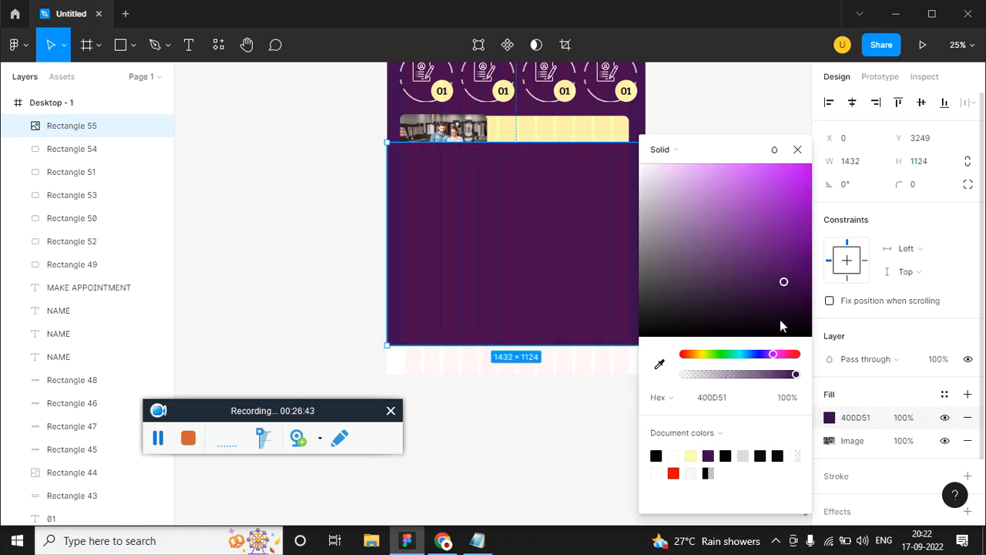
left_click_drag(789, 376, 782, 377)
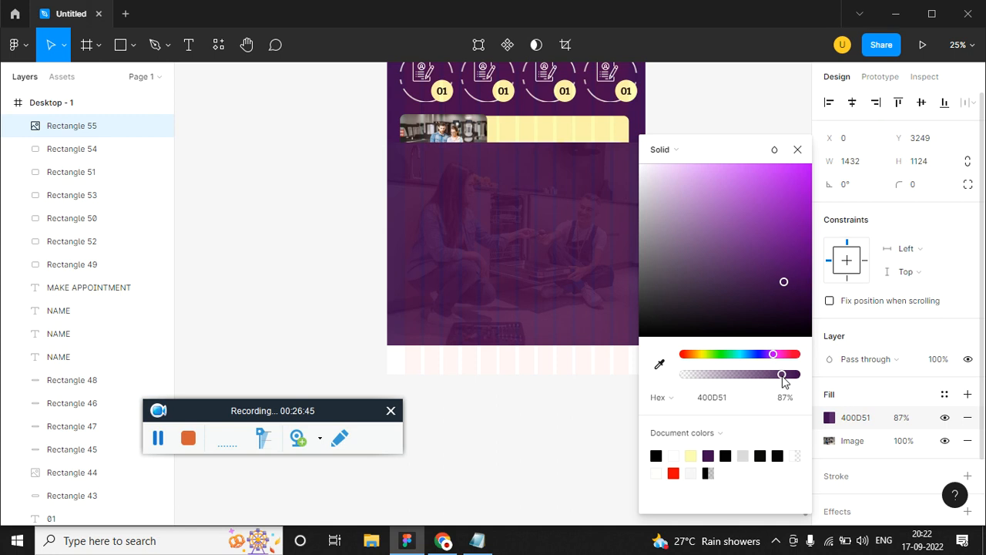
left_click(797, 150)
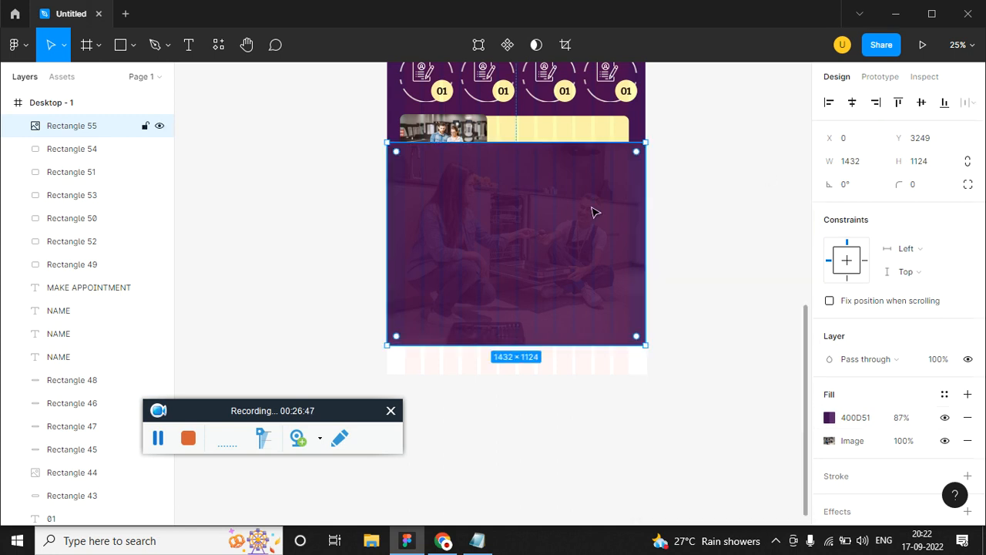
Step: Send the purple image background backward in the layer order until it sits behind the gallery rectangles and the whole booking card
key("ctrl+bracketleft")
key("ctrl+bracketleft")
key("ctrl+bracketleft")
key("ctrl+bracketleft")
key("ctrl+bracketleft")
key("ctrl+bracketleft")
key("ctrl+bracketleft")
key("ctrl+bracketleft")
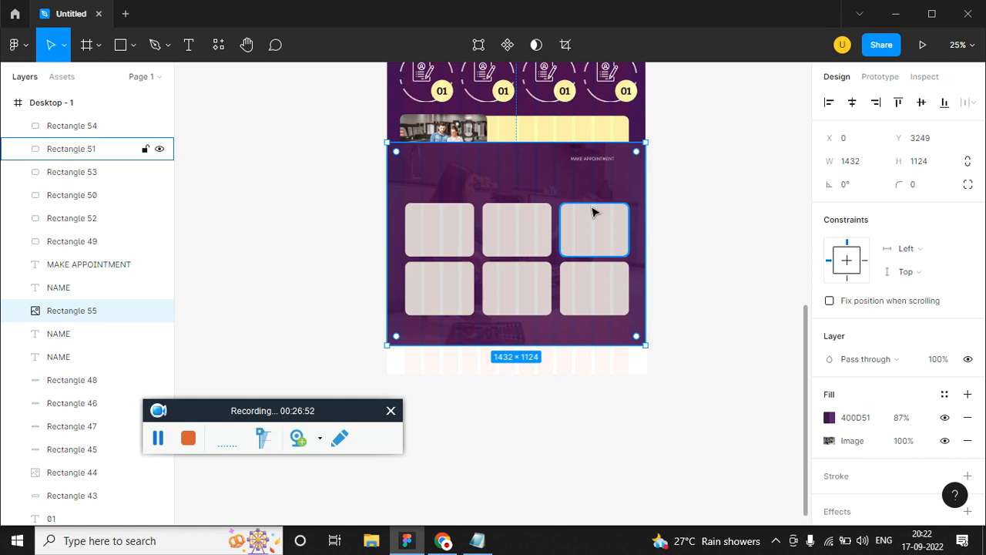
key("ctrl+bracketleft")
key("ctrl+bracketleft")
key("ctrl+bracketleft")
key("ctrl+bracketleft")
key("ctrl+bracketleft")
key("ctrl+bracketleft")
key("ctrl+bracketleft")
key("ctrl+bracketleft")
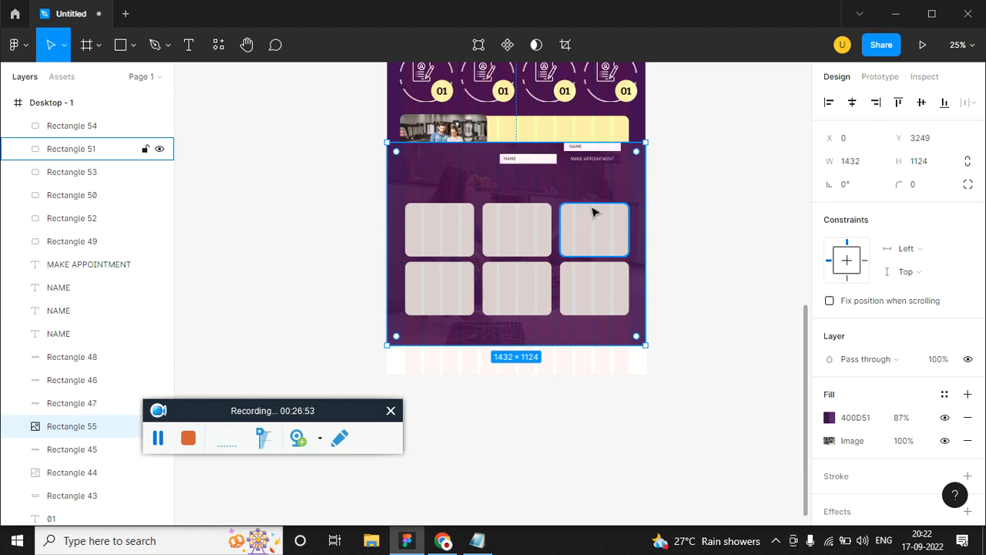
key("ctrl+bracketleft")
left_click(781, 244)
Step: Check the testimonial section in the browser's reference image and extend the Desktop - 1 frame's height to about 5233
key("alt+Tab")
scroll(635, 335, "down", 3)
scroll(635, 335, "down", 2)
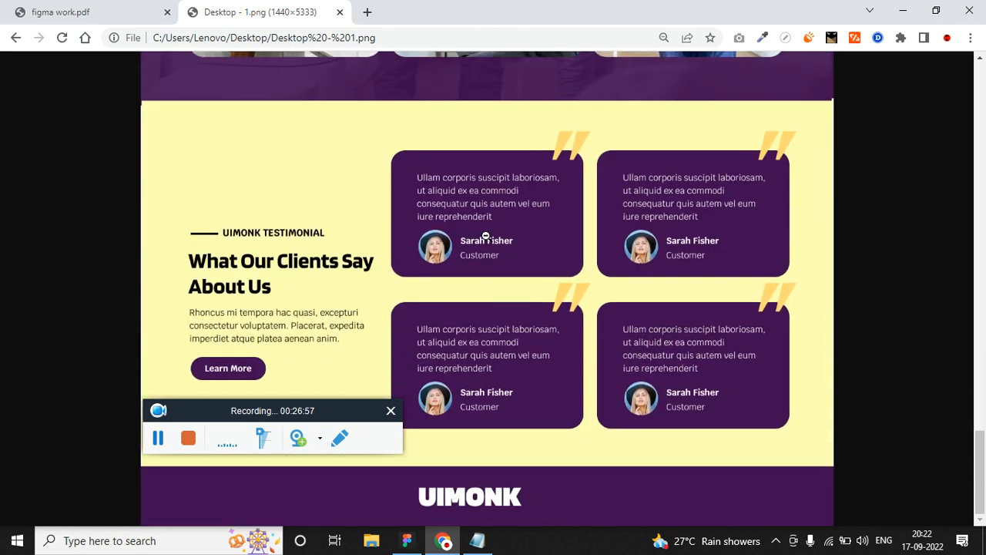
key("alt+Tab")
scroll(519, 303, "down", 1)
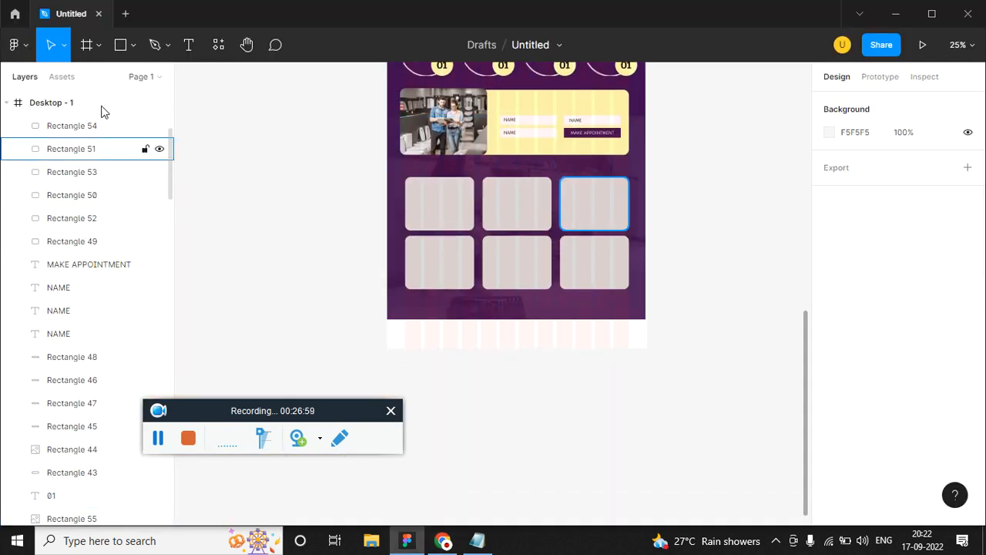
left_click(130, 45)
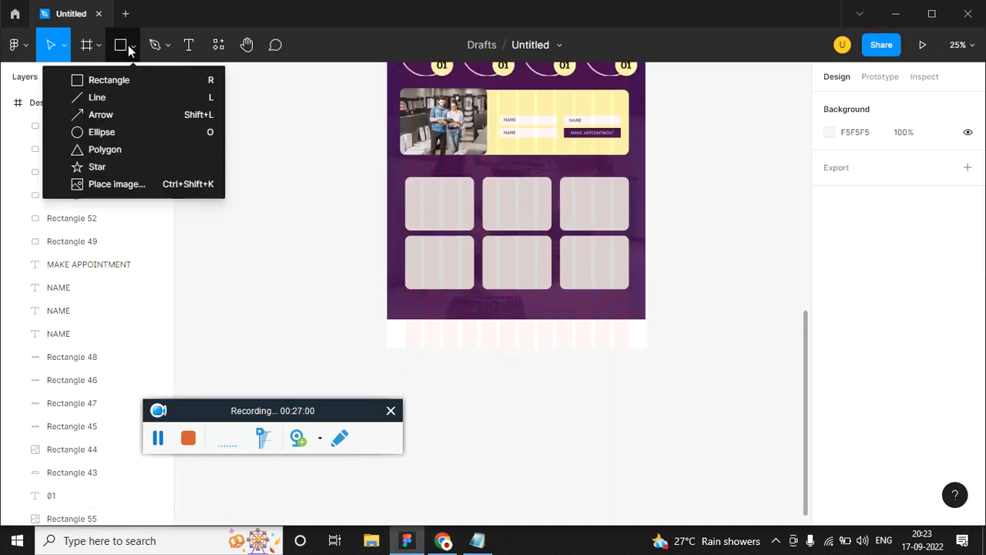
left_click(279, 131)
left_click(84, 111)
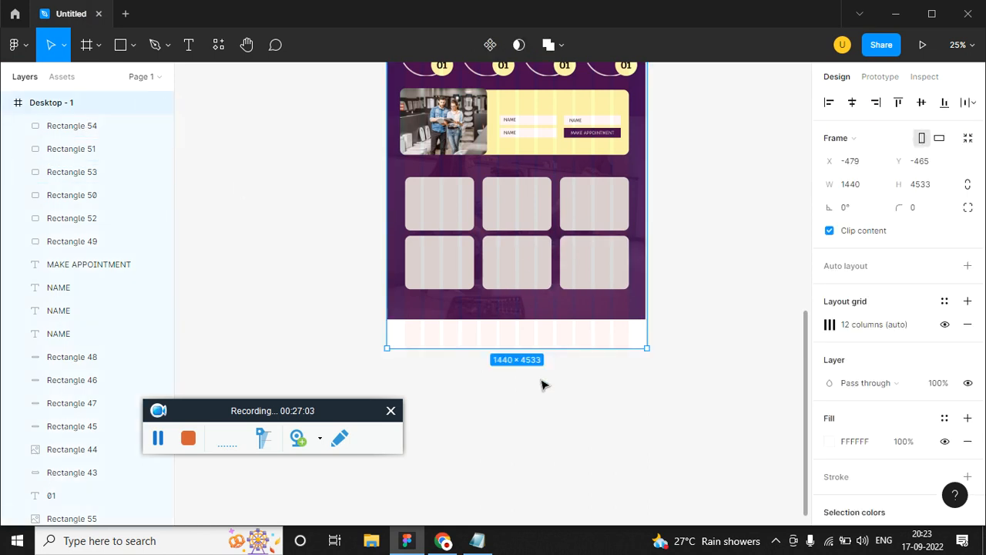
left_click_drag(539, 348, 540, 475)
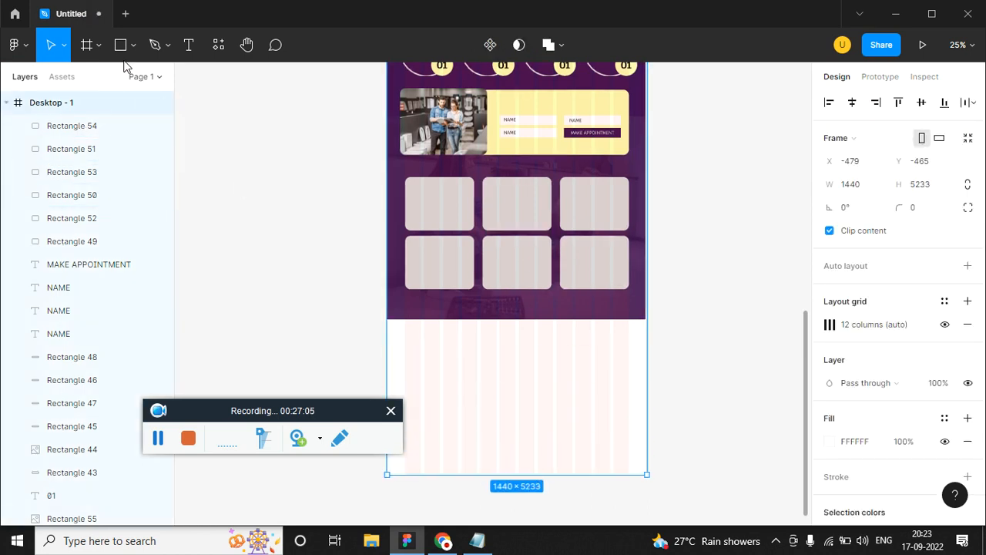
Step: Draw a rectangle of about 404 × 252 in the white area below the gallery section for a testimonial card
left_click(131, 45)
left_click(133, 81)
mouse_move(481, 344)
left_mouse_down()
mouse_move(535, 389)
mouse_move(555, 391)
mouse_move(562, 223)
left_mouse_up()
Step: Move the spare "Expert Plumbing Services Provider" text block outside the frame down beside the white testimonial area
key("shift+0")
key("minus")
key("minus")
key("minus")
scroll(566, 228, "up", 5)
left_click_drag(638, 266, 573, 202)
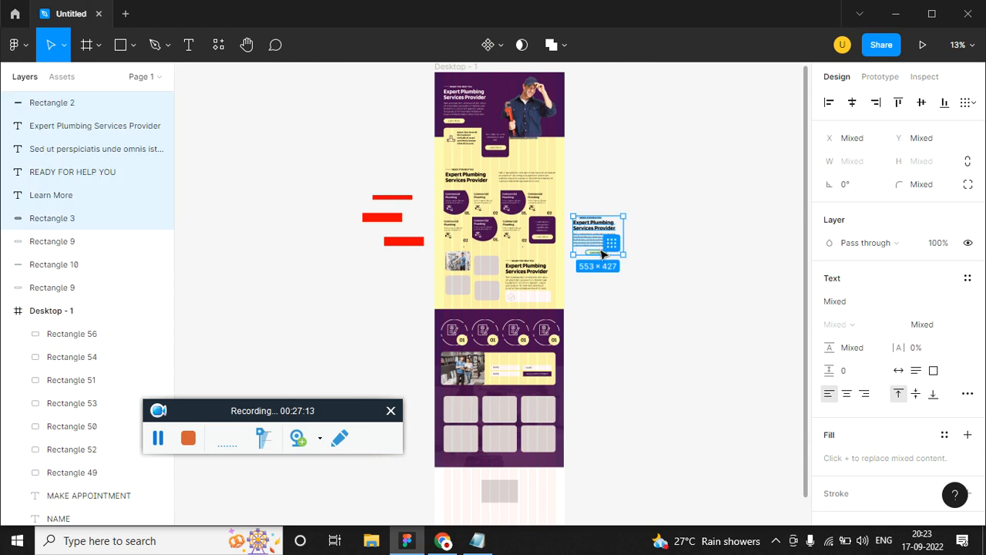
left_click_drag(593, 349, 613, 502)
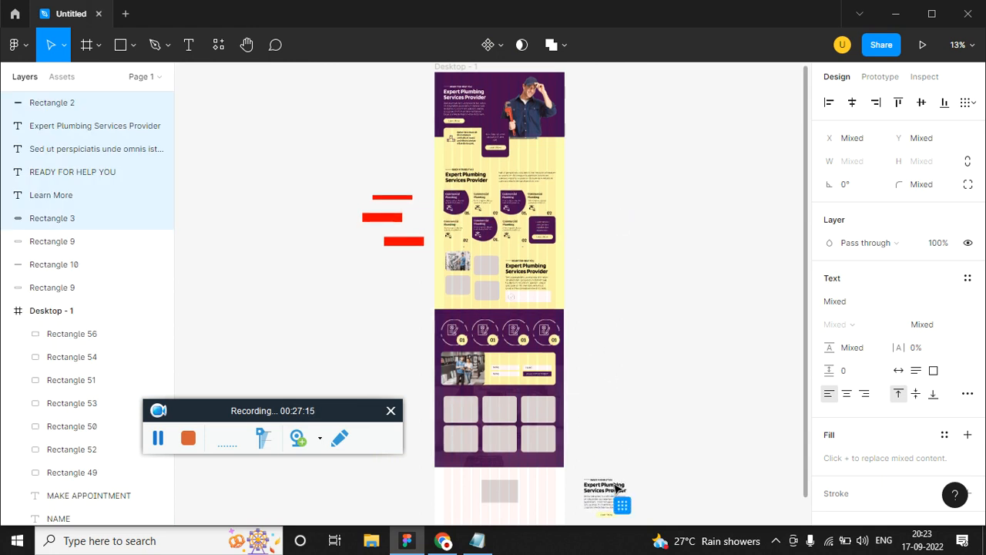
scroll(476, 306, "up", 5)
scroll(634, 358, "down", 8)
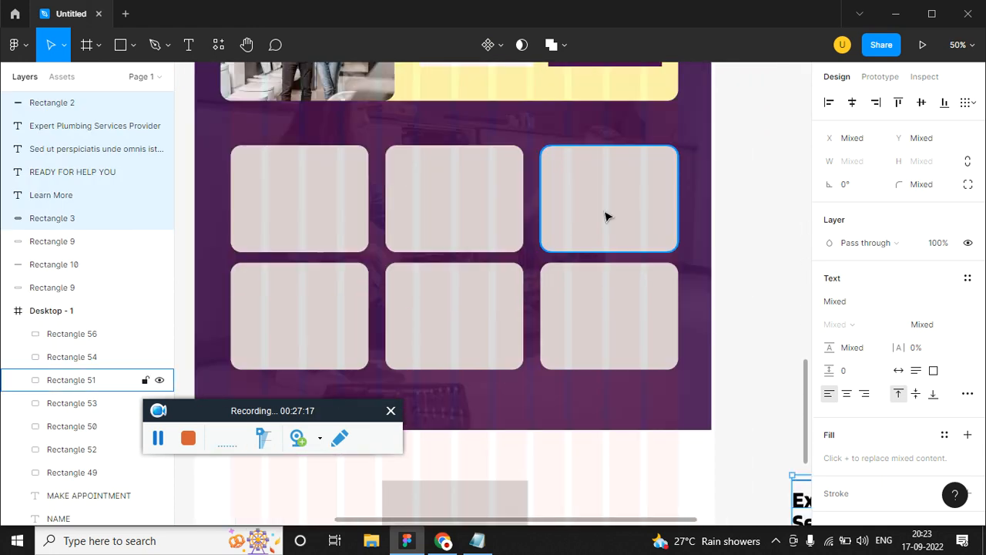
key("ctrl+minus")
left_click_drag(554, 298, 582, 229)
key("ctrl+plus")
left_click_drag(588, 331, 466, 147)
Step: Place a copy of the spare "Sed ut perspiciatis" paragraph on the grey testimonial card and check the reference image
left_click(769, 251)
key("Escape")
left_click(766, 252)
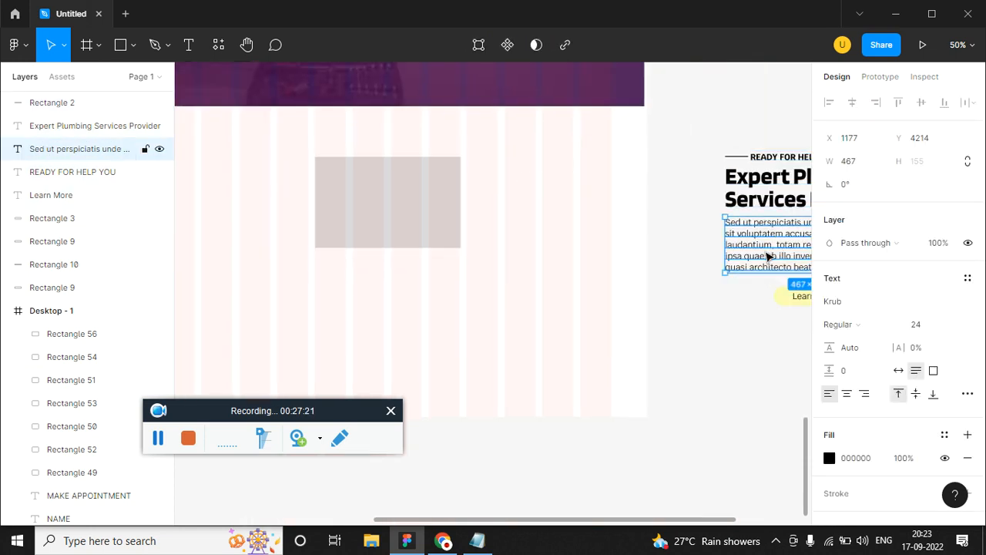
left_click_drag(768, 255, 396, 204)
key("alt+Tab")
key("alt+Tab")
Step: Narrow the card's text box to about 293 wide and shorten its paragraph so it ends at "doloremque"
double_click(466, 202)
left_click_drag(438, 192, 510, 217)
key("BackSpace")
key("Escape")
left_click_drag(512, 181, 449, 183)
double_click(441, 194)
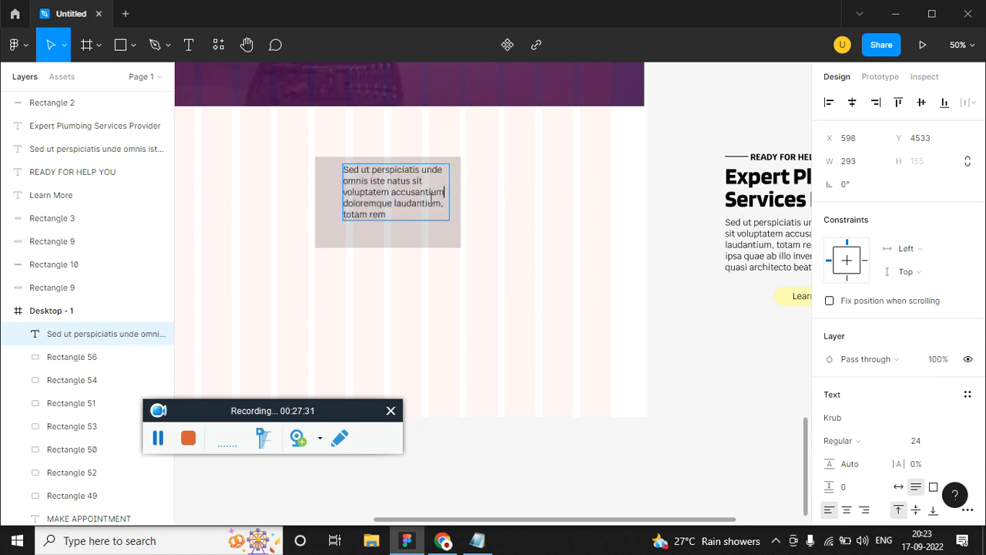
mouse_move(390, 204)
left_mouse_down()
mouse_move(407, 218)
mouse_move(380, 204)
left_mouse_up()
key("BackSpace")
key("Escape")
Step: Extend the grey testimonial card to a height of about 318 and place a 92 × 92 circle beneath its text
left_click(452, 244)
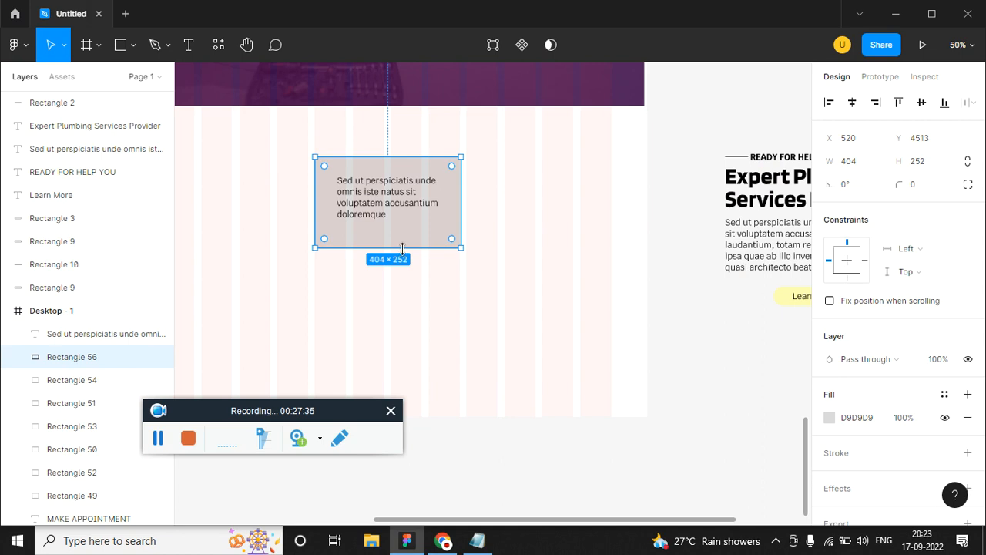
left_click_drag(402, 247, 403, 258)
left_click(503, 250)
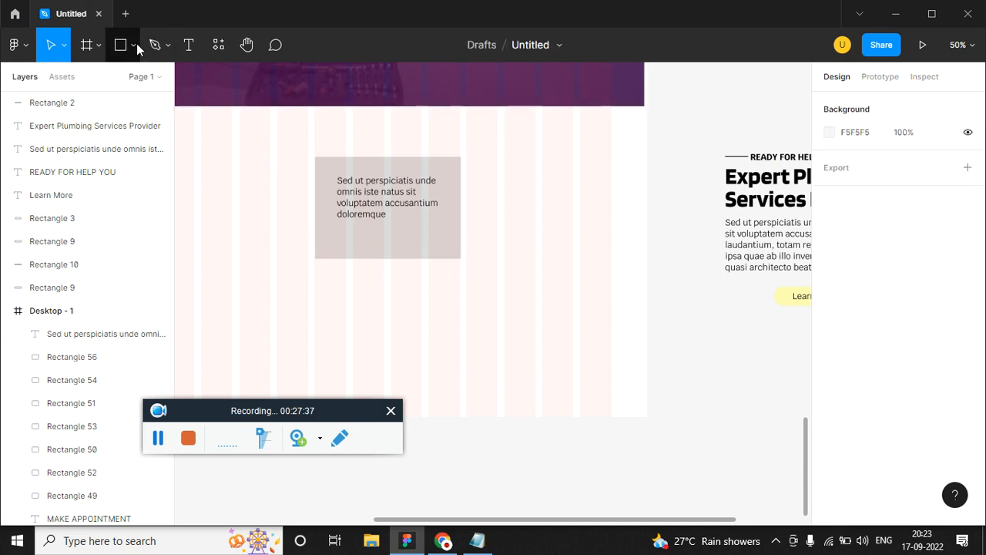
left_click(132, 45)
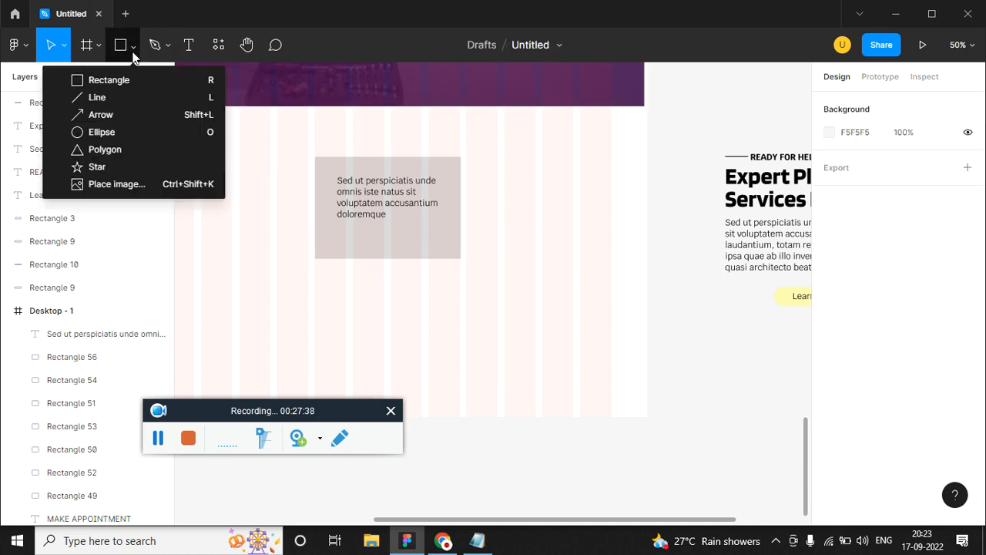
left_click(137, 134)
left_click_drag(324, 214, 397, 273)
left_click(404, 254)
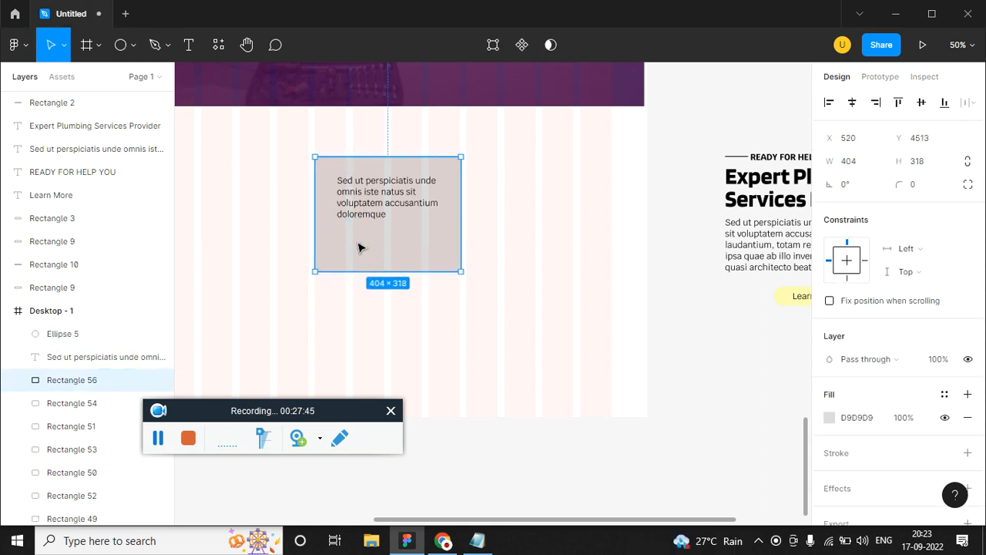
double_click(350, 244)
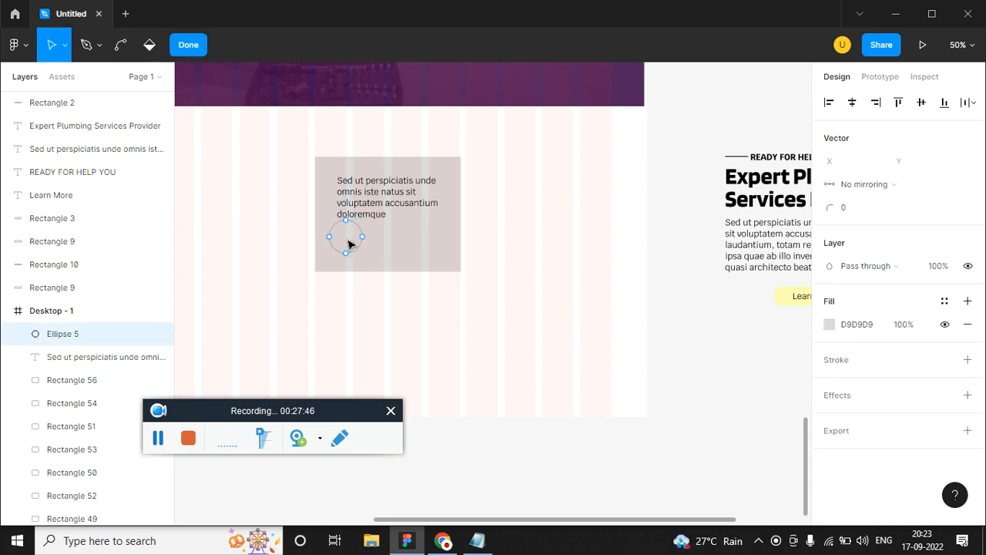
left_click(198, 51)
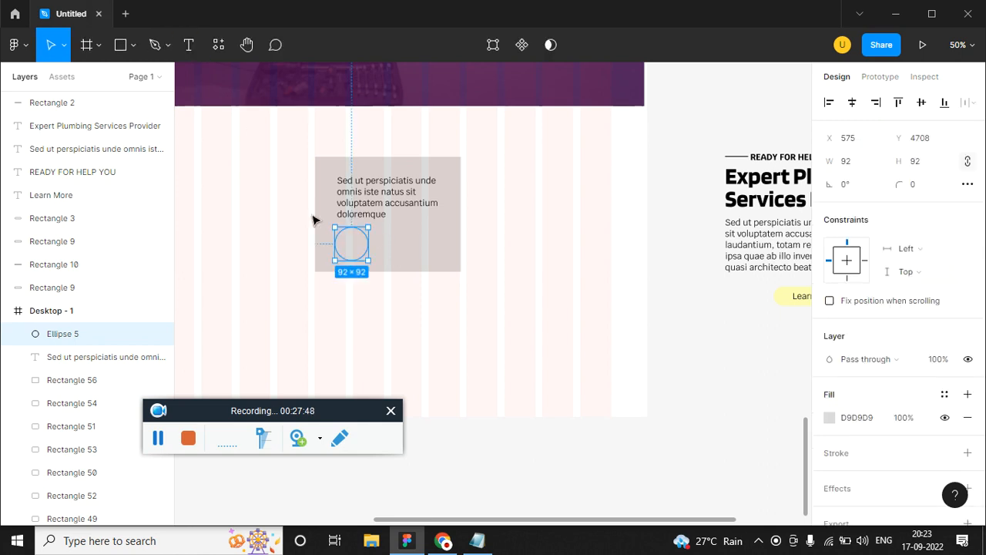
Step: Fill the circle beneath the testimonial text with image 2 from the testimonial folder
left_click(830, 419)
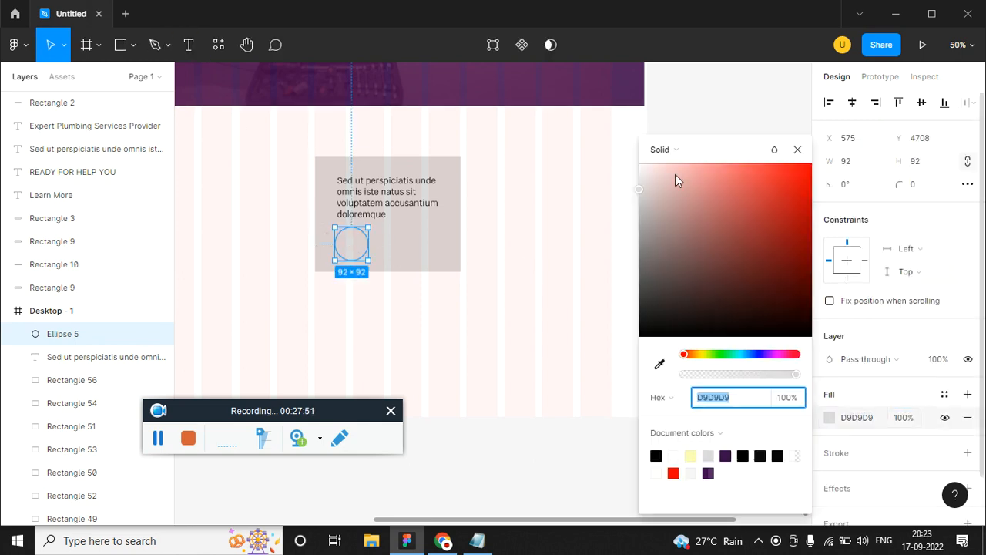
left_click(664, 150)
left_click(693, 236)
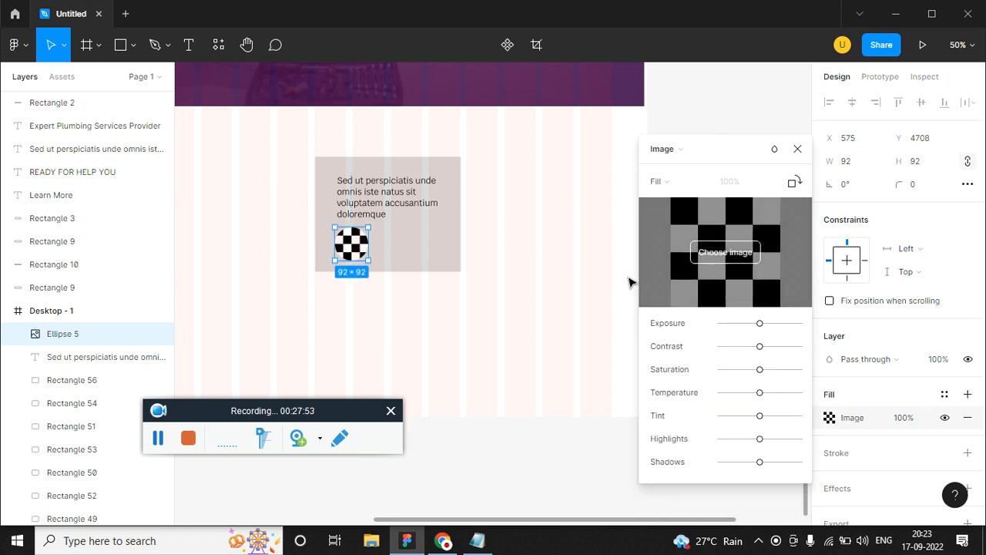
left_click(724, 257)
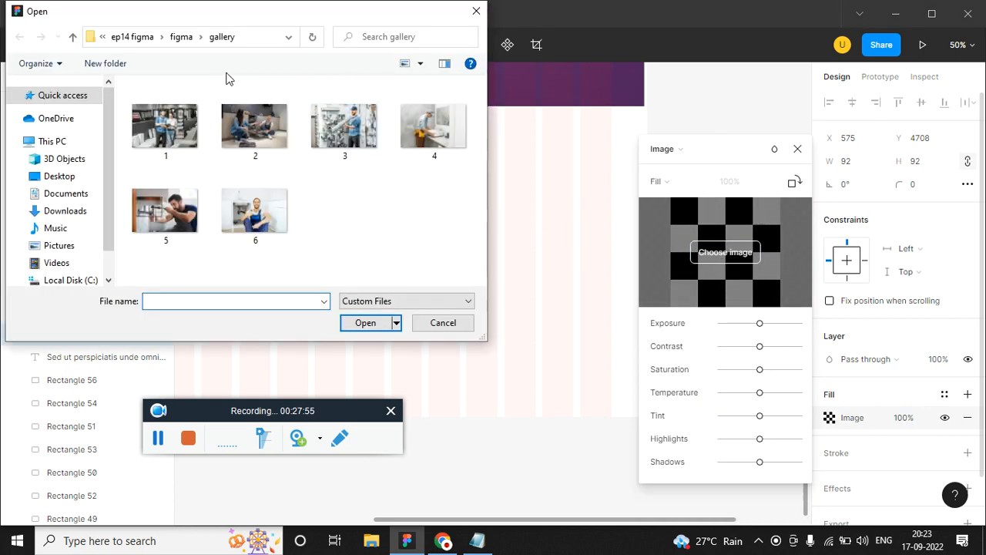
left_click(184, 43)
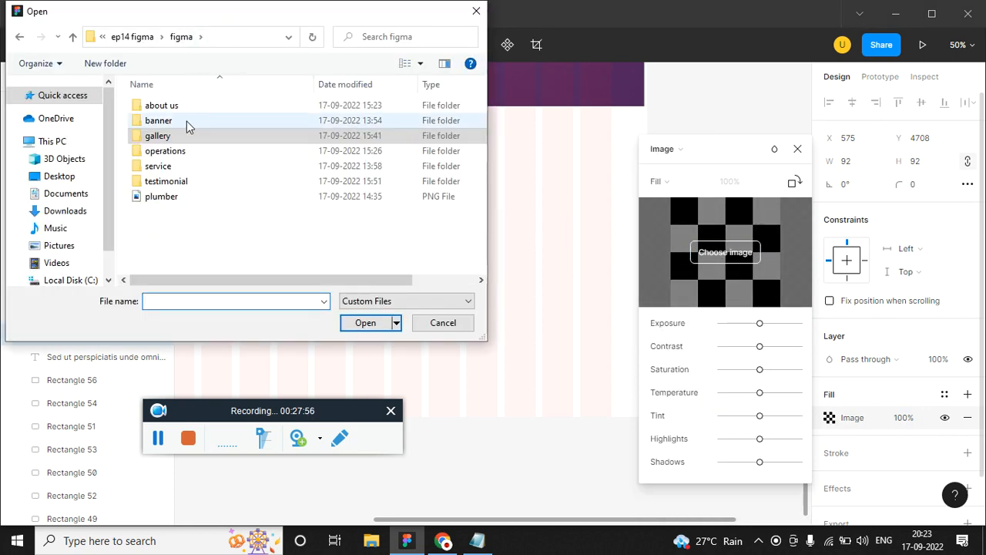
double_click(158, 165)
left_click(182, 36)
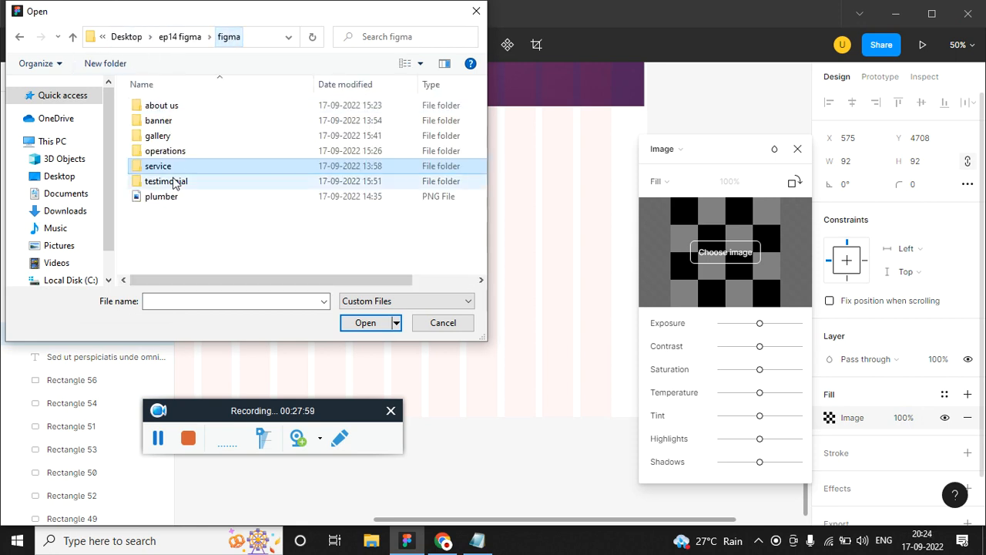
double_click(173, 182)
left_click(255, 141)
double_click(255, 141)
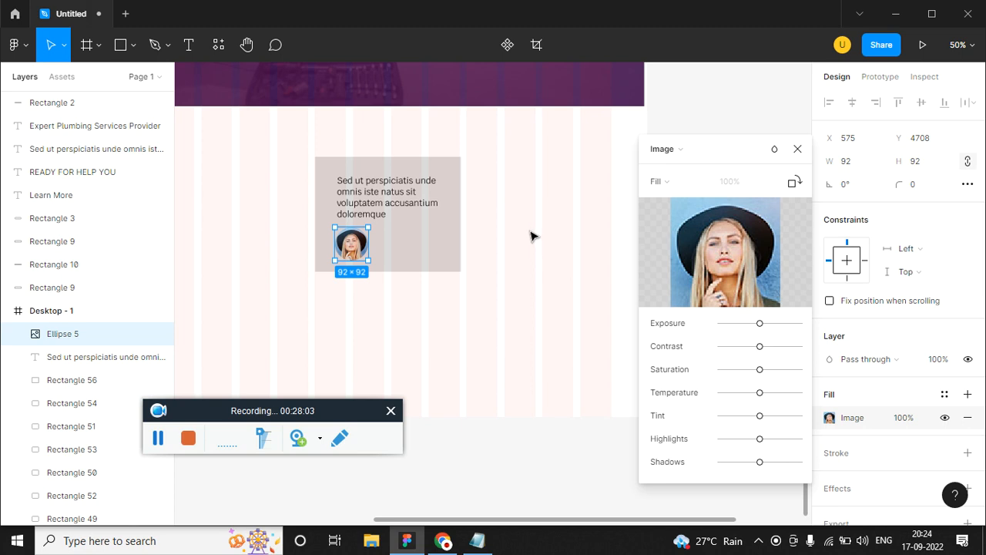
left_click(797, 148)
Step: Place a copy of the testimonial paragraph beside the portrait, replace its text with the client's name in capitals and make it Bold
key("shift+0")
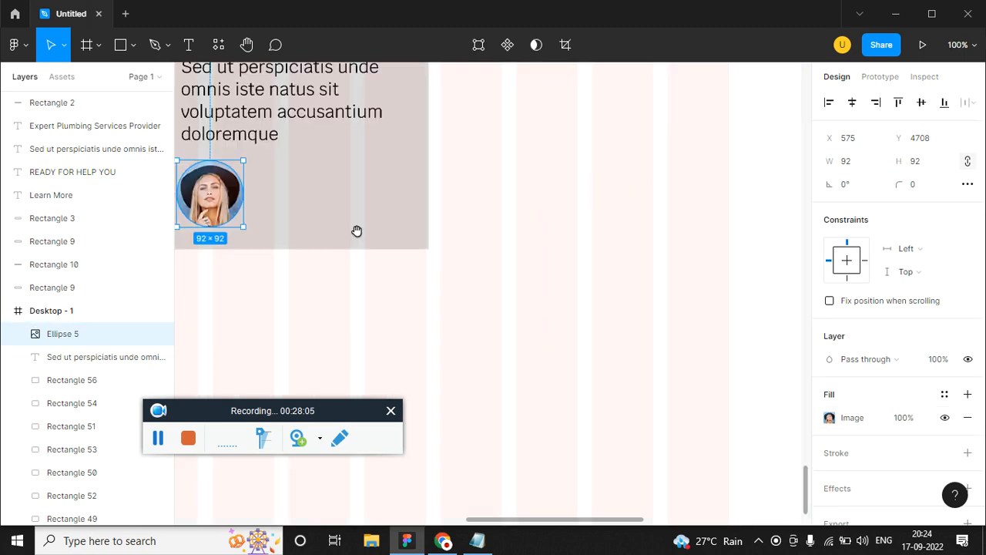
left_click_drag(357, 231, 616, 277)
left_click(559, 161)
left_click_drag(535, 160, 596, 268)
double_click(593, 262)
type("VISHAL V")
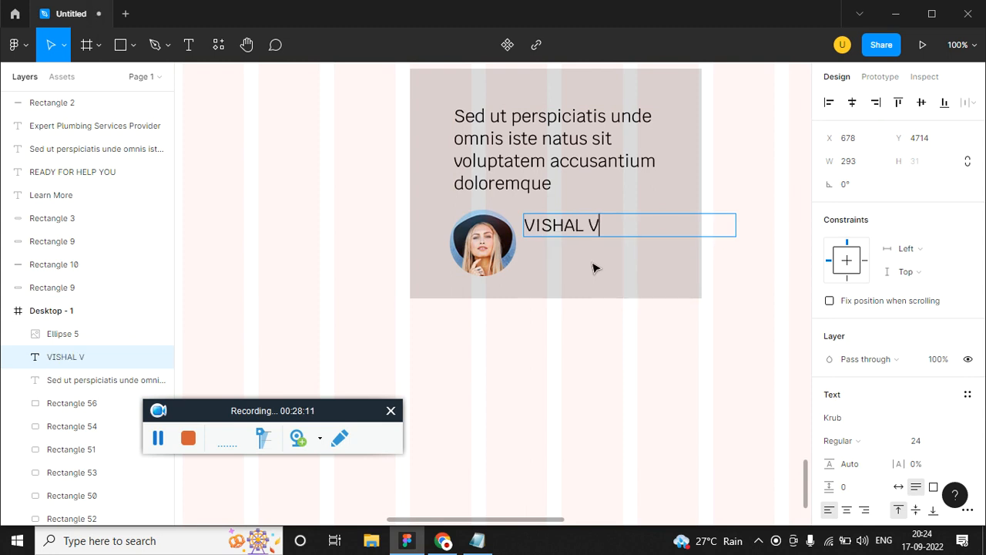
key("ctrl+a")
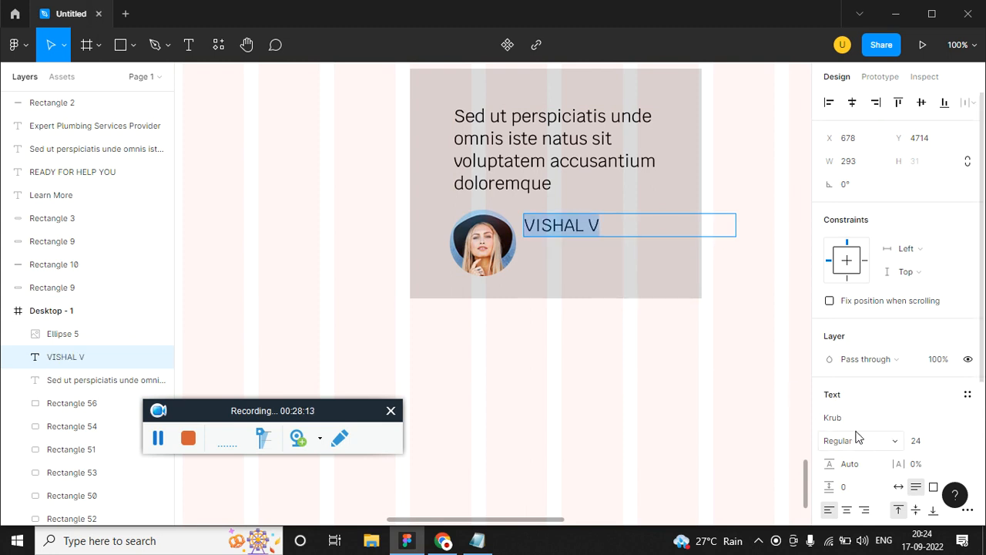
left_click(861, 450)
left_click(863, 386)
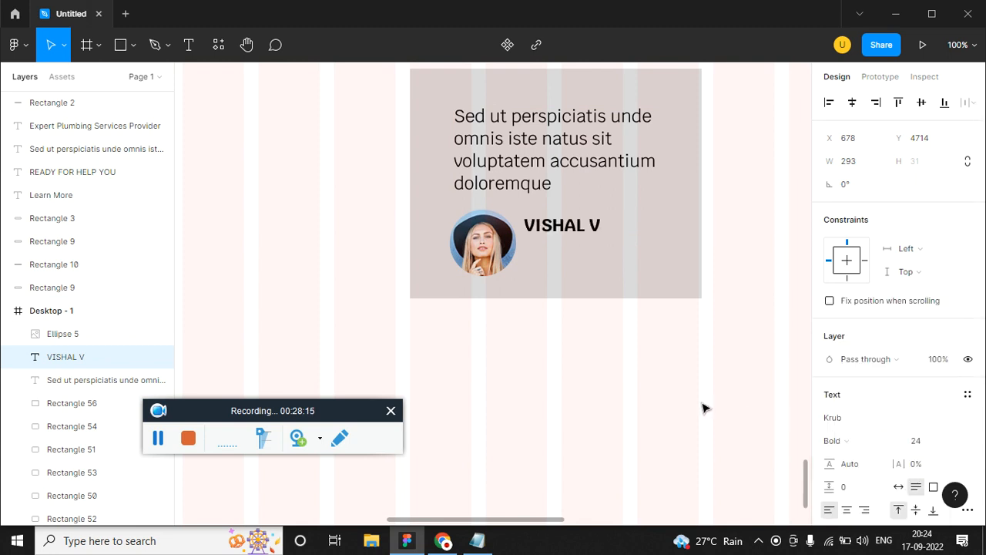
Step: Copy the client name directly below itself, change the copy's text to "Web Designer" and set it to Regular weight
key("Escape")
left_click_drag(576, 256, 577, 258)
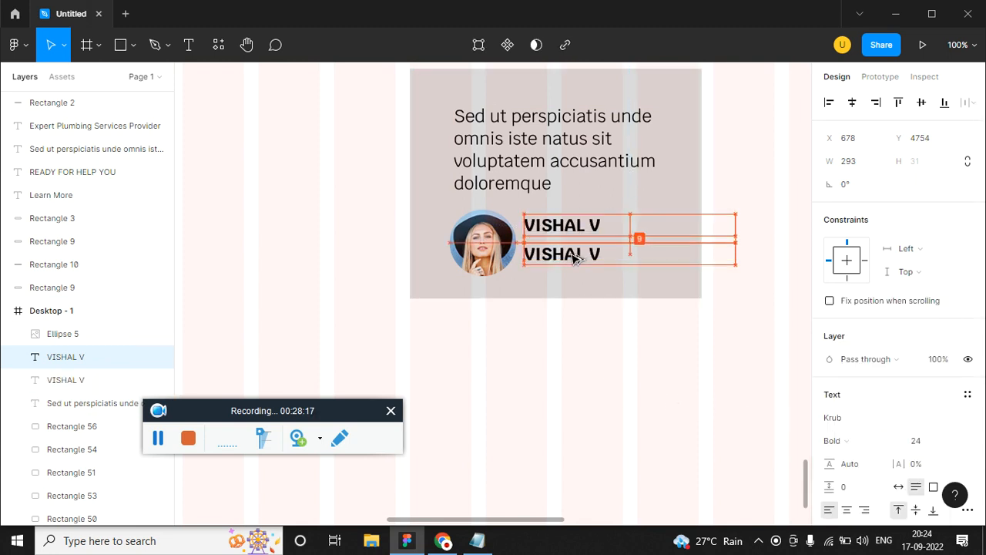
key("Return")
type("Web Designer")
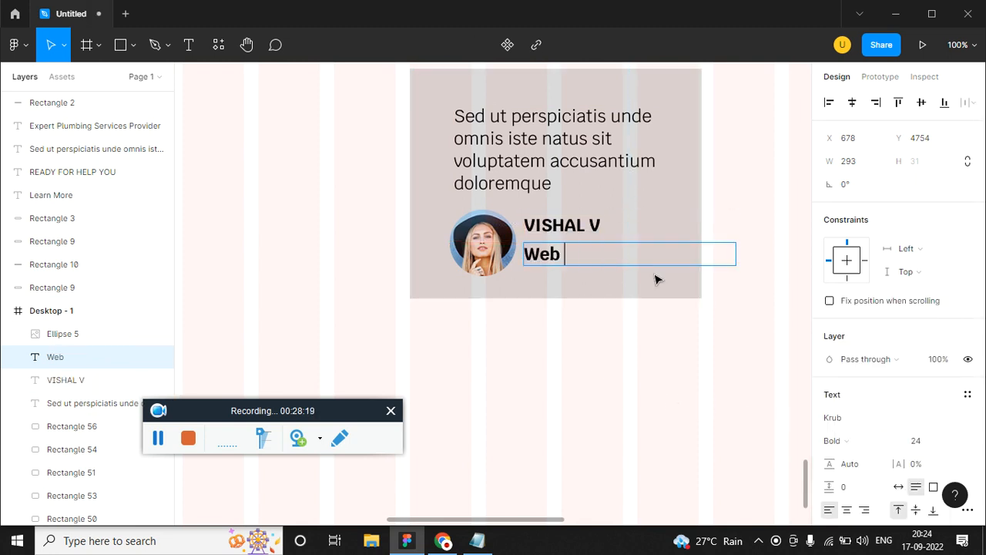
left_click(838, 442)
left_click(883, 339)
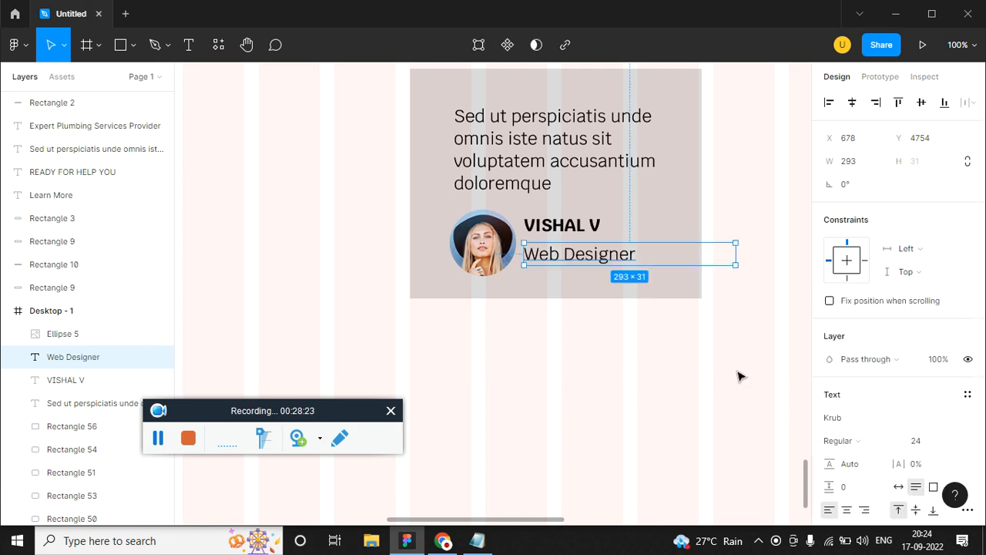
key("minus")
key("Escape")
Step: Fill the testimonial card with the document's purple 400D51 at 87% opacity
left_click(590, 285)
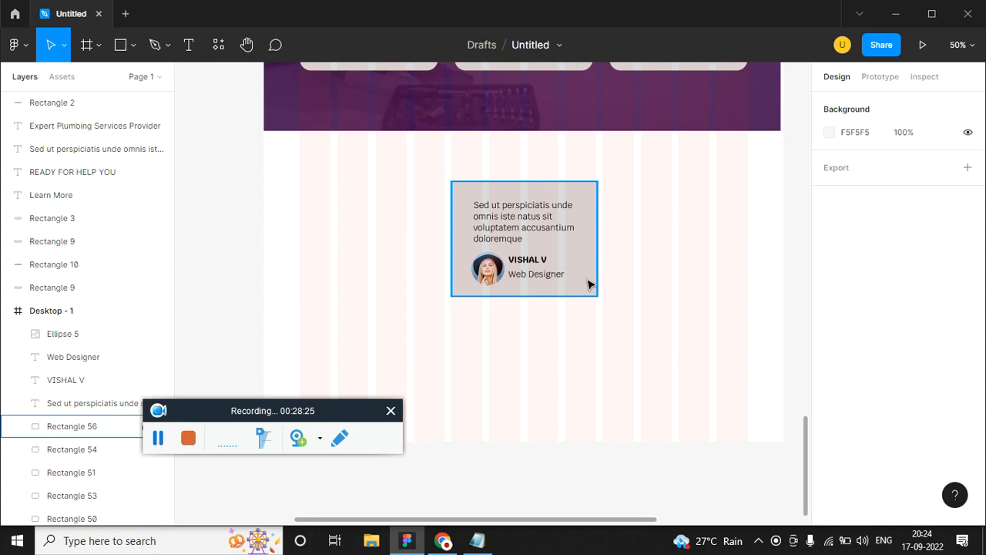
left_click(831, 367)
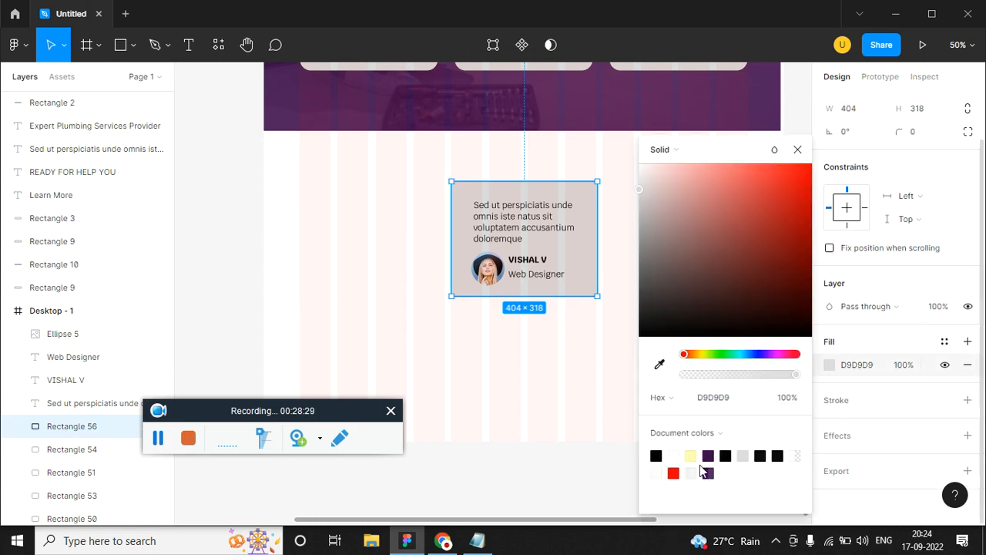
left_click(710, 473)
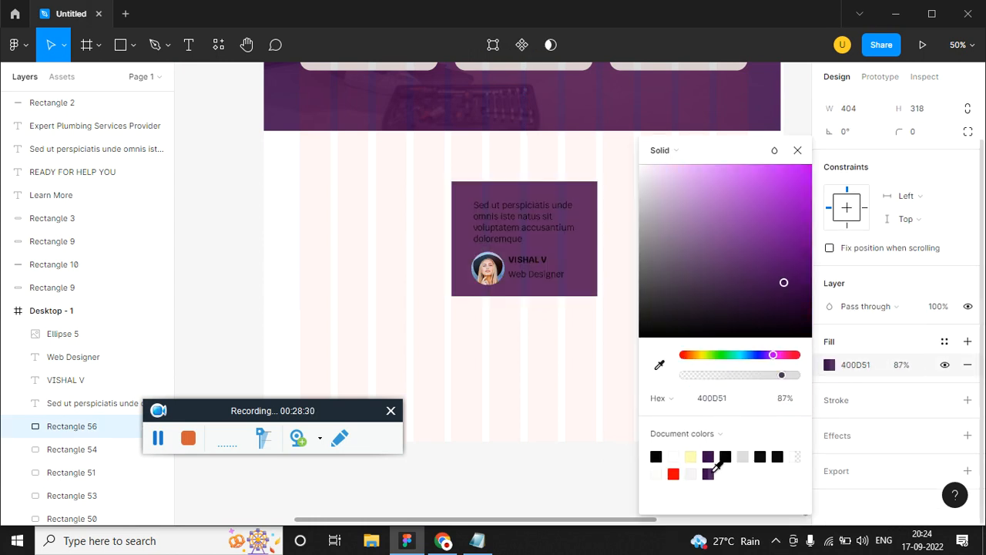
left_click(530, 261)
left_click(540, 274, "shift")
left_click(546, 218, "shift")
scroll(891, 378, "down", 3)
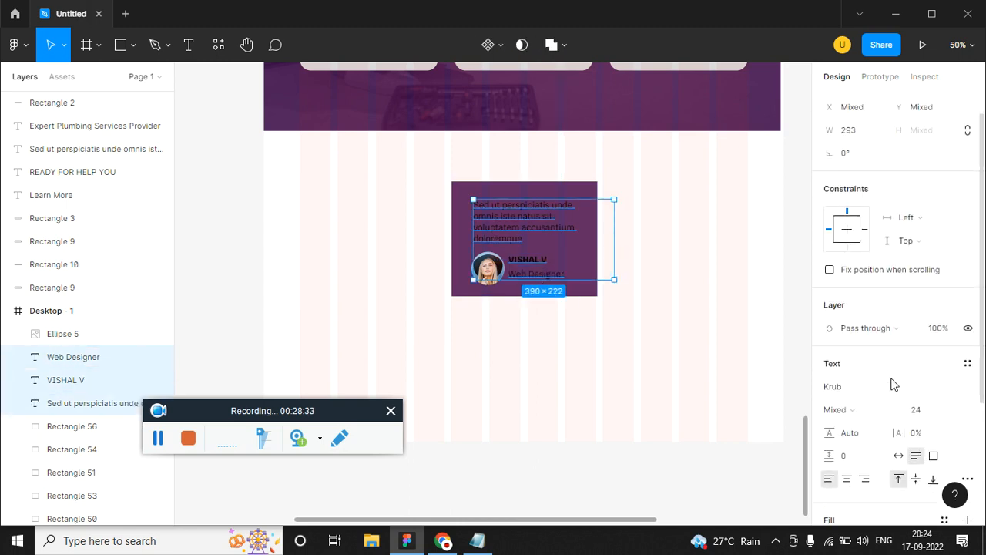
left_click(830, 502)
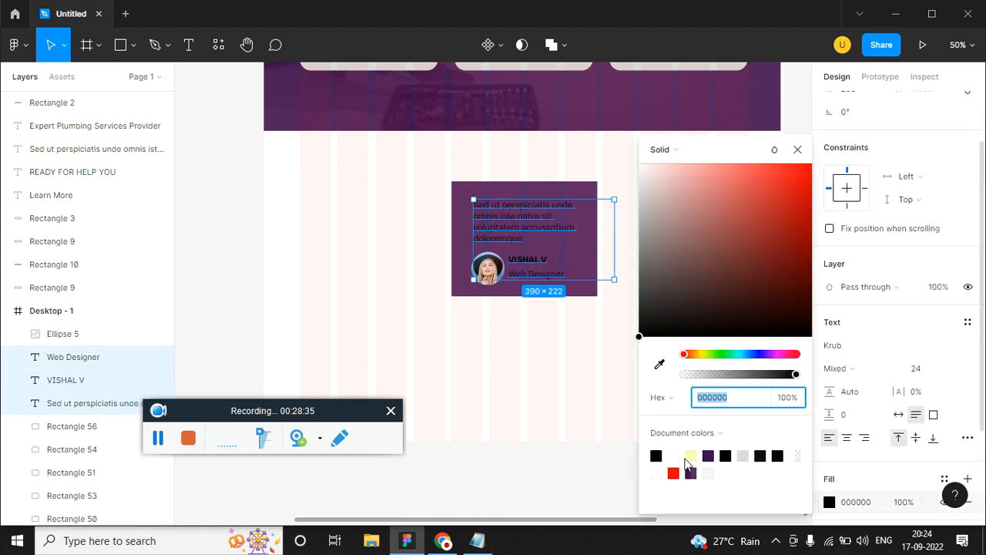
left_click(572, 410)
Step: Fill the testimonial card with the document's pale yellow FCFEB2
left_click(579, 293)
scroll(850, 431, "down", 1)
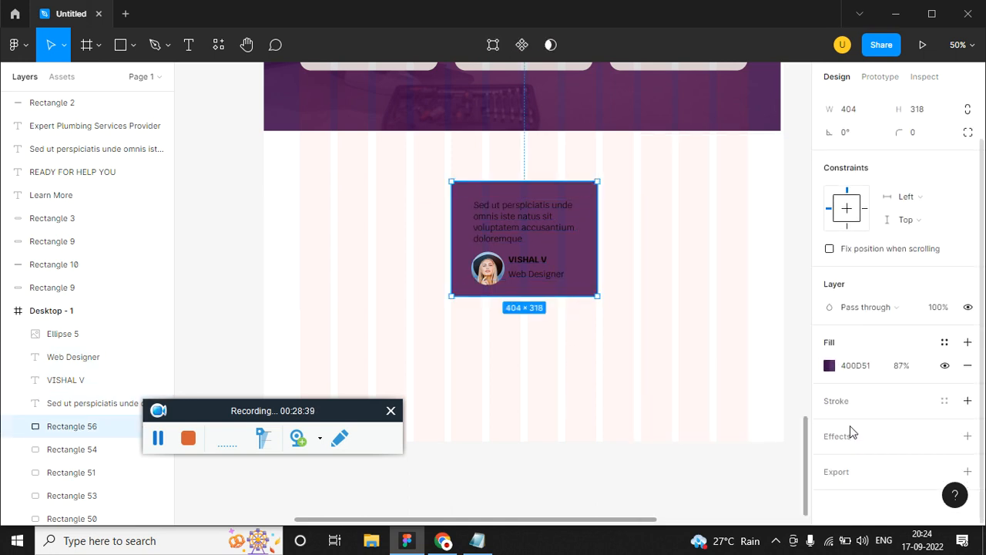
left_click(831, 365)
left_click(693, 455)
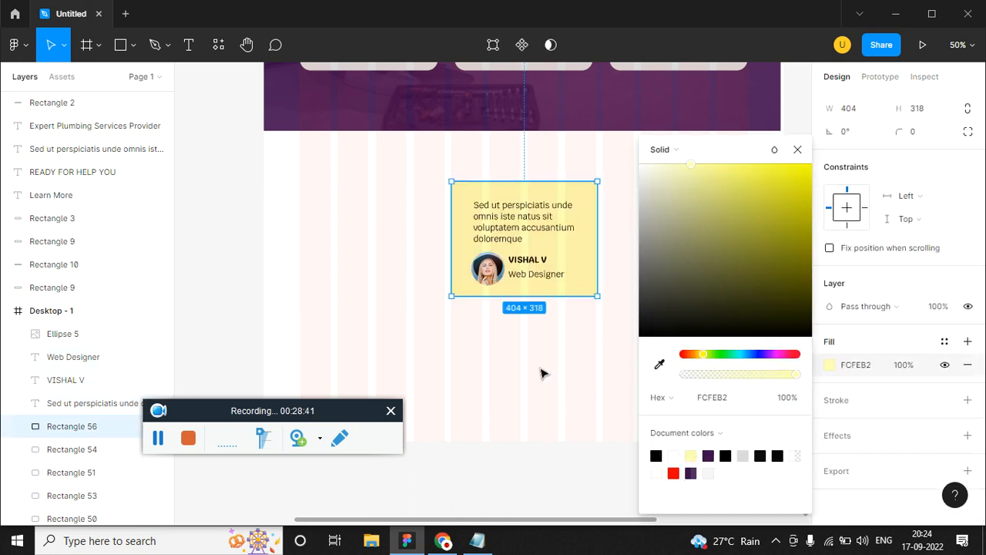
left_click(670, 392)
left_click(594, 269)
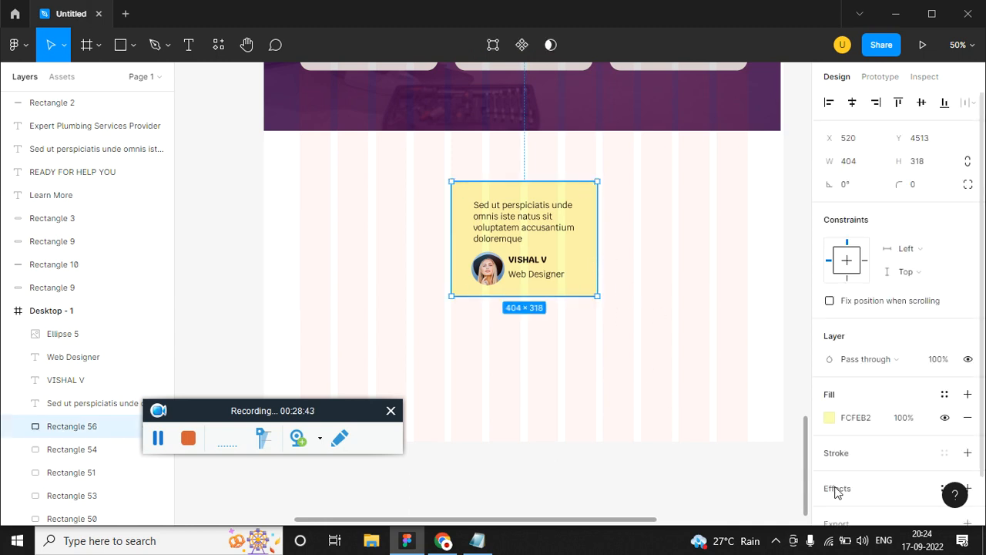
left_click(834, 415)
left_click(559, 331)
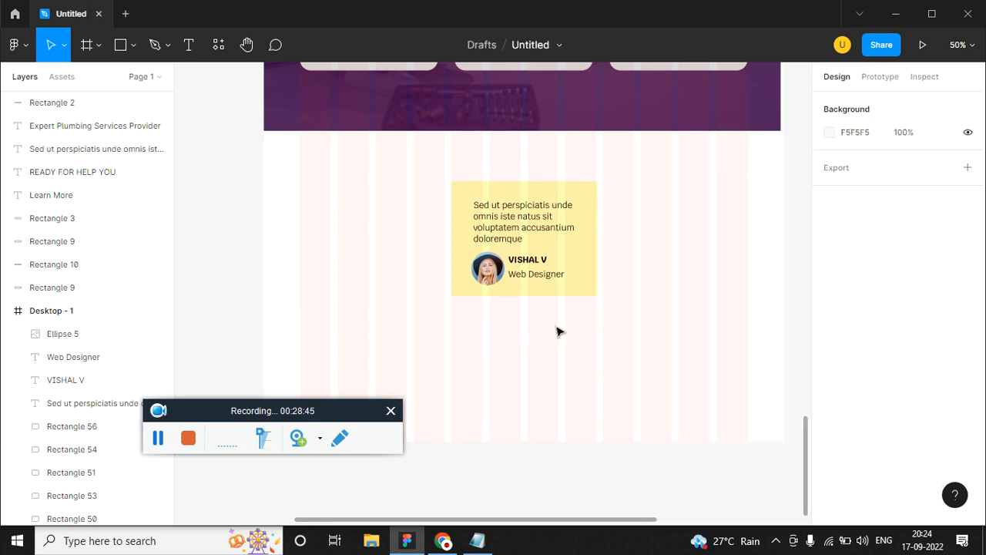
Step: Draw a rectangle about 150 × 112 overlapping the testimonial card's upper-right corner
left_click(134, 46)
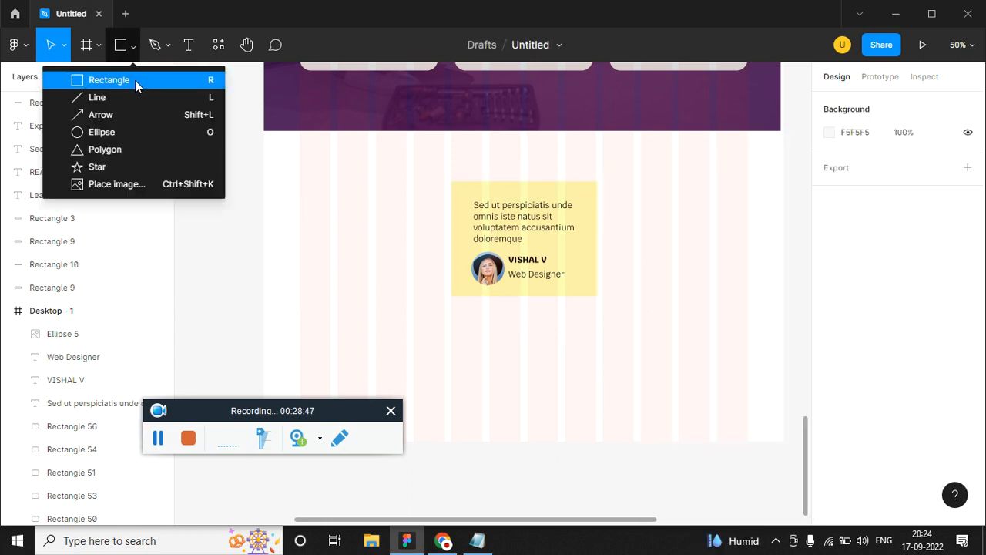
key("r")
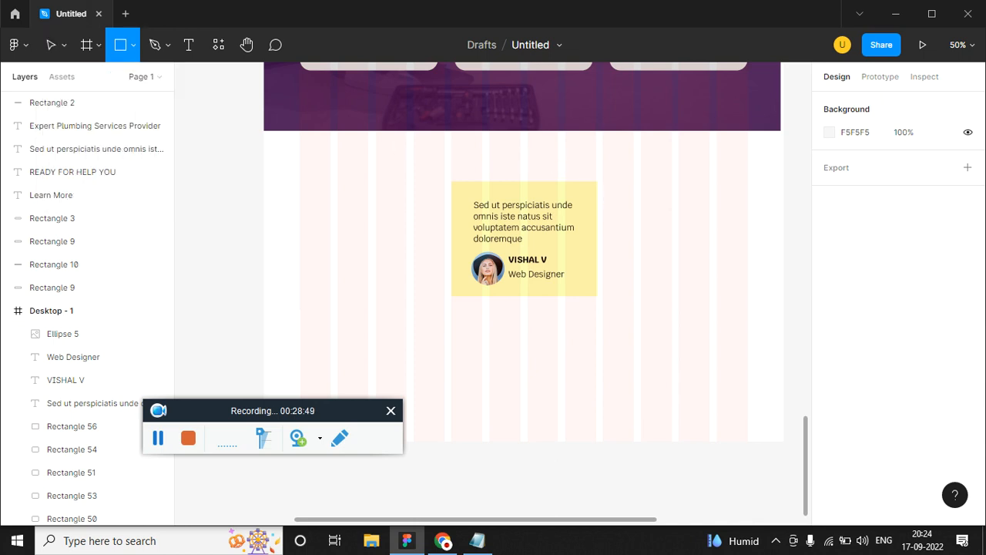
left_click_drag(565, 163, 620, 204)
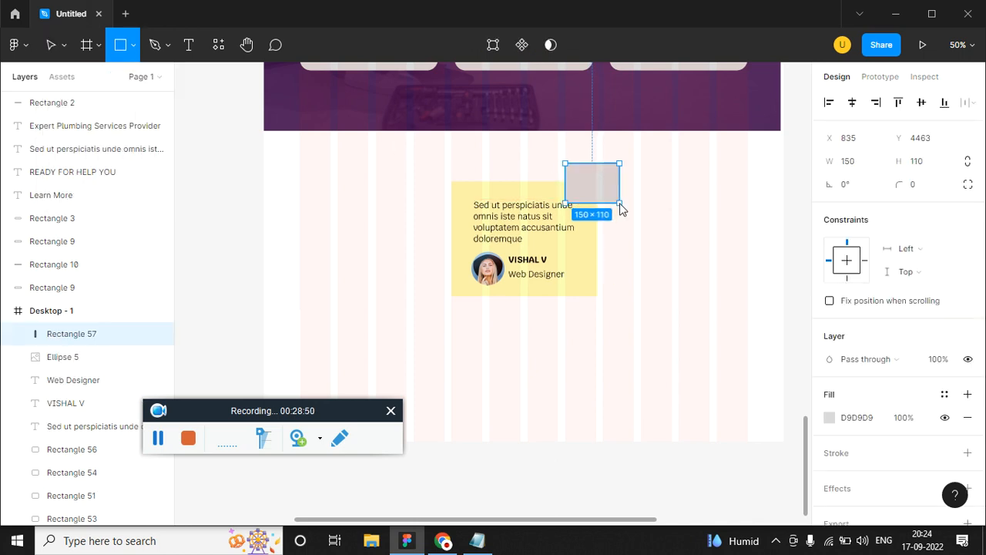
Step: Fill the small corner rectangle with quote-mark image 1 from the testimonial folder, scaled to fit inside it
left_click(827, 420)
left_click(680, 155)
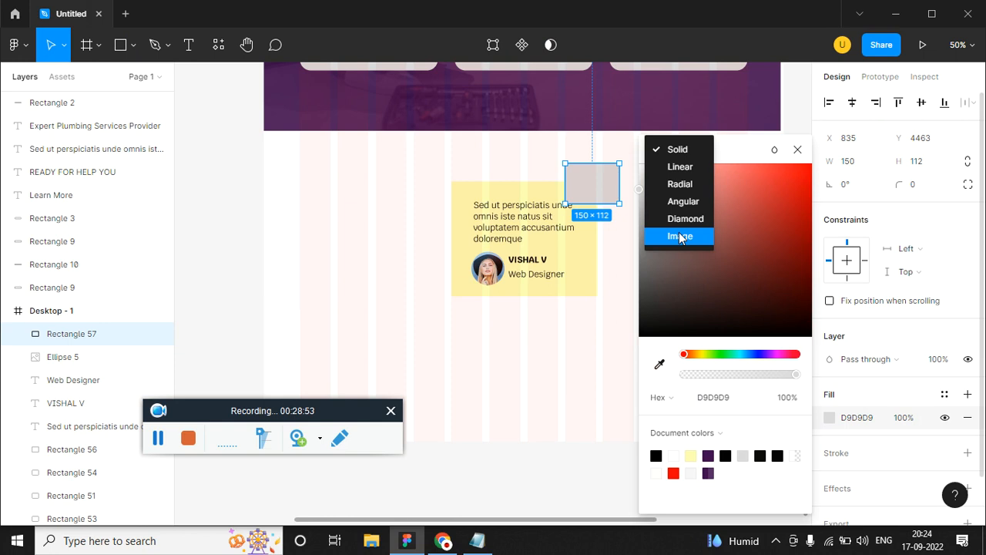
left_click(683, 233)
left_click(701, 254)
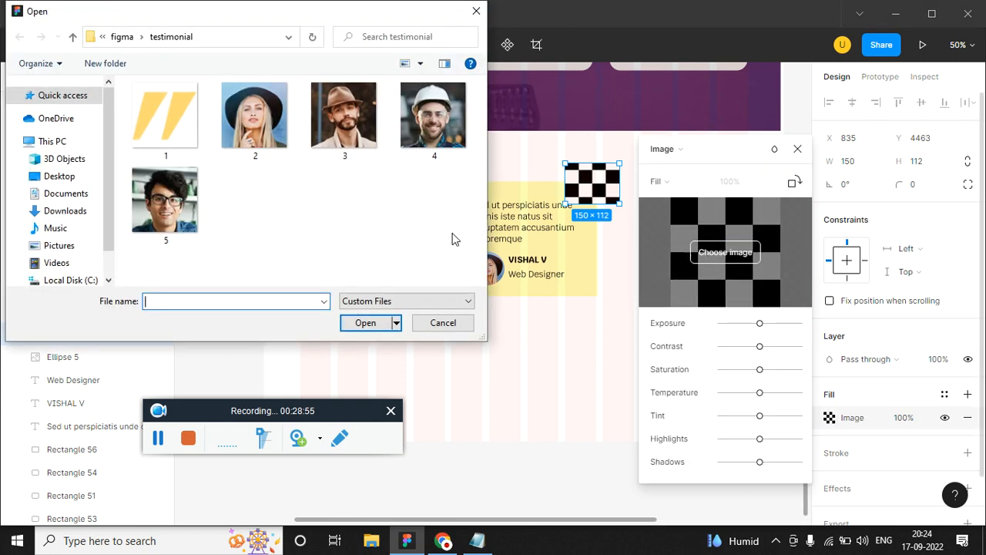
double_click(161, 121)
left_click(682, 185)
left_click(687, 197)
left_click(797, 149)
left_click(568, 322)
Step: Check the card against the reference image and fill it with the document's purple 400D51 at 100% opacity
key("alt+Tab")
key("alt+Tab")
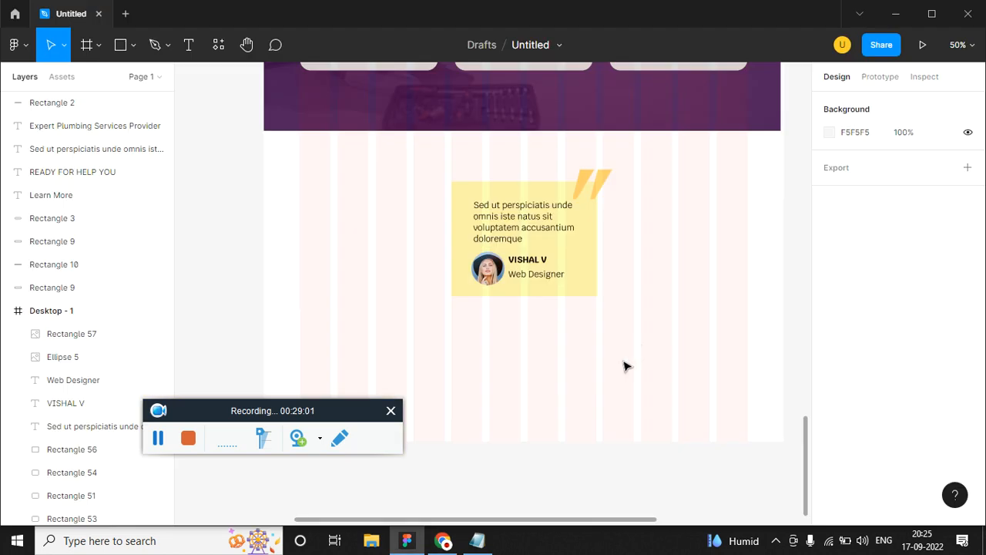
left_click(594, 286)
left_click(834, 368)
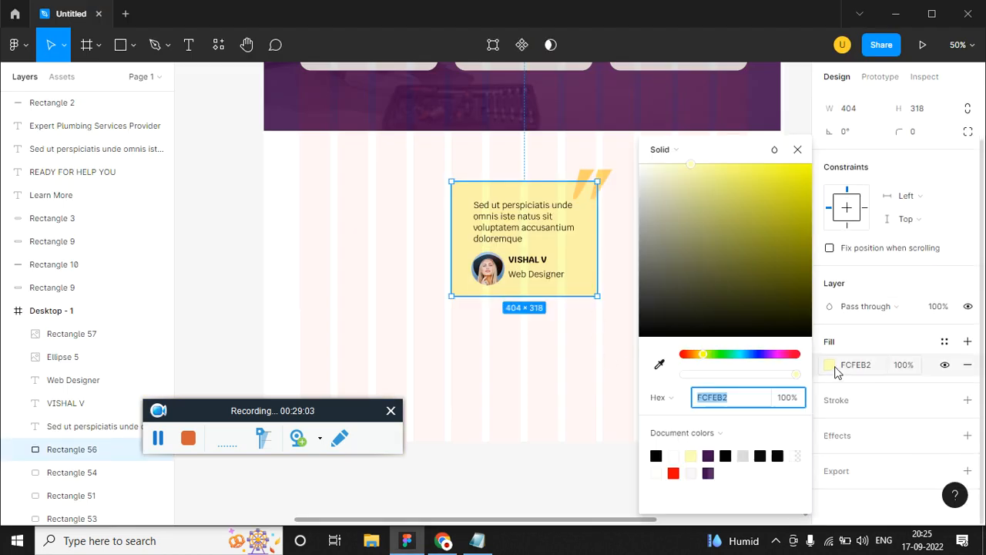
left_click(709, 455)
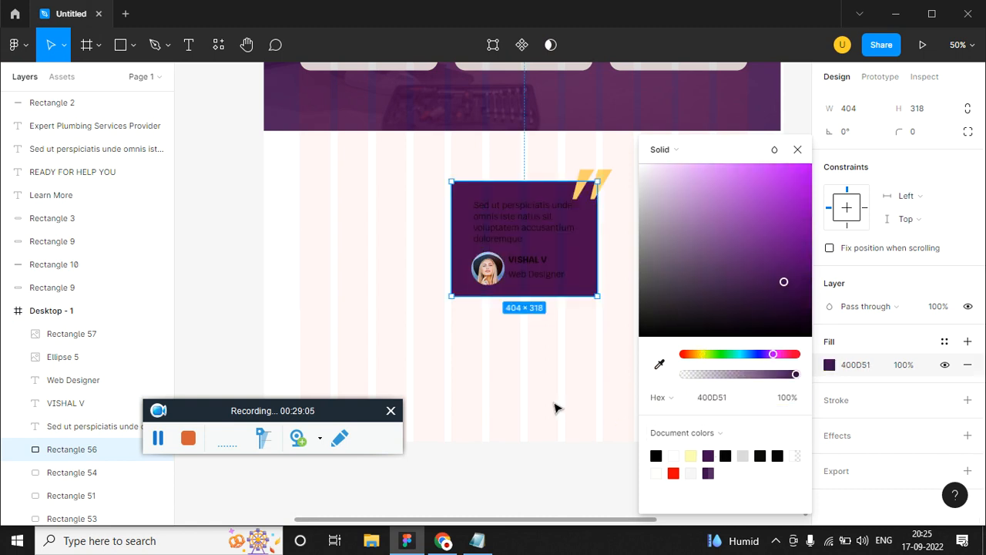
left_click(554, 405)
Step: Recolour the card's paragraph, client name and "Web Designer" text to white
left_click(537, 276)
left_click(533, 260, "shift")
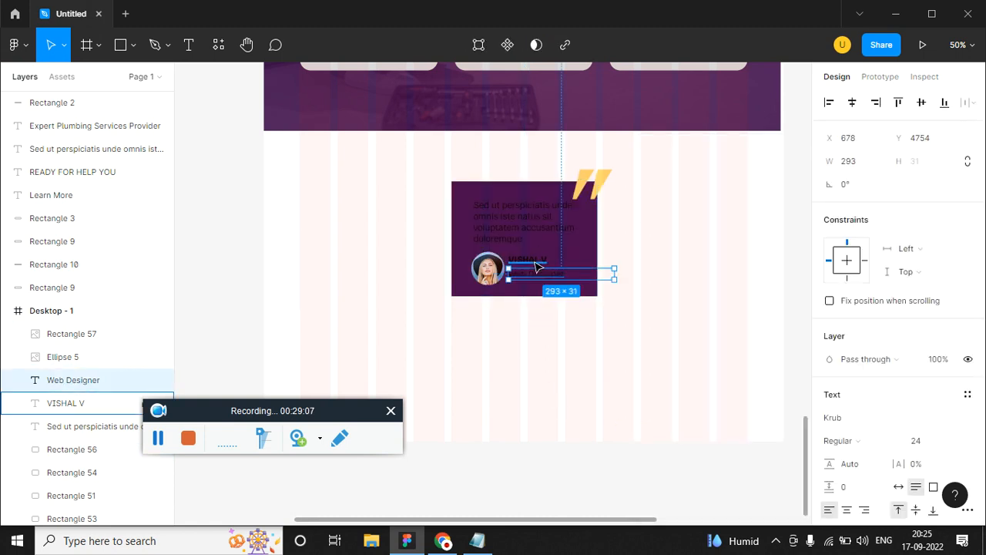
left_click(542, 216, "shift")
scroll(848, 439, "down", 2)
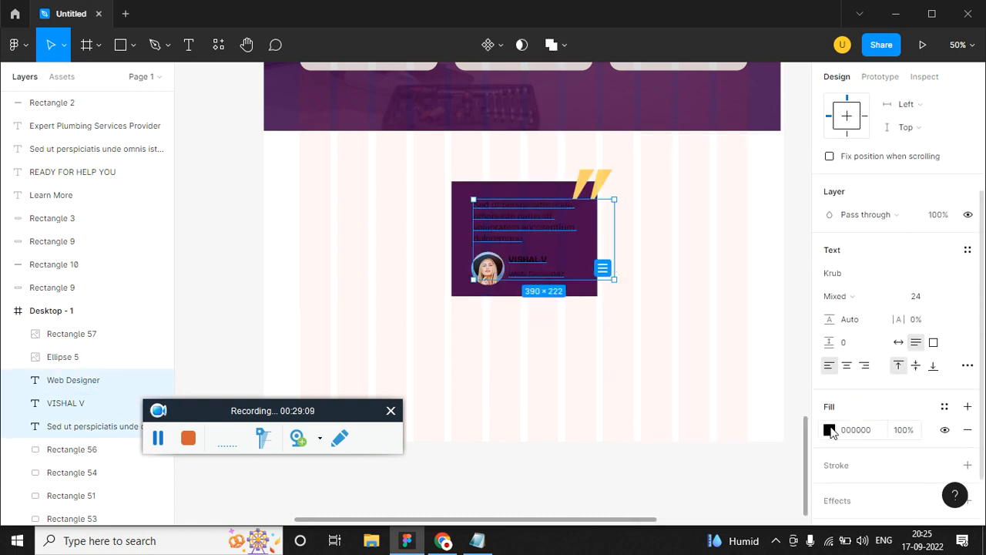
left_click(829, 430)
left_click_drag(704, 266, 641, 165)
left_click(711, 229)
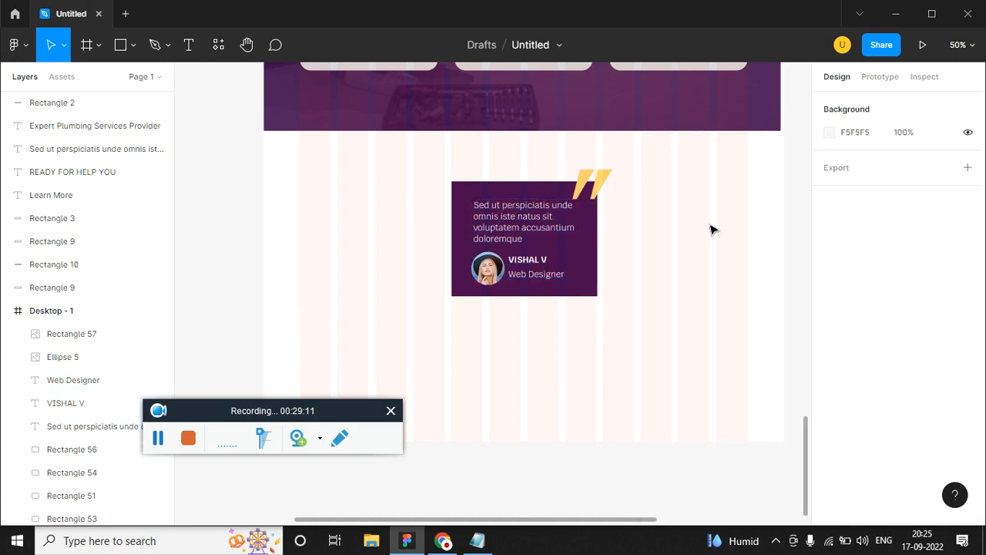
Step: Duplicate the whole testimonial card to its right, and copy both cards below to form a two-by-two grid
left_click_drag(455, 220, 433, 178)
left_click_drag(563, 249, 674, 259)
left_click_drag(759, 346, 446, 147)
left_click_drag(667, 246, 678, 377)
left_click(691, 453)
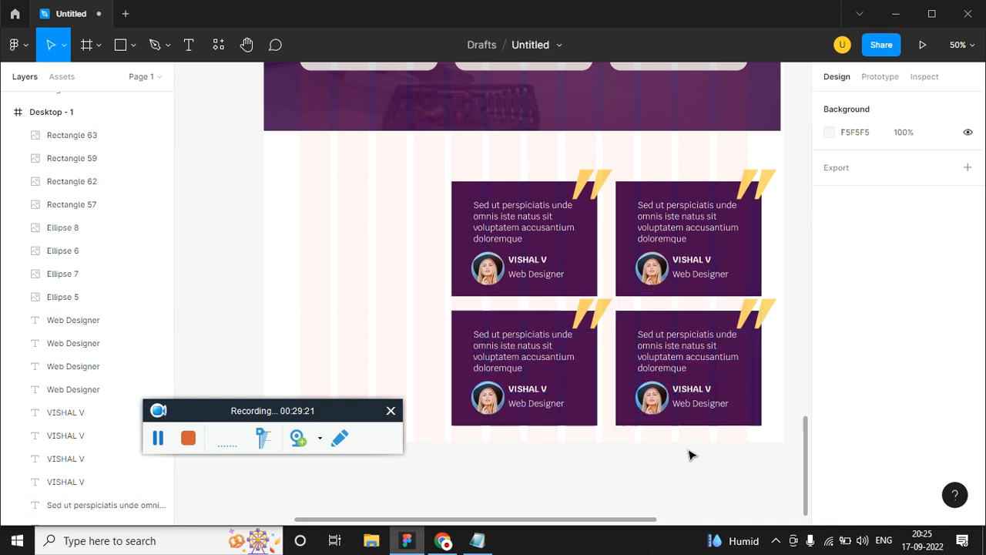
Step: Examine the gallery and testimonial sections of the reference image
key("alt+Tab")
scroll(532, 412, "up", 20)
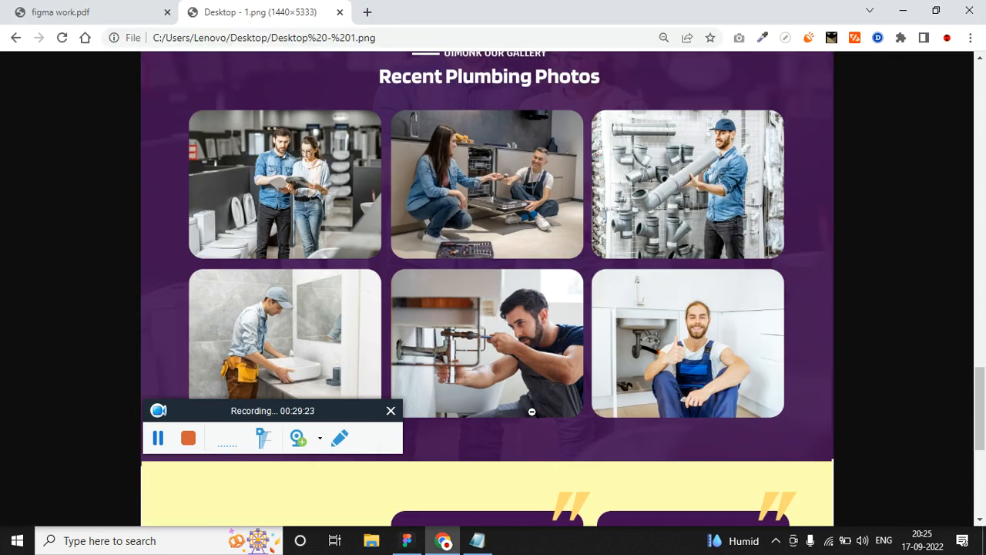